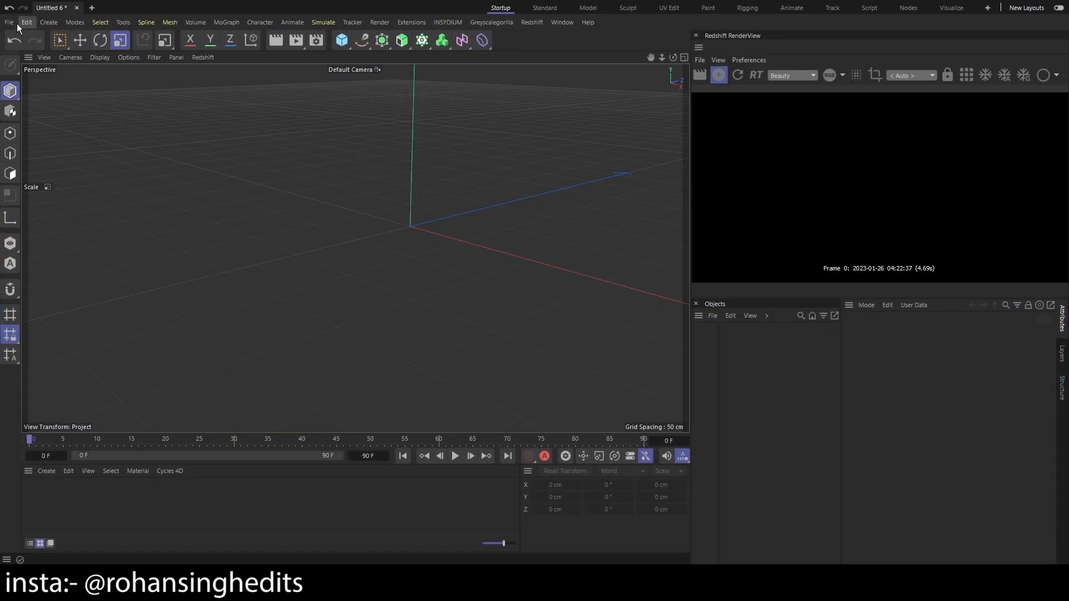
# Display the Redshift renderer preferences and examine the available system, general and interface options
pyautogui.click(25, 23)
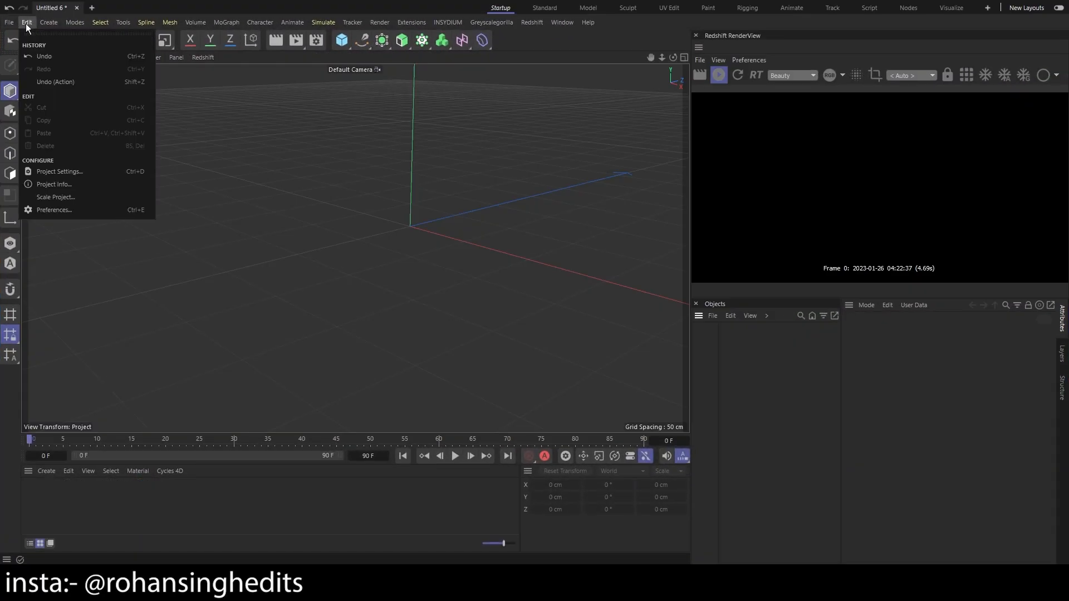
pyautogui.click(73, 209)
pyautogui.moveTo(223, 201); pyautogui.dragTo(280, 91)
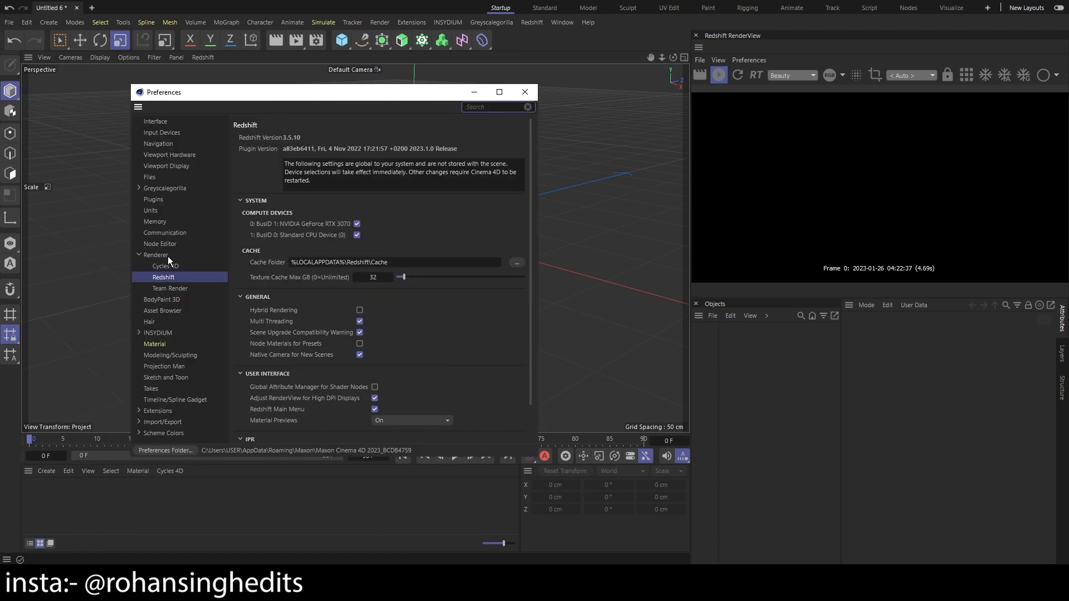
pyautogui.click(161, 255)
pyautogui.click(167, 277)
pyautogui.scroll(-2, 359, 349)
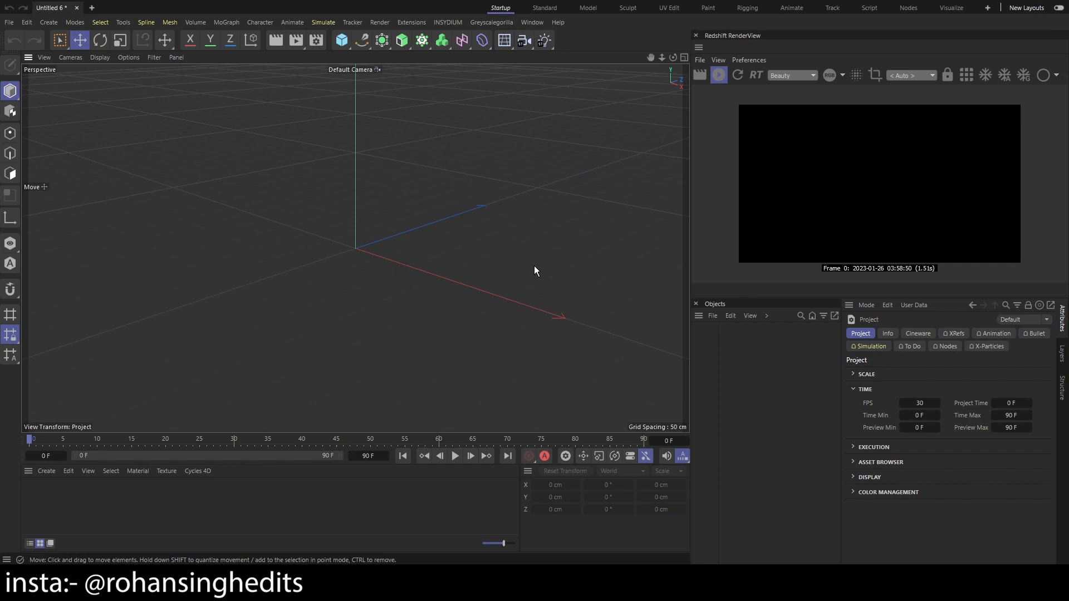
# Add a cube primitive to the empty scene and check the output page of the render settings
pyautogui.click(343, 43)
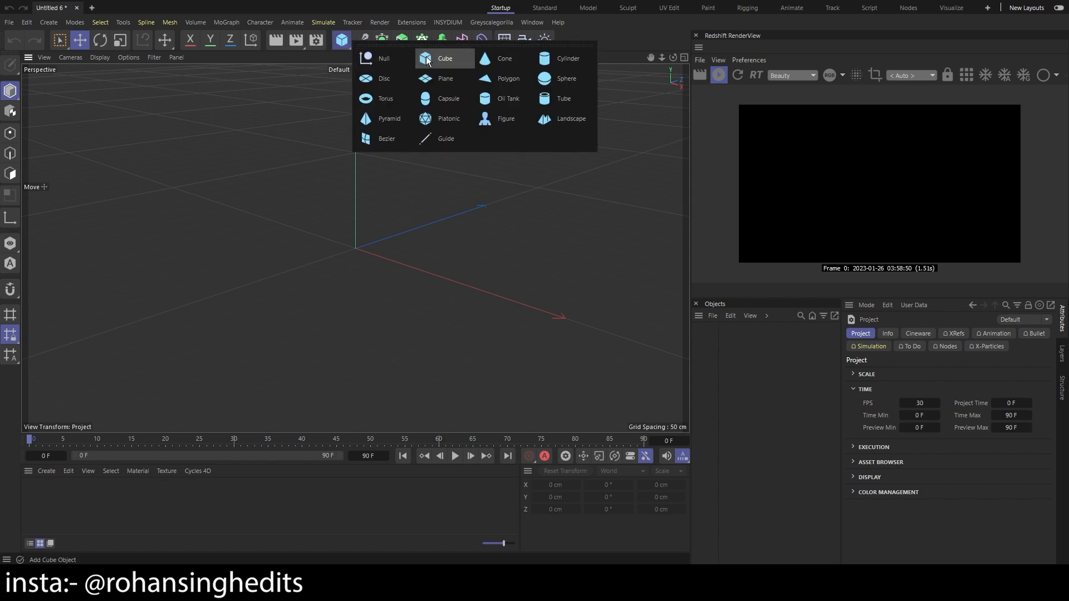
pyautogui.click(428, 61)
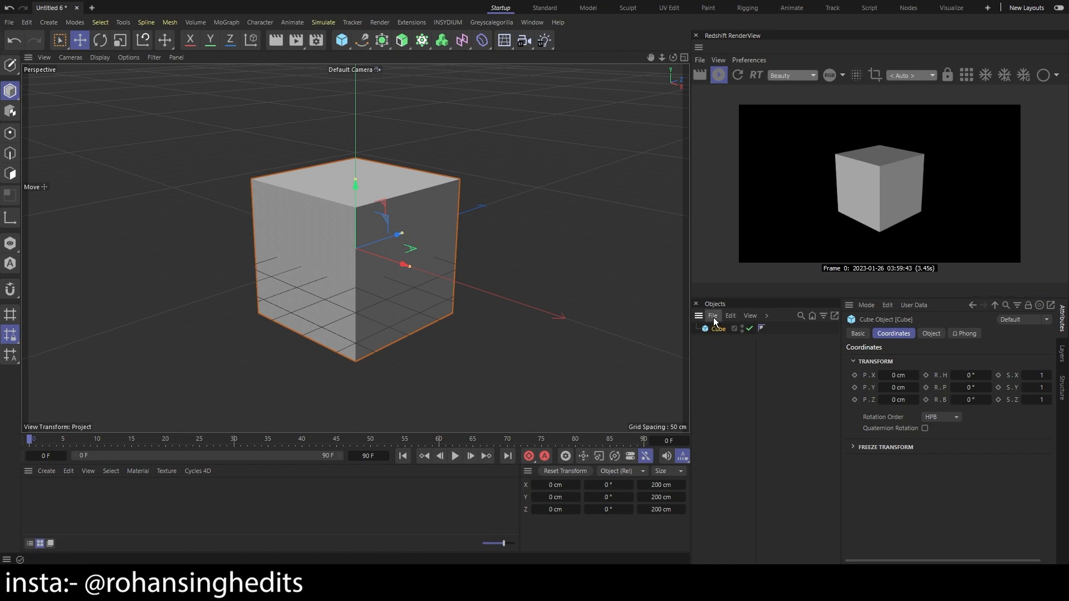
pyautogui.click(316, 40)
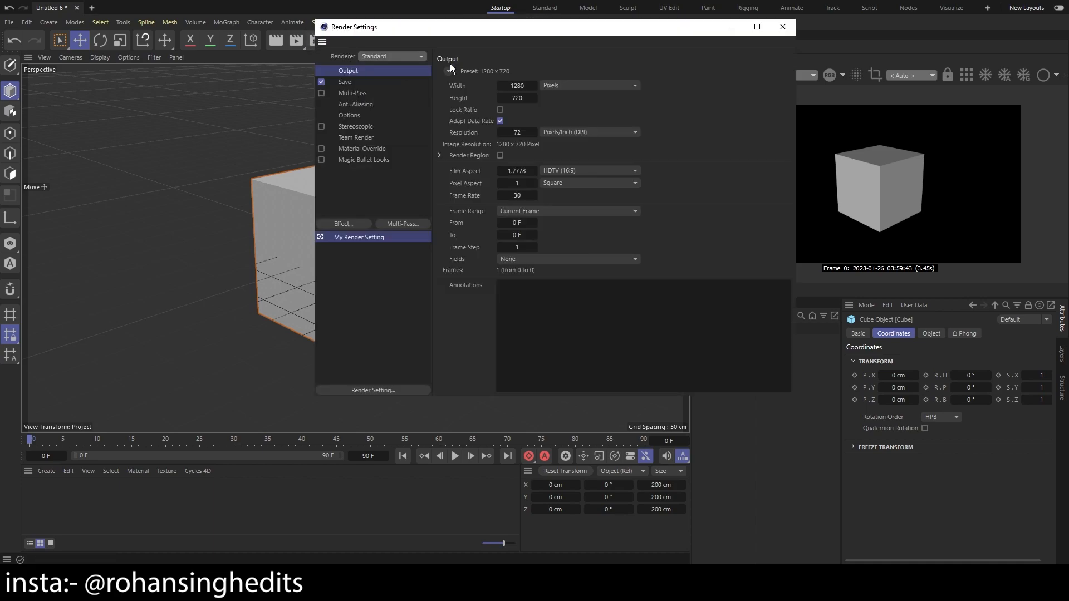
pyautogui.click(783, 26)
# Add a Redshift area light and place it at about X -195, Y 476, Z -910 cm, aimed at the cube
pyautogui.click(532, 22)
pyautogui.moveTo(602, 55)
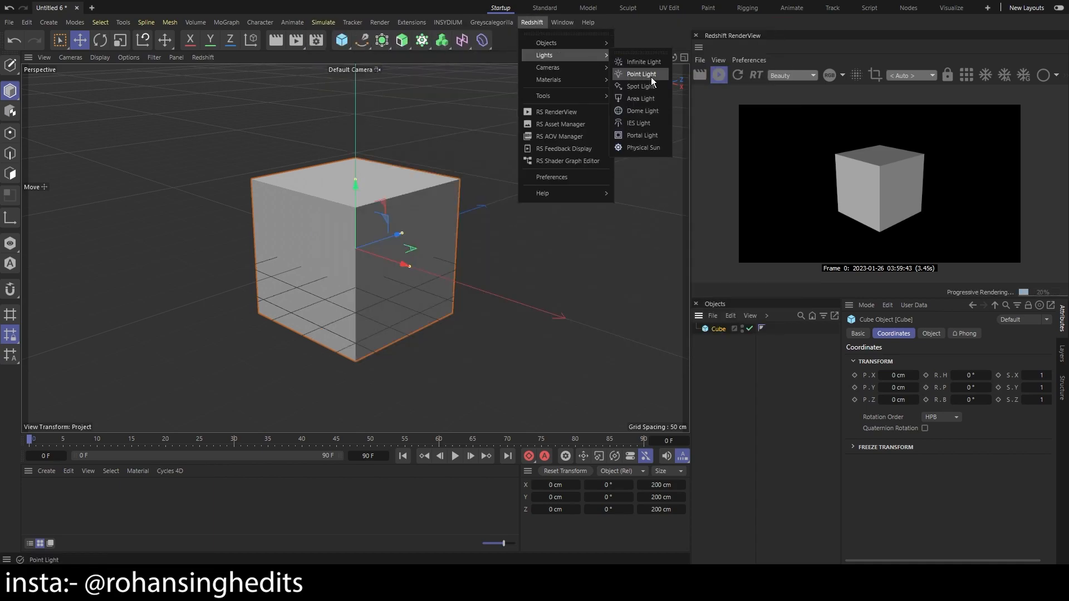
pyautogui.click(646, 99)
pyautogui.moveTo(397, 235); pyautogui.dragTo(215, 294)
pyautogui.scroll(-4, 334, 248)
pyautogui.moveTo(247, 218); pyautogui.dragTo(248, 160)
pyautogui.moveTo(298, 212); pyautogui.dragTo(178, 244)
pyautogui.scroll(-1, 268, 255)
pyautogui.scroll(-3, 267, 255)
pyautogui.scroll(2, 246, 254)
pyautogui.click(314, 291)
pyautogui.scroll(7, 325, 283)
pyautogui.scroll(1, 372, 252)
# Create a Redshift Standard material, open its shader graph and apply the material to the cube
pyautogui.click(46, 471)
pyautogui.moveTo(63, 415)
pyautogui.moveTo(183, 417)
pyautogui.click(220, 396)
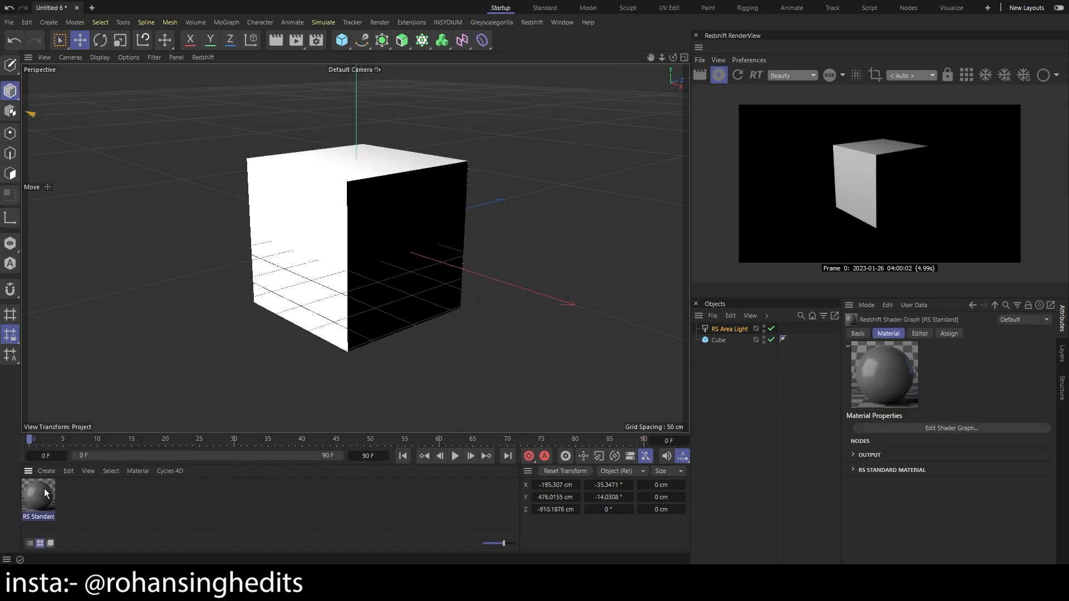
pyautogui.doubleClick(45, 487)
pyautogui.moveTo(40, 503); pyautogui.dragTo(726, 343)
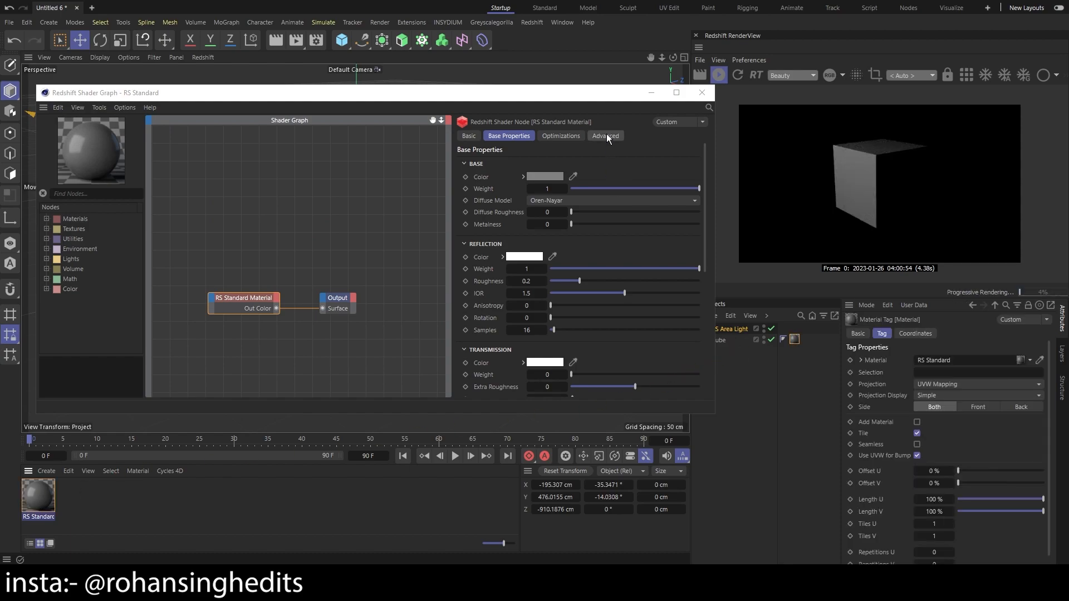
# Set the Standard material's base color to pure red (RGB 255, 0, 0)
pyautogui.moveTo(608, 96); pyautogui.dragTo(589, 96)
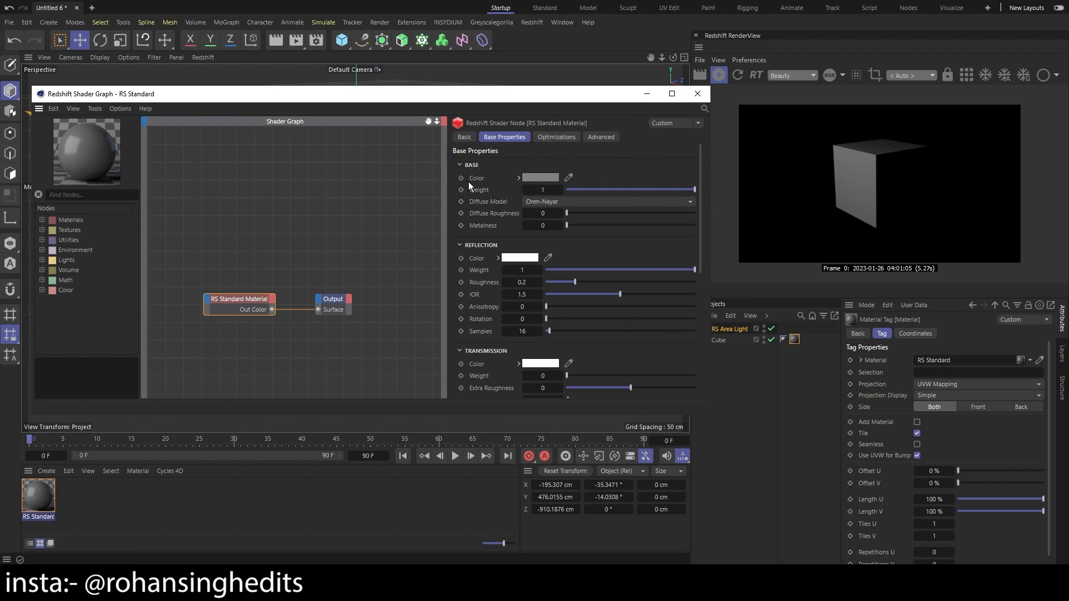
pyautogui.click(545, 176)
pyautogui.moveTo(536, 188); pyautogui.dragTo(476, 165)
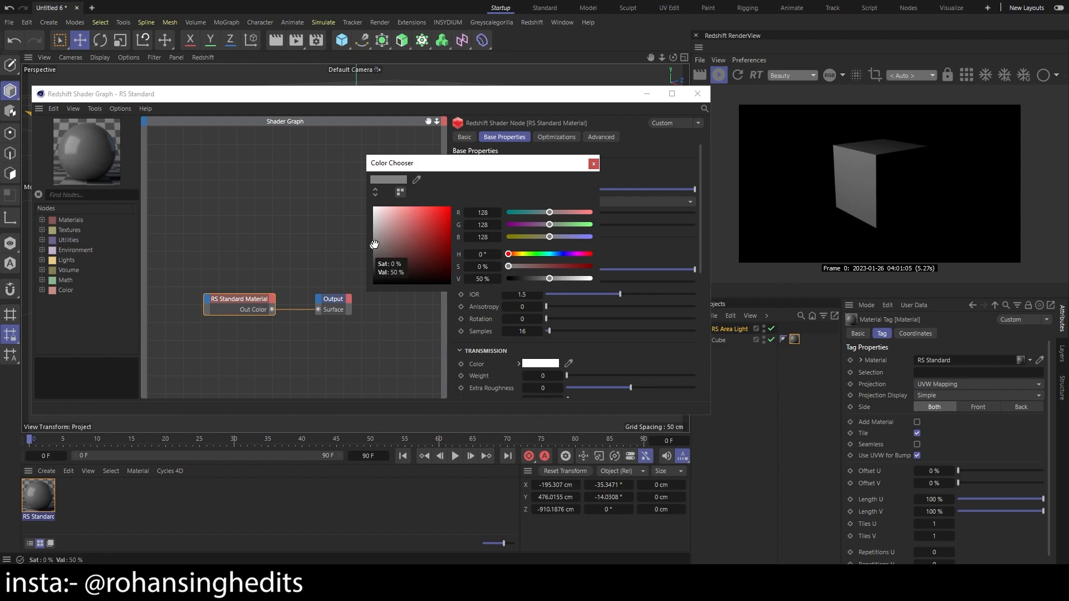
pyautogui.moveTo(375, 244); pyautogui.dragTo(454, 205)
pyautogui.click(594, 165)
# Change the material's base color to yellow by raising its green component to the maximum
pyautogui.click(524, 177)
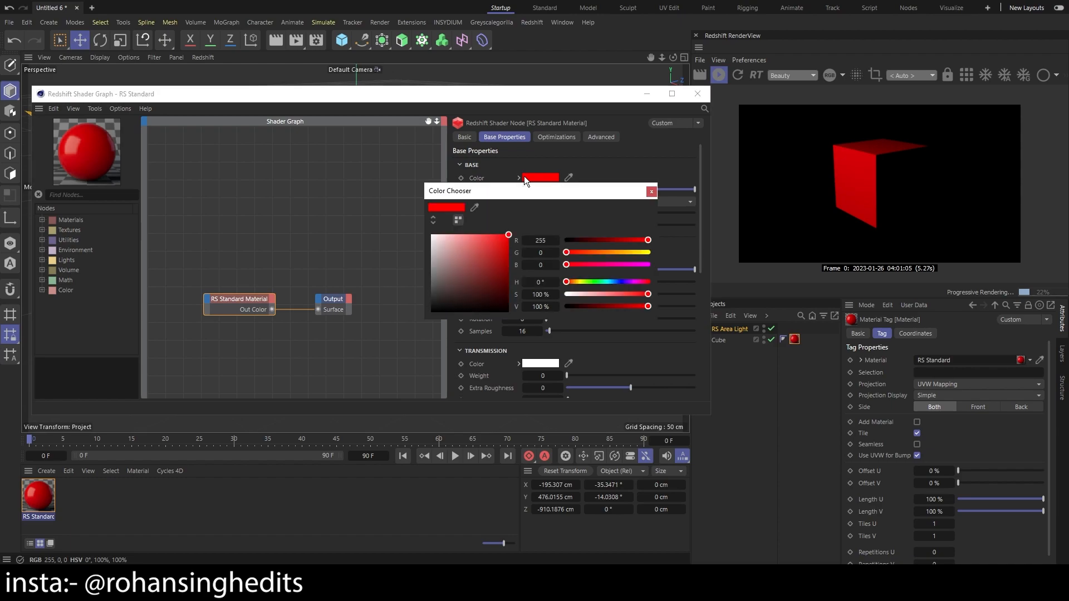
pyautogui.moveTo(581, 252); pyautogui.dragTo(650, 252)
pyautogui.click(654, 191)
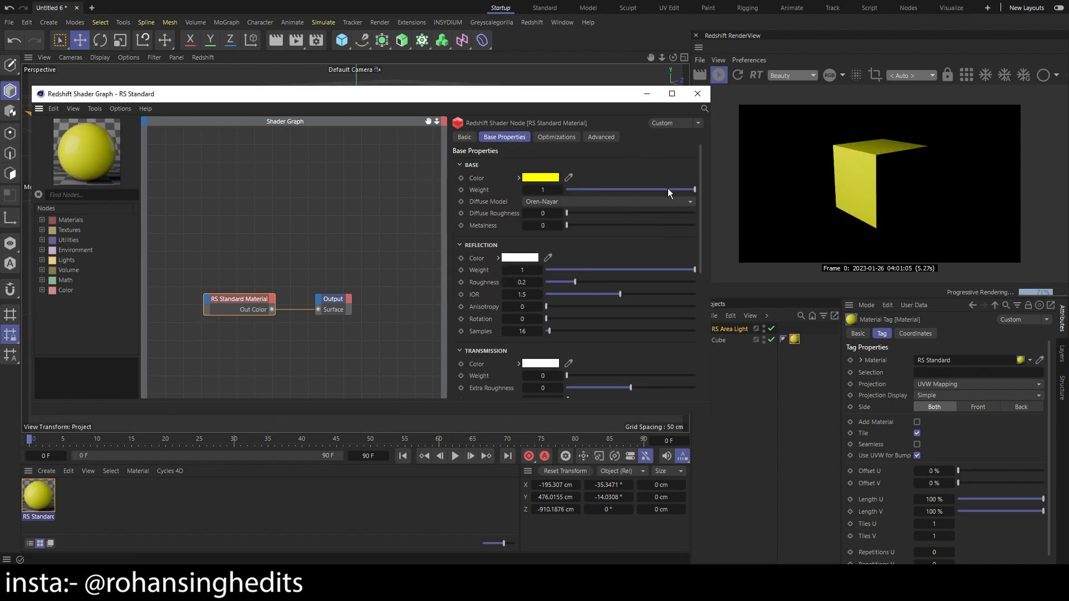
# Try out the base weight, diffuse model and diffuse roughness, leaving them at 1, Oren-Nayar and 0
pyautogui.moveTo(667, 189); pyautogui.dragTo(703, 192)
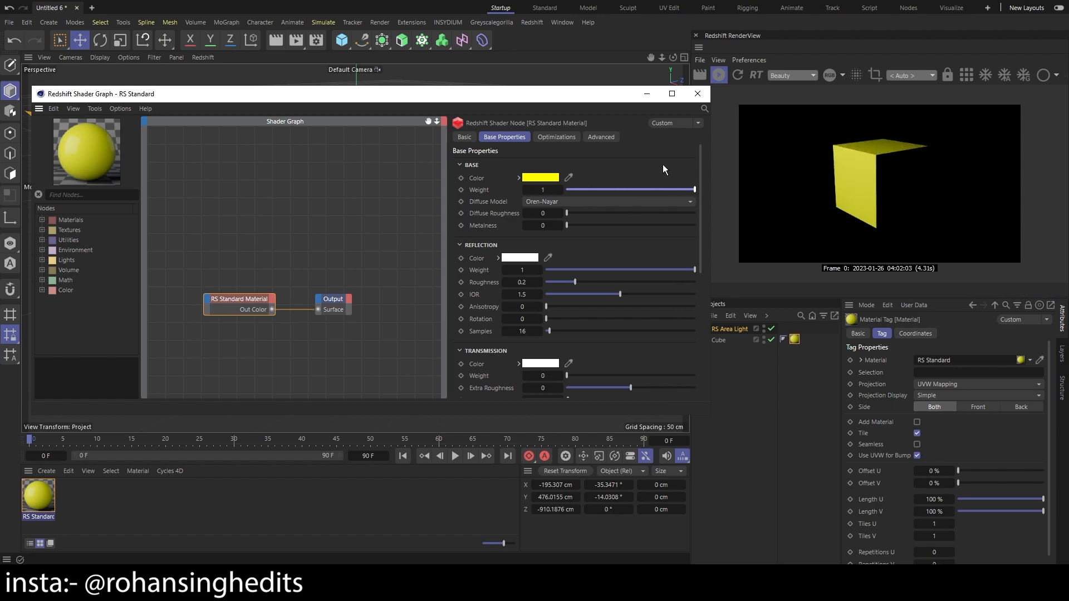
pyautogui.click(606, 201)
pyautogui.click(605, 202)
pyautogui.click(606, 201)
pyautogui.click(590, 212)
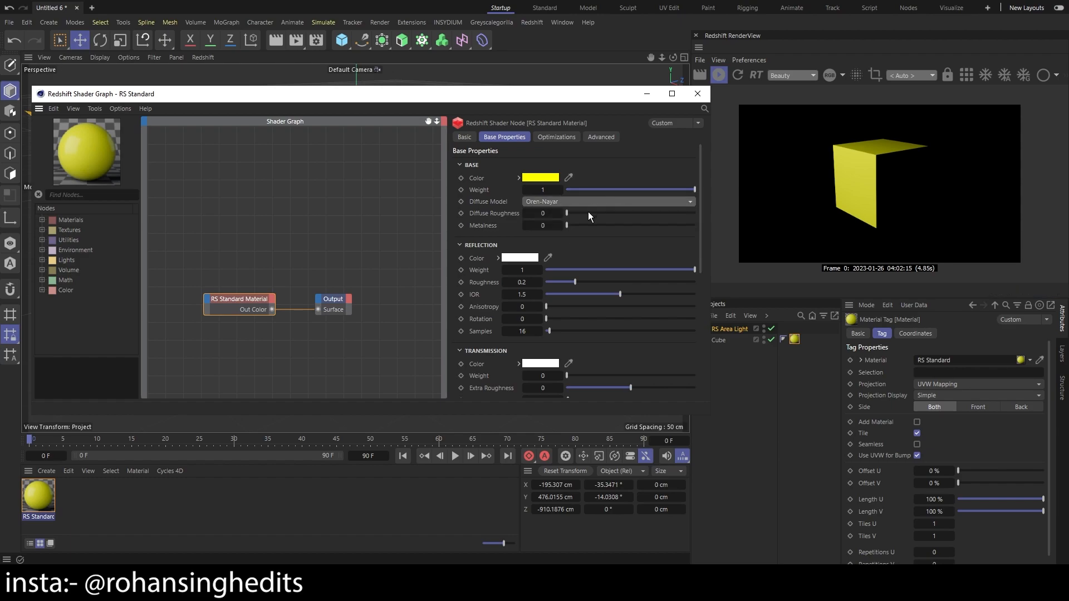
pyautogui.moveTo(567, 212); pyautogui.dragTo(560, 225)
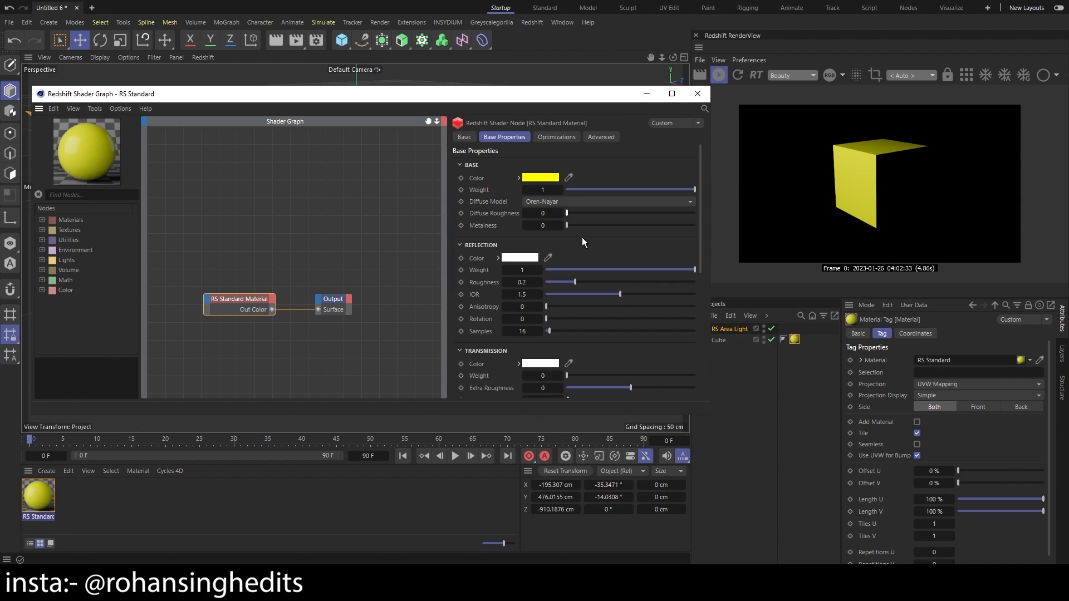
# Raise the base metalness to 1 and return it to 0 to compare the rendered cube
pyautogui.moveTo(570, 225); pyautogui.dragTo(701, 222)
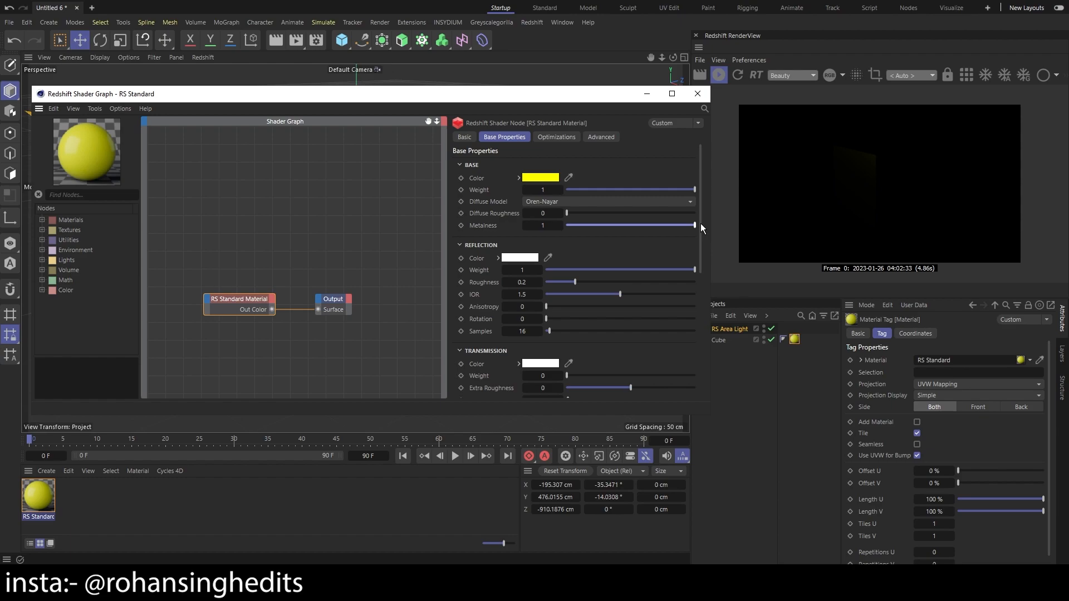
pyautogui.moveTo(700, 223); pyautogui.dragTo(555, 238)
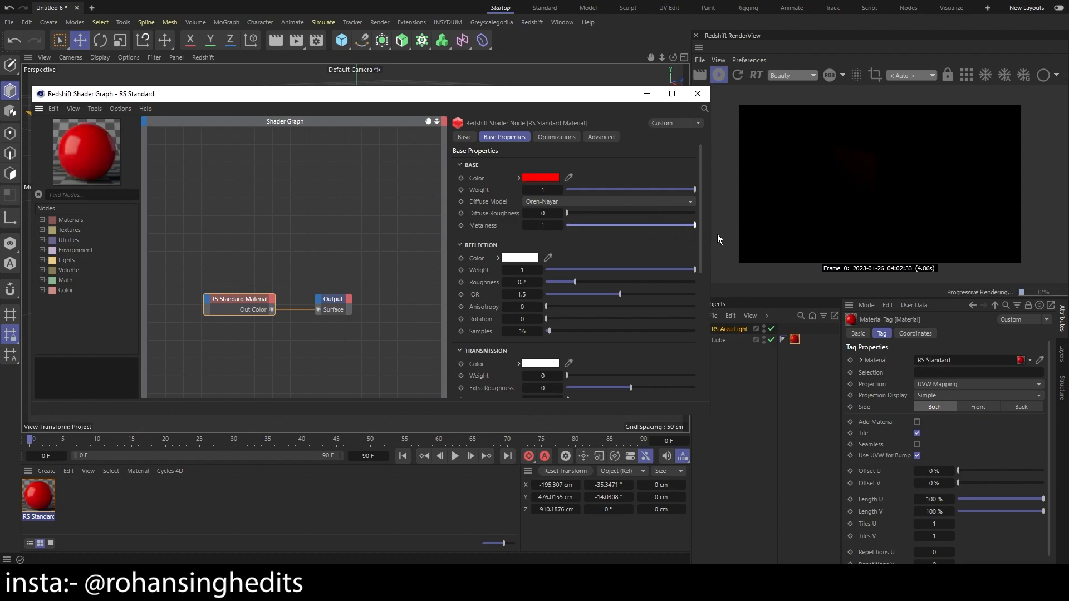
pyautogui.moveTo(695, 226); pyautogui.dragTo(563, 238)
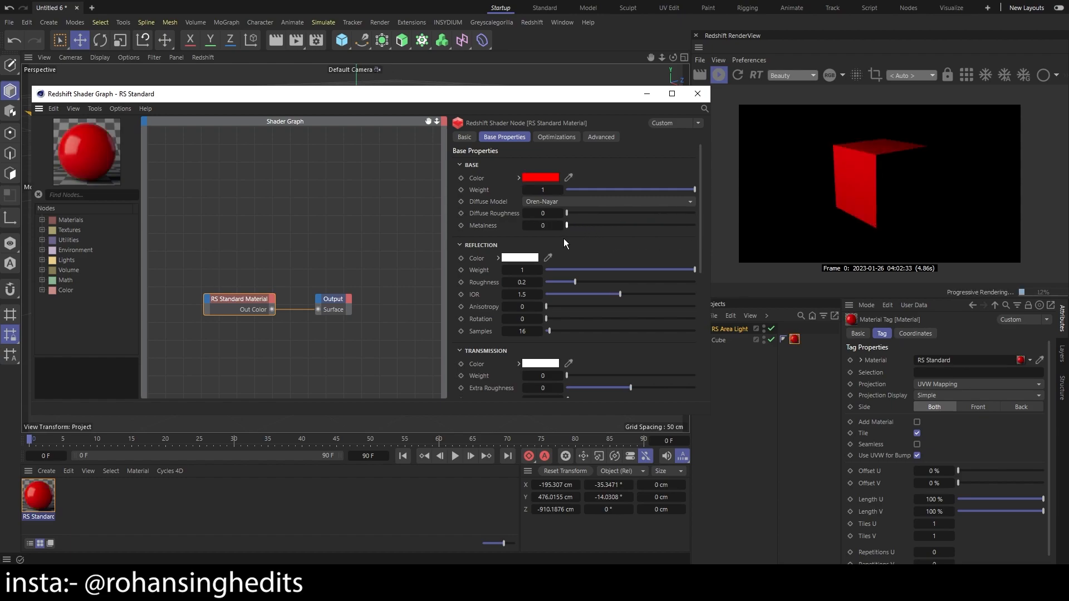
# Return the material's base color to red (RGB 255, 0, 0) and close the shader graph
pyautogui.click(544, 179)
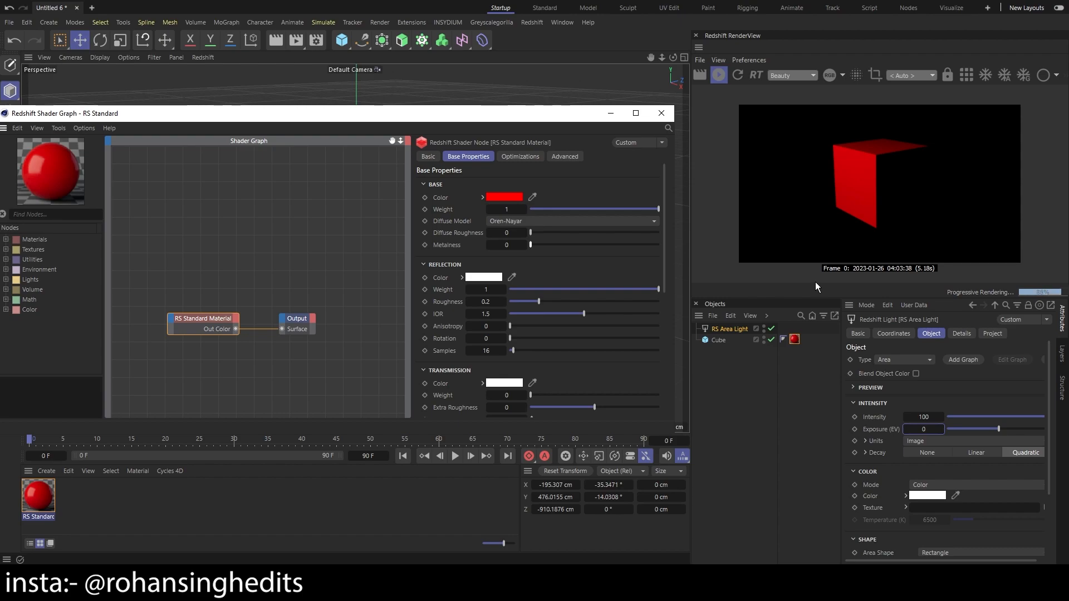
pyautogui.click(662, 113)
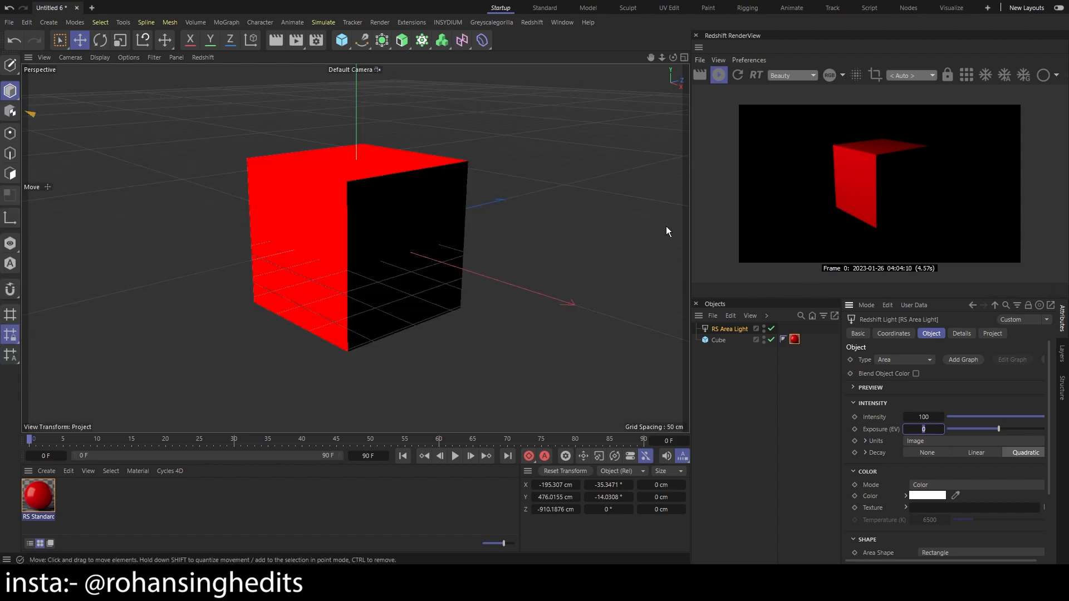
# Add a plane primitive to the scene and set its orientation to +Z
pyautogui.click(346, 44)
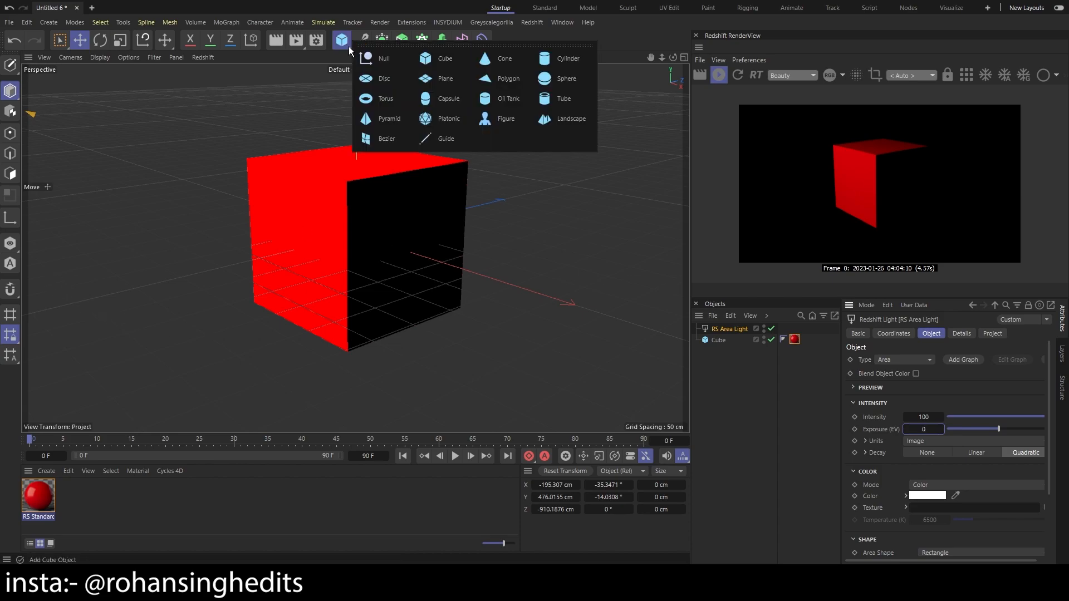
pyautogui.click(557, 75)
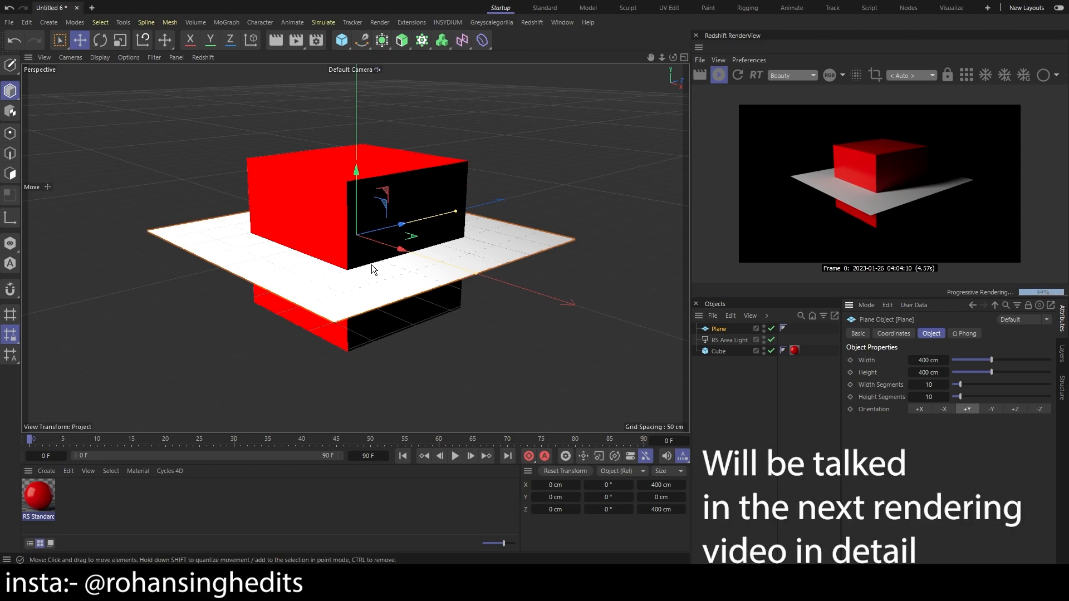
pyautogui.press('r')
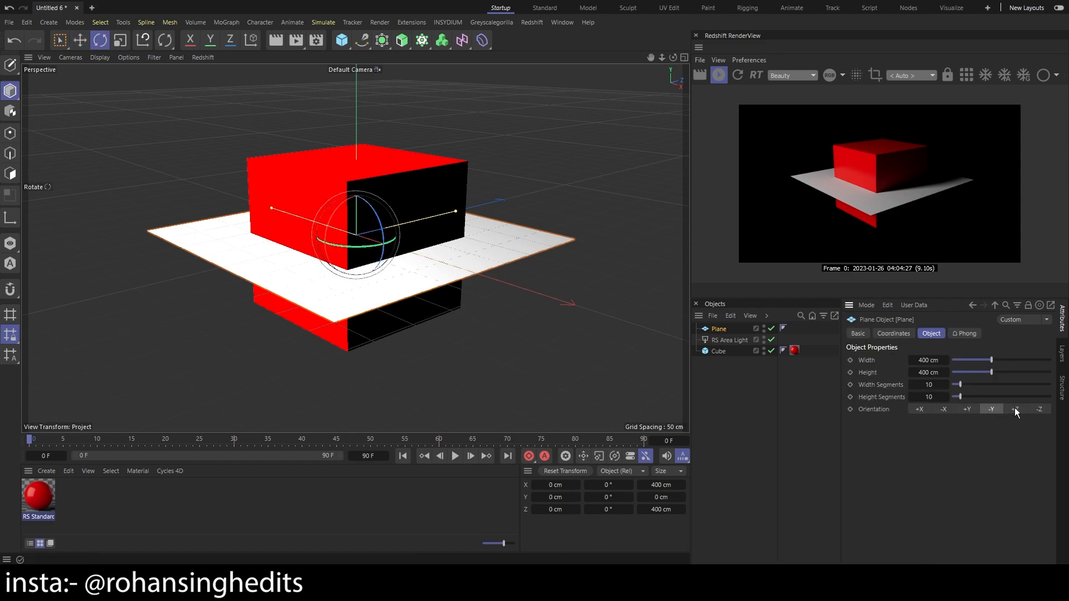
pyautogui.click(1014, 408)
# Move the plane behind the cube to about Z 462.5 cm and scale it to about 1204 × 1204 cm
pyautogui.press('e')
pyautogui.moveTo(393, 245); pyautogui.dragTo(737, 282)
pyautogui.press('t')
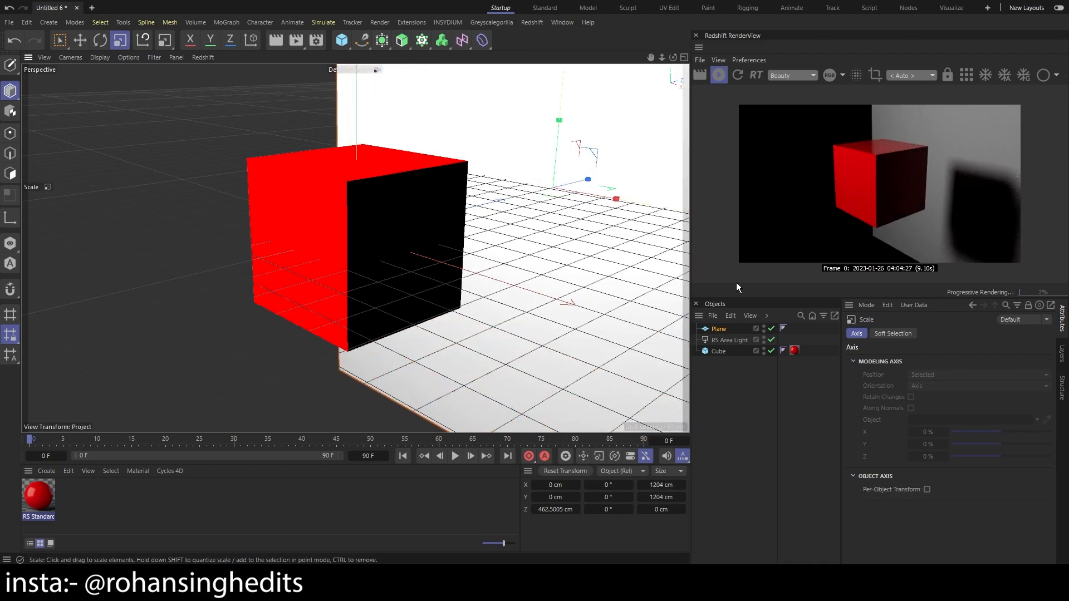
pyautogui.click(726, 351)
pyautogui.click(724, 330)
# Reopen the red material's shader graph, raise Metalness to about 0.93 and inspect the cube's reflections in the render view
pyautogui.doubleClick(38, 496)
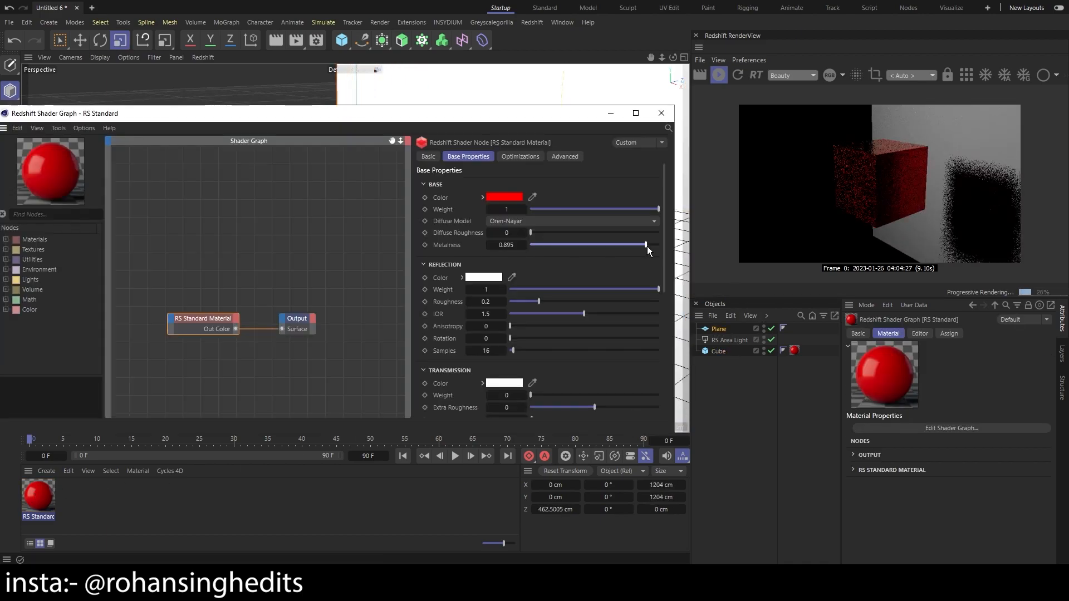
pyautogui.scroll(3, 860, 121)
pyautogui.scroll(3, 836, 134)
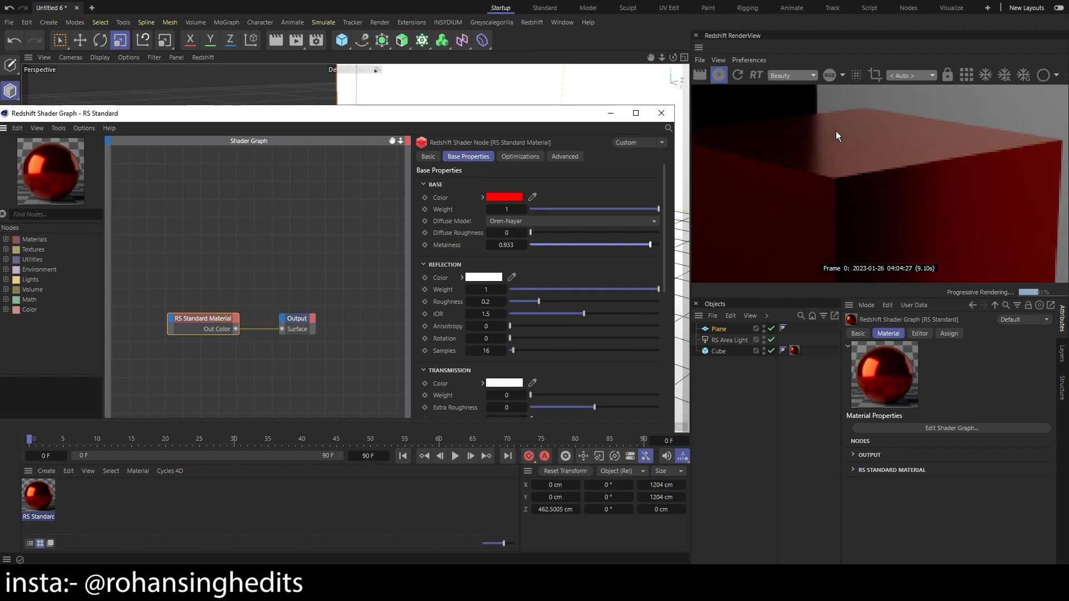
pyautogui.scroll(-6, 836, 133)
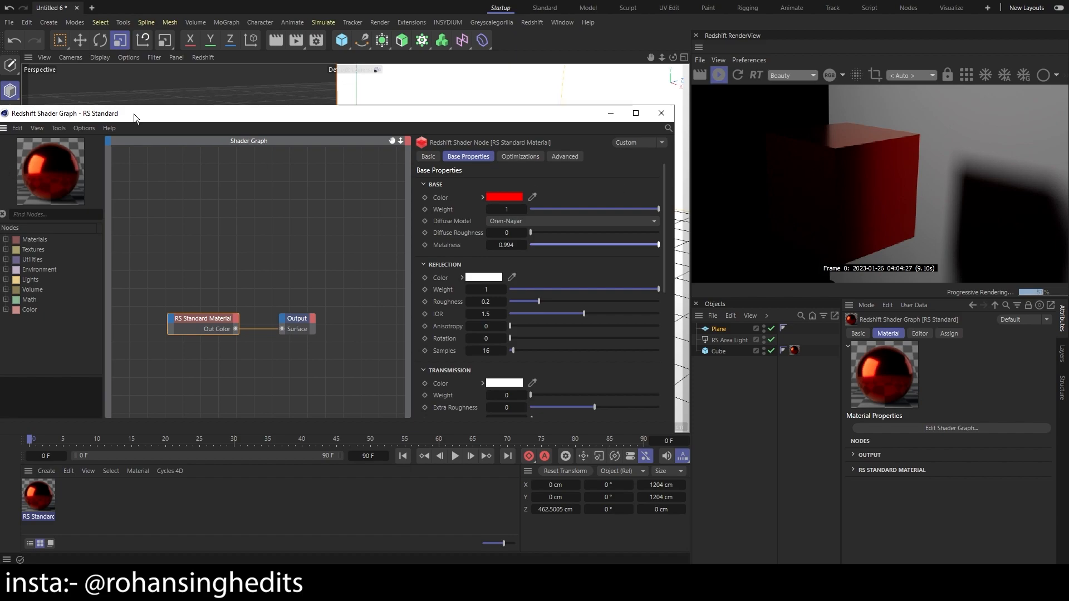
# Compare the red material with Metalness at 0 and at 1, leaving it at 0
pyautogui.moveTo(132, 113); pyautogui.dragTo(230, 127)
pyautogui.moveTo(737, 259); pyautogui.dragTo(128, 154)
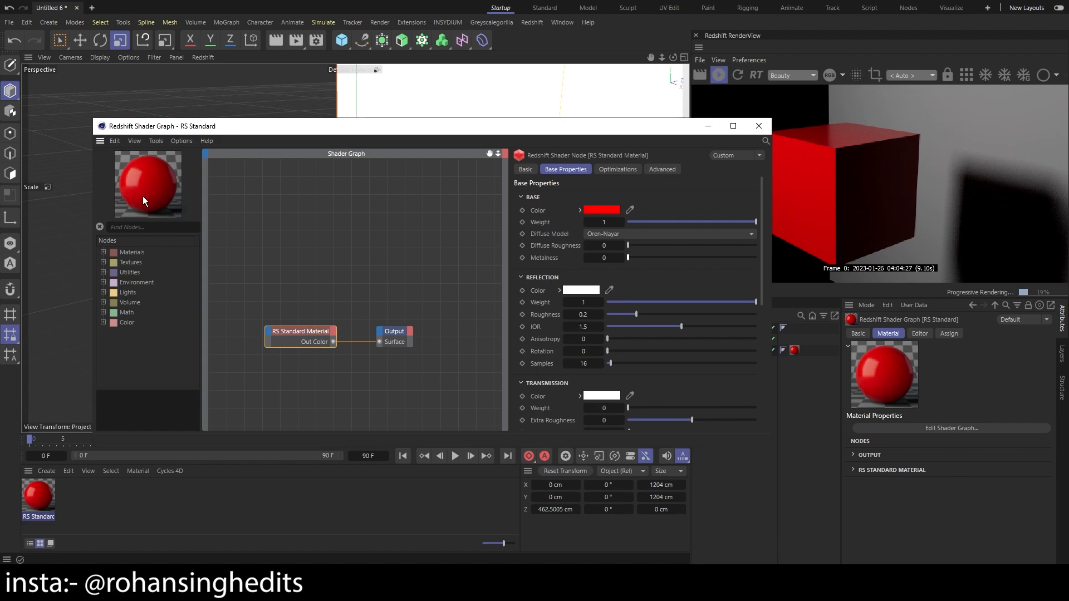
pyautogui.moveTo(644, 257); pyautogui.dragTo(773, 253)
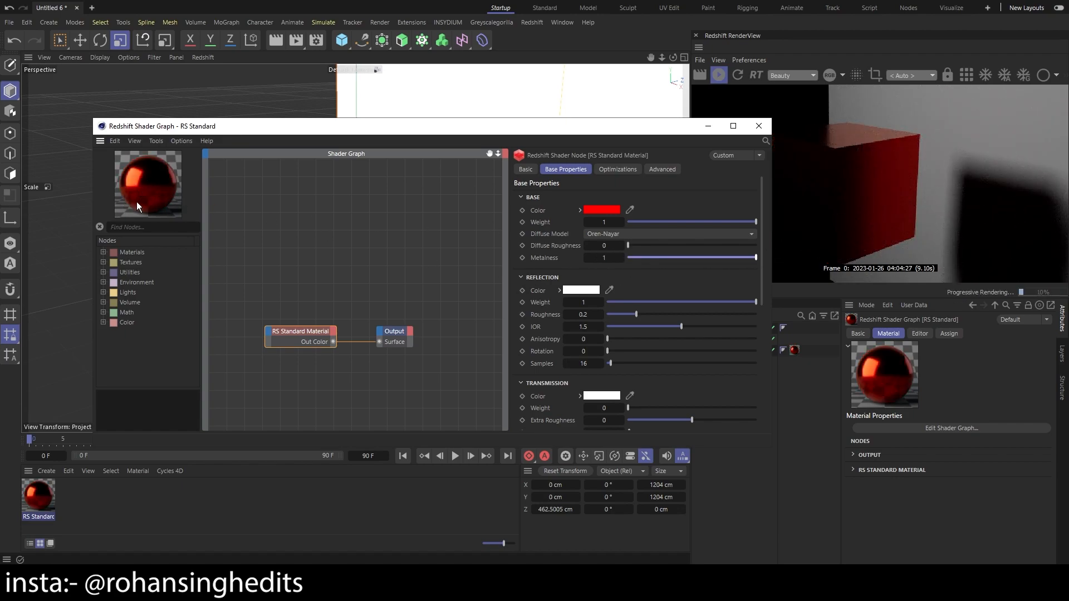
pyautogui.moveTo(663, 257); pyautogui.dragTo(556, 255)
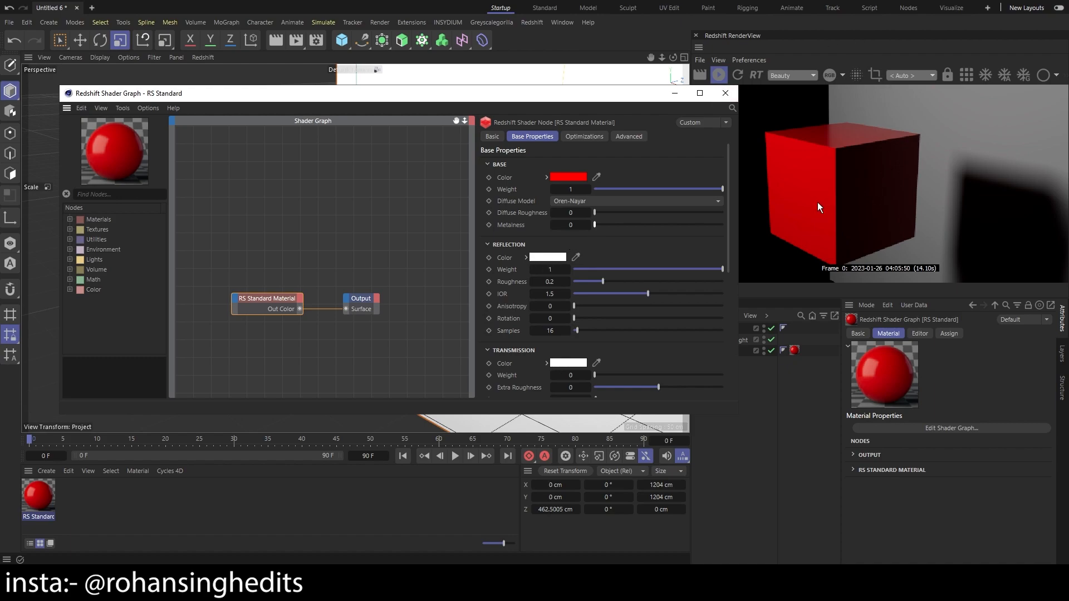
# Compare the cube with the reflection weight at 0 and at 1, leaving it at 1
pyautogui.moveTo(721, 269); pyautogui.dragTo(535, 280)
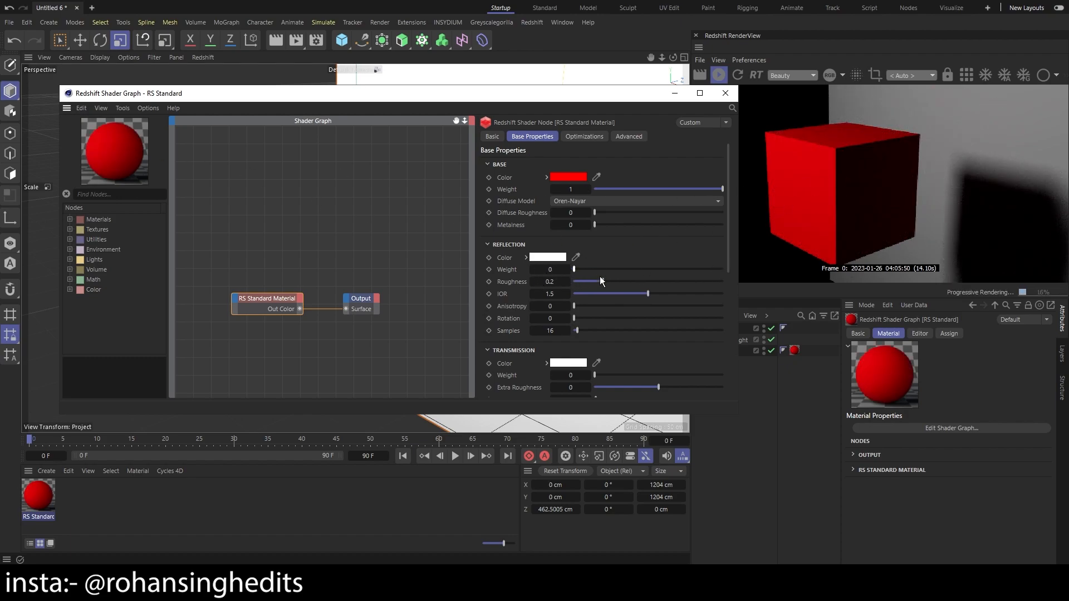
pyautogui.moveTo(583, 270); pyautogui.dragTo(756, 268)
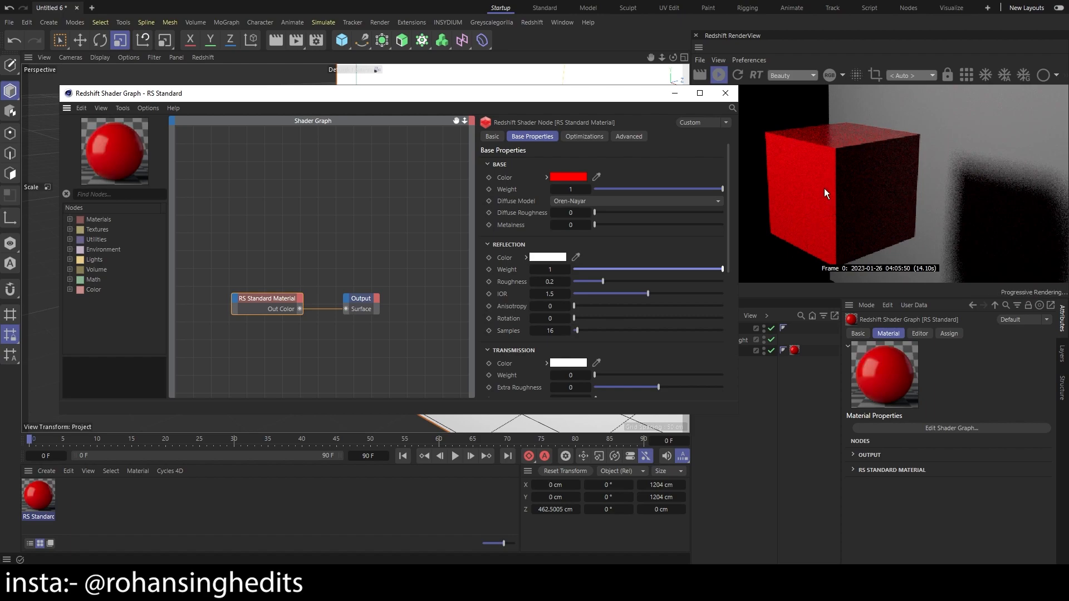
pyautogui.scroll(3, 861, 106)
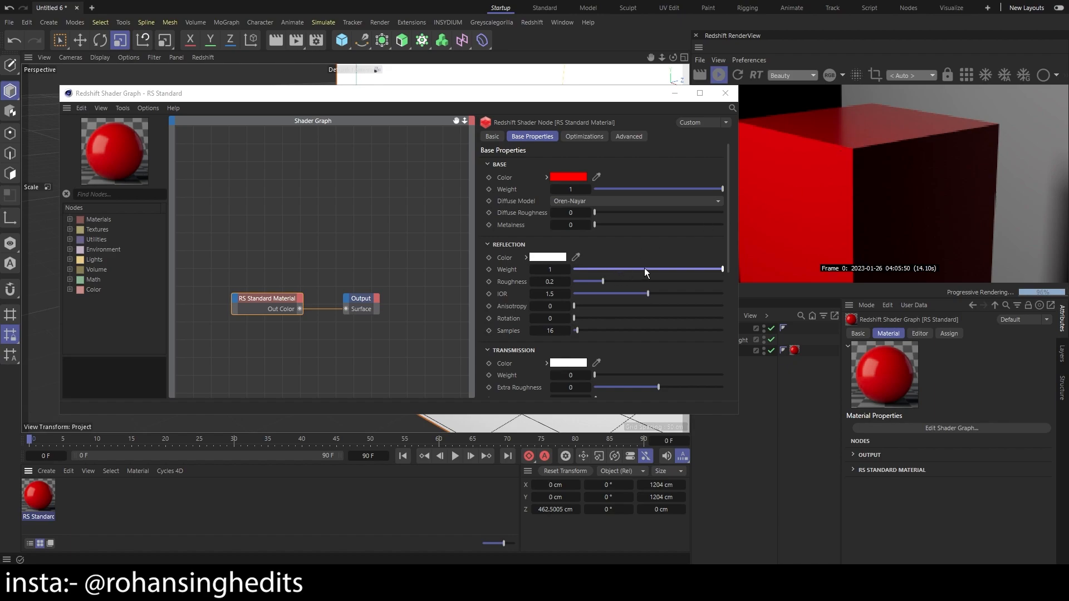
pyautogui.moveTo(644, 268); pyautogui.dragTo(516, 269)
pyautogui.hotkey('ctrl', 'z')
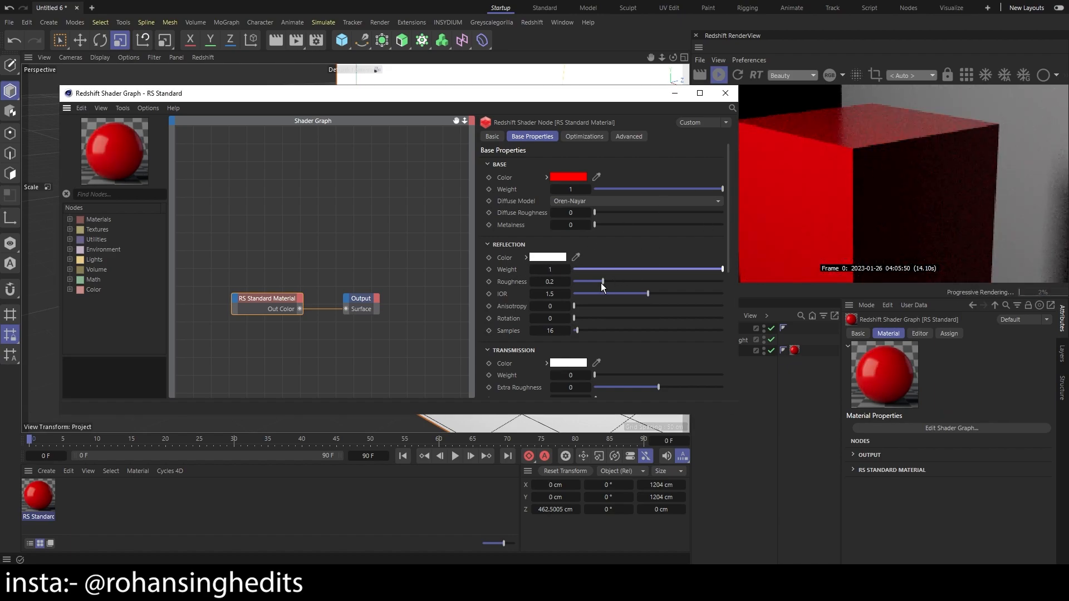
# Compare the cube with the reflection roughness at 0, then raise it to about 0.217
pyautogui.moveTo(603, 282); pyautogui.dragTo(490, 287)
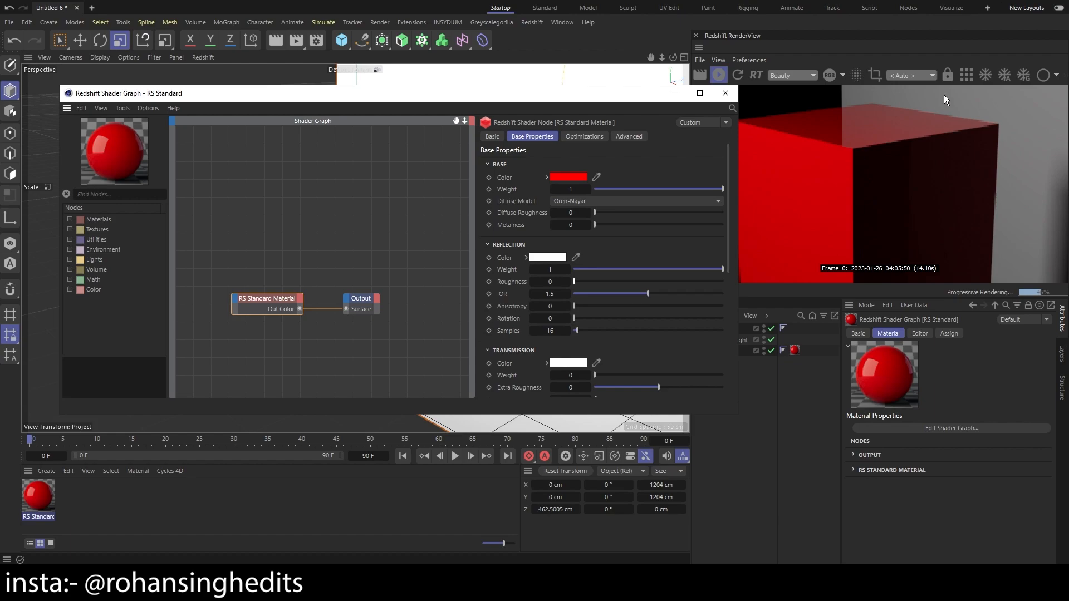
pyautogui.moveTo(577, 282); pyautogui.dragTo(607, 290)
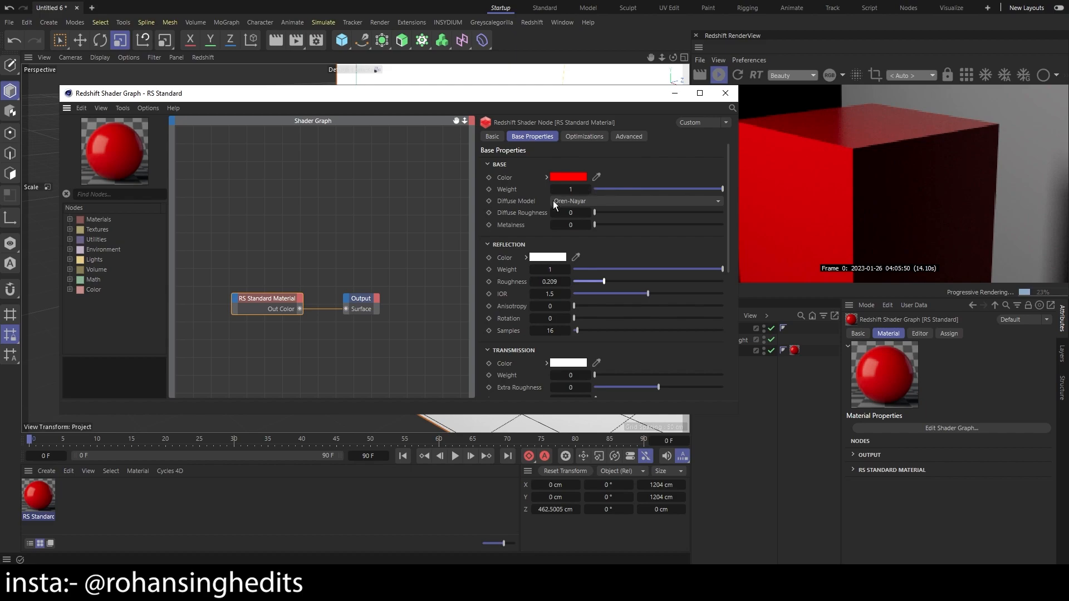
pyautogui.moveTo(603, 281); pyautogui.dragTo(606, 281)
# Expand the material's Subsurface, Sheen, Thin Film and Coat sections and examine the parameters down to Geometry
pyautogui.moveTo(730, 230); pyautogui.dragTo(726, 253)
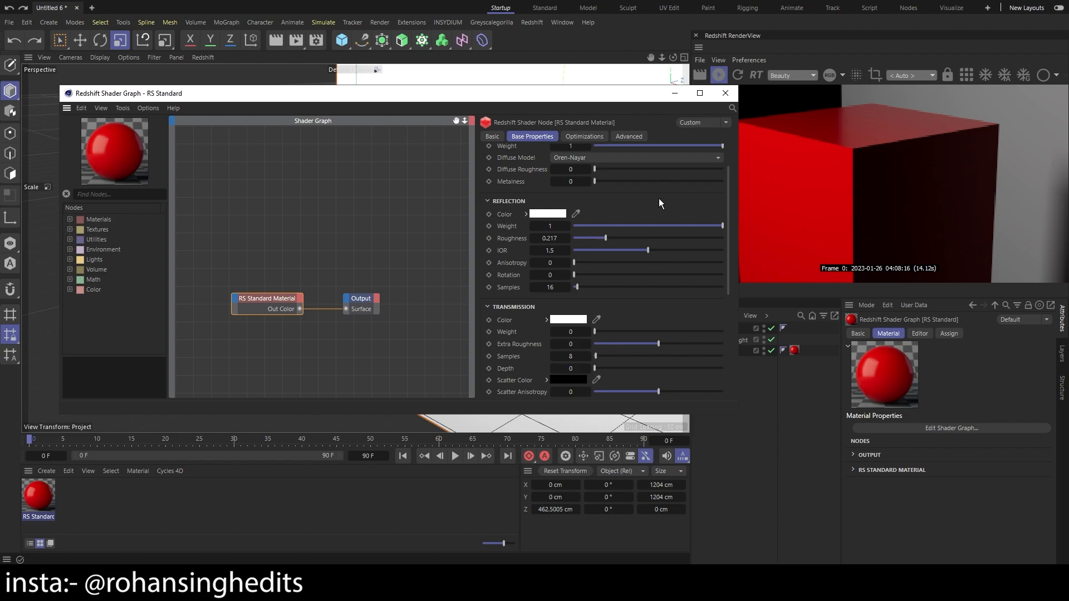
pyautogui.moveTo(728, 239); pyautogui.dragTo(645, 244)
pyautogui.hotkey('ctrl', 'z')
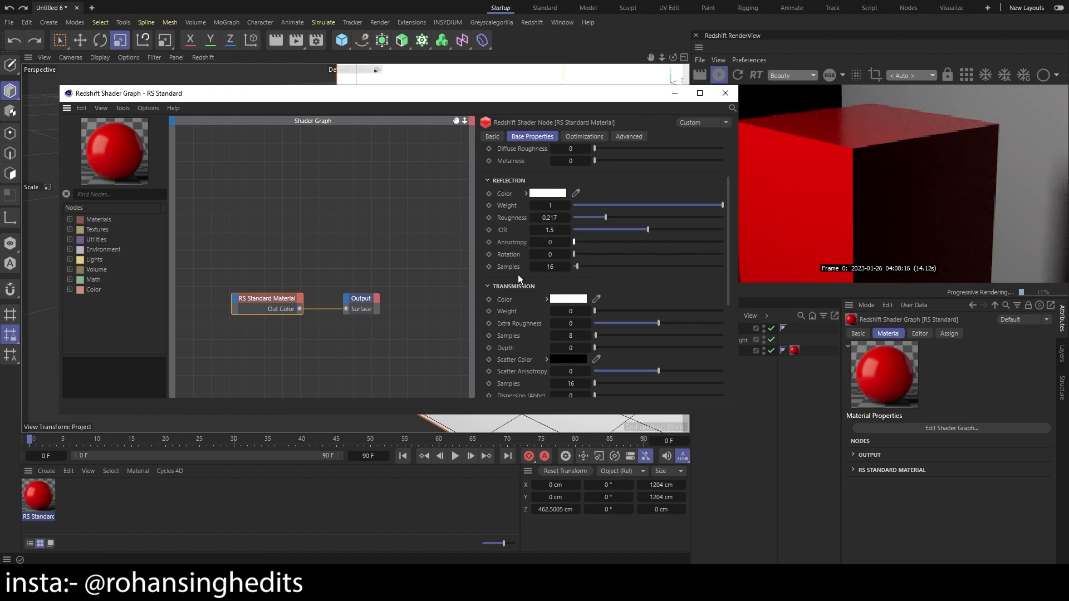
pyautogui.scroll(-3, 530, 275)
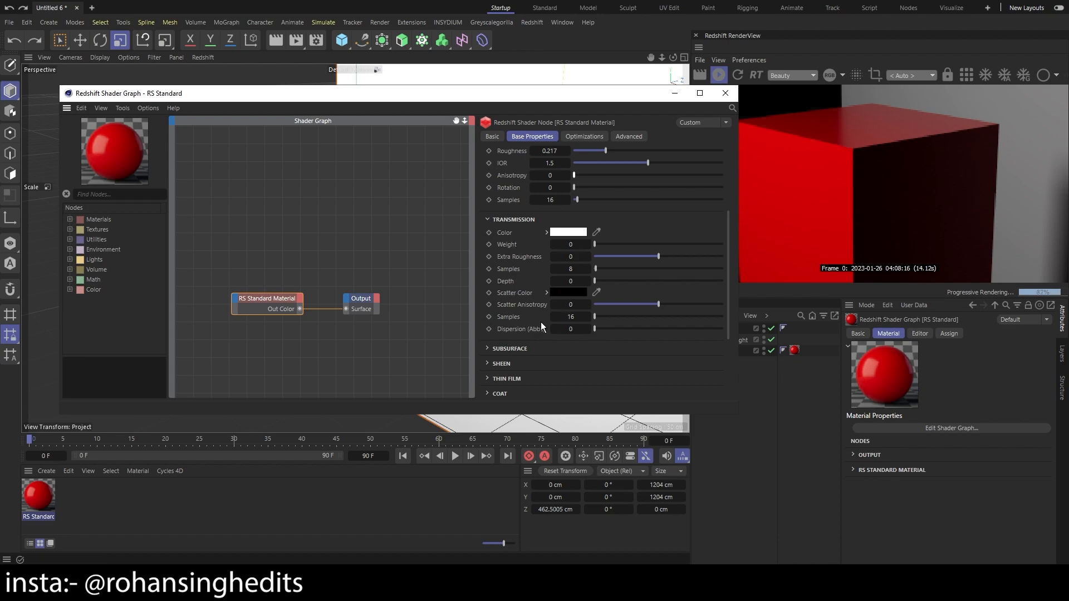
pyautogui.click(504, 349)
pyautogui.scroll(-9, 507, 336)
pyautogui.scroll(-1, 523, 331)
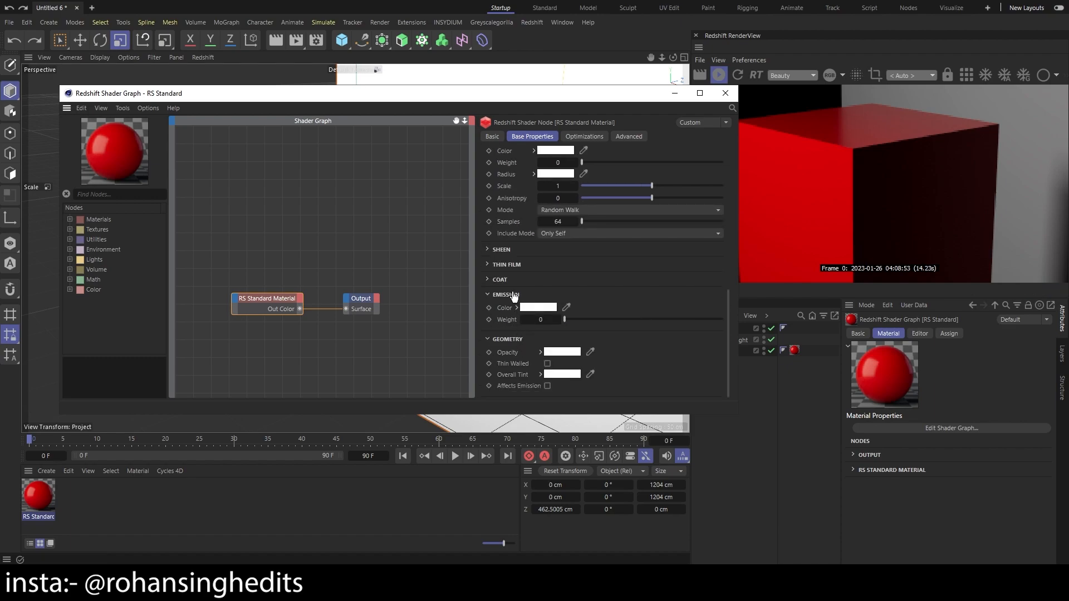
pyautogui.click(501, 252)
pyautogui.click(513, 318)
pyautogui.scroll(-4, 506, 279)
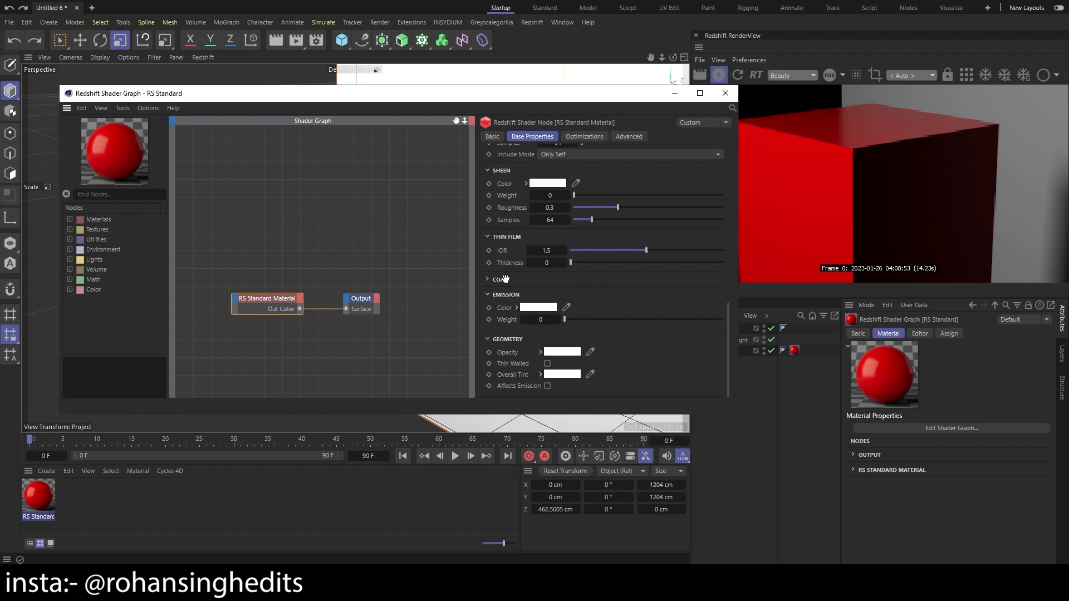
pyautogui.click(507, 282)
pyautogui.scroll(-4, 516, 282)
pyautogui.scroll(6, 515, 302)
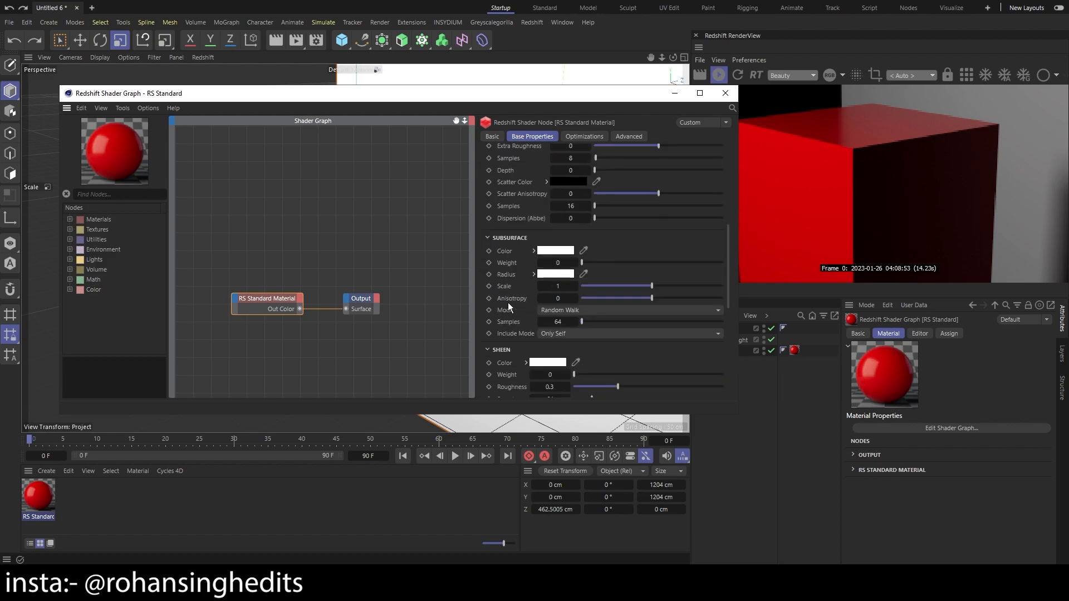
pyautogui.scroll(-6, 532, 316)
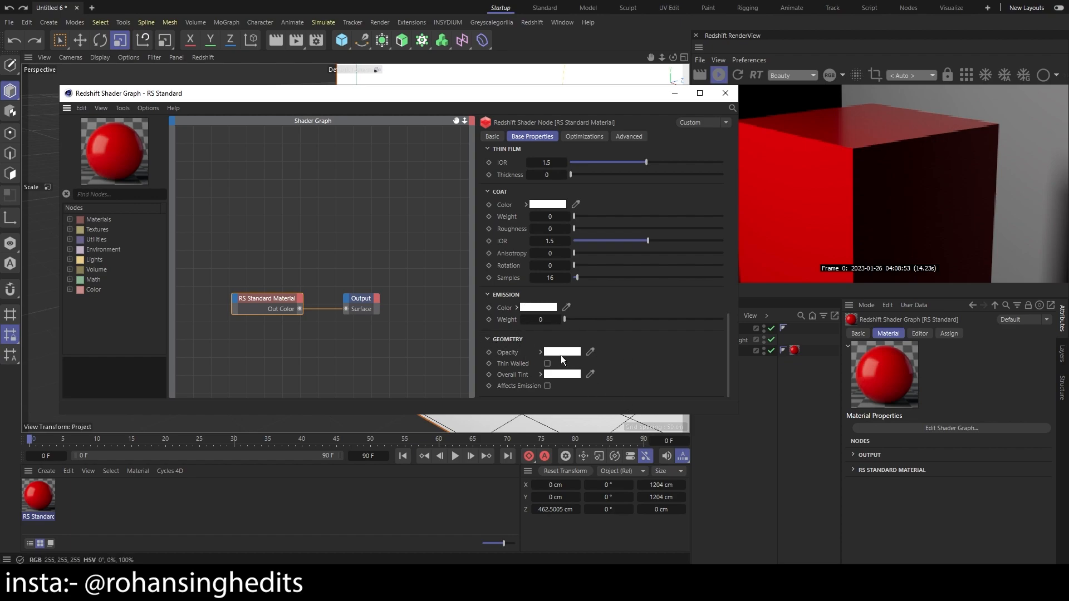
pyautogui.scroll(10, 507, 321)
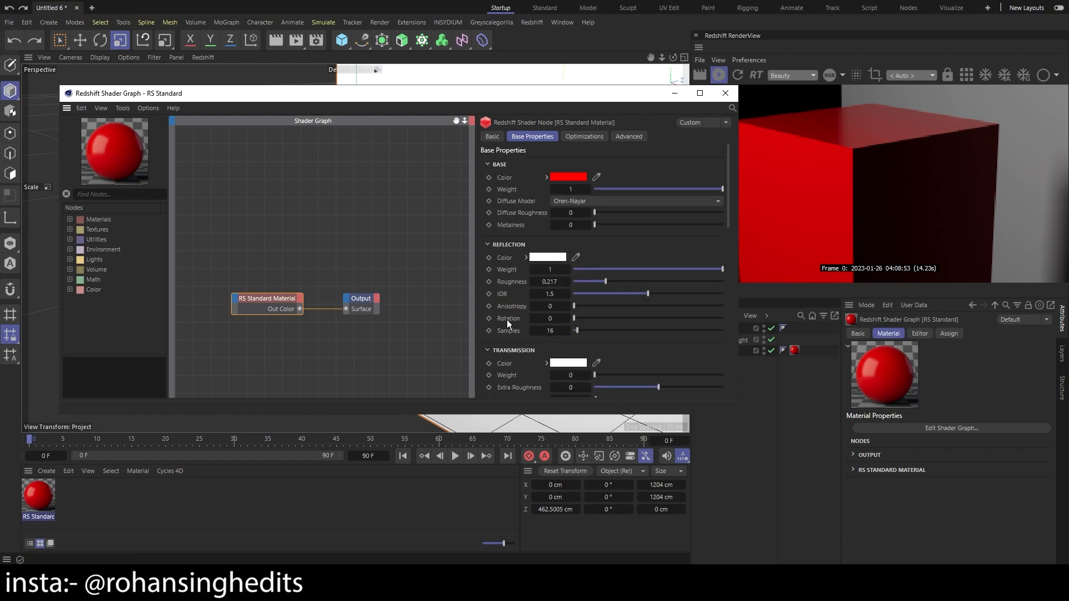
# Inspect the reflection color in the color chooser and close it unchanged
pyautogui.click(560, 260)
pyautogui.moveTo(562, 266); pyautogui.dragTo(345, 135)
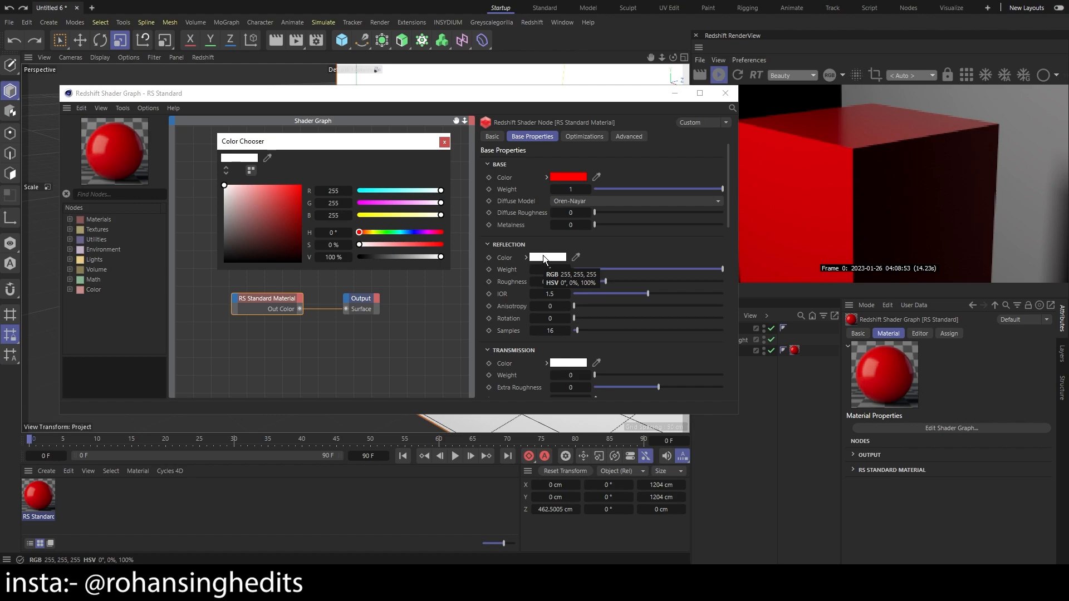
pyautogui.click(444, 143)
# Check the transmission color and set the transmission weight to 1 to make the cube glassy
pyautogui.scroll(-3, 565, 231)
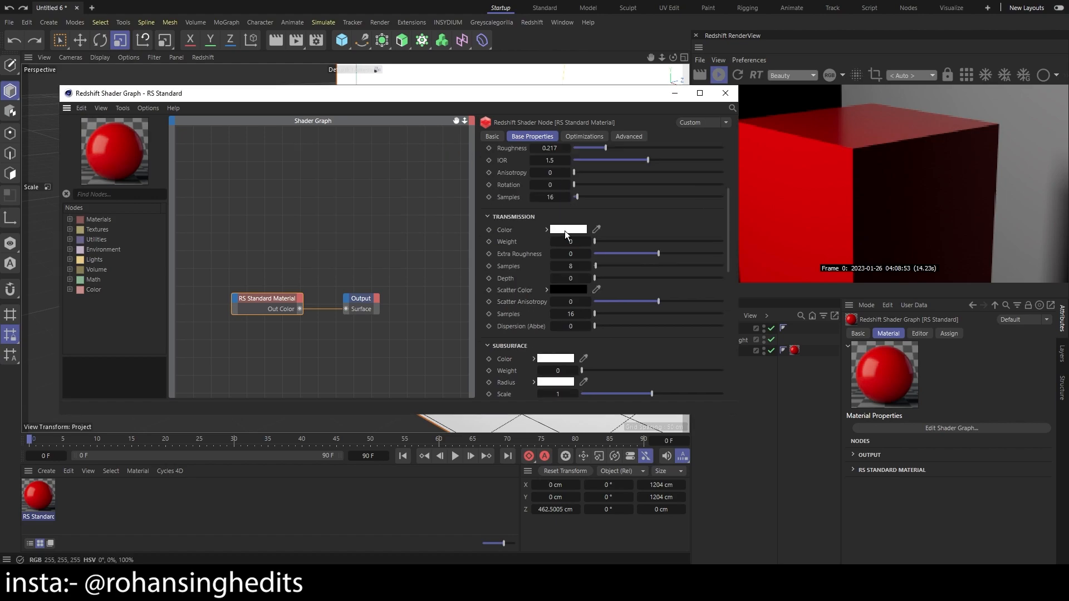
pyautogui.click(565, 230)
pyautogui.moveTo(562, 241); pyautogui.dragTo(307, 177)
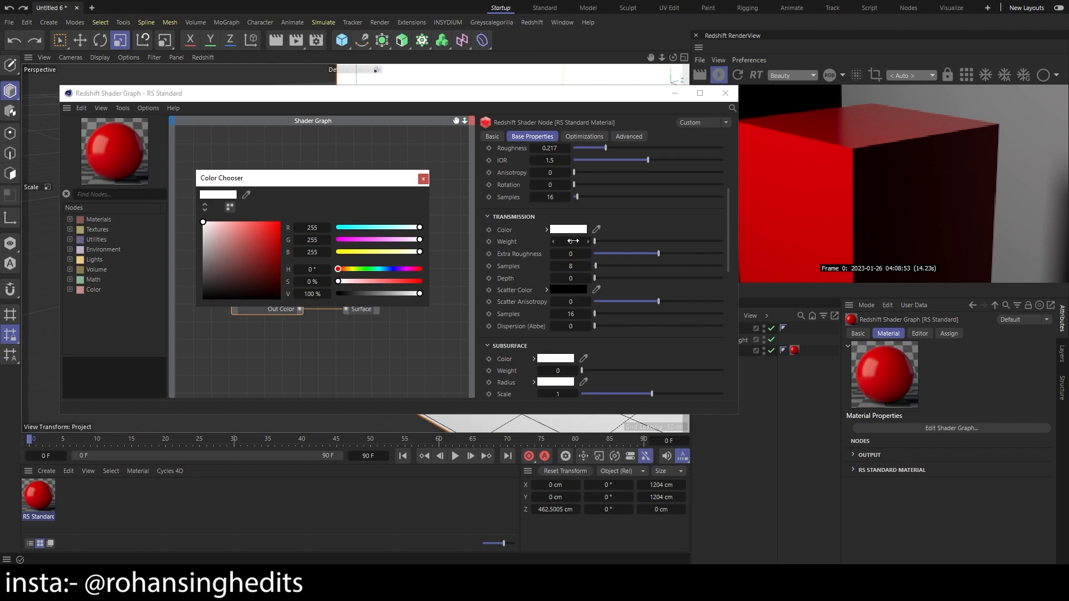
pyautogui.moveTo(596, 241); pyautogui.dragTo(842, 149)
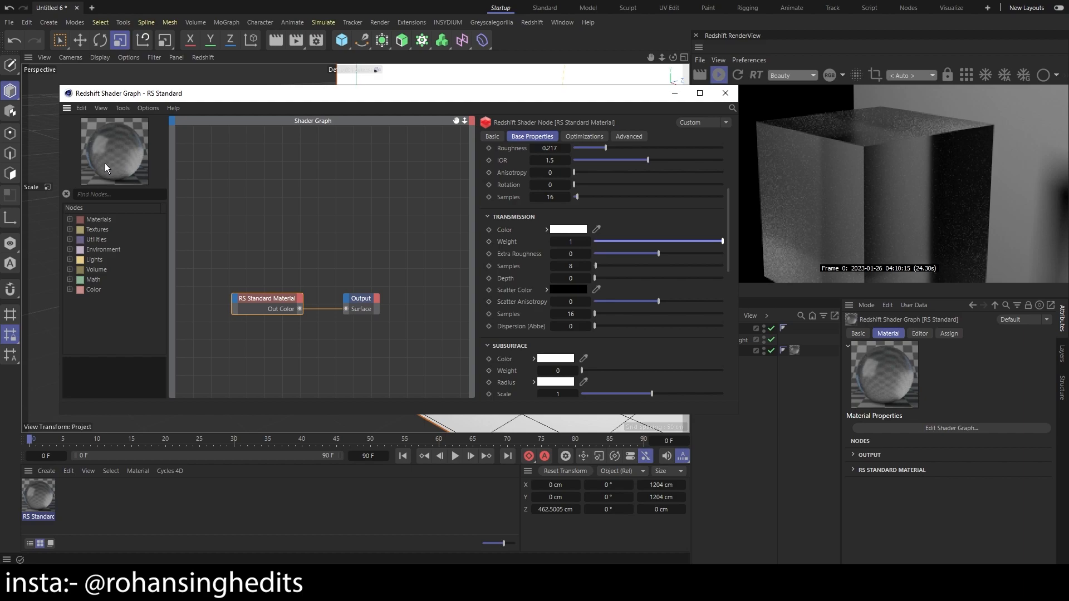
# Compare the transmissive cube with Thin Walled on and off, leaving it off
pyautogui.scroll(-5, 508, 313)
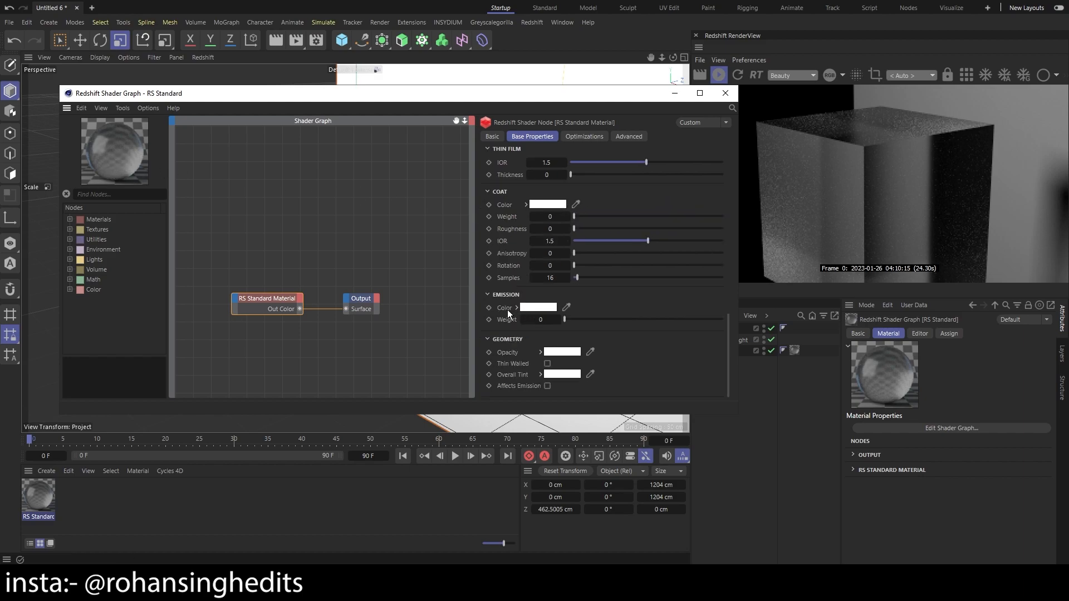
pyautogui.click(546, 364)
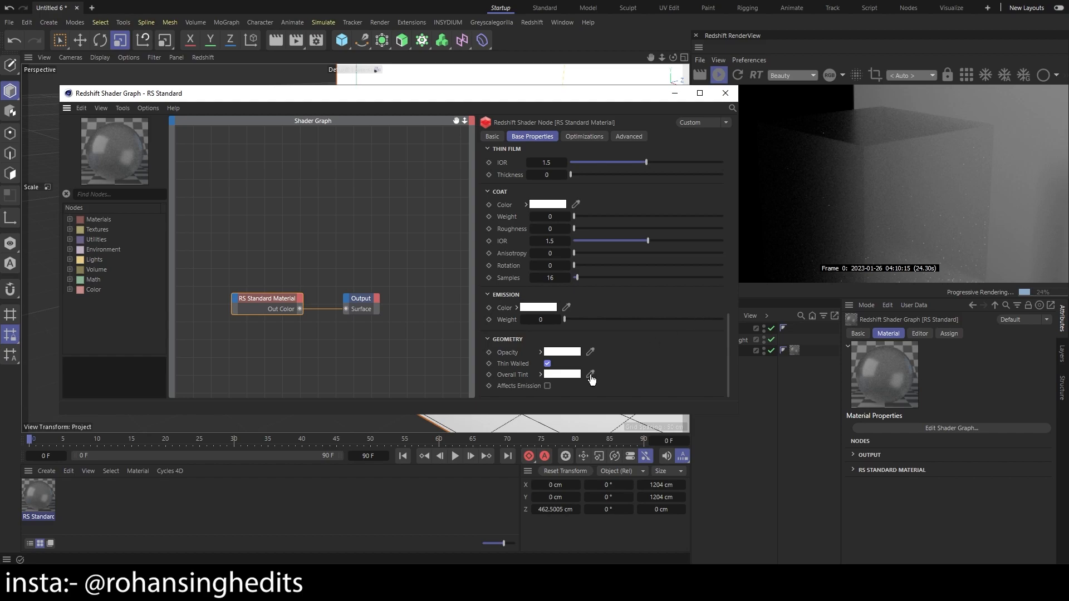
pyautogui.click(547, 364)
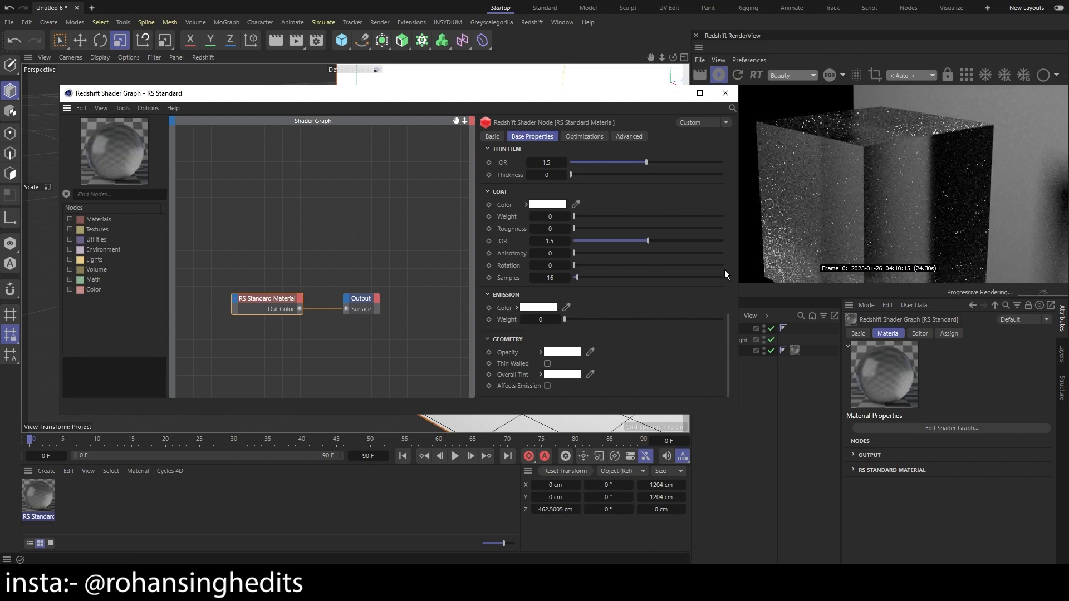
# Try another transmission color on the cube and return it to white
pyautogui.scroll(10, 724, 285)
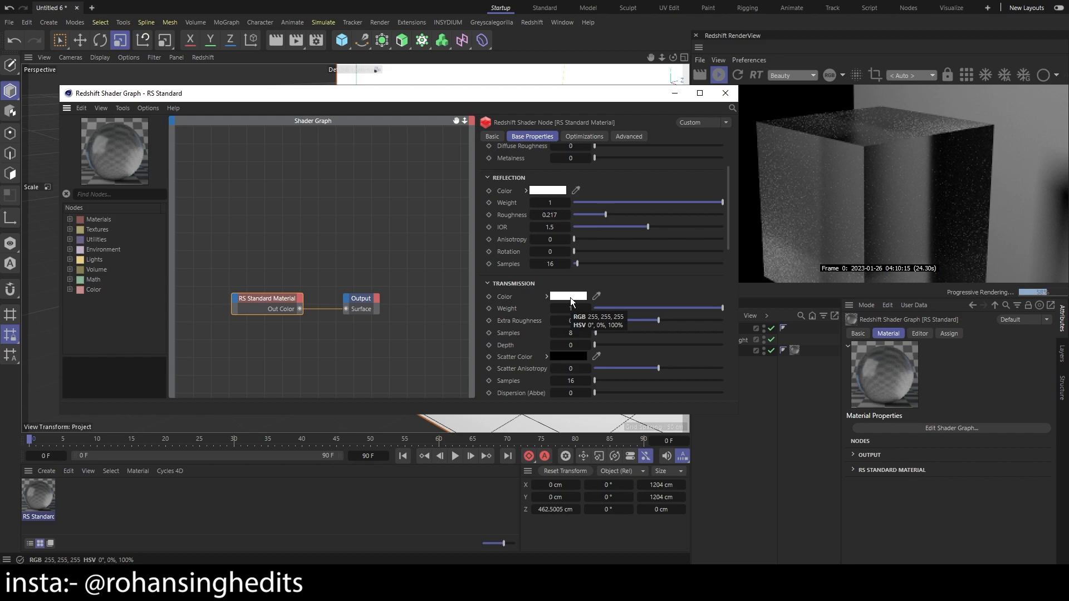
pyautogui.click(571, 297)
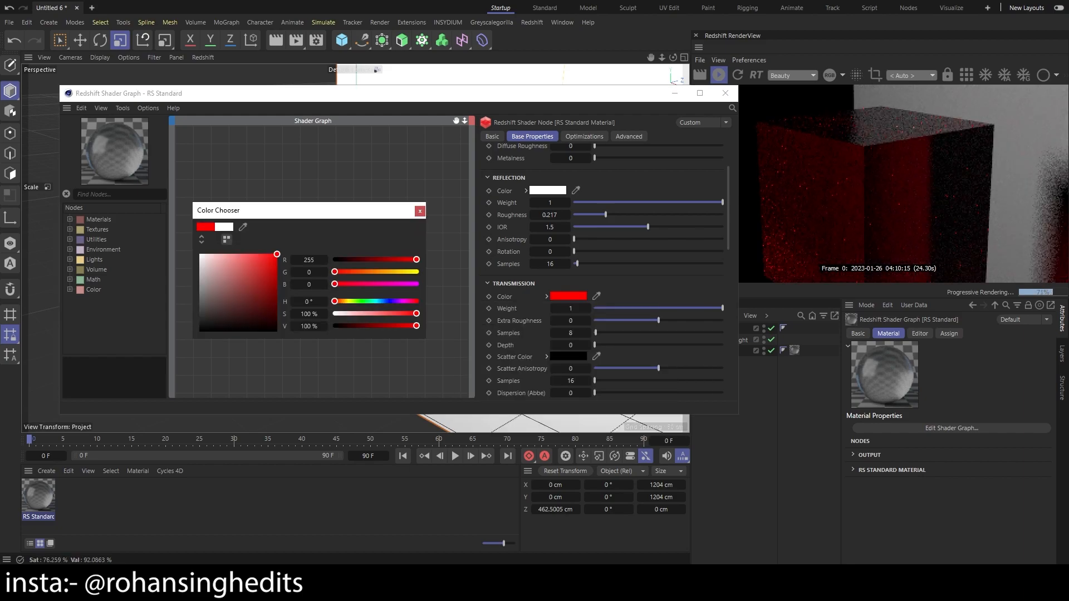
pyautogui.moveTo(276, 255); pyautogui.dragTo(330, 253)
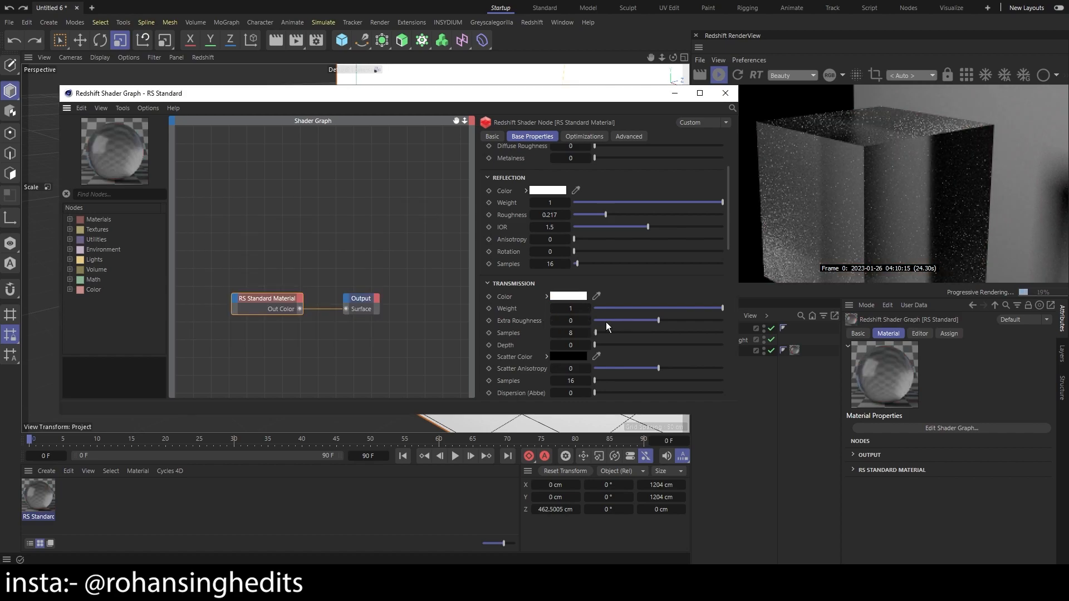
# Compare the cube with the transmission's Extra Roughness at -1 and at 1, leaving it at 0
pyautogui.scroll(2, 542, 241)
pyautogui.scroll(-2, 542, 241)
pyautogui.moveTo(659, 322); pyautogui.dragTo(583, 312)
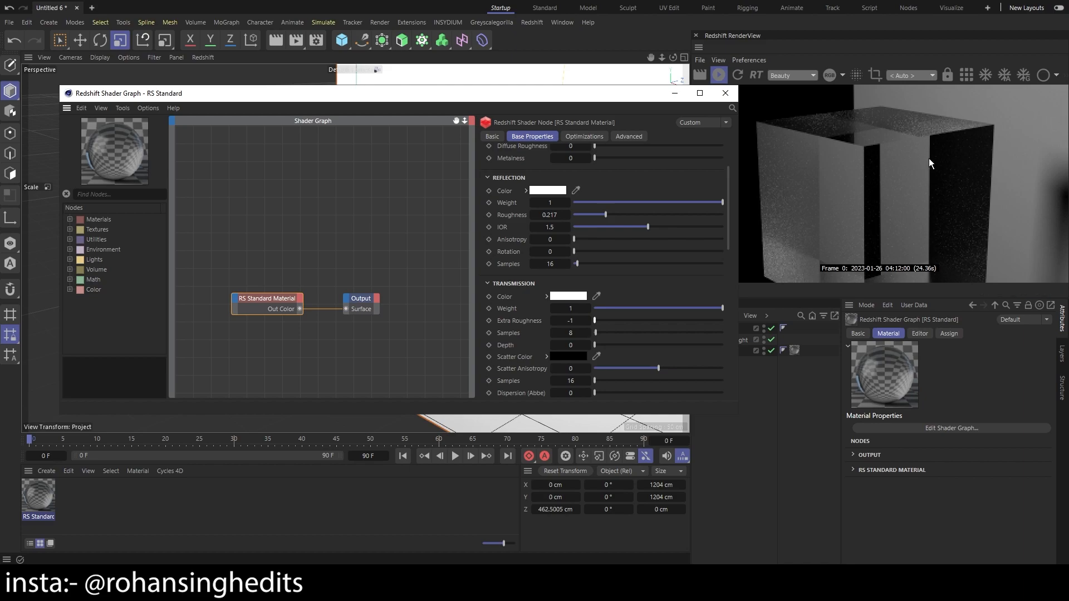
pyautogui.doubleClick(570, 321)
pyautogui.write('0')
pyautogui.press('Return')
pyautogui.moveTo(659, 320); pyautogui.dragTo(723, 320)
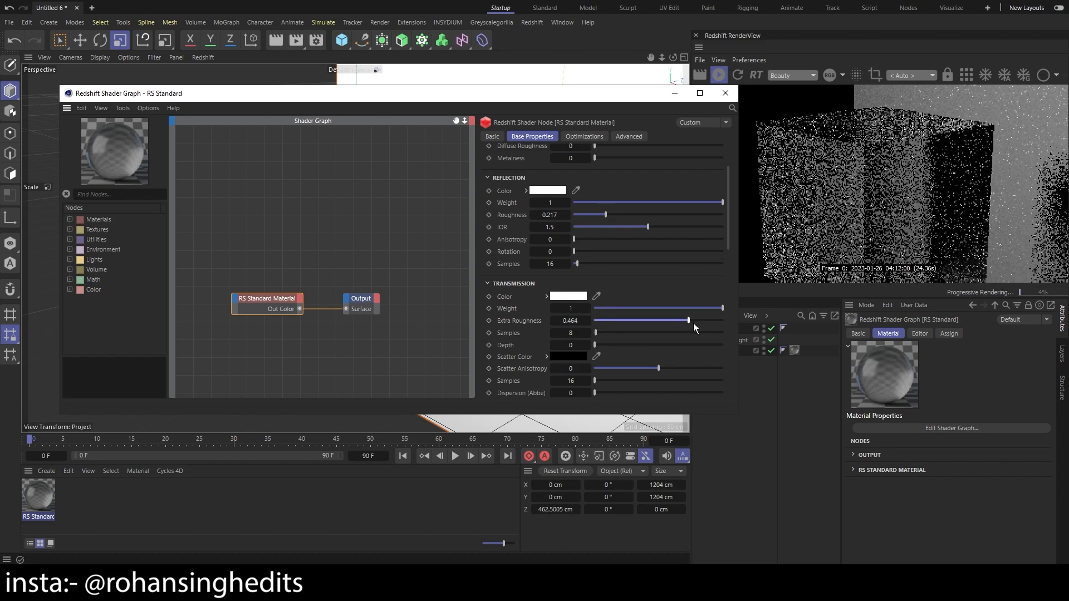
pyautogui.hotkey('ctrl', 'z')
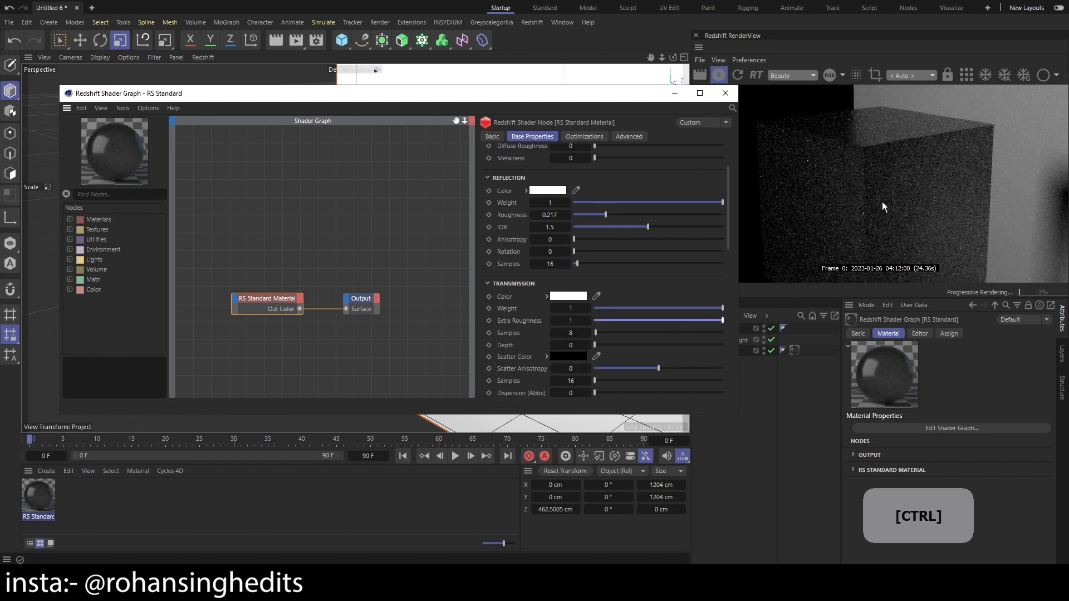
# Review the standard material's parameters from Base through Coat, Emission and Geometry
pyautogui.moveTo(734, 218); pyautogui.dragTo(755, 163)
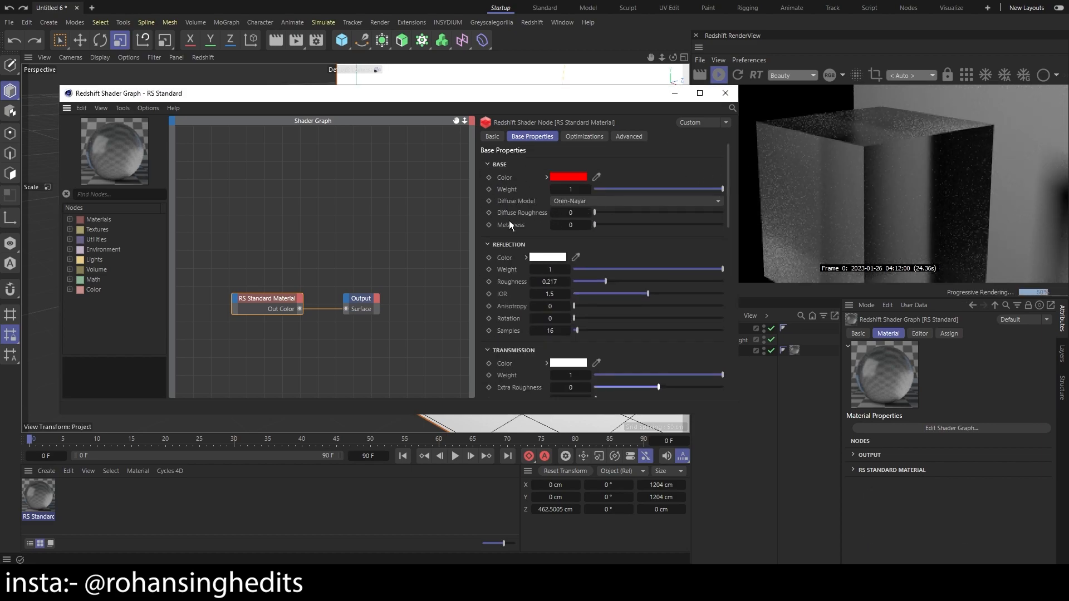
pyautogui.moveTo(730, 182); pyautogui.dragTo(713, 324)
pyautogui.scroll(-5, 519, 284)
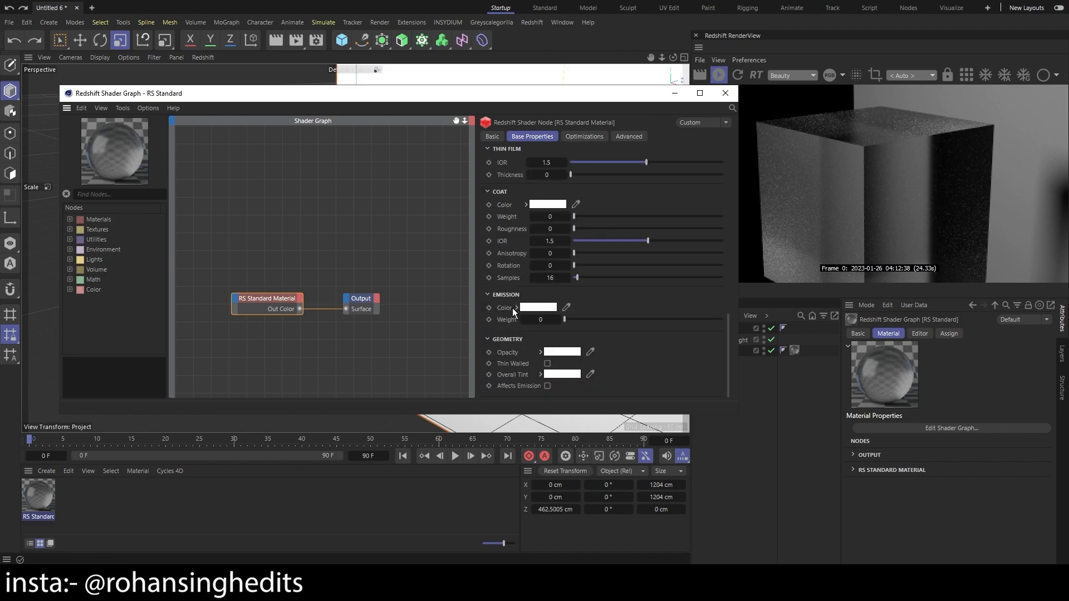
pyautogui.moveTo(726, 351); pyautogui.dragTo(734, 183)
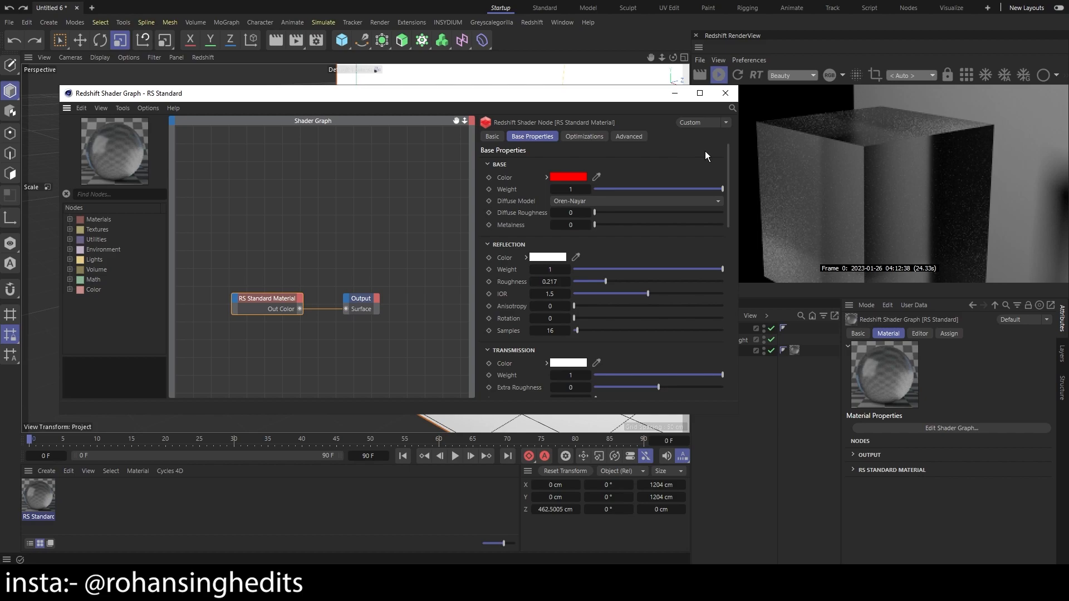
# Rearrange the RS Standard Material and Output nodes in the shader graph, checking each node's properties
pyautogui.click(236, 255)
pyautogui.moveTo(278, 299); pyautogui.dragTo(272, 286)
pyautogui.moveTo(219, 293); pyautogui.dragTo(229, 260, button='middle')
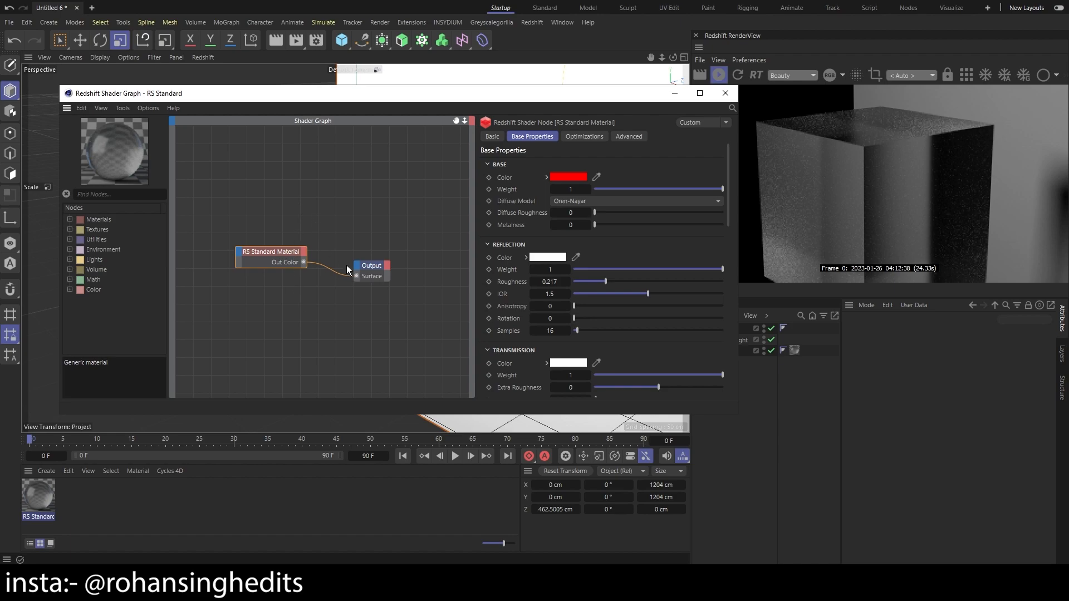
pyautogui.click(369, 268)
pyautogui.click(277, 255)
pyautogui.moveTo(378, 268); pyautogui.dragTo(405, 264)
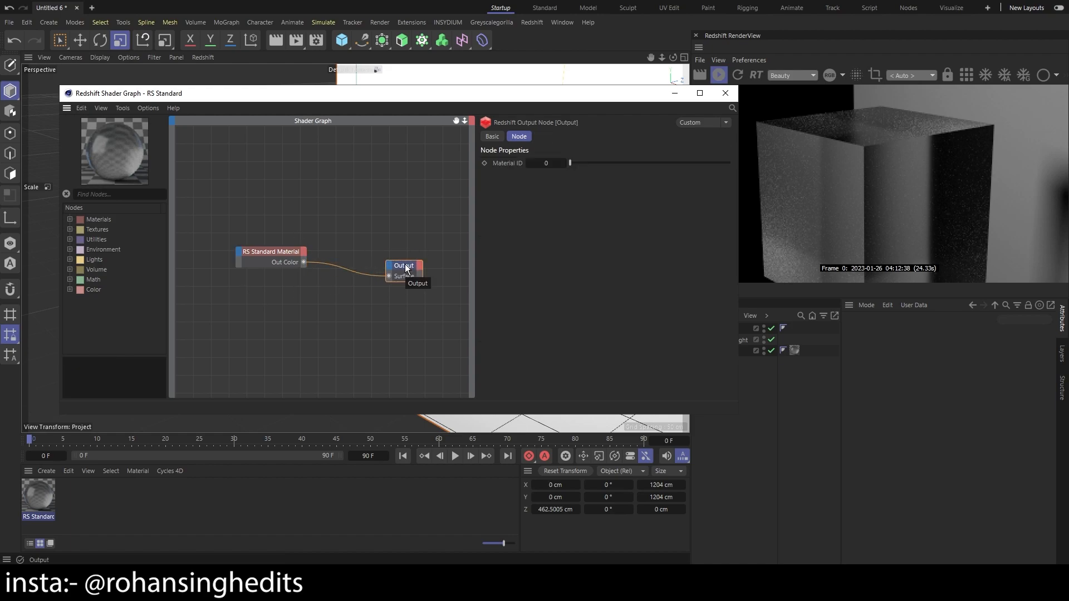
pyautogui.moveTo(271, 251); pyautogui.dragTo(306, 242)
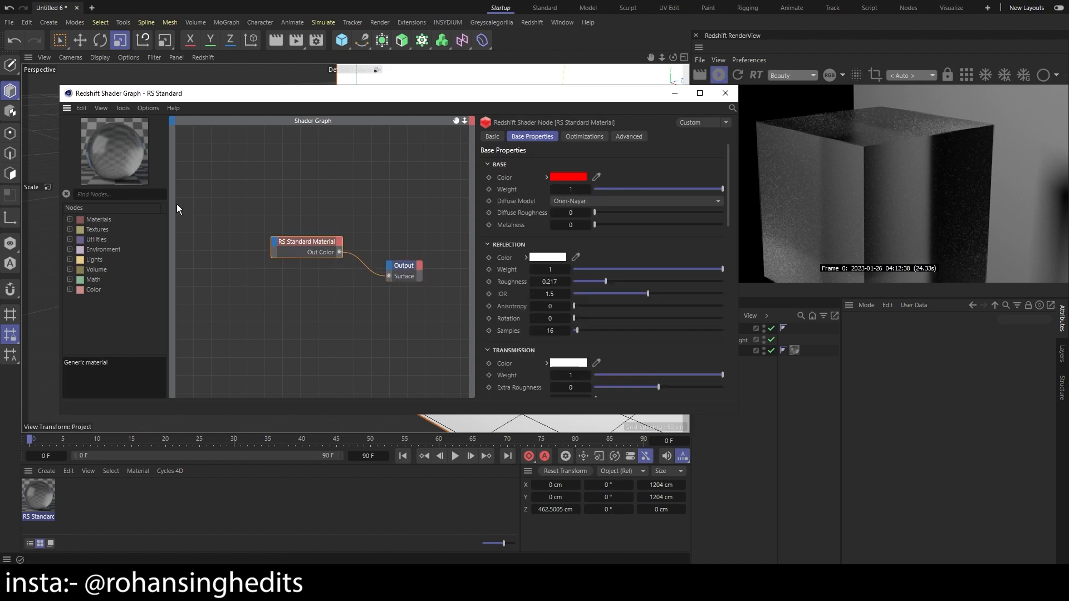
# Find the Texture node and add it to the graph above and left of the standard material, then check both nodes' properties
pyautogui.click(132, 195)
pyautogui.write('texture')
pyautogui.moveTo(104, 229); pyautogui.dragTo(219, 202)
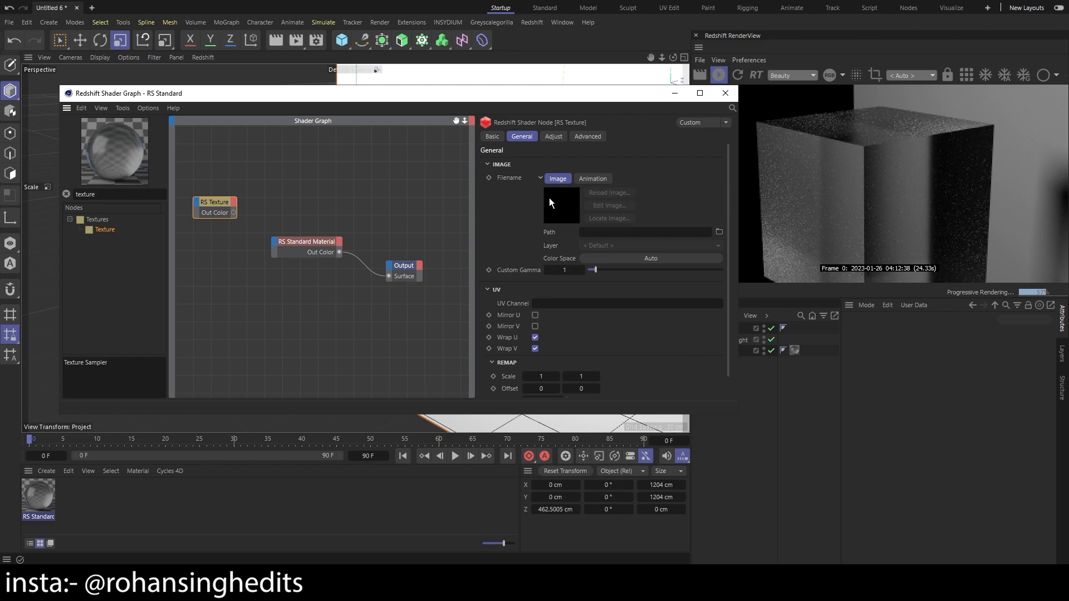
pyautogui.click(306, 242)
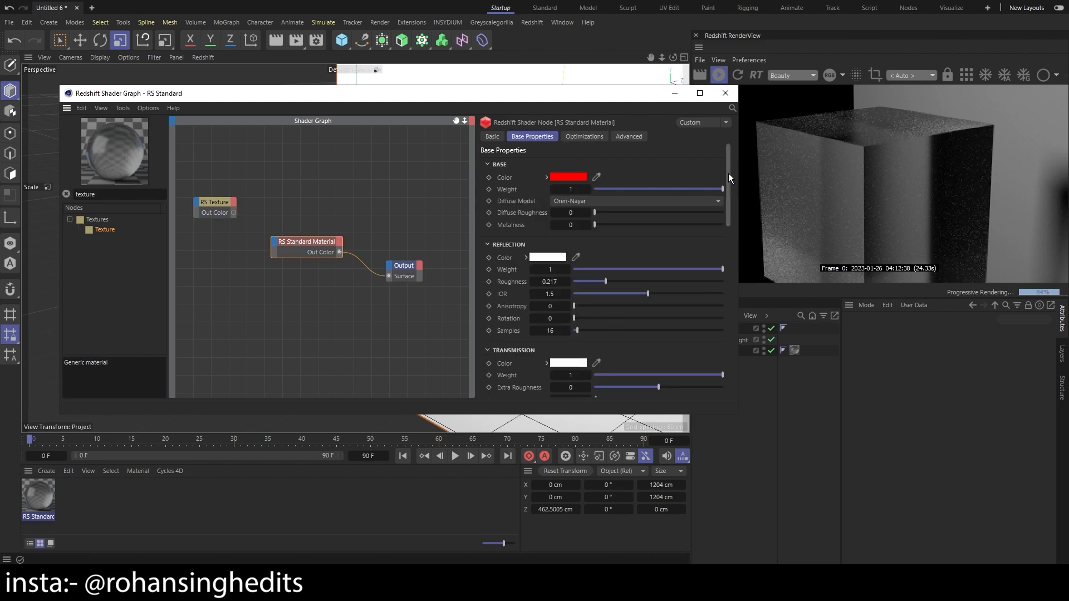
pyautogui.moveTo(728, 172)
pyautogui.mouseDown()
pyautogui.moveTo(728, 232)
pyautogui.moveTo(735, 165)
pyautogui.moveTo(733, 365)
pyautogui.moveTo(727, 177)
pyautogui.mouseUp()
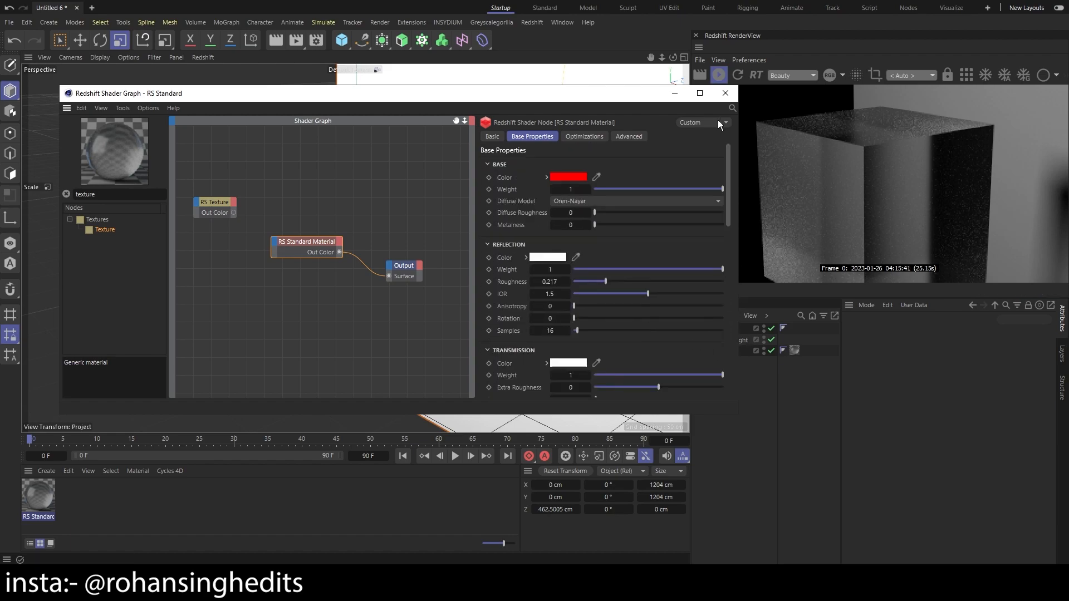
pyautogui.click(215, 205)
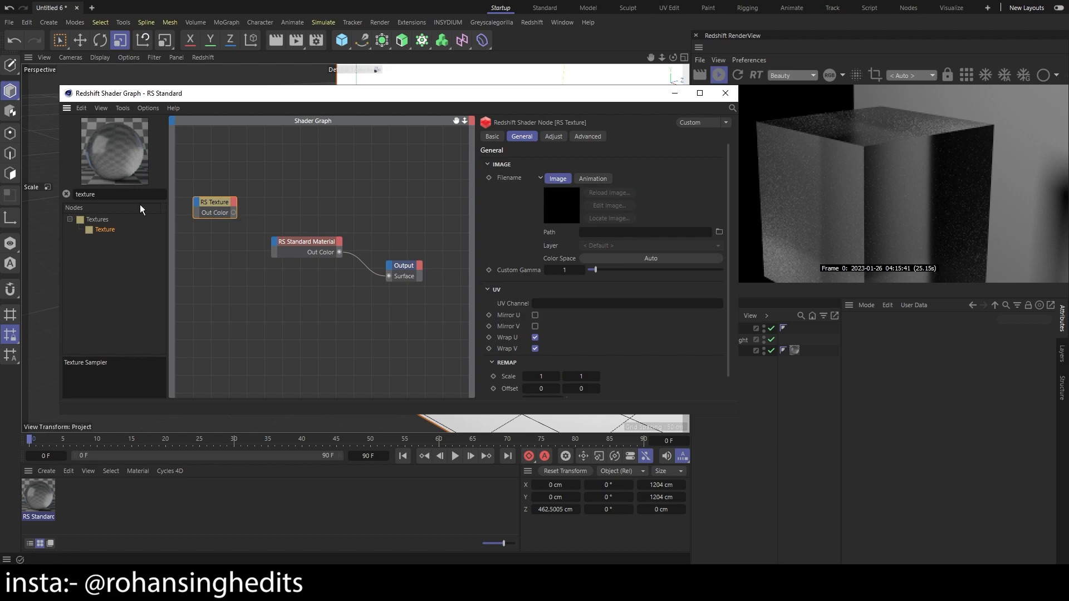
# Search the node list for "bump map" and place a Bump Map node beside the Texture node
pyautogui.click(132, 192)
pyautogui.press('BackSpace')
pyautogui.press('BackSpace')
pyautogui.press('BackSpace')
pyautogui.press('BackSpace')
pyautogui.press('BackSpace')
pyautogui.press('BackSpace')
pyautogui.press('BackSpace')
pyautogui.write('bump map')
pyautogui.press('Return')
pyautogui.click(279, 195)
pyautogui.moveTo(293, 193); pyautogui.dragTo(302, 195)
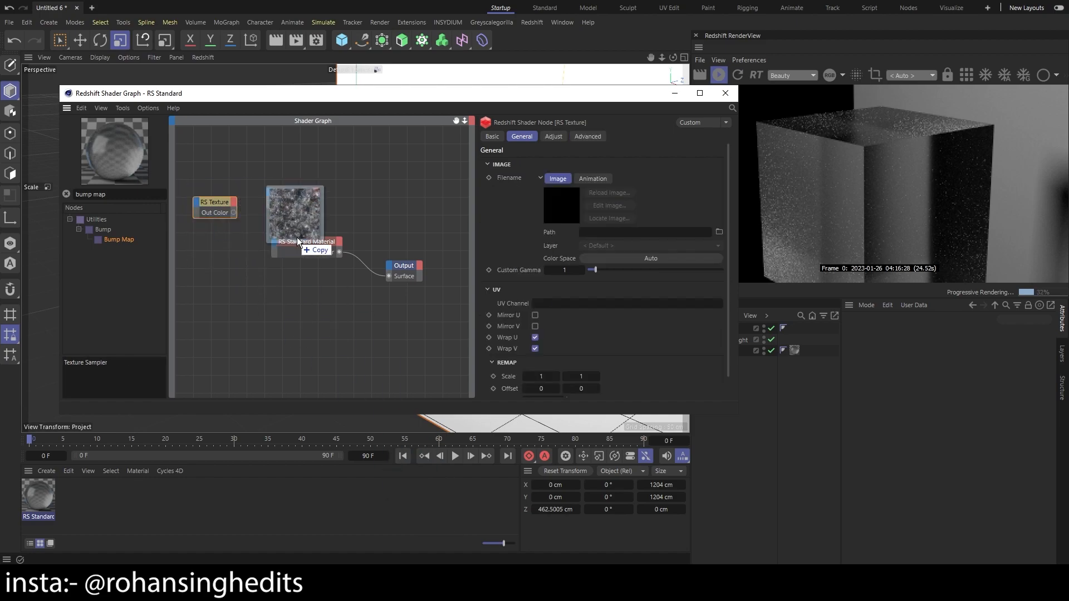
# Load a Surface Imperfections scratch image from D:\GSG\textures into the Texture node and check its path
pyautogui.moveTo(299, 245); pyautogui.dragTo(597, 229)
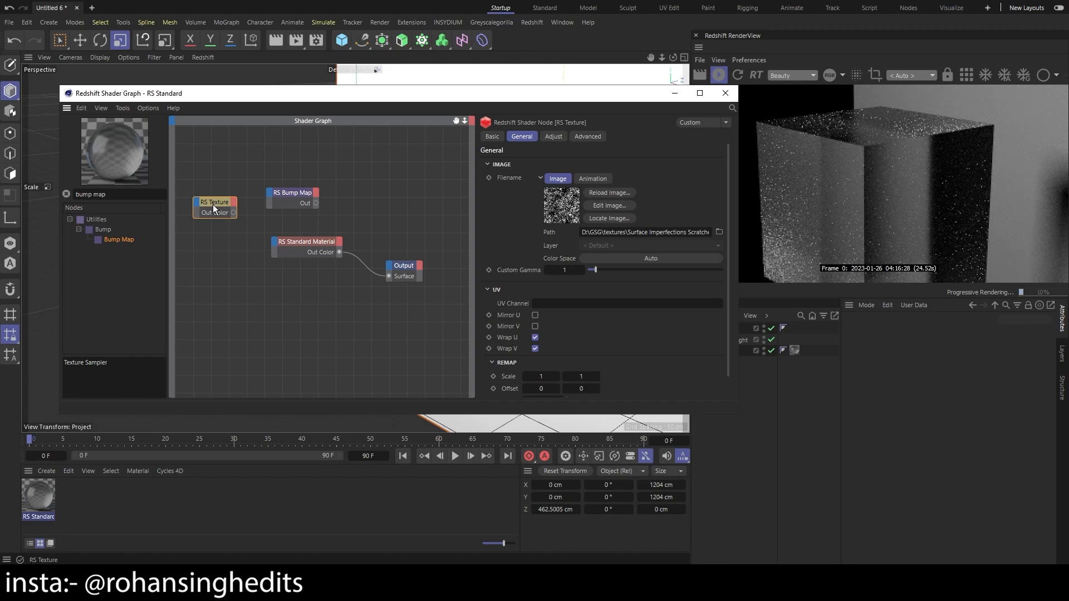
pyautogui.moveTo(582, 230); pyautogui.dragTo(724, 232)
pyautogui.click(669, 201)
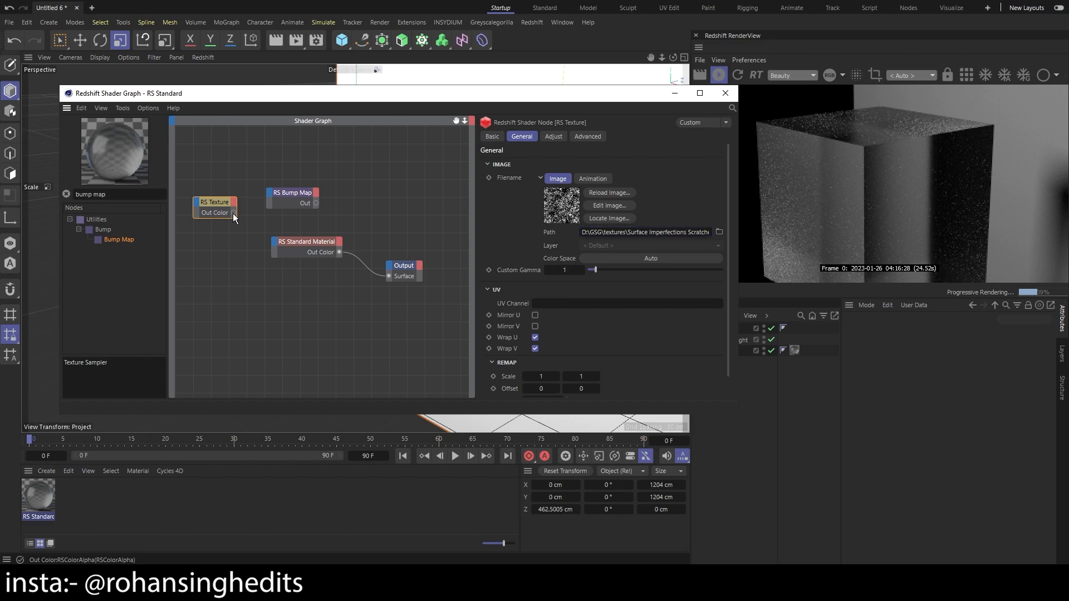
# Connect the Texture node's colour output to the Bump Map input and the Bump Map output to the standard material's Bump Input
pyautogui.moveTo(268, 196); pyautogui.dragTo(277, 240)
pyautogui.click(319, 206)
pyautogui.moveTo(360, 306)
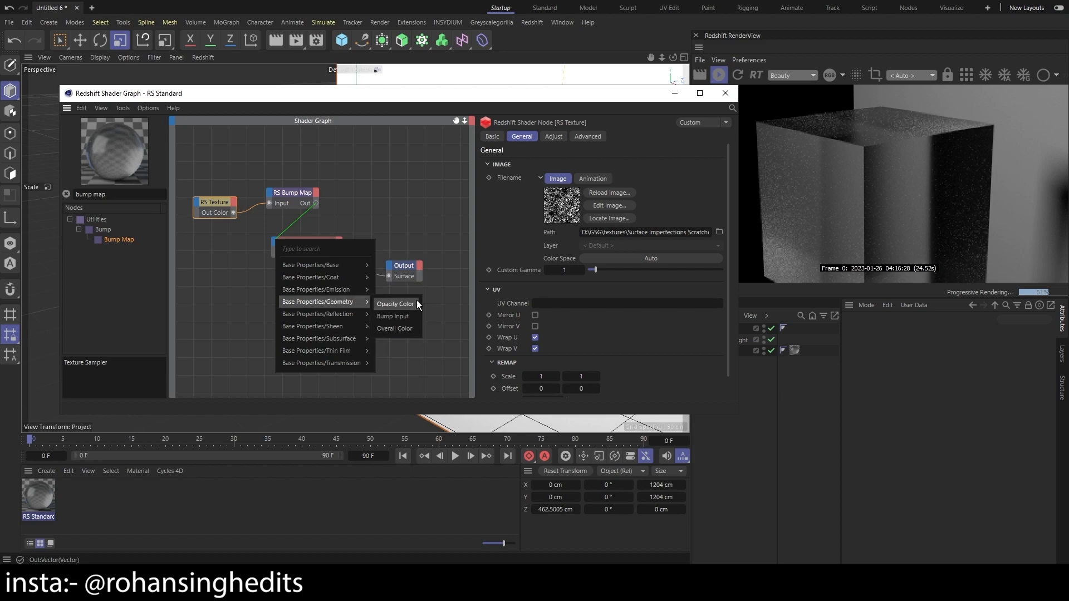
pyautogui.click(409, 315)
# Set the standard material's transmission weight to 0, then minimize the shader graph and inspect the bumped cube up close
pyautogui.click(329, 243)
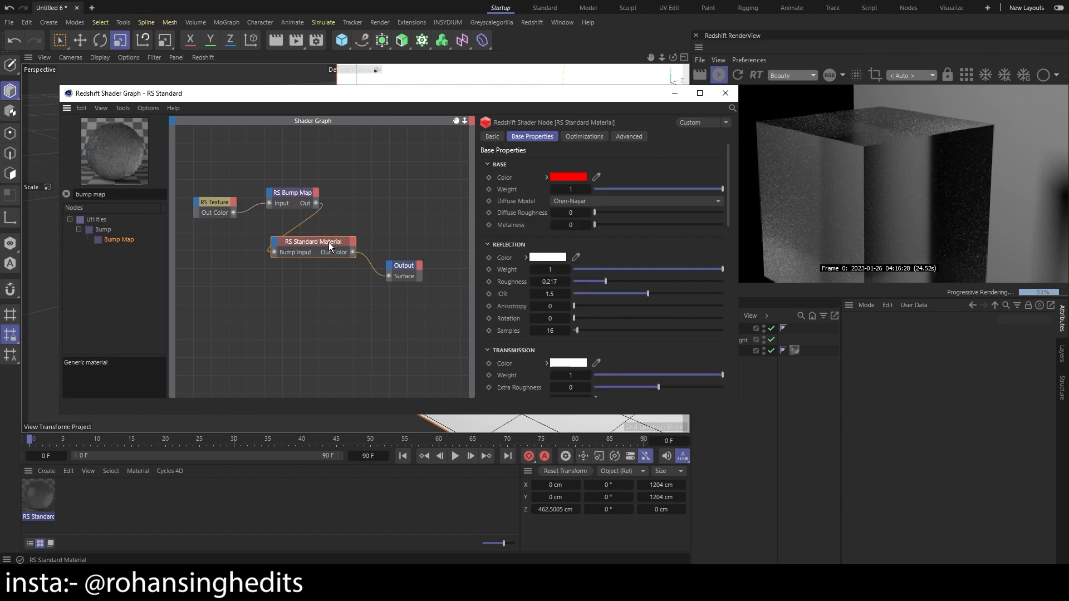
pyautogui.click(406, 267)
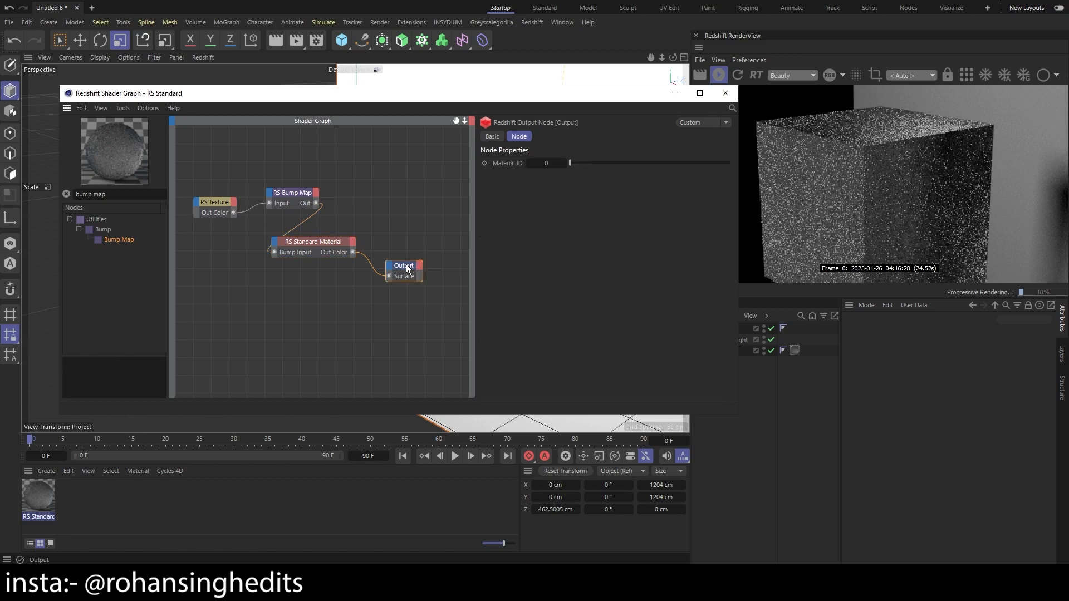
pyautogui.click(313, 244)
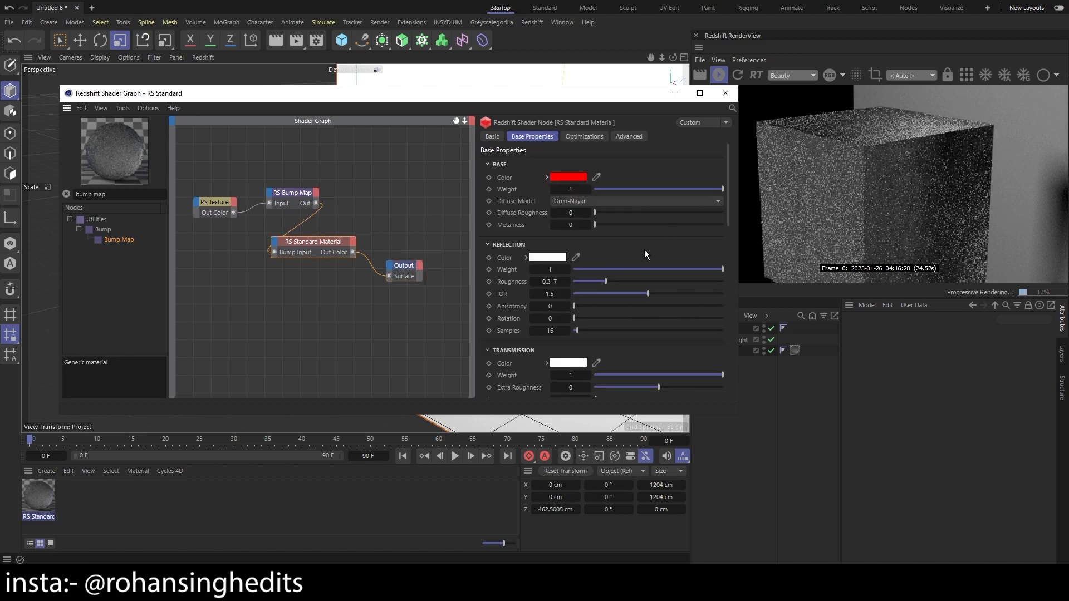
pyautogui.scroll(-5, 592, 245)
pyautogui.scroll(4, 592, 245)
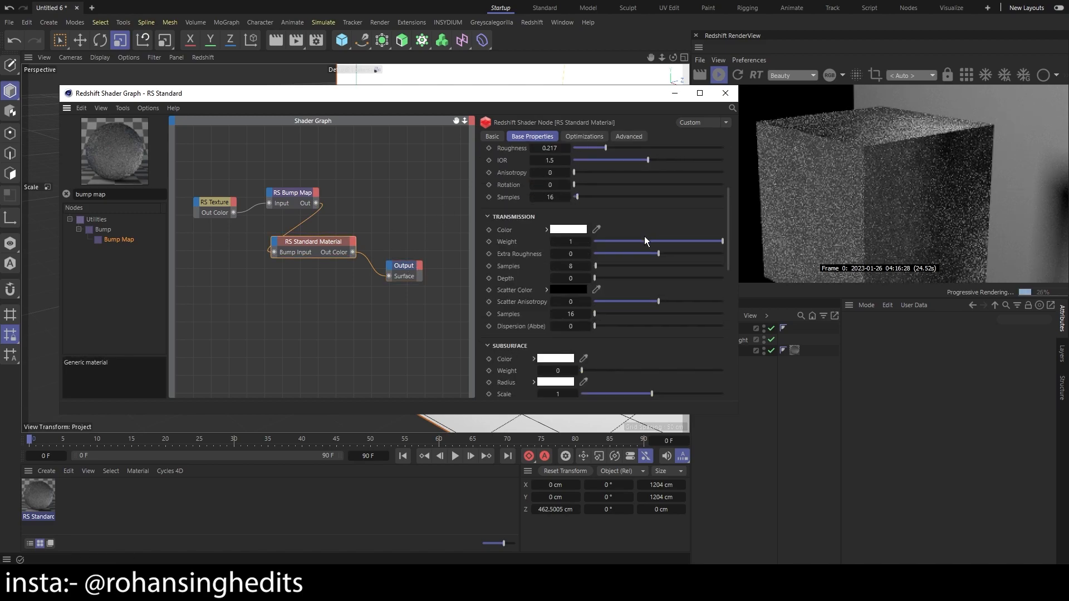
pyautogui.click(675, 94)
pyautogui.scroll(6, 363, 252)
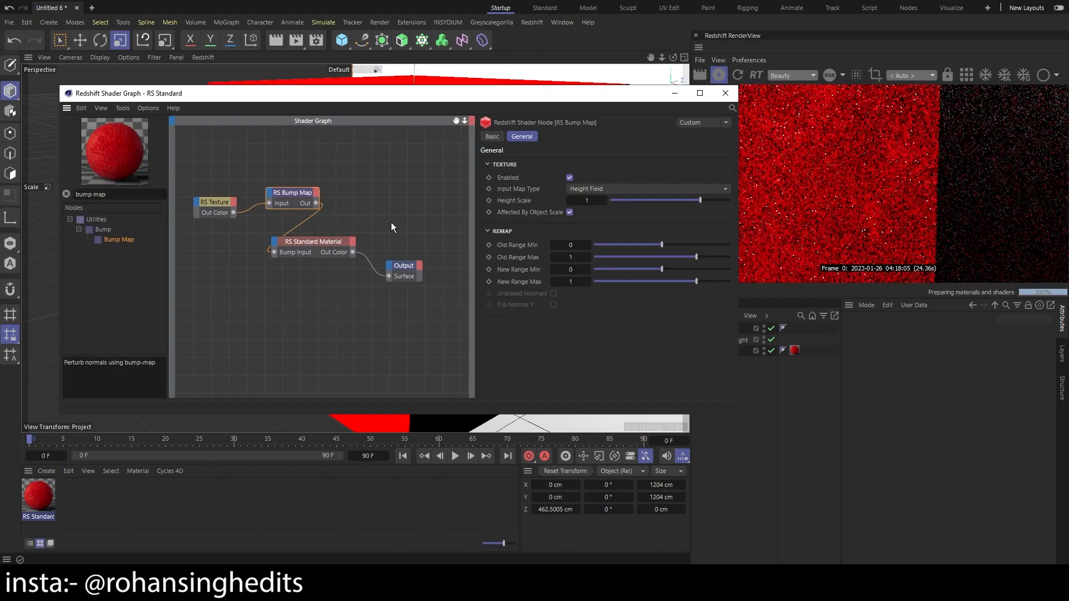
# Search the node list for "ramp" and insert a Ramp node between the Texture and Bump Map nodes, connecting it to both
pyautogui.moveTo(391, 222); pyautogui.dragTo(246, 173)
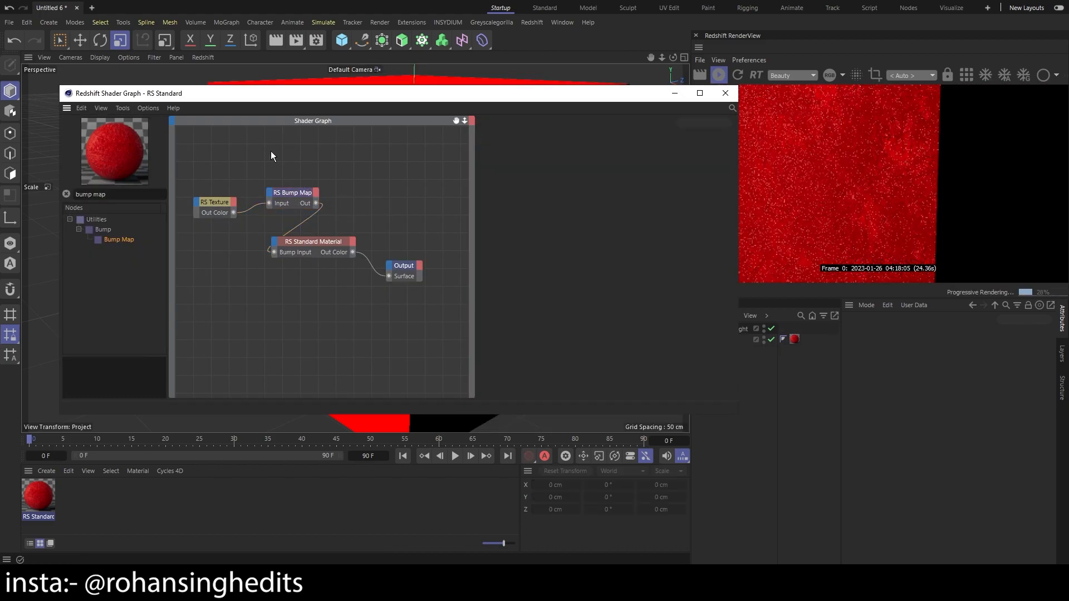
pyautogui.moveTo(117, 195); pyautogui.dragTo(39, 181)
pyautogui.write('ramp')
pyautogui.moveTo(101, 230); pyautogui.dragTo(357, 206)
pyautogui.moveTo(235, 213); pyautogui.dragTo(259, 166)
pyautogui.moveTo(320, 179); pyautogui.dragTo(336, 214)
pyautogui.click(303, 168)
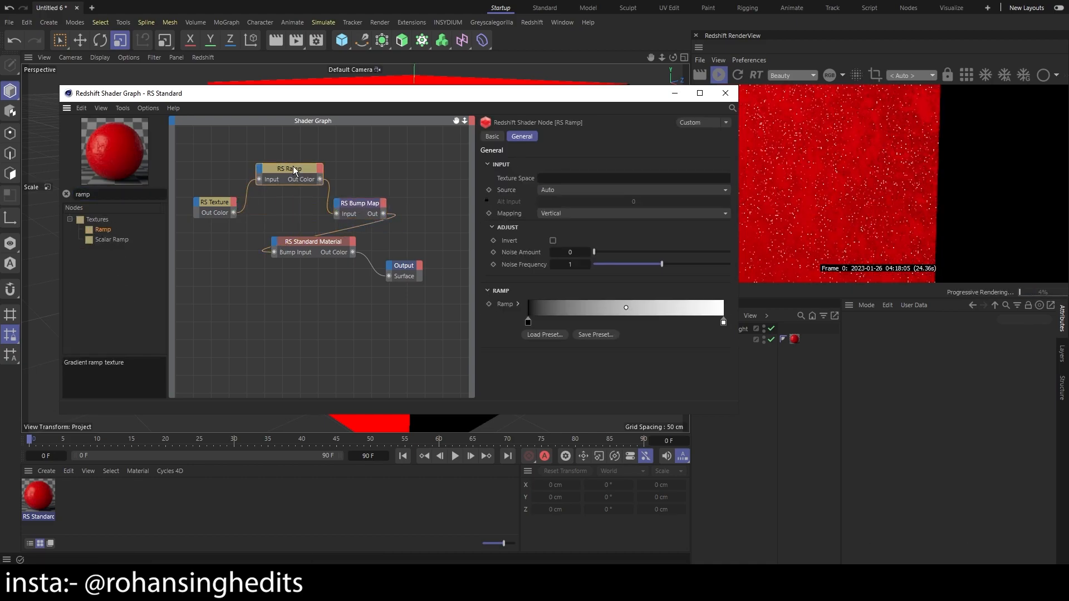
# Try shifting the ramp's white knot to about one third of the gradient and inspect the effect in the render
pyautogui.click(216, 205)
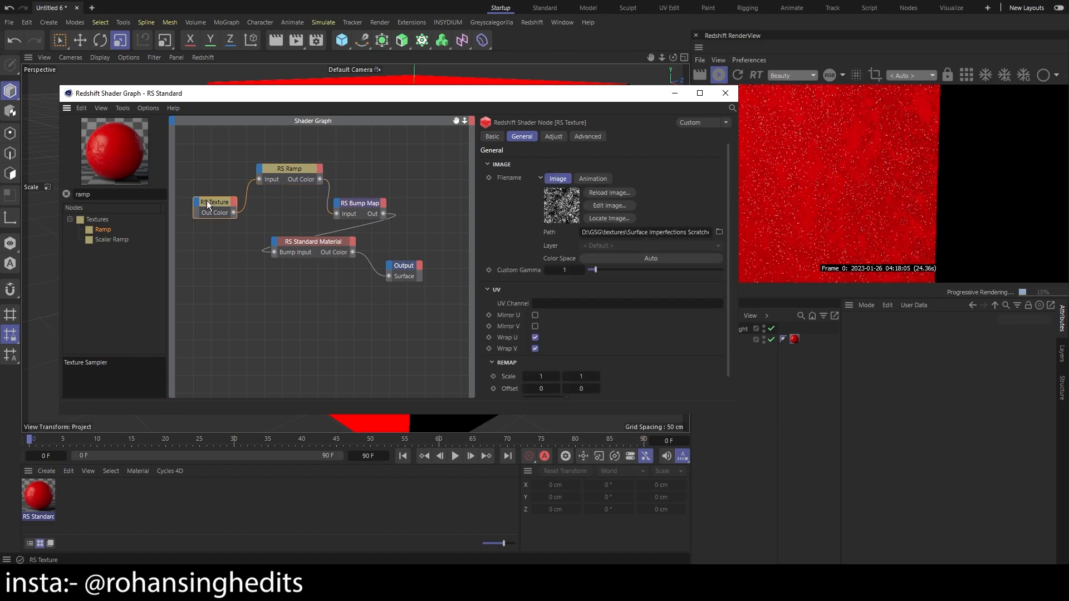
pyautogui.click(302, 177)
pyautogui.click(724, 323)
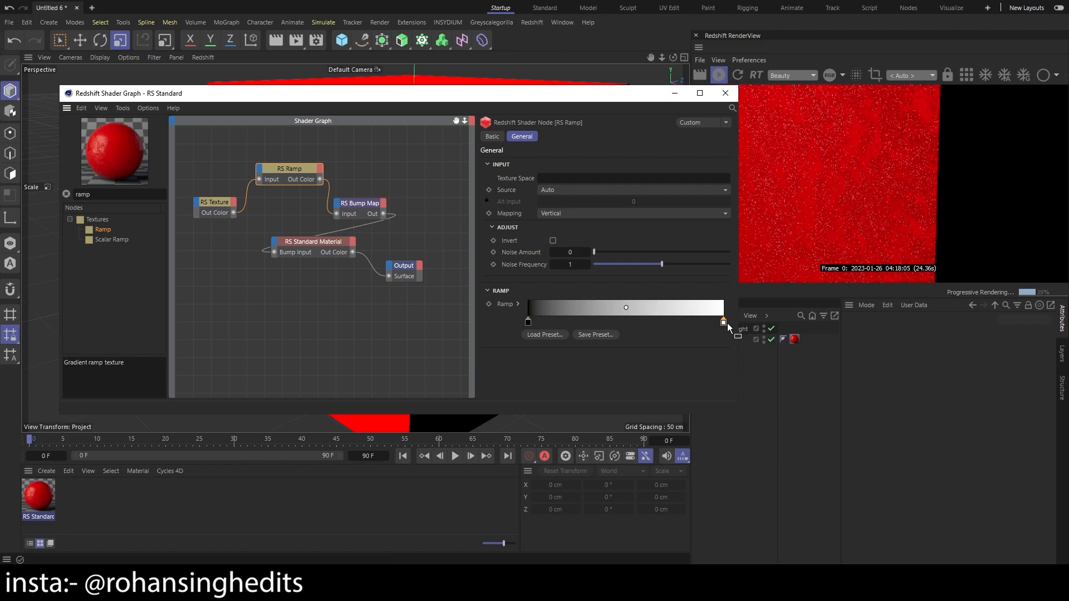
pyautogui.moveTo(724, 323); pyautogui.dragTo(594, 322)
pyautogui.moveTo(592, 94); pyautogui.dragTo(600, 211)
pyautogui.scroll(1, 830, 182)
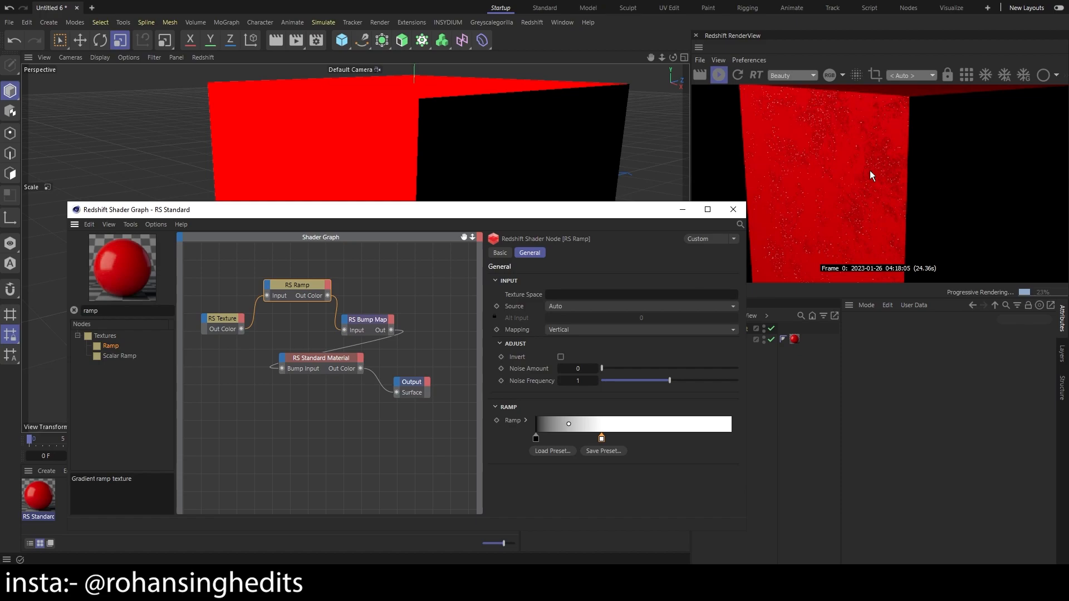
pyautogui.scroll(-1, 870, 171)
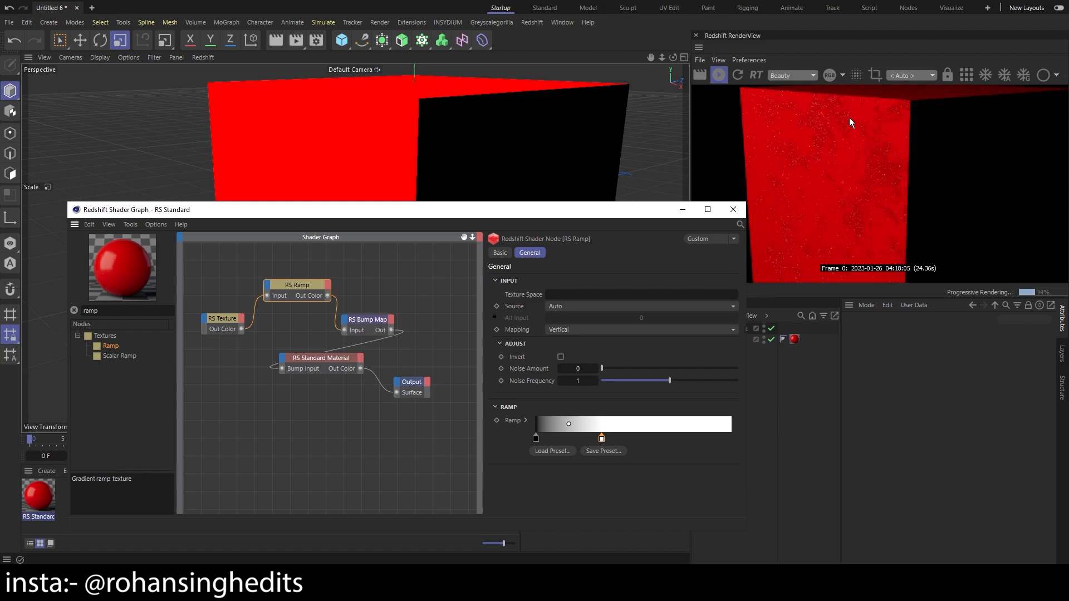
# Return the white knot to the gradient's end, try the black knot at about two thirds, and undo the black knot's move
pyautogui.moveTo(601, 438); pyautogui.dragTo(731, 439)
pyautogui.moveTo(536, 439); pyautogui.dragTo(670, 439)
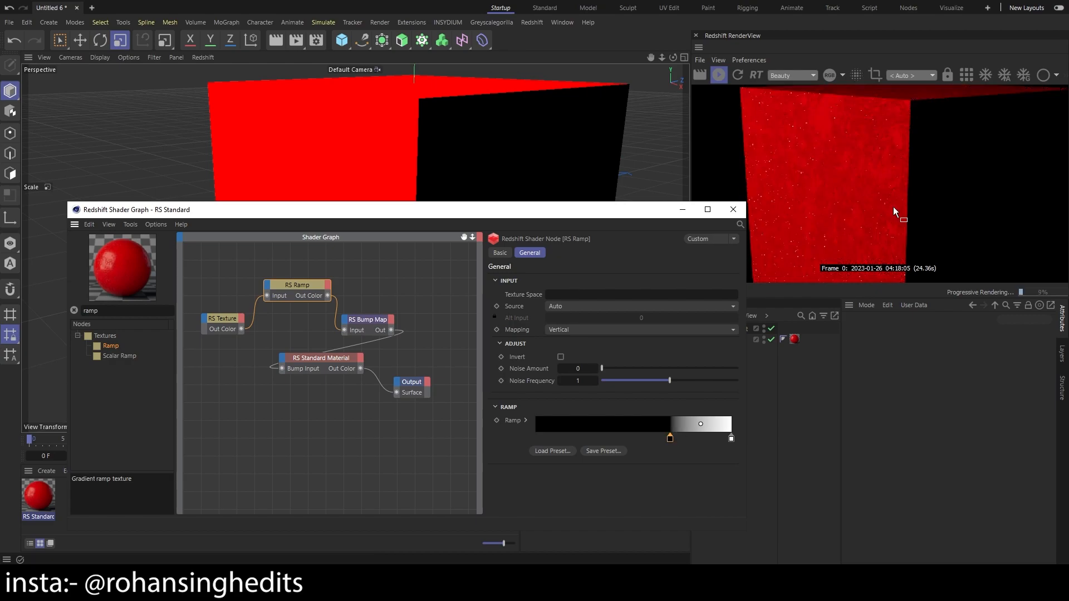
pyautogui.scroll(-2, 891, 212)
pyautogui.hotkey('ctrl', 'z')
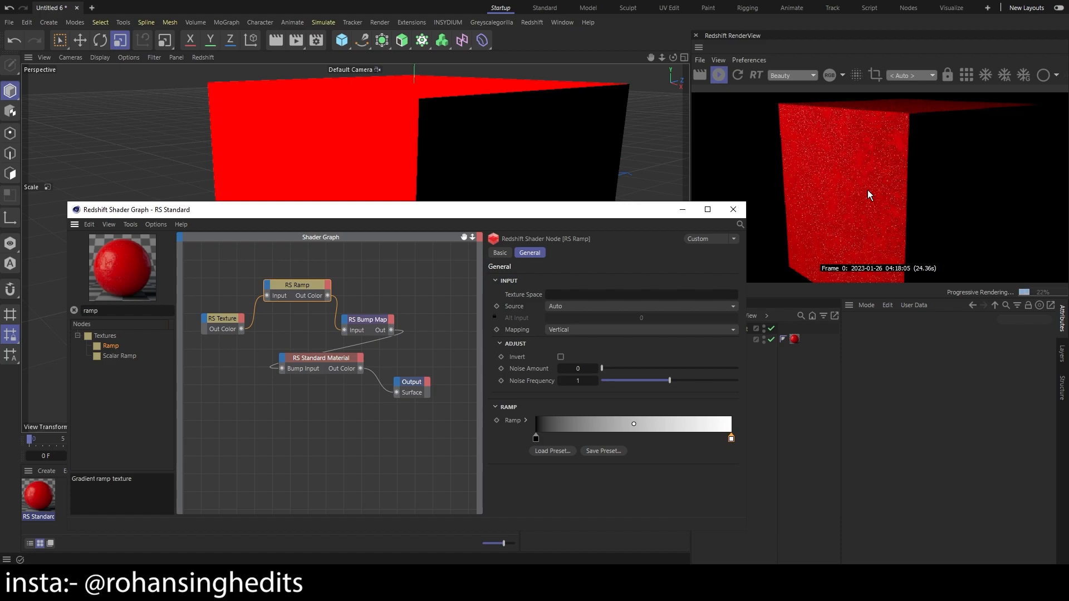
# Review the Texture, Ramp and Bump Map node settings and space the Standard Material and Output nodes away from them
pyautogui.click(228, 319)
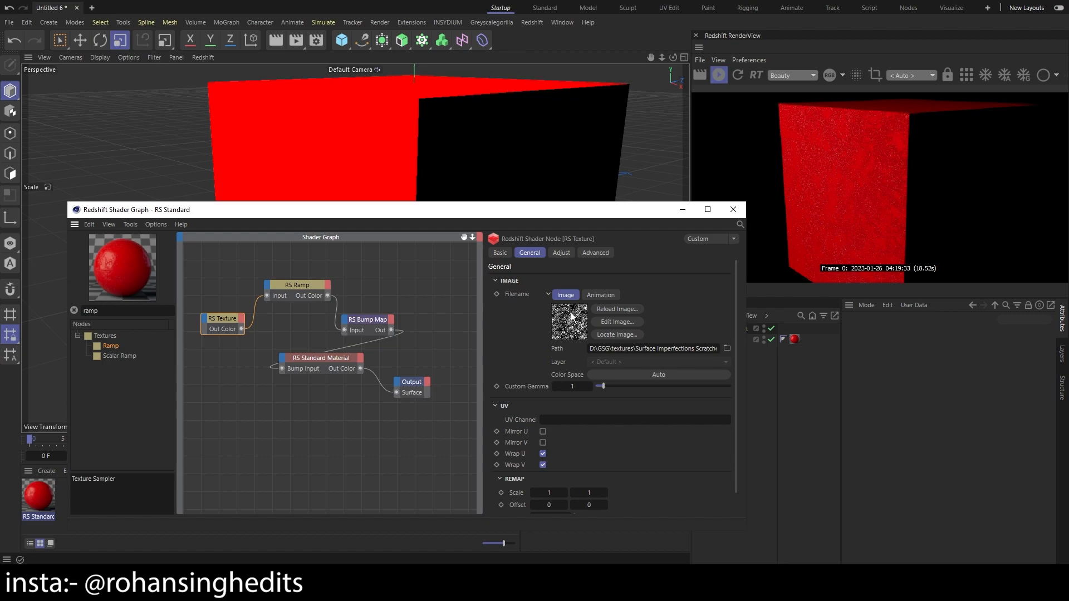
pyautogui.click(297, 286)
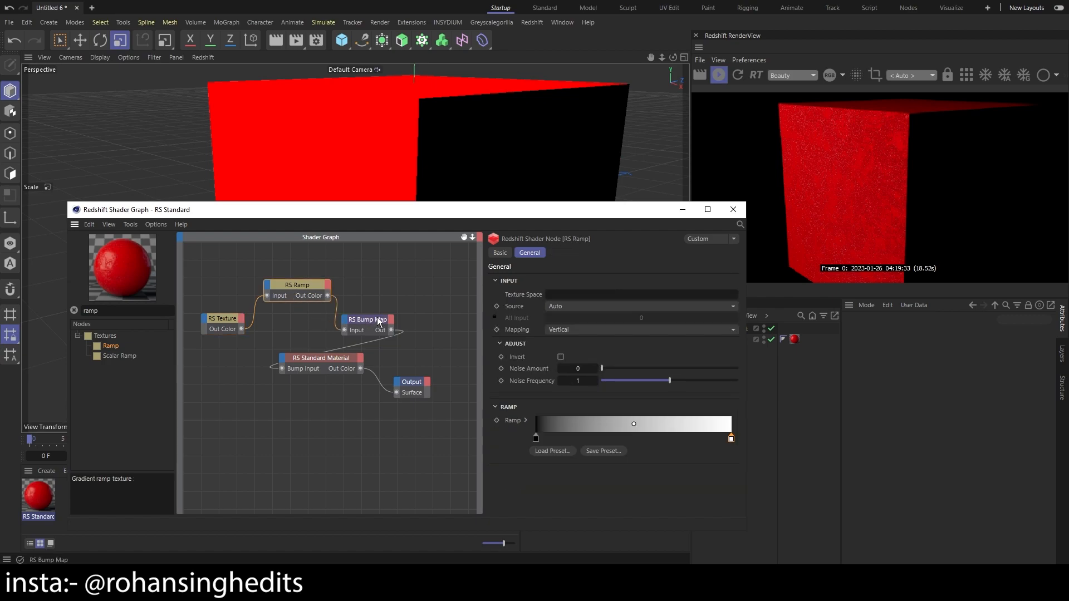
pyautogui.click(239, 321)
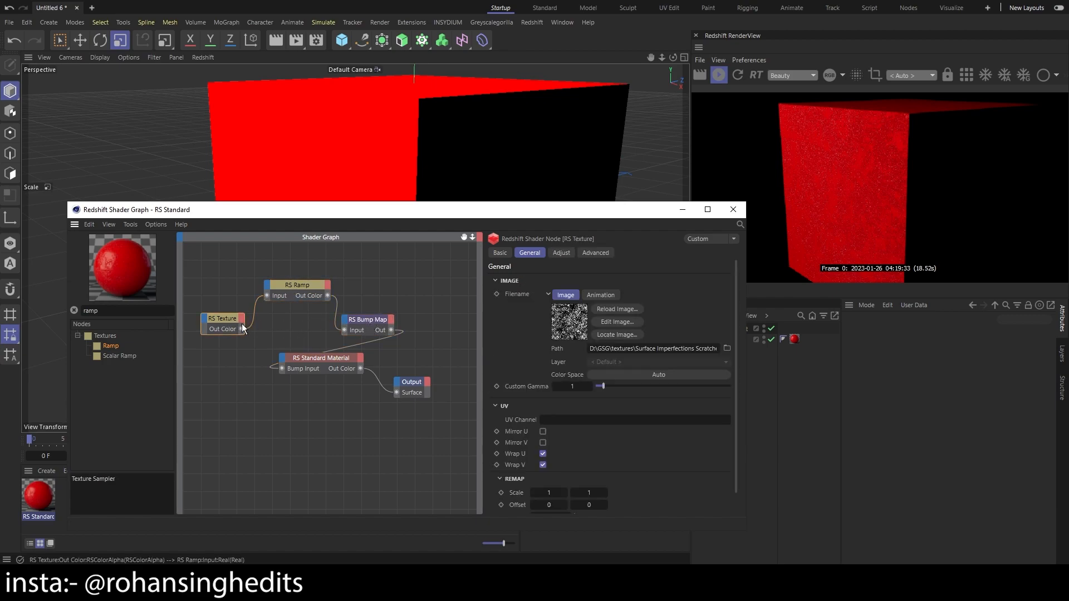
pyautogui.click(362, 318)
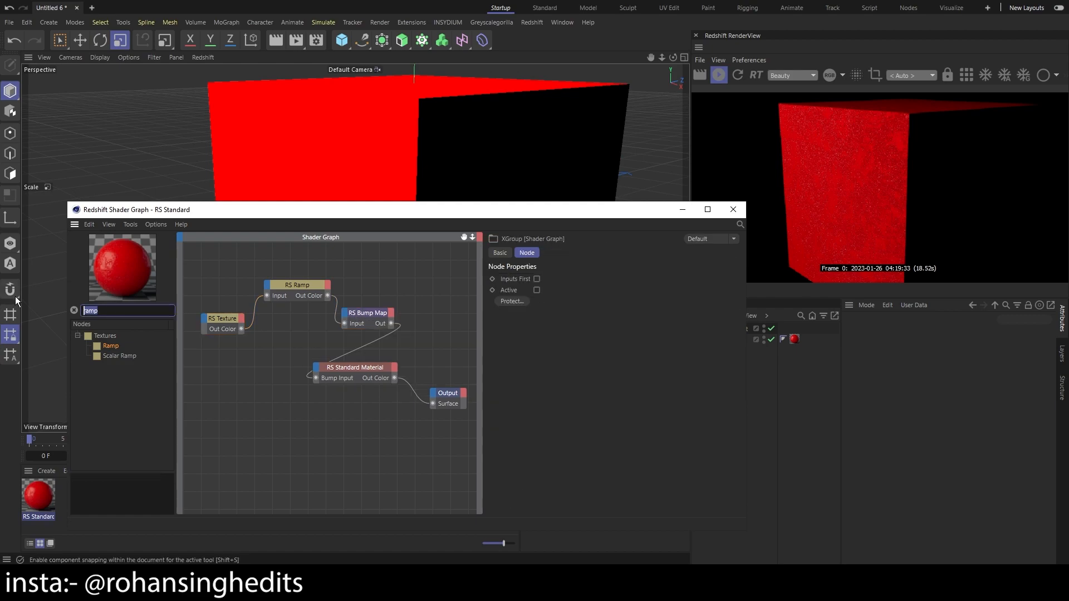
pyautogui.click(302, 316)
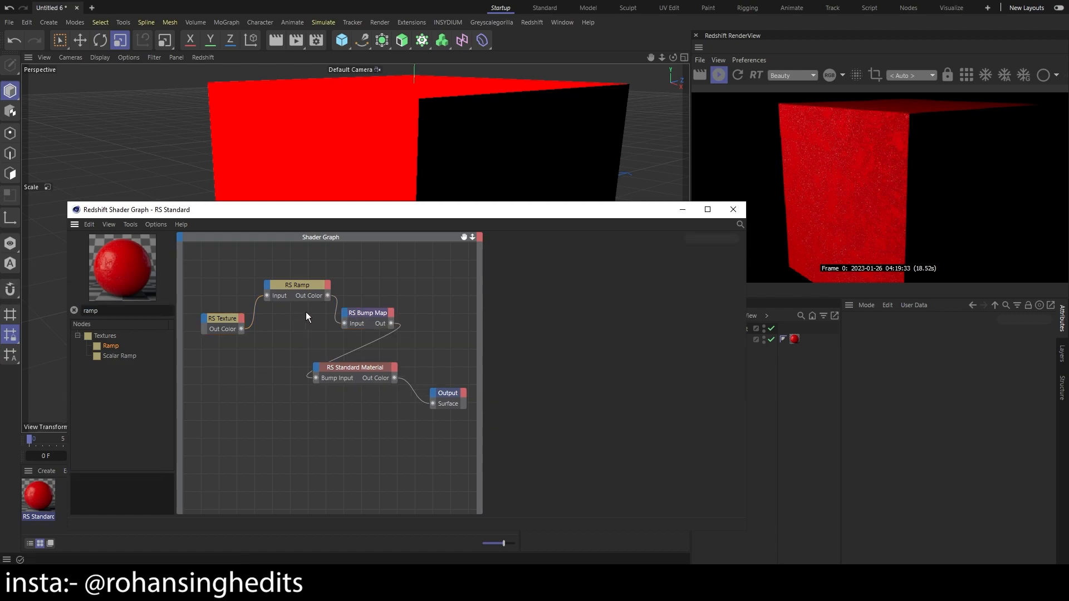
# Connect the Ramp node's colour output to the standard material's Refl Roughness input
pyautogui.click(316, 367)
pyautogui.moveTo(384, 405)
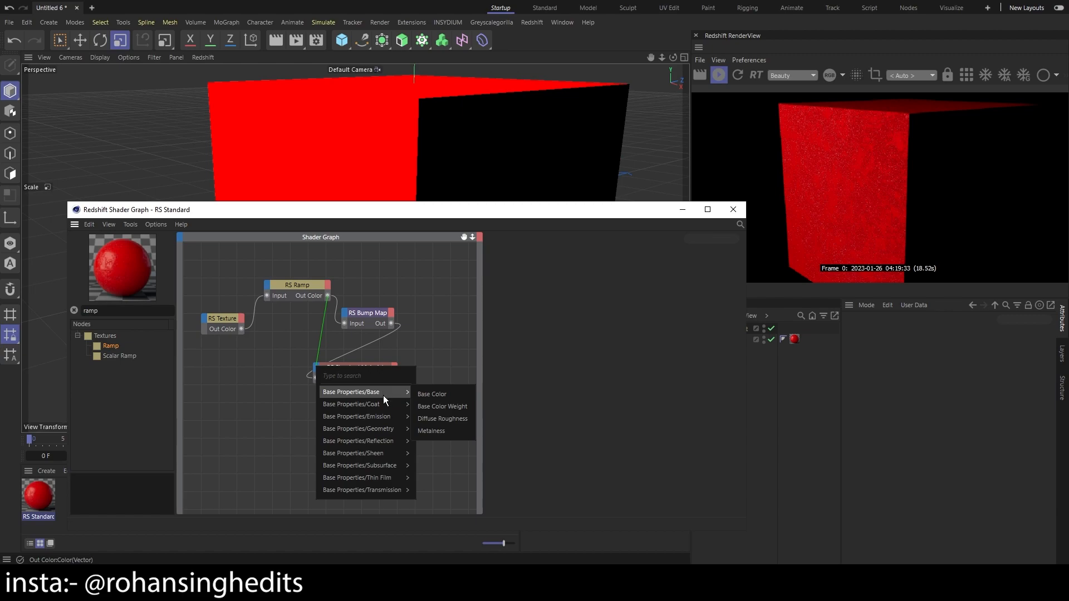
pyautogui.moveTo(401, 431)
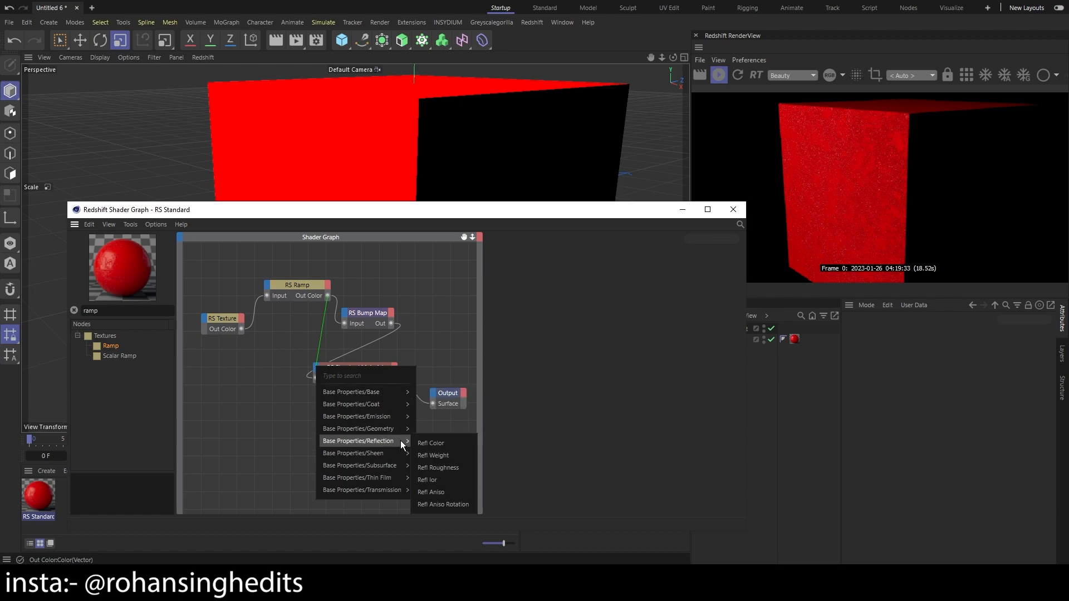
pyautogui.click(459, 472)
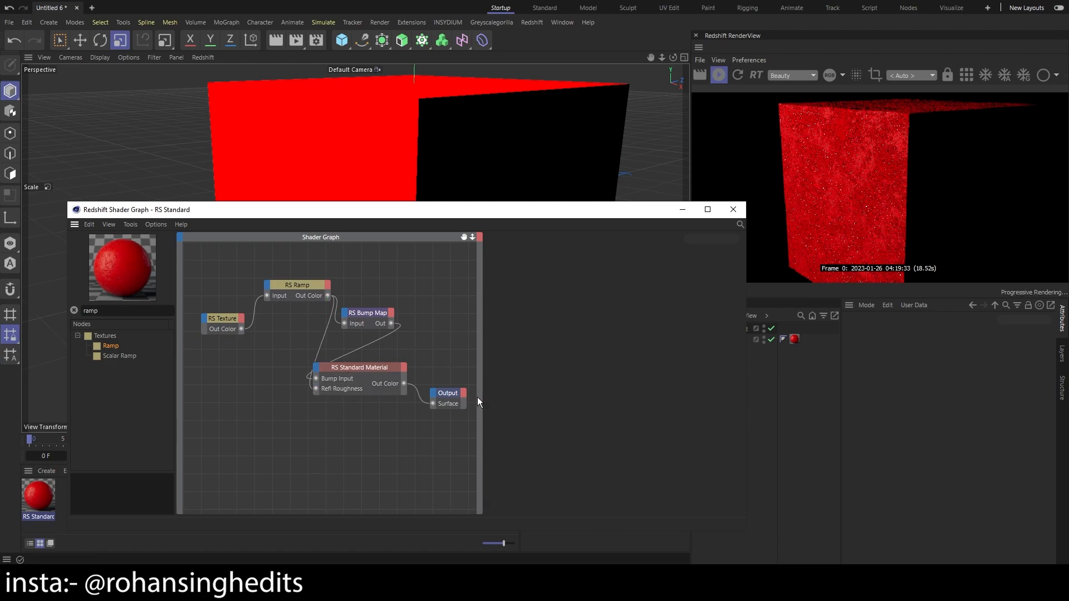
# Rearrange the graph so the Standard Material node sits well below the Ramp and Bump Map nodes, with Output beside it
pyautogui.moveTo(362, 370)
pyautogui.mouseDown()
pyautogui.moveTo(383, 368)
pyautogui.moveTo(374, 366)
pyautogui.mouseUp()
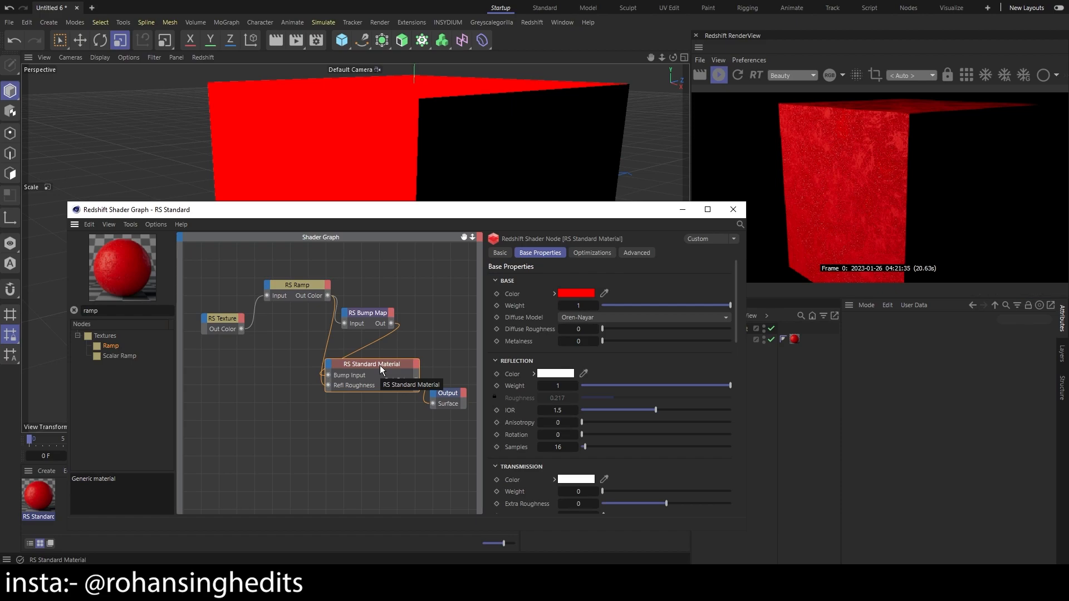
pyautogui.moveTo(380, 365); pyautogui.dragTo(387, 356)
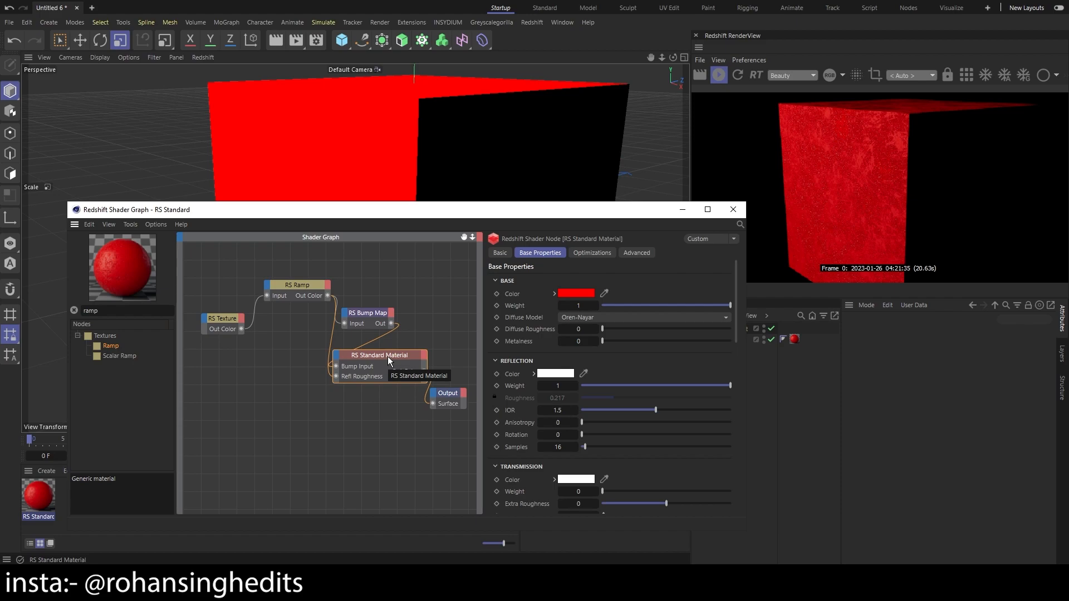
pyautogui.moveTo(388, 356); pyautogui.dragTo(345, 411)
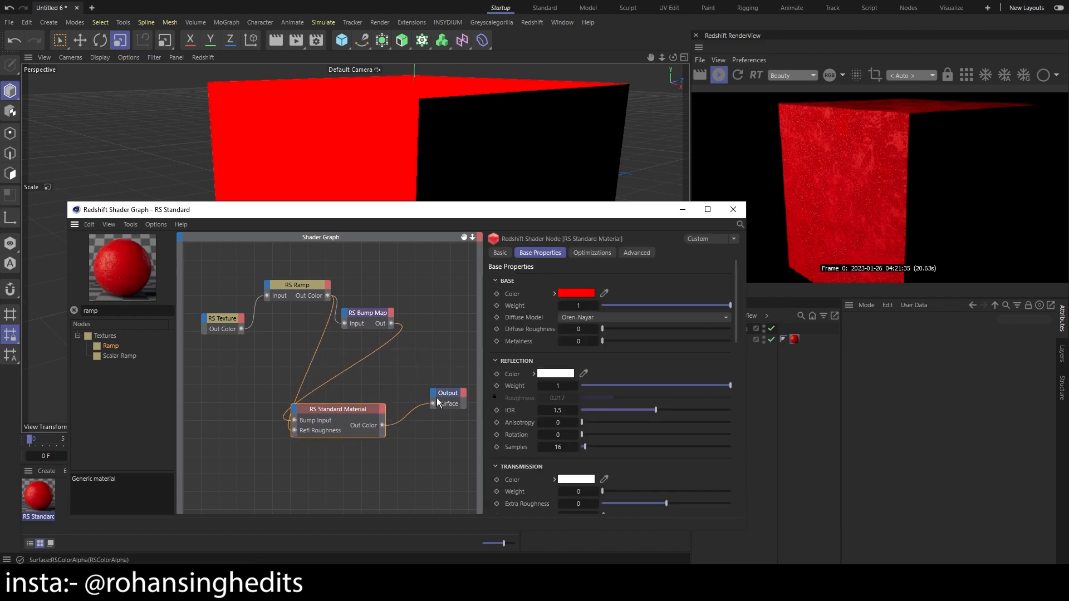
pyautogui.moveTo(453, 399); pyautogui.dragTo(451, 406)
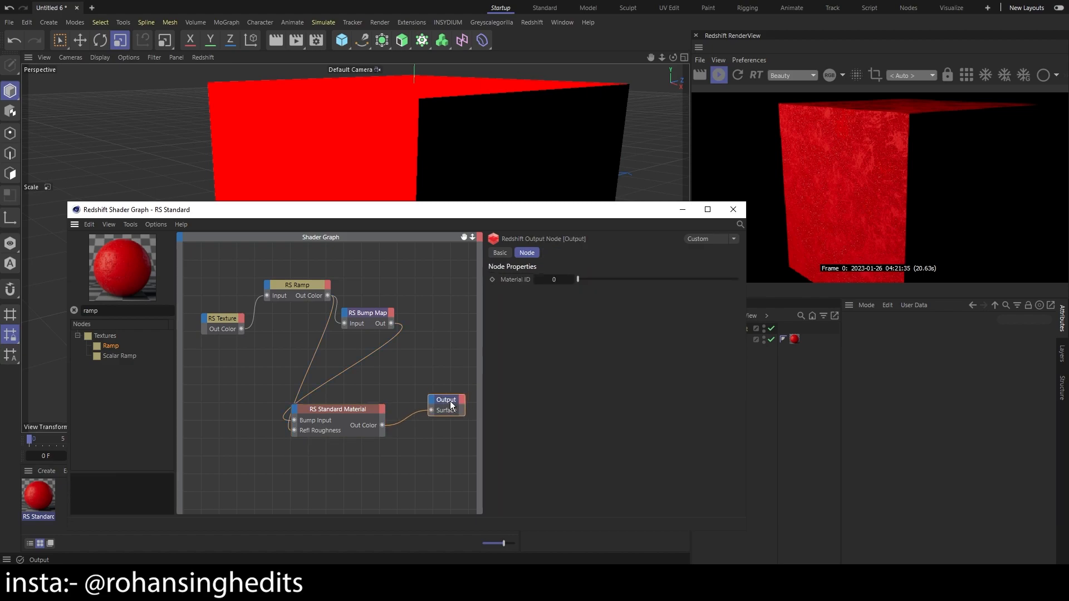
pyautogui.click(432, 414)
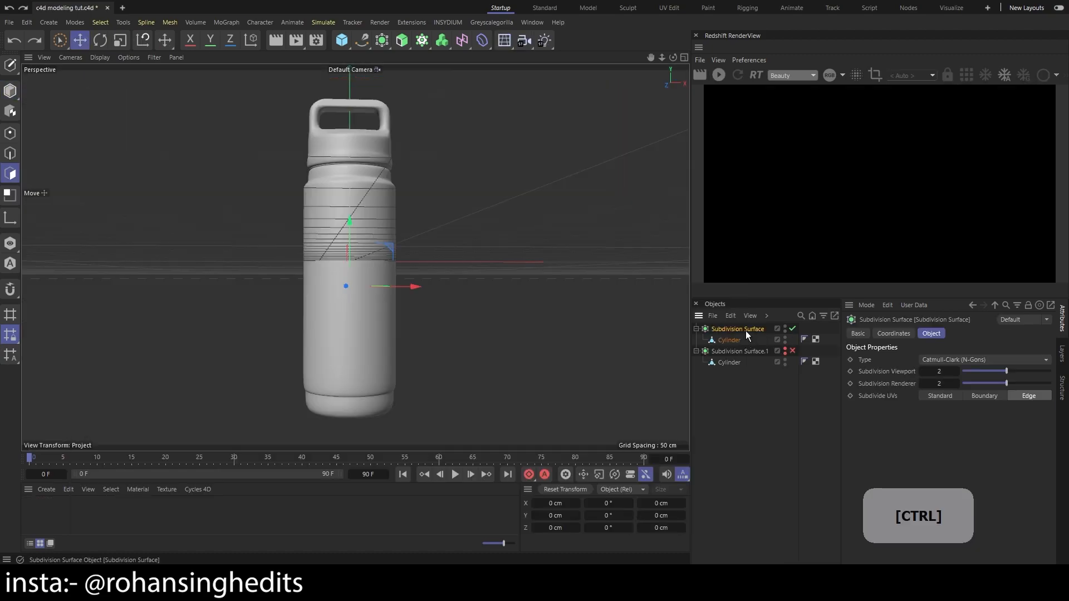
# Disable Subdivision Surface.2 in the bottle project's object list
pyautogui.click(740, 373)
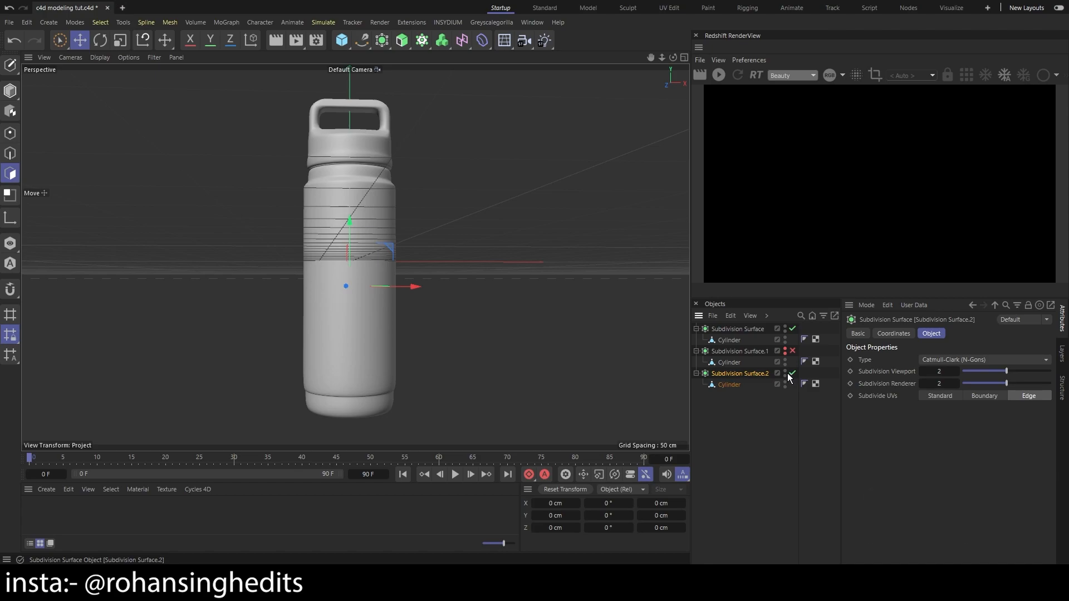
pyautogui.press('alt')
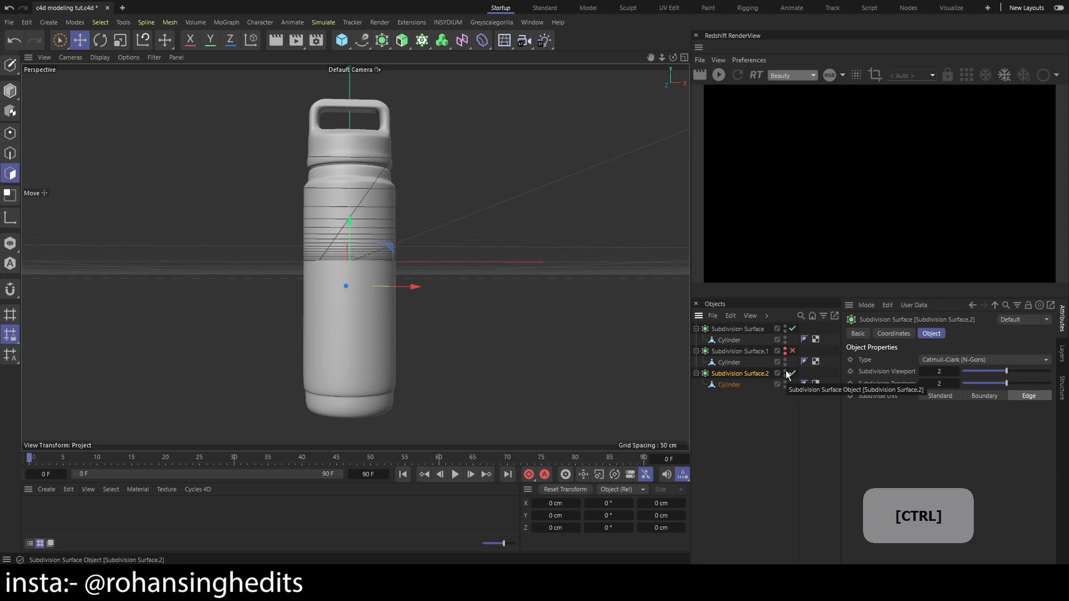
pyautogui.click(791, 374)
# Convert the enabled Subdivision Surface of the bottle into an editable polygon object and check its mesh
pyautogui.click(740, 329)
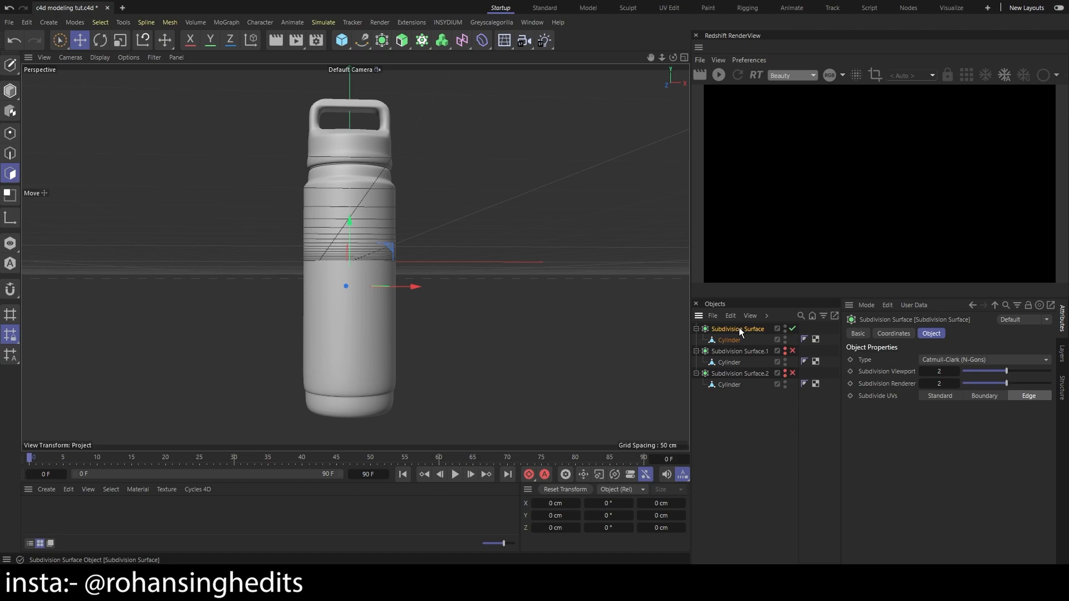
pyautogui.press('c')
pyautogui.press('3')
pyautogui.moveTo(467, 315); pyautogui.dragTo(487, 268)
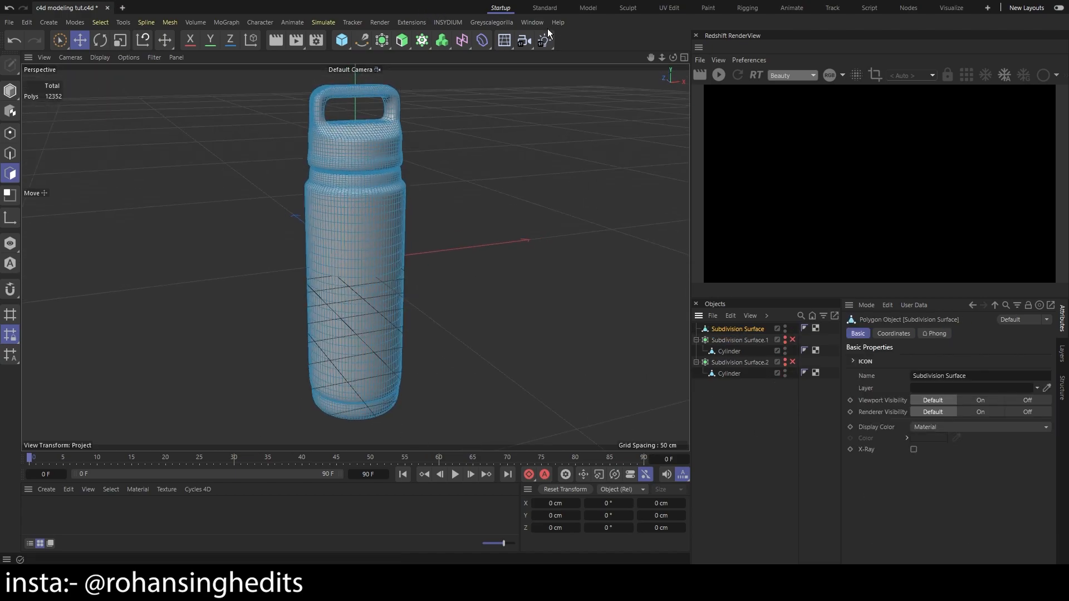
# Switch to the UV Edit layout, select all the bottle's polygons and apply a Cylinder projection to their UVs
pyautogui.click(669, 8)
pyautogui.hotkey('ctrl', 'a')
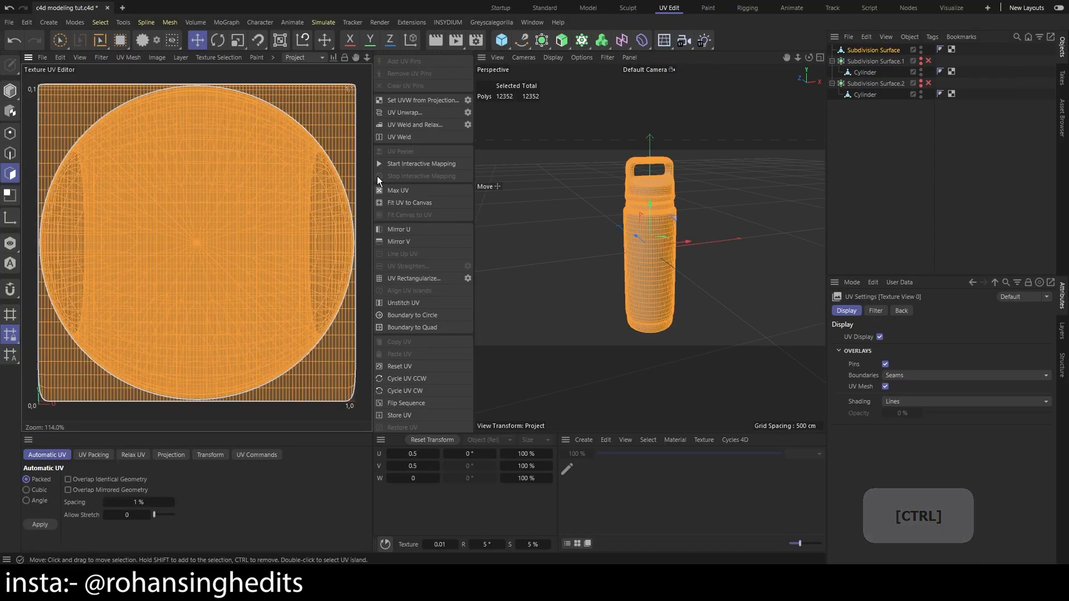
pyautogui.click(170, 455)
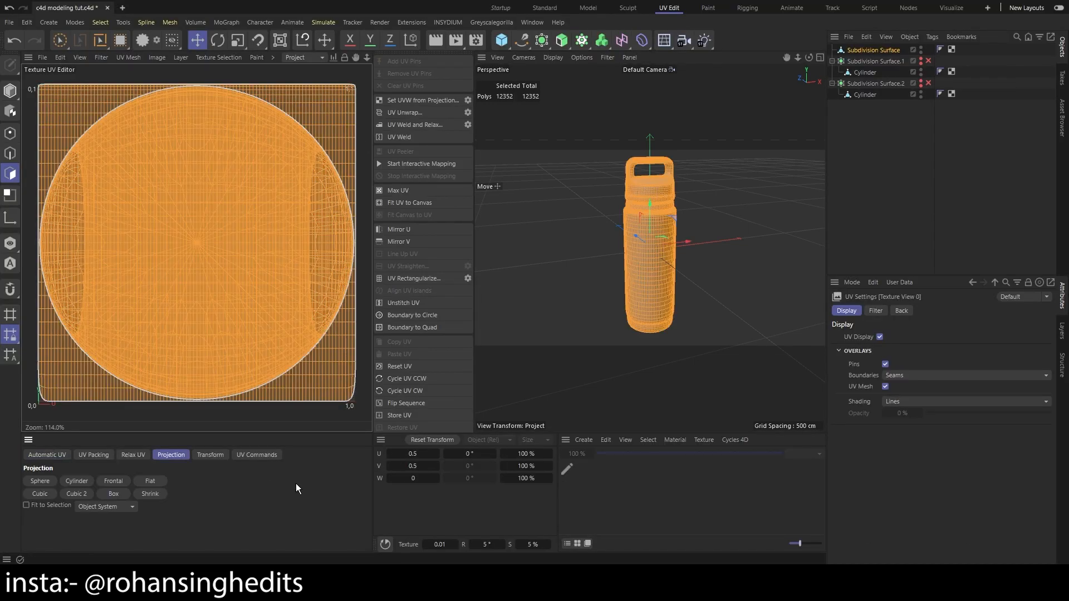
pyautogui.click(83, 483)
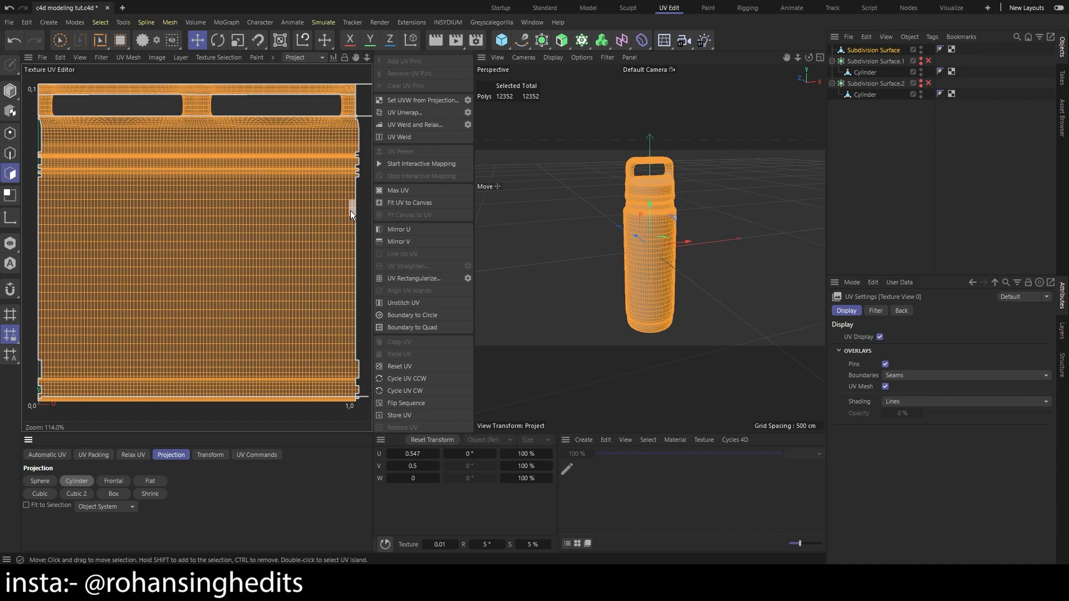
pyautogui.moveTo(362, 78)
pyautogui.mouseDown()
pyautogui.moveTo(316, 93)
pyautogui.moveTo(360, 83)
pyautogui.mouseUp()
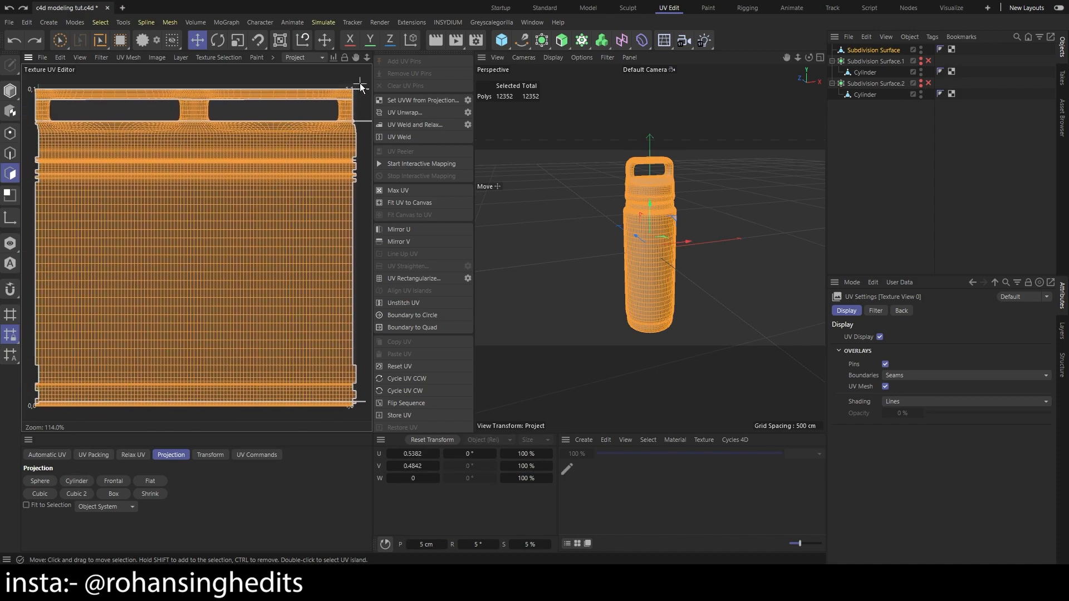
pyautogui.hotkey('ctrl', 'z')
pyautogui.hotkey('ctrl', 'z')
# Scale down the bottle's UV mesh and move it so it sits centered inside the 0–1 UV area, then clear the selection
pyautogui.press('t')
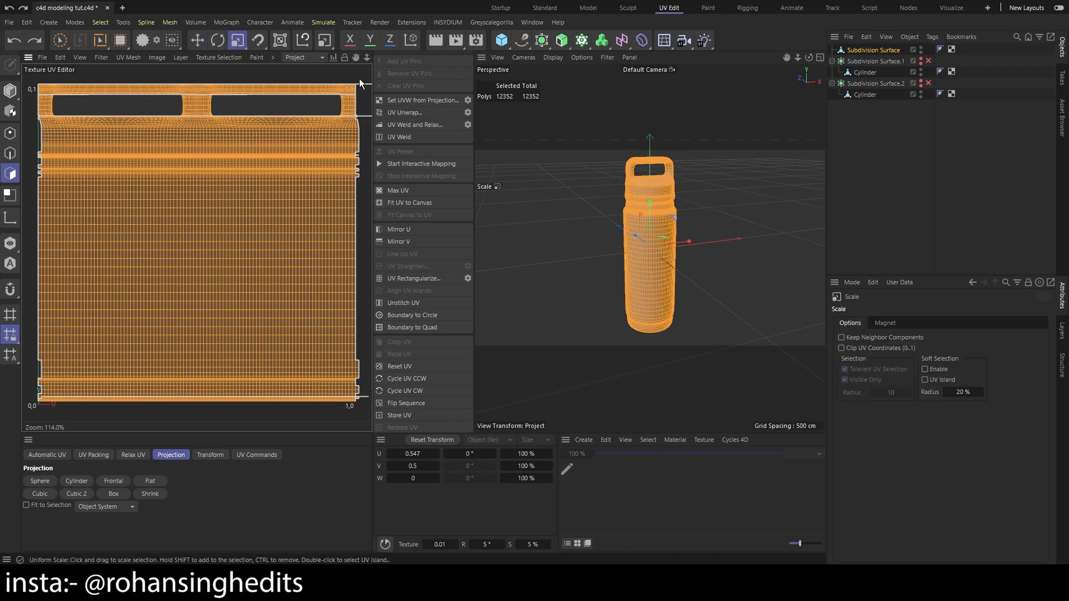
pyautogui.moveTo(360, 77); pyautogui.dragTo(297, 148)
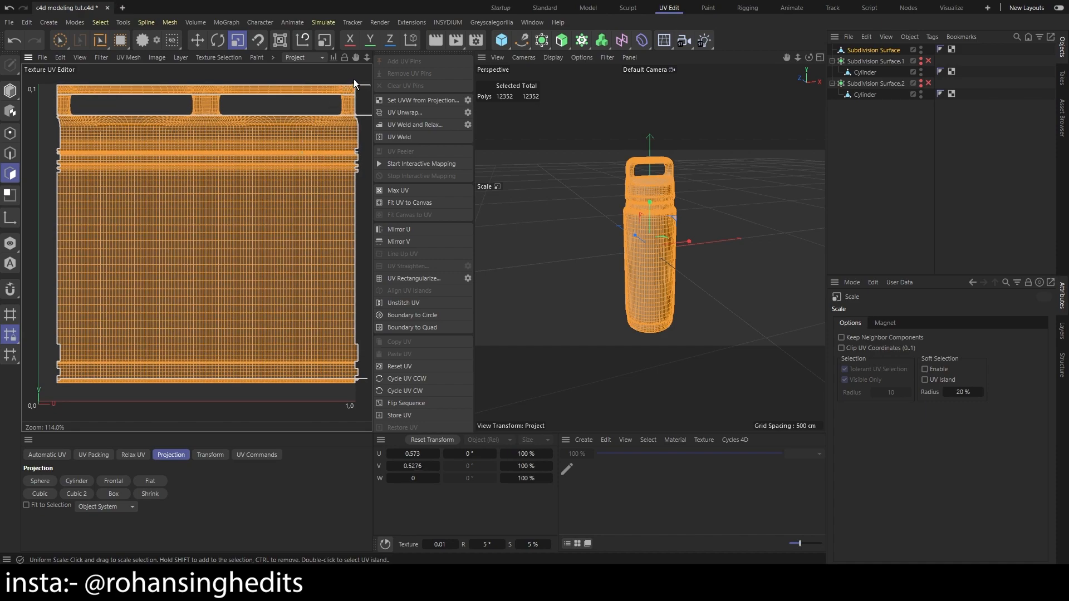
pyautogui.press('e')
pyautogui.moveTo(230, 155); pyautogui.dragTo(233, 169)
pyautogui.click(304, 86)
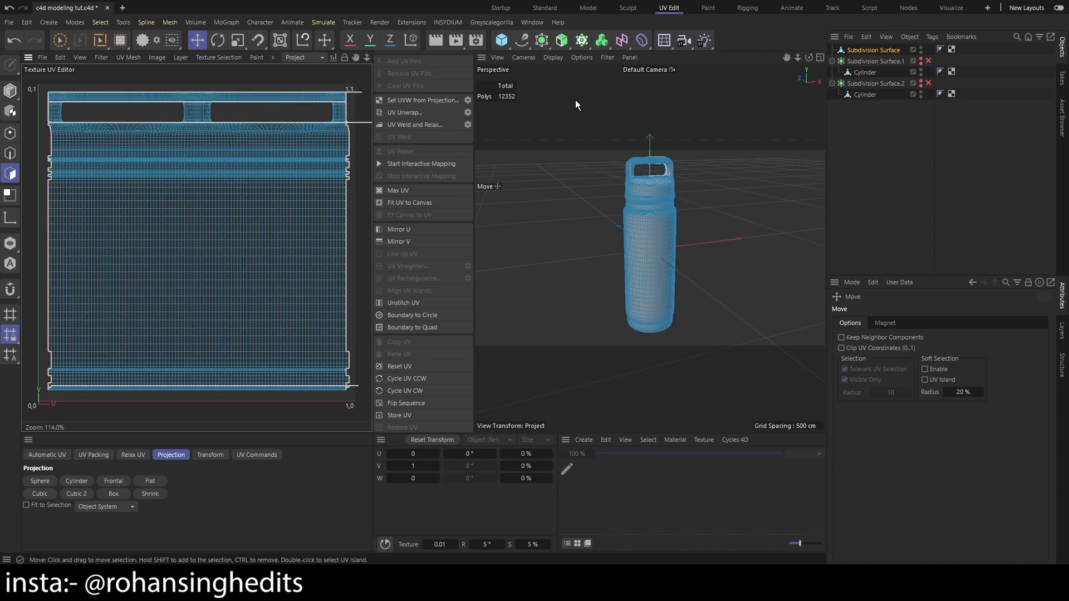
# Save the project and switch back to the Startup layout
pyautogui.hotkey('ctrl', 's')
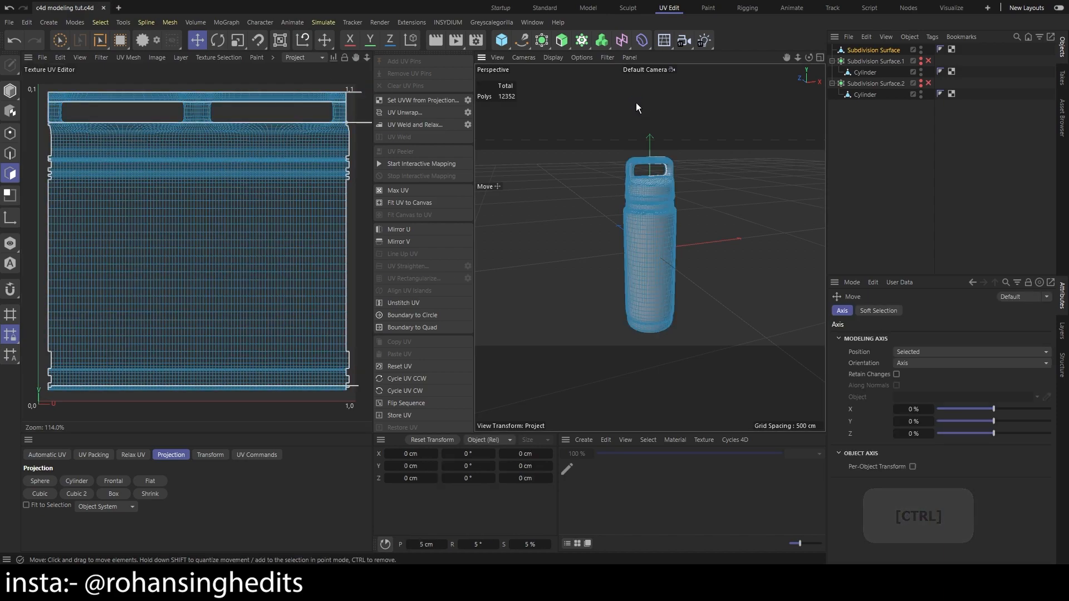
pyautogui.click(510, 8)
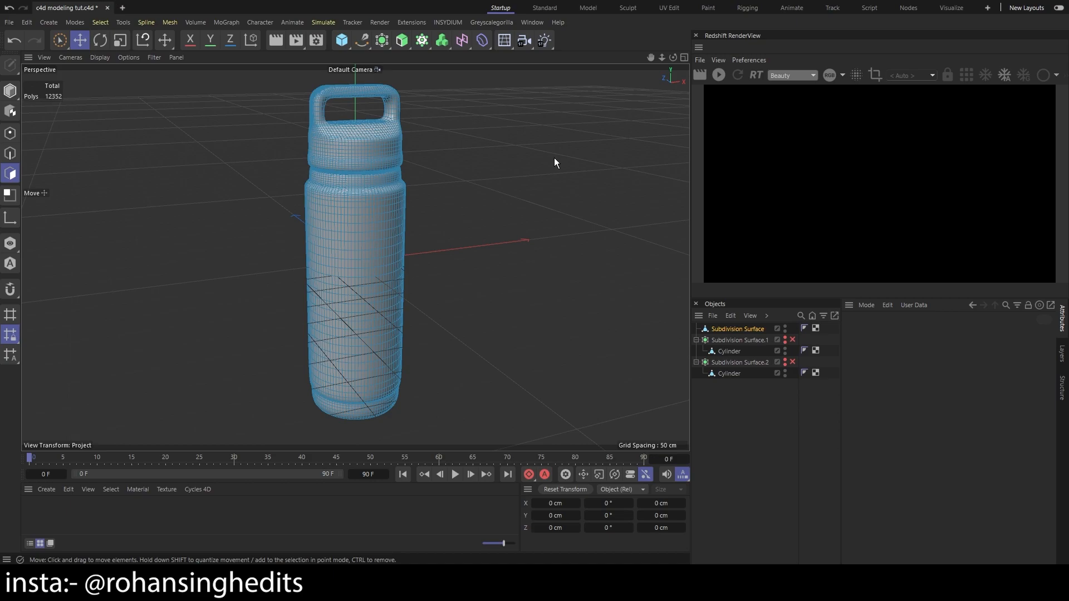
pyautogui.hotkey('ctrl', 's')
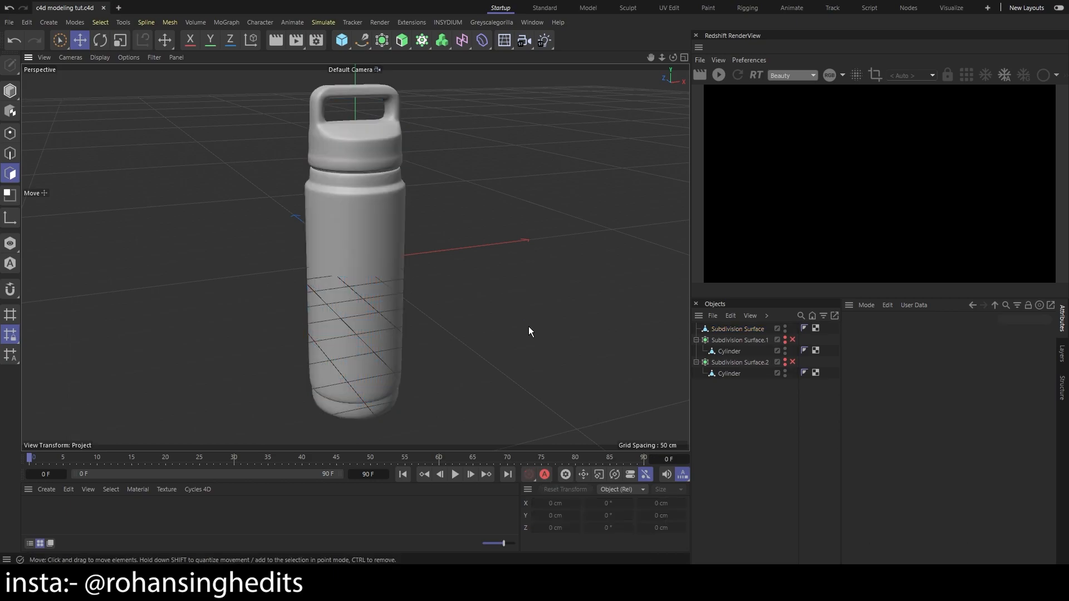
# Compare the bottle mesh with the reference image in the Front view, examining the lid, neck, body and base
pyautogui.middleClick(529, 327)
pyautogui.scroll(-2, 507, 349)
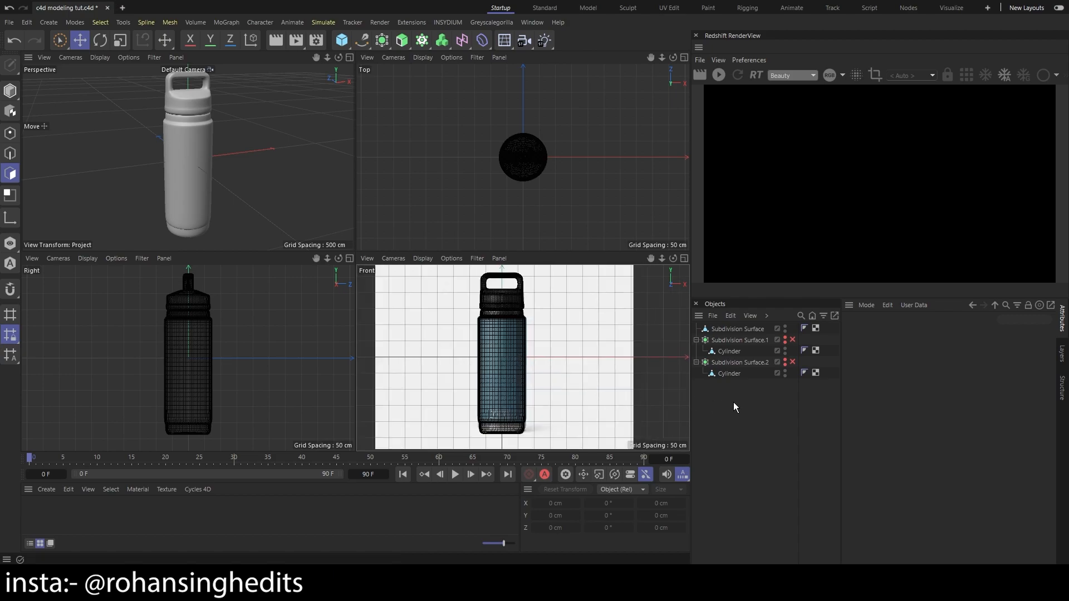
pyautogui.scroll(7, 525, 318)
pyautogui.press('1')
pyautogui.moveTo(525, 317); pyautogui.dragTo(616, 341)
pyautogui.scroll(1, 577, 393)
pyautogui.scroll(-2, 606, 366)
pyautogui.moveTo(602, 399); pyautogui.dragTo(599, 305)
pyautogui.scroll(-2, 519, 407)
pyautogui.moveTo(612, 411); pyautogui.dragTo(619, 383)
pyautogui.scroll(1, 612, 356)
pyautogui.moveTo(583, 316); pyautogui.dragTo(594, 384)
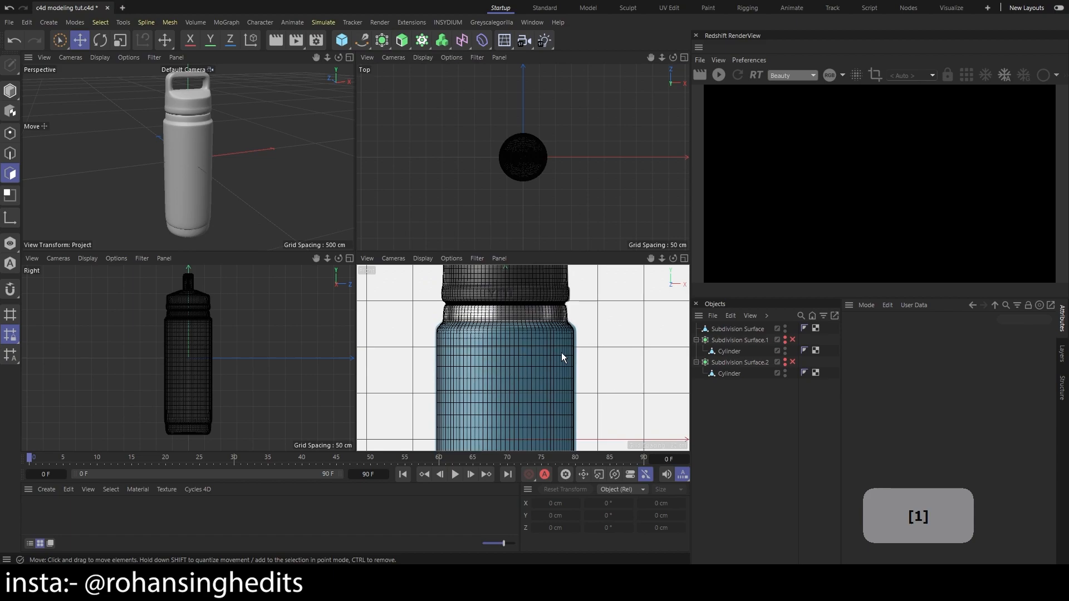
pyautogui.scroll(-2, 592, 367)
pyautogui.moveTo(607, 343); pyautogui.dragTo(600, 373)
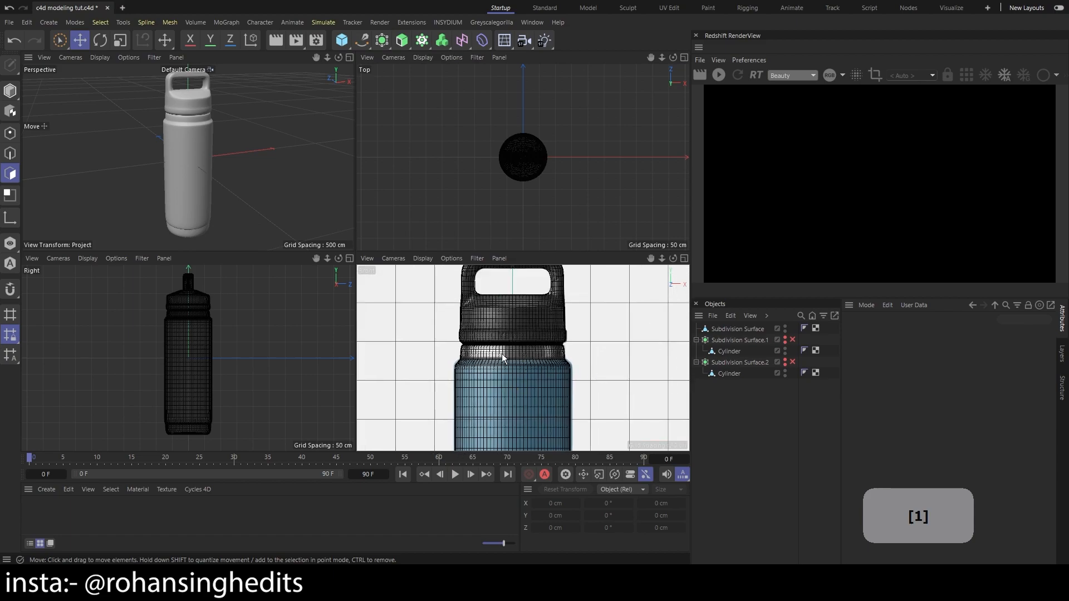
pyautogui.moveTo(541, 351); pyautogui.dragTo(585, 368)
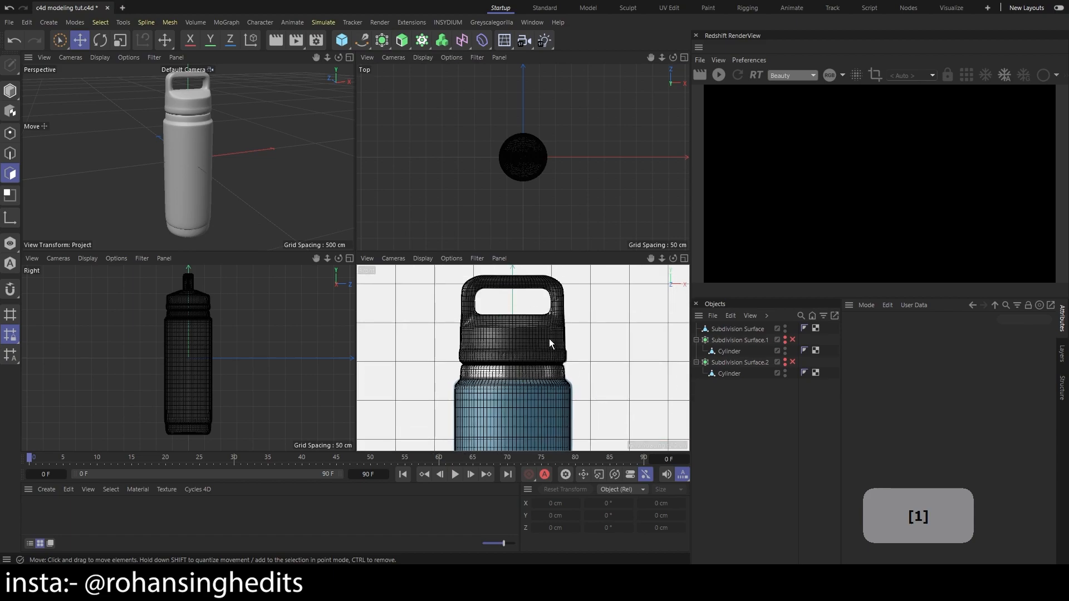
pyautogui.scroll(3, 552, 319)
pyautogui.scroll(-3, 546, 348)
pyautogui.scroll(-2, 596, 411)
pyautogui.press('1')
pyautogui.moveTo(604, 410); pyautogui.dragTo(472, 372)
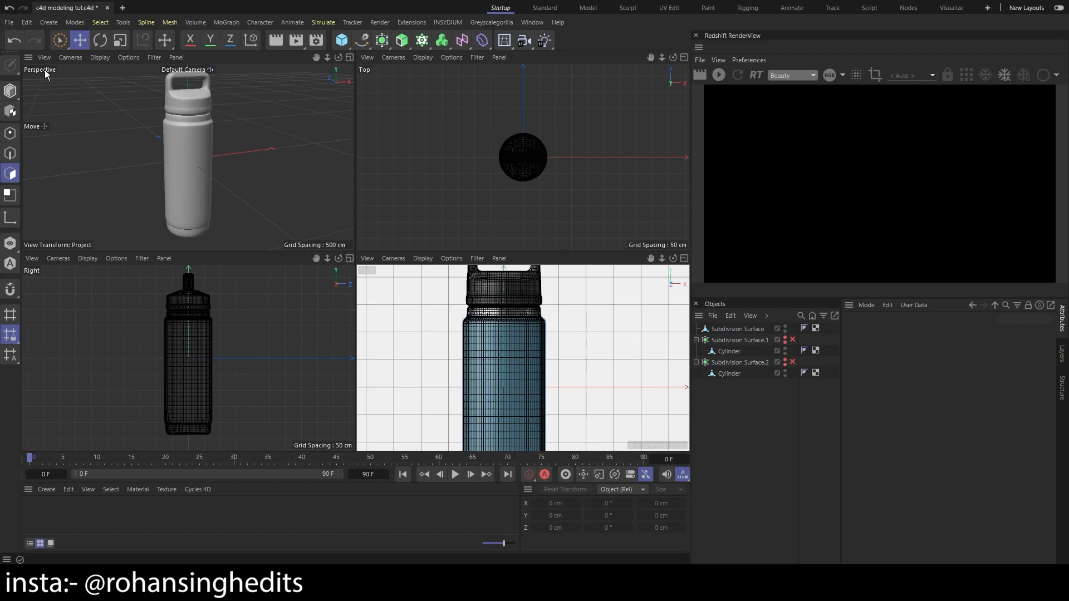
pyautogui.middleClick(189, 152)
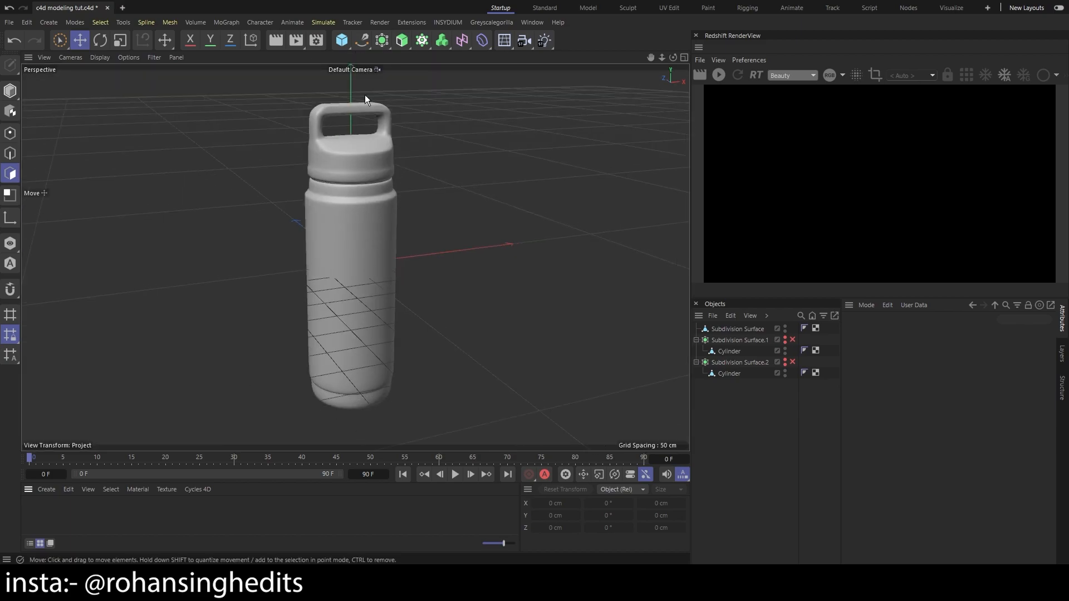
# Set the project's renderer to Redshift in the render settings
pyautogui.click(317, 42)
pyautogui.click(393, 62)
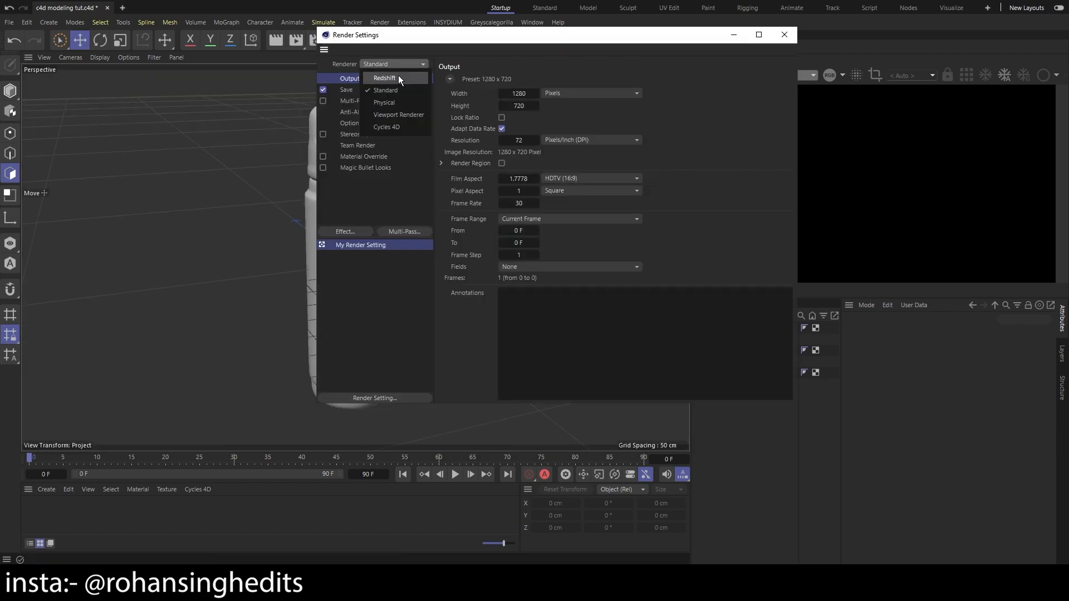
pyautogui.click(398, 78)
pyautogui.click(784, 35)
# Create a Redshift Standard material and enlarge the material area slightly
pyautogui.click(48, 488)
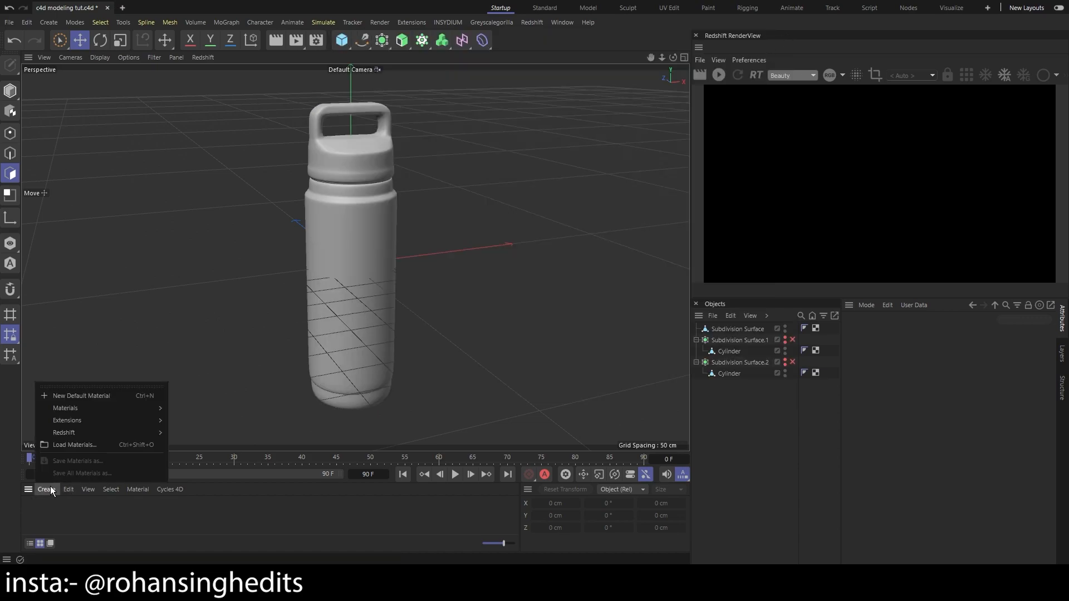
pyautogui.moveTo(102, 431)
pyautogui.moveTo(183, 435)
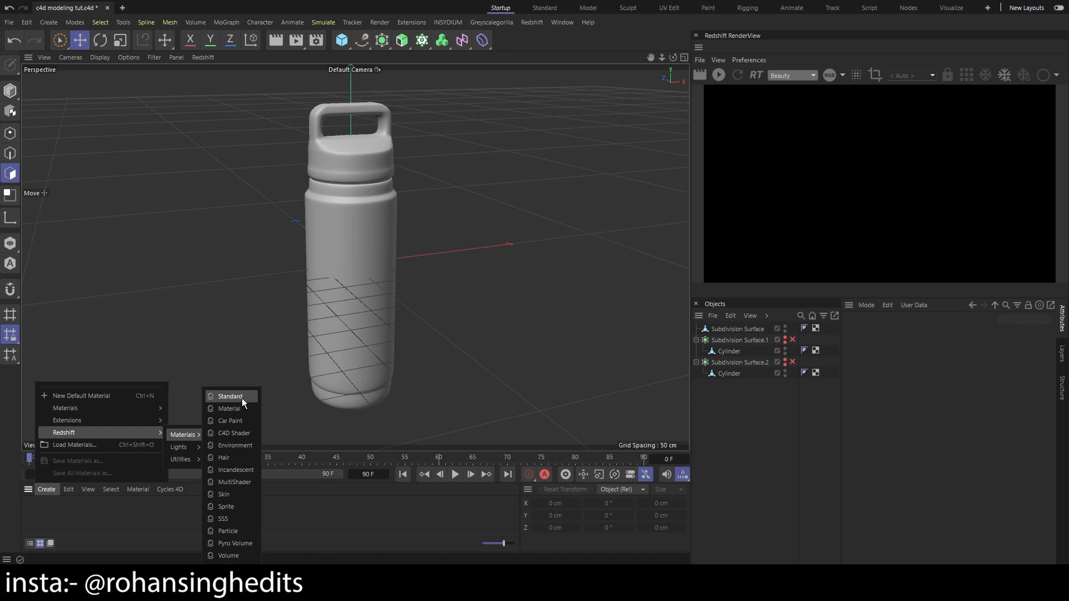
pyautogui.click(242, 398)
pyautogui.moveTo(313, 453); pyautogui.dragTo(314, 447)
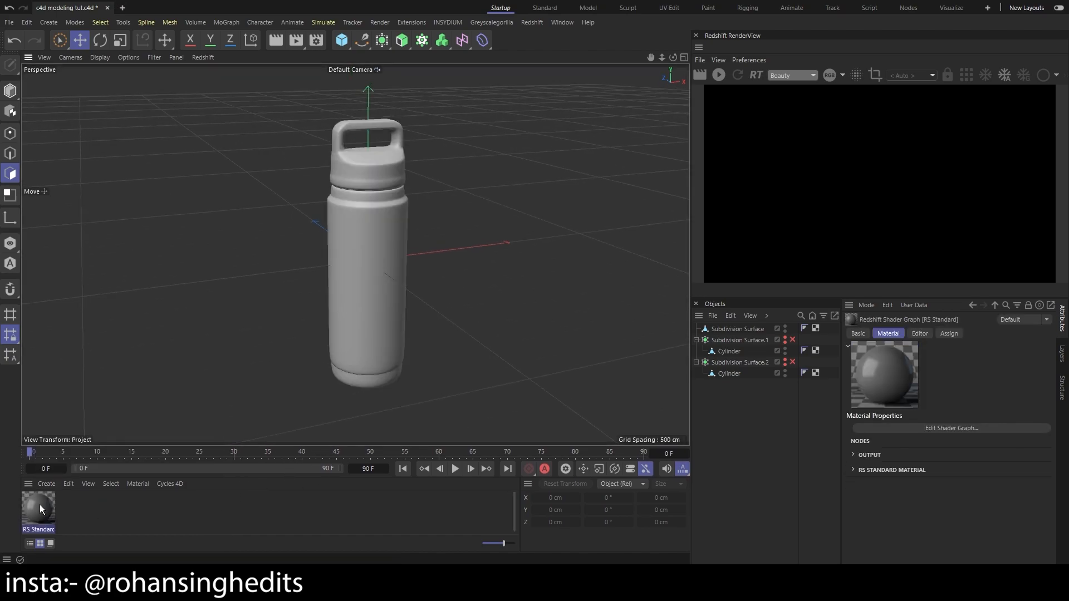
# Set the RS Standard material's base color to bright blue with hue 202°, saturation 100% and value 100%
pyautogui.doubleClick(39, 505)
pyautogui.click(450, 126)
pyautogui.moveTo(443, 140); pyautogui.dragTo(255, 100)
pyautogui.moveTo(328, 193); pyautogui.dragTo(318, 193)
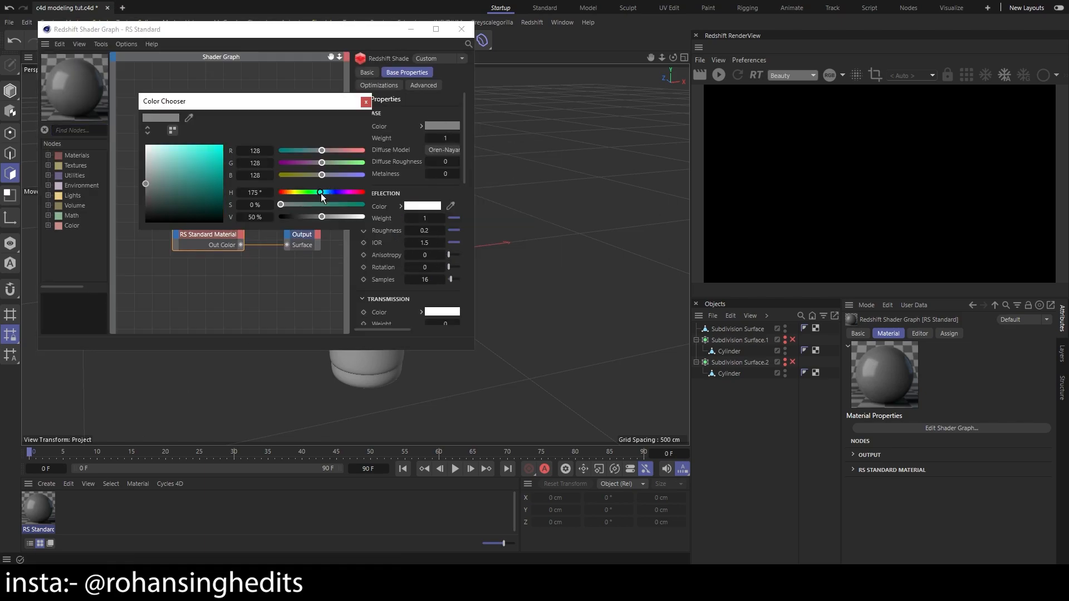
pyautogui.moveTo(174, 182); pyautogui.dragTo(224, 145)
pyautogui.moveTo(320, 193); pyautogui.dragTo(326, 192)
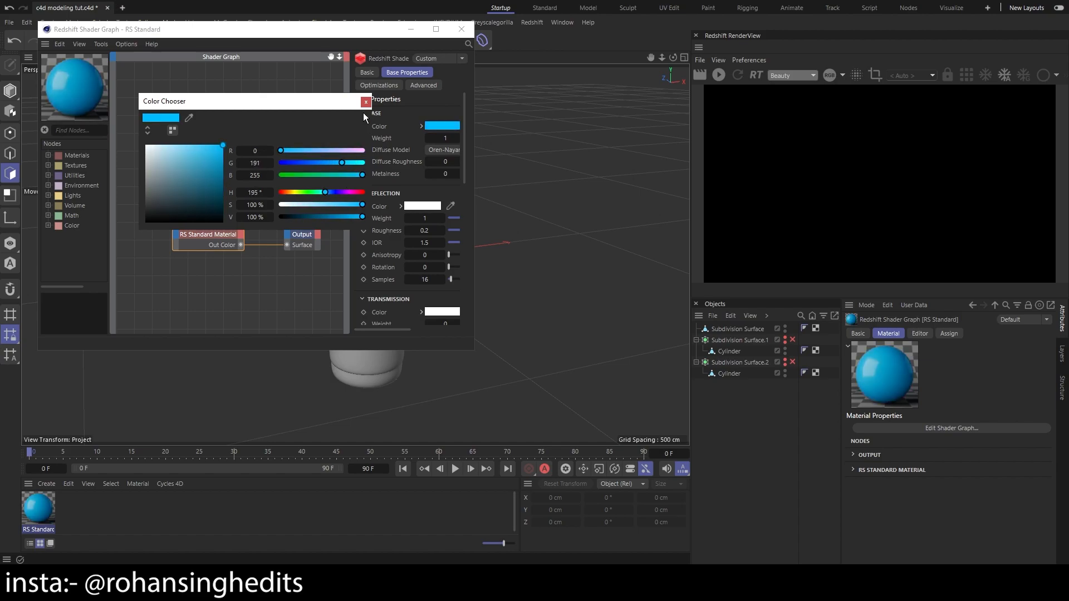
pyautogui.click(327, 193)
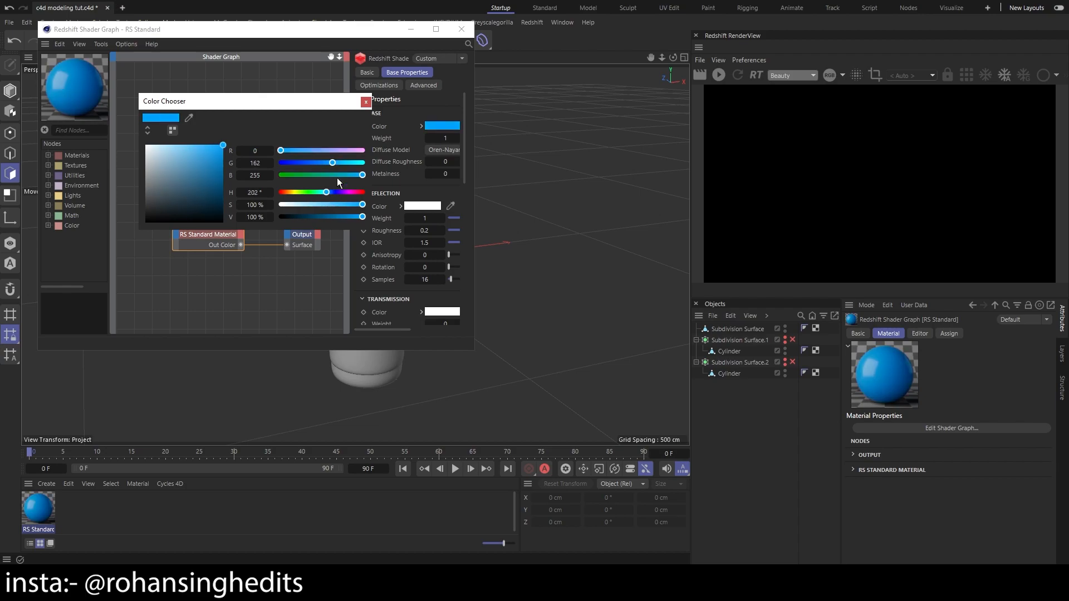
pyautogui.click(366, 102)
pyautogui.click(462, 29)
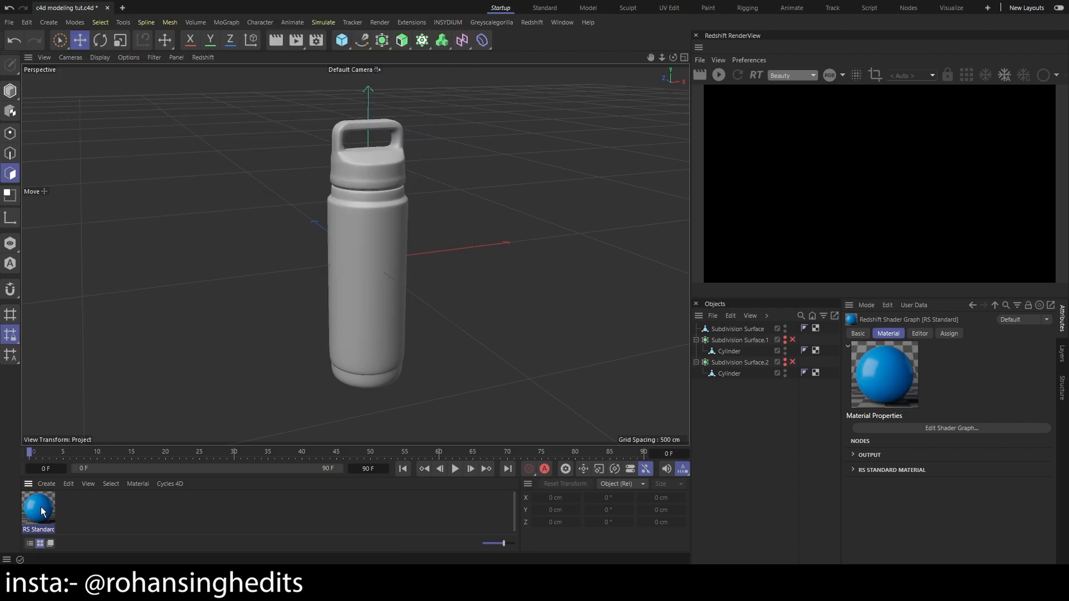
# Select the body polygons of the Subdivision Surface object in the Front view with Rectangle Selection
pyautogui.press('3')
pyautogui.moveTo(495, 264); pyautogui.dragTo(555, 258)
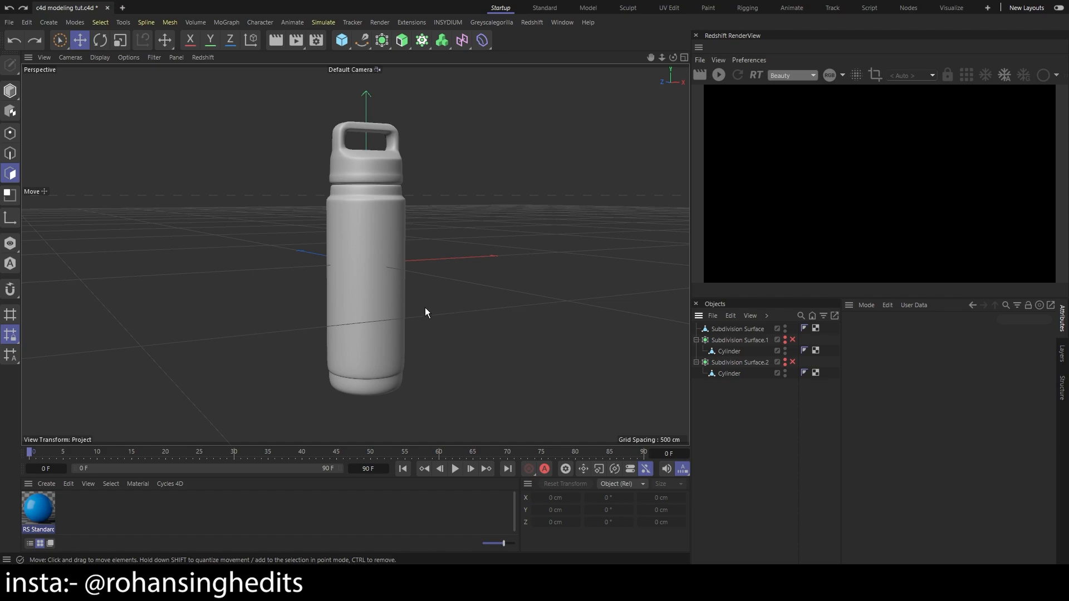
pyautogui.click(751, 327)
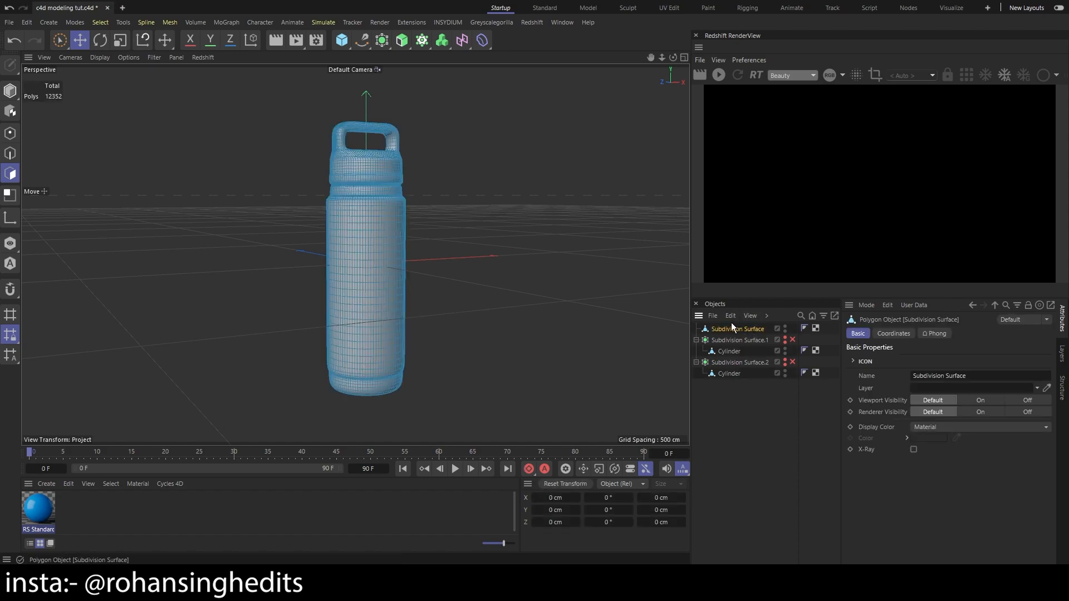
pyautogui.click(61, 37)
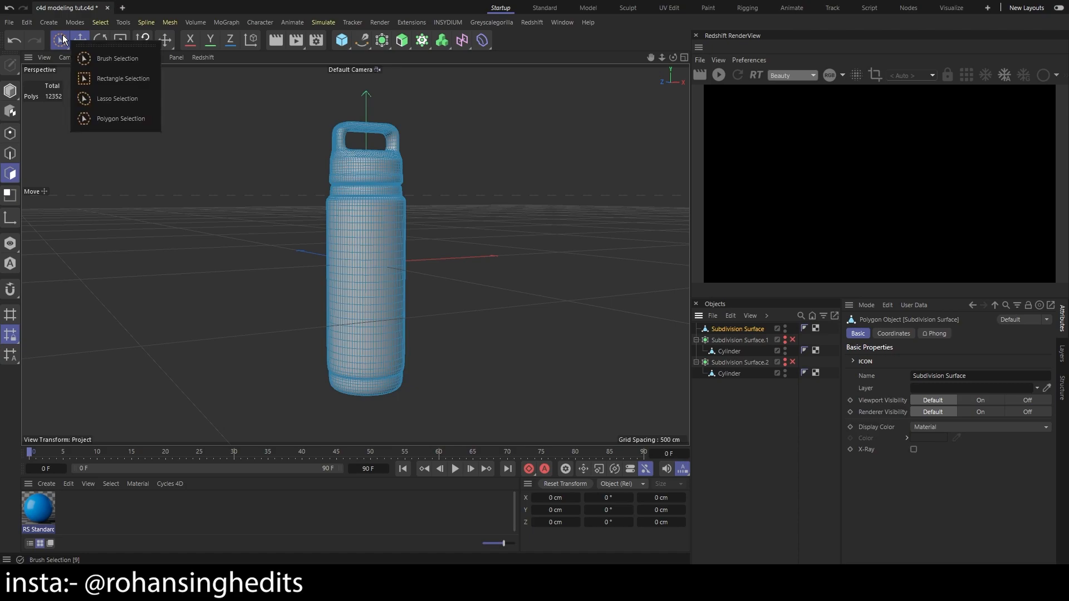
pyautogui.click(98, 79)
pyautogui.press('3')
pyautogui.moveTo(399, 185); pyautogui.dragTo(400, 273)
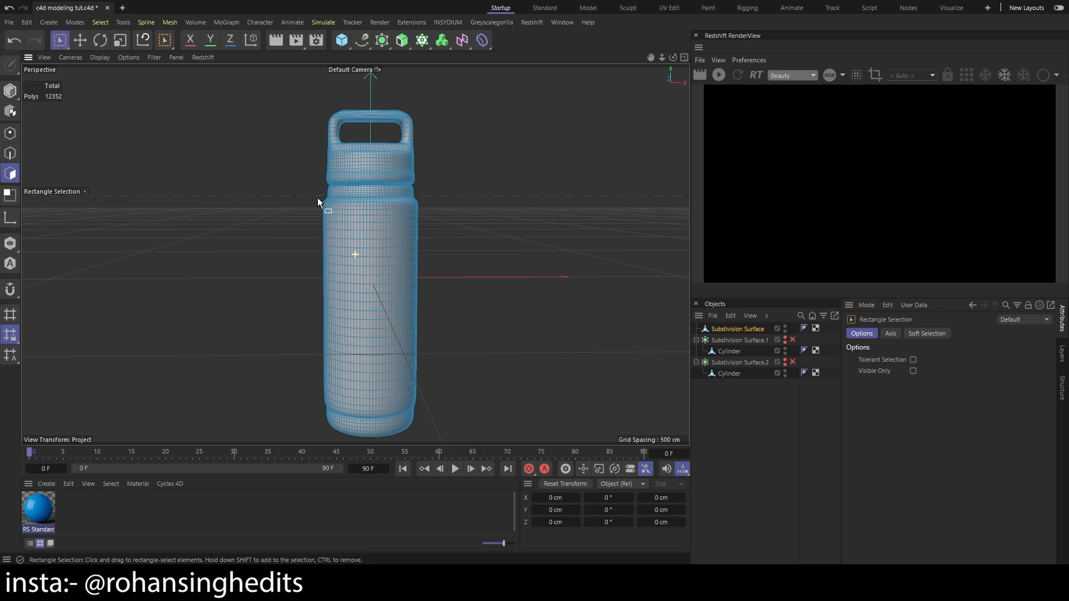
pyautogui.middleClick(560, 292)
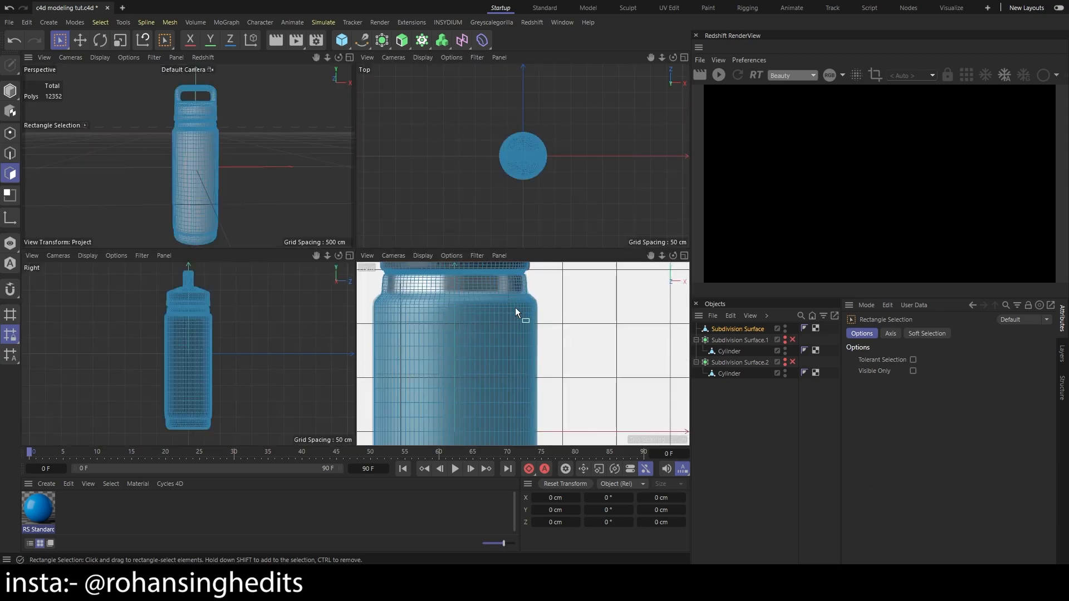
pyautogui.scroll(4, 463, 299)
pyautogui.scroll(-4, 539, 319)
pyautogui.press('1')
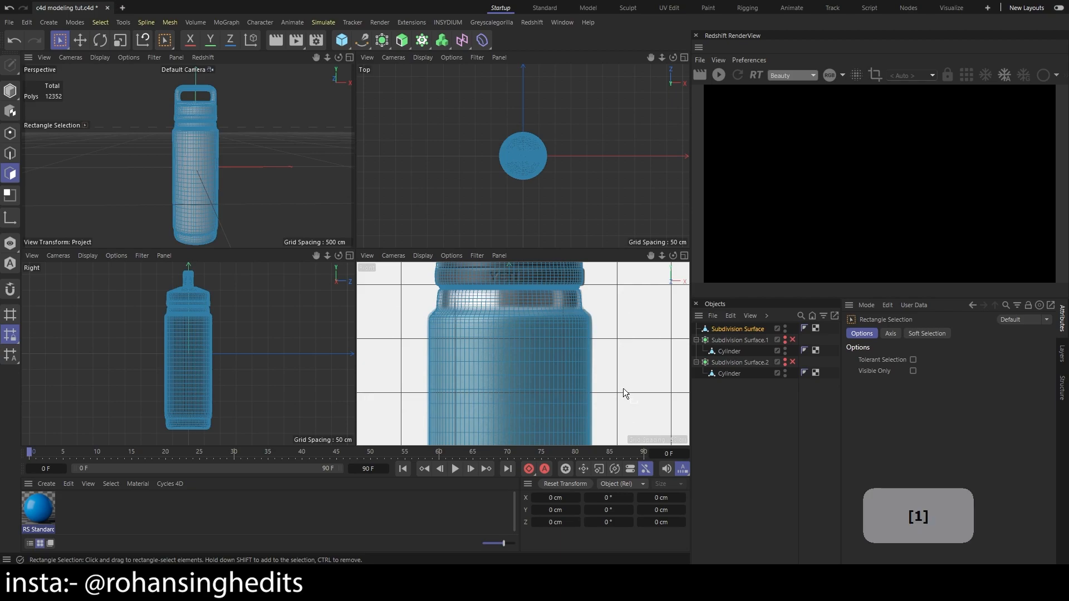
pyautogui.moveTo(624, 389); pyautogui.dragTo(629, 353)
pyautogui.moveTo(612, 279); pyautogui.dragTo(390, 501)
# Refine the polygon selection at the base and neck to cover only the body section that is blue in the reference
pyautogui.press('1')
pyautogui.moveTo(650, 388); pyautogui.dragTo(637, 333)
pyautogui.scroll(-5, 624, 334)
pyautogui.press('1')
pyautogui.moveTo(627, 403); pyautogui.dragTo(610, 333)
pyautogui.keyDown('shift'); pyautogui.moveTo(588, 403); pyautogui.dragTo(418, 288); pyautogui.keyUp('shift')
pyautogui.scroll(2, 601, 399)
pyautogui.scroll(2, 602, 398)
pyautogui.press('1')
pyautogui.moveTo(569, 422); pyautogui.dragTo(650, 333)
pyautogui.moveTo(552, 387)
pyautogui.mouseDown()
pyautogui.moveTo(564, 373)
pyautogui.moveTo(571, 380)
pyautogui.mouseUp()
pyautogui.keyDown('shift'); pyautogui.moveTo(667, 338); pyautogui.dragTo(422, 323); pyautogui.keyUp('shift')
pyautogui.keyDown('shift'); pyautogui.moveTo(669, 345); pyautogui.dragTo(380, 328); pyautogui.keyUp('shift')
pyautogui.moveTo(220, 119); pyautogui.dragTo(273, 104)
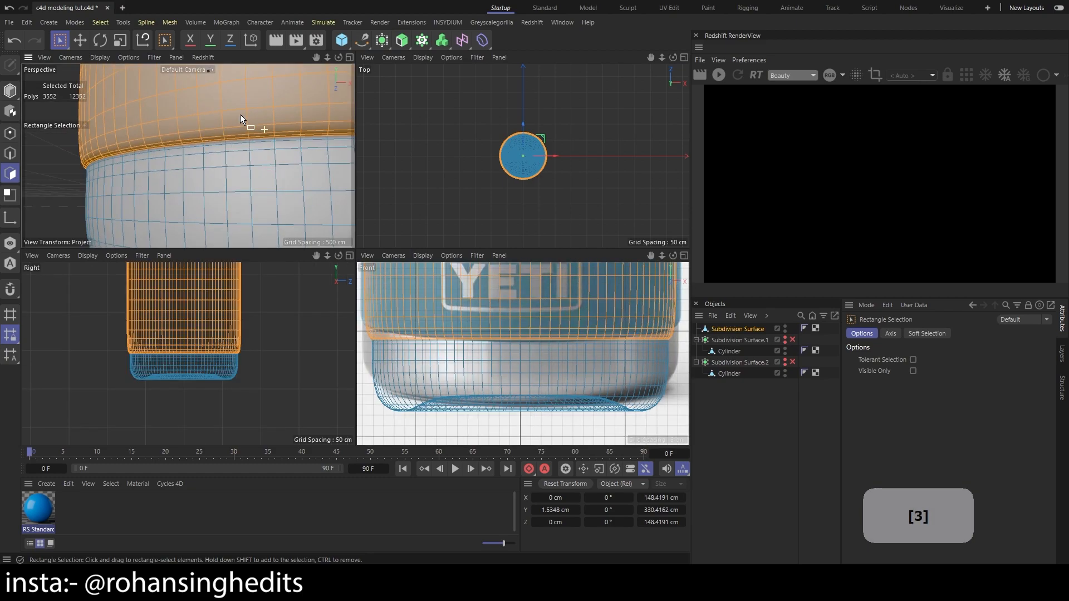
pyautogui.moveTo(270, 144); pyautogui.dragTo(280, 172)
pyautogui.hotkey('ctrl', 'z')
# Apply the blue RS Standard material to the selected body polygons, clear the object selection and check the bottle in perspective
pyautogui.moveTo(38, 508); pyautogui.dragTo(167, 218)
pyautogui.click(745, 416)
pyautogui.moveTo(262, 173); pyautogui.dragTo(288, 132)
pyautogui.scroll(-5, 252, 196)
pyautogui.moveTo(256, 198); pyautogui.dragTo(215, 191)
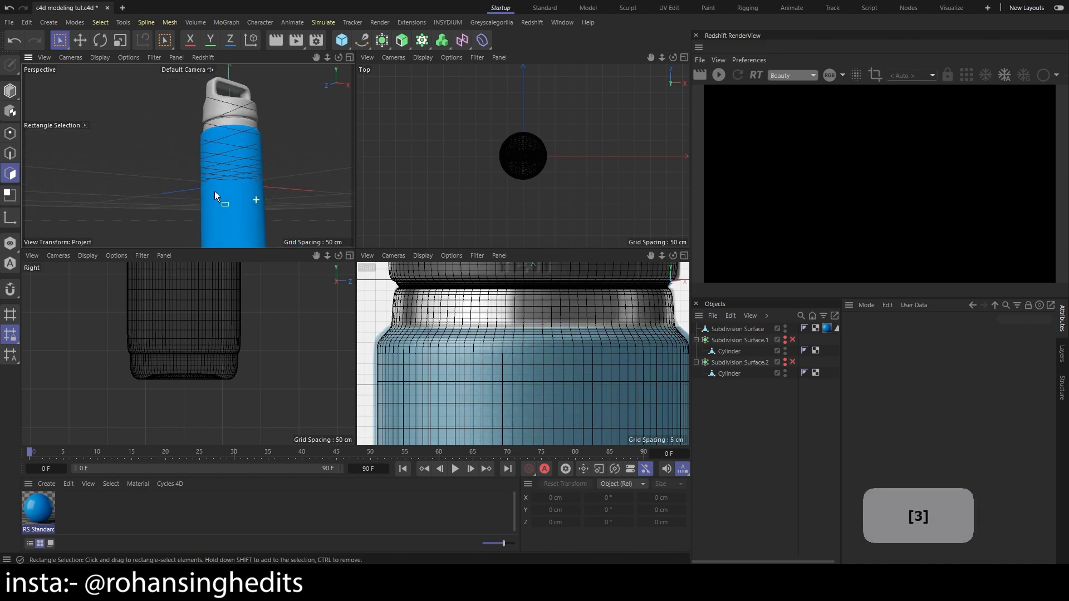
pyautogui.scroll(-5, 266, 206)
pyautogui.moveTo(299, 198); pyautogui.dragTo(253, 200)
pyautogui.scroll(-3, 260, 193)
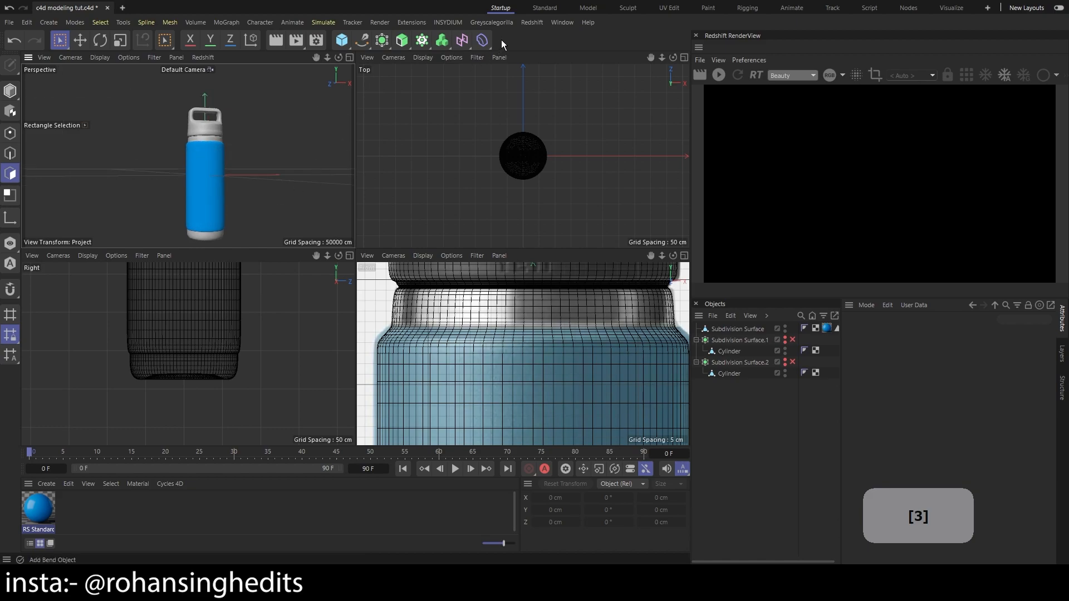
# Add a Redshift Dome Light to the scene and frame the bottle for the live render
pyautogui.click(533, 23)
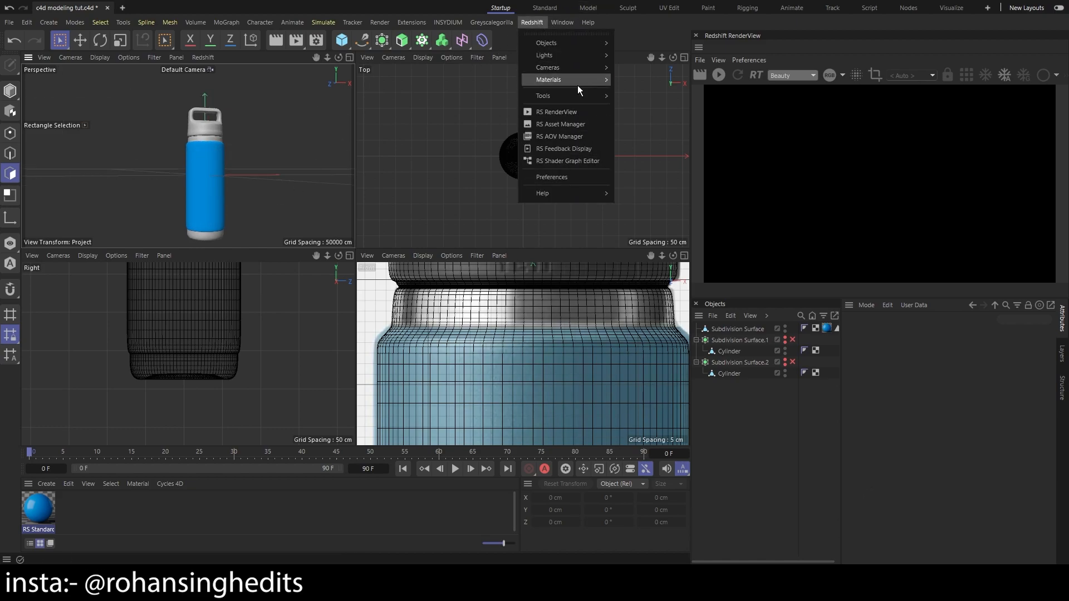
pyautogui.moveTo(592, 44)
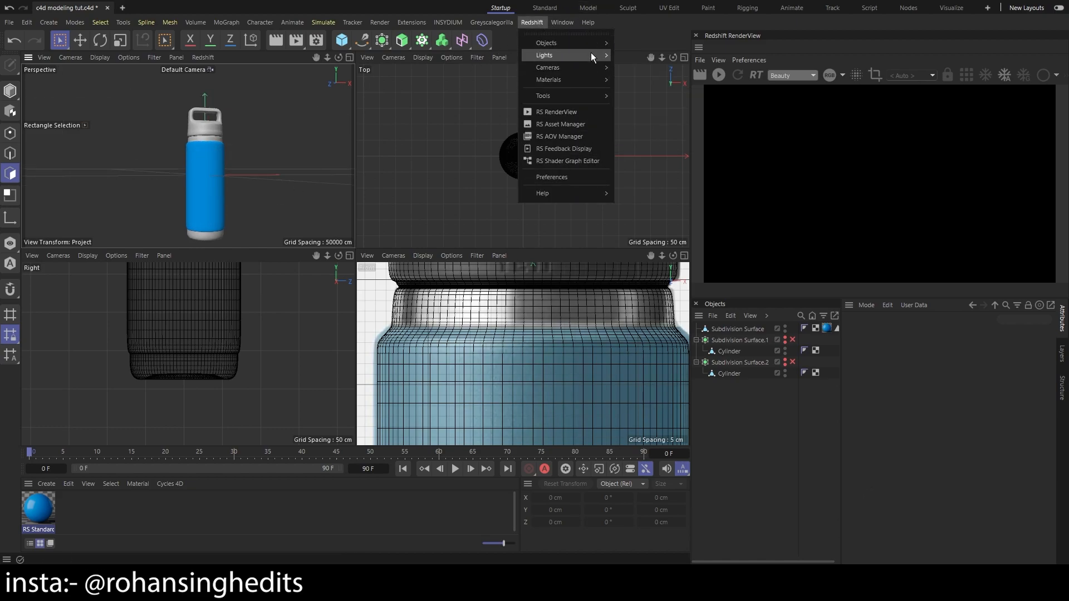
pyautogui.click(662, 112)
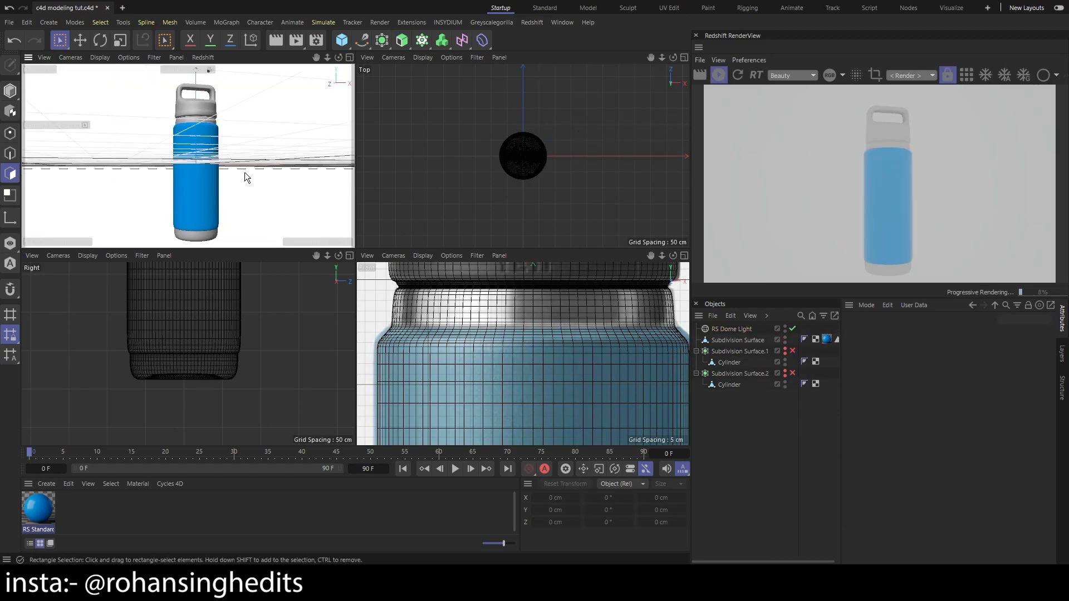
pyautogui.press('1')
pyautogui.moveTo(259, 167)
pyautogui.mouseDown()
pyautogui.moveTo(252, 158)
pyautogui.moveTo(253, 168)
pyautogui.mouseUp()
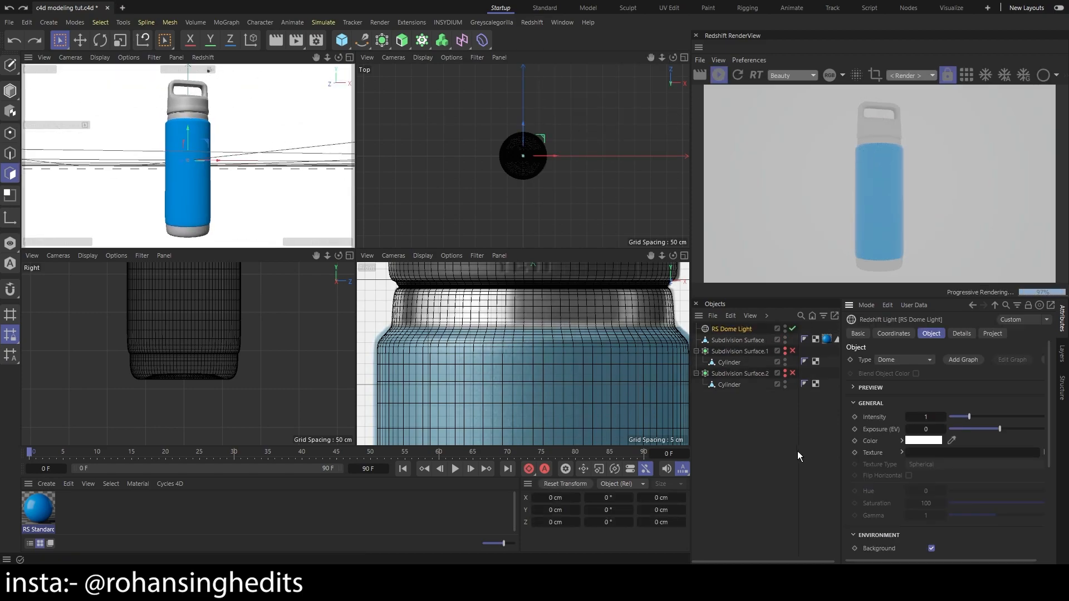
# Load HDRI_STUDIO_vol2_001.exr as the RS Dome Light's texture
pyautogui.click(724, 346)
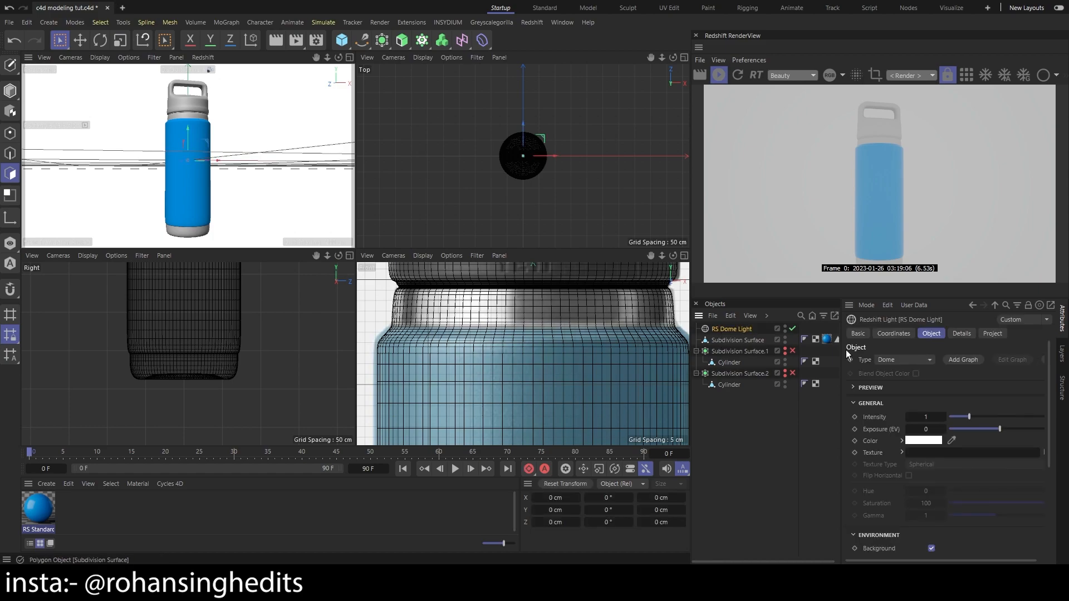
pyautogui.click(729, 529)
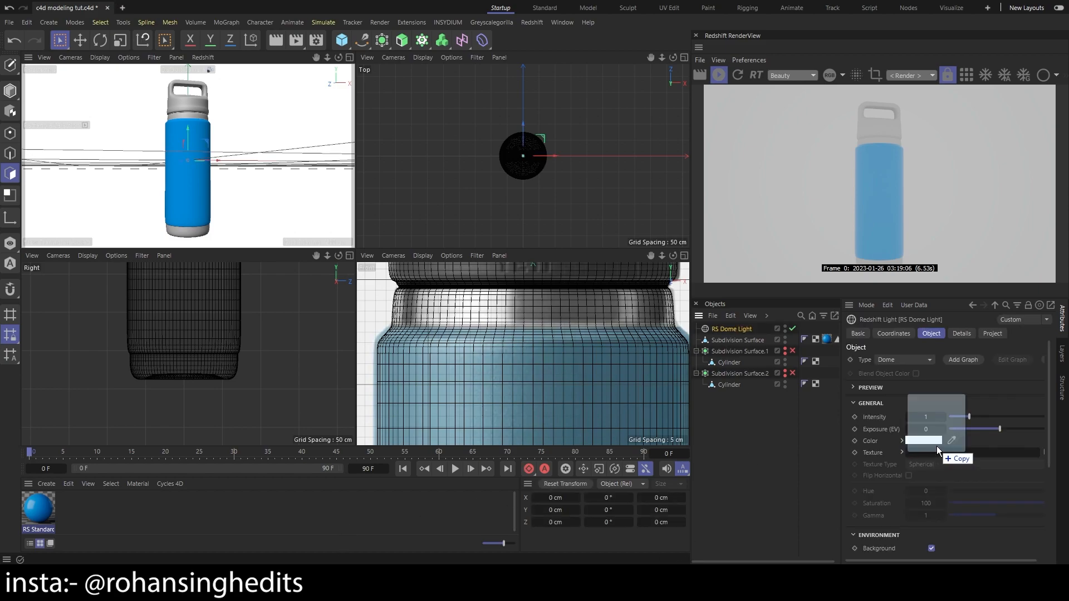
pyautogui.moveTo(935, 450); pyautogui.dragTo(938, 453)
pyautogui.press('Return')
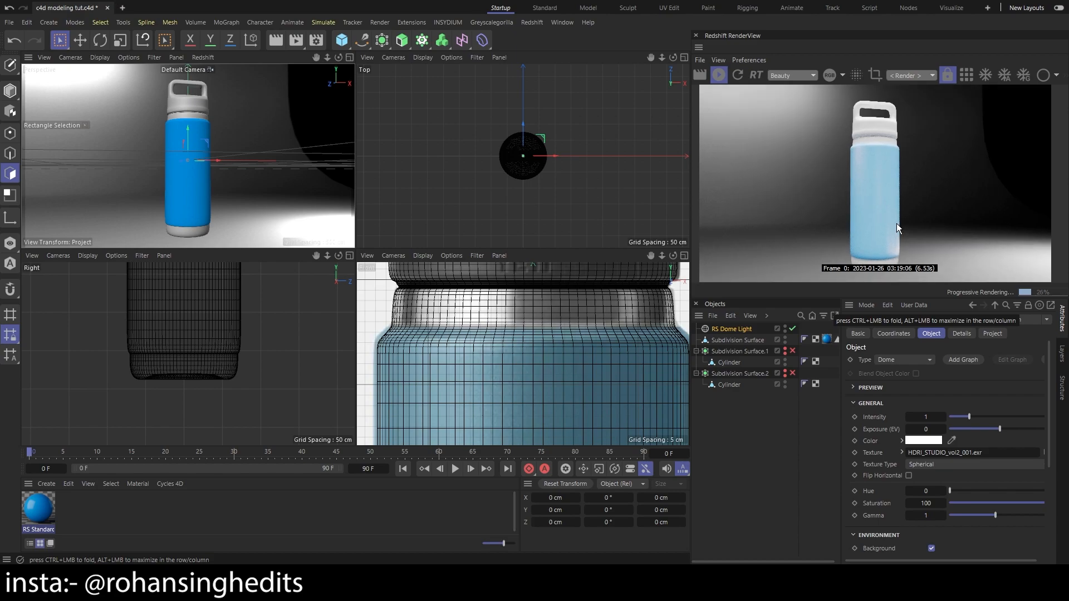
# Rotate the RS Dome Light around the bottle to change where the HDRI lighting falls
pyautogui.press('1')
pyautogui.moveTo(244, 198); pyautogui.dragTo(258, 194)
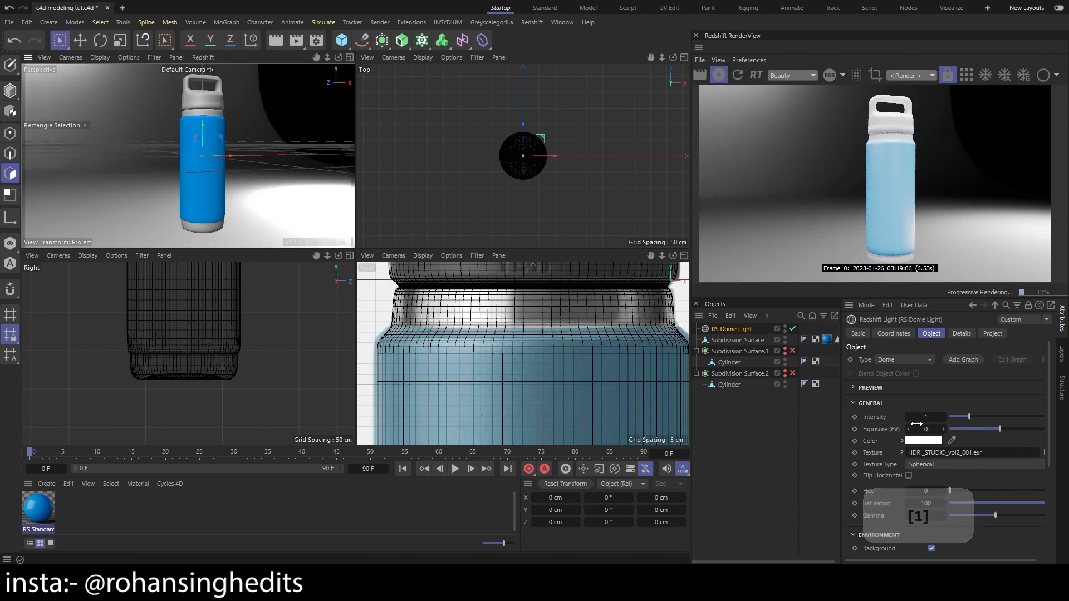
pyautogui.click(99, 41)
pyautogui.moveTo(207, 158); pyautogui.dragTo(231, 158)
# Set the RS Dome Light's intensity to 0.34, turn off its Background option and save the project
pyautogui.click(745, 330)
pyautogui.moveTo(971, 416); pyautogui.dragTo(957, 418)
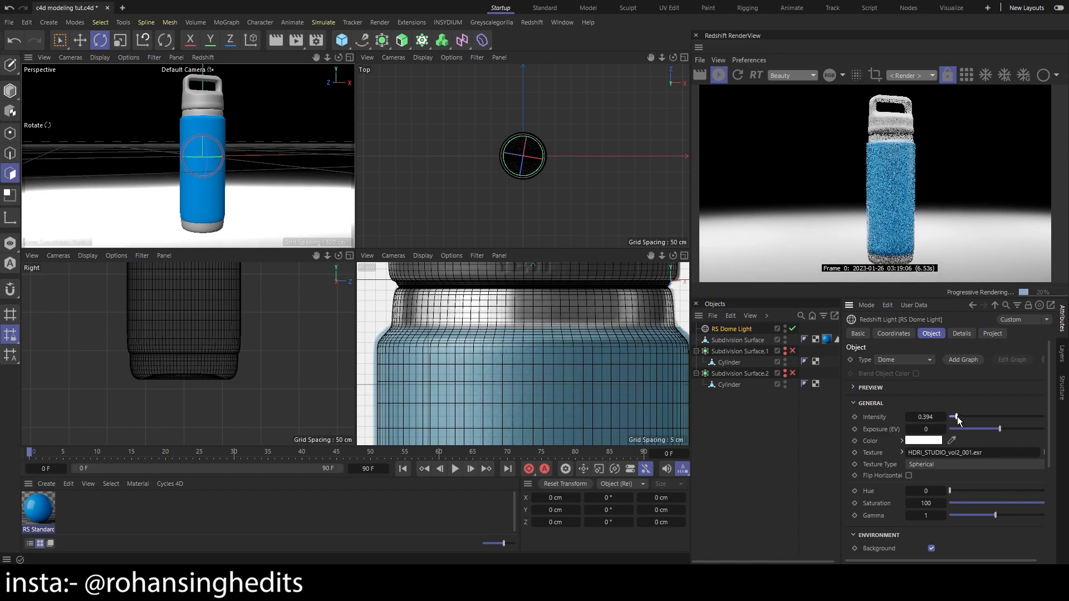
pyautogui.click(932, 549)
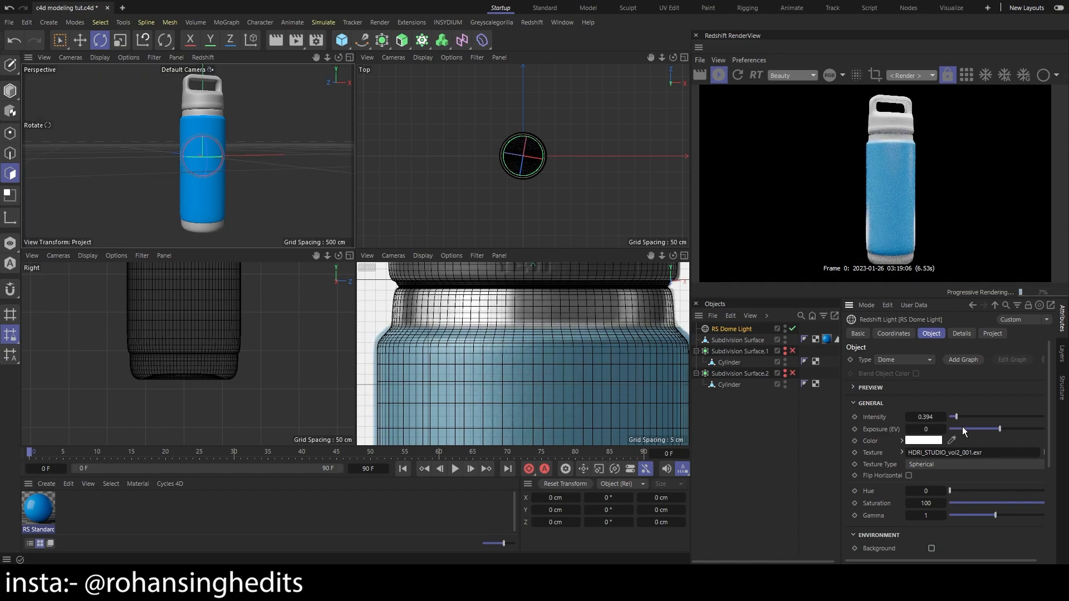
pyautogui.moveTo(956, 416)
pyautogui.mouseDown()
pyautogui.moveTo(968, 416)
pyautogui.moveTo(954, 417)
pyautogui.mouseUp()
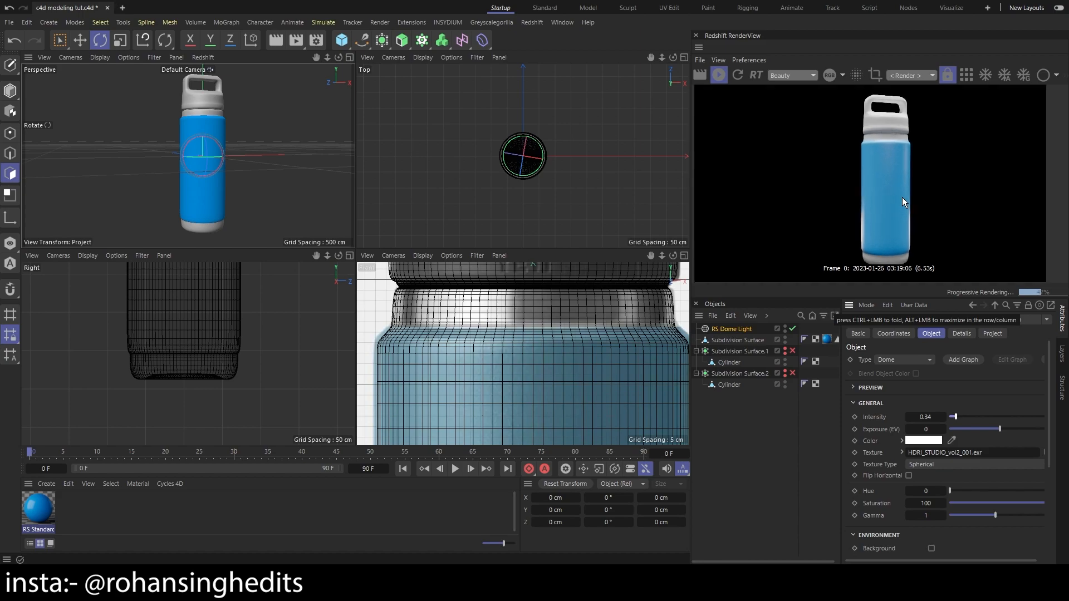
pyautogui.hotkey('ctrl', 's')
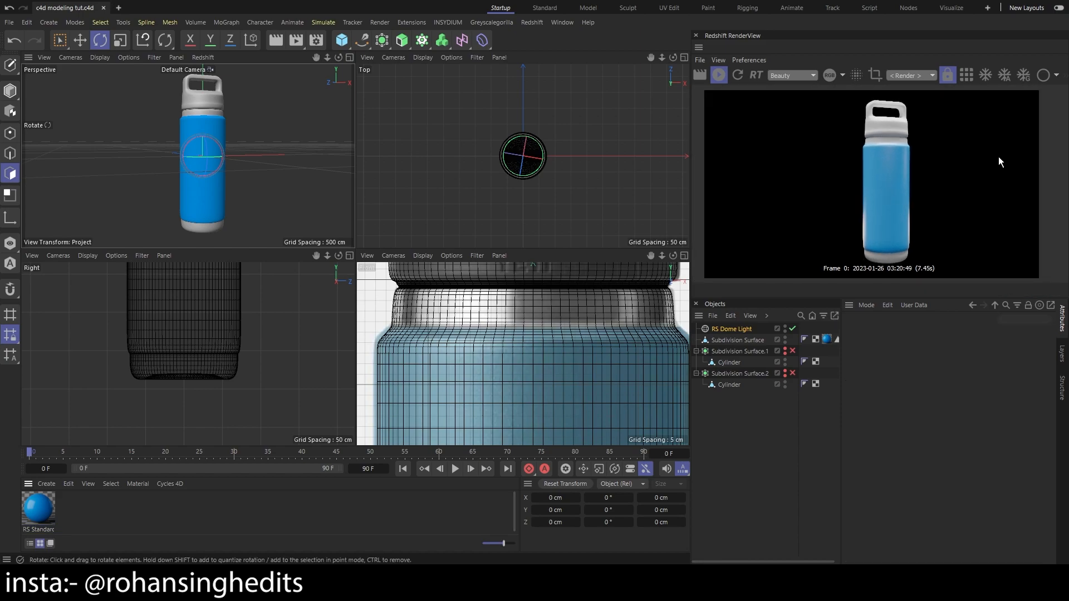
# Create a new Redshift Material for the bottle's metal parts
pyautogui.scroll(3, 199, 162)
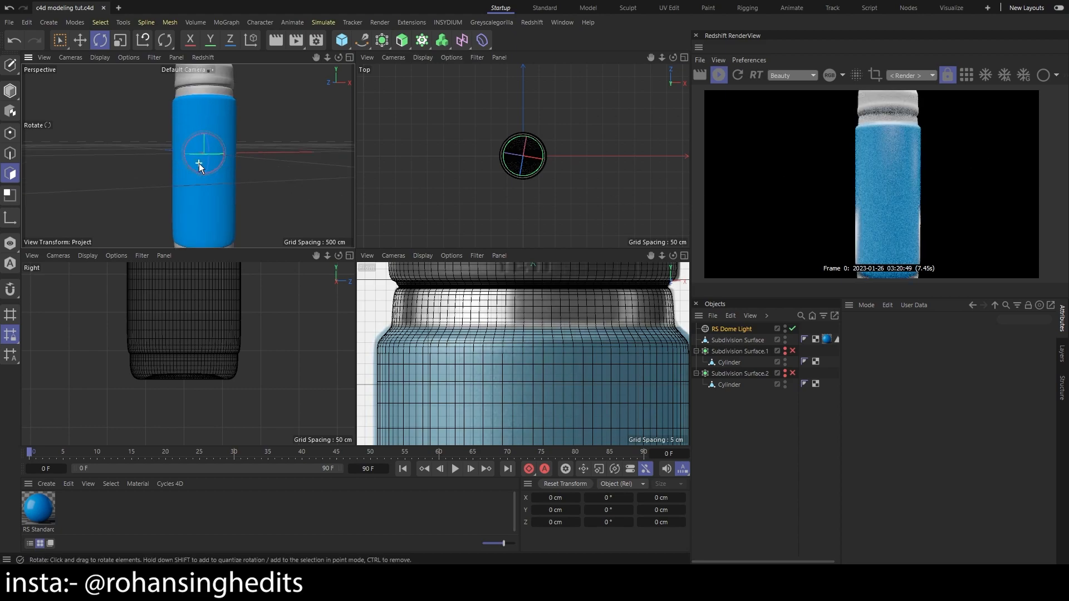
pyautogui.scroll(-4, 230, 158)
pyautogui.press('1')
pyautogui.moveTo(230, 158); pyautogui.dragTo(265, 198)
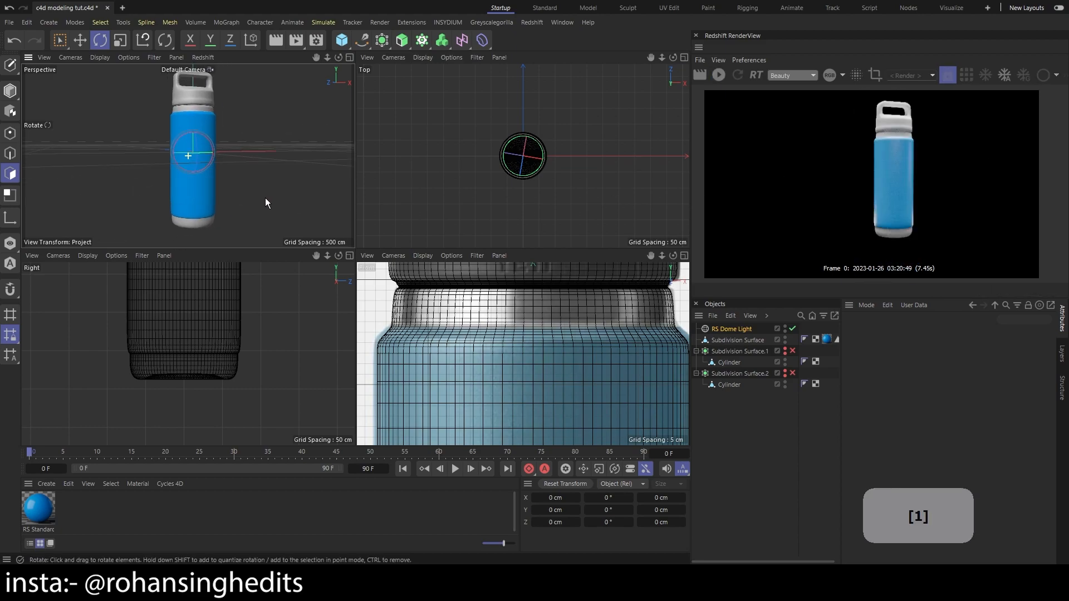
pyautogui.moveTo(45, 477); pyautogui.dragTo(47, 464)
pyautogui.press('F1')
pyautogui.click(72, 471)
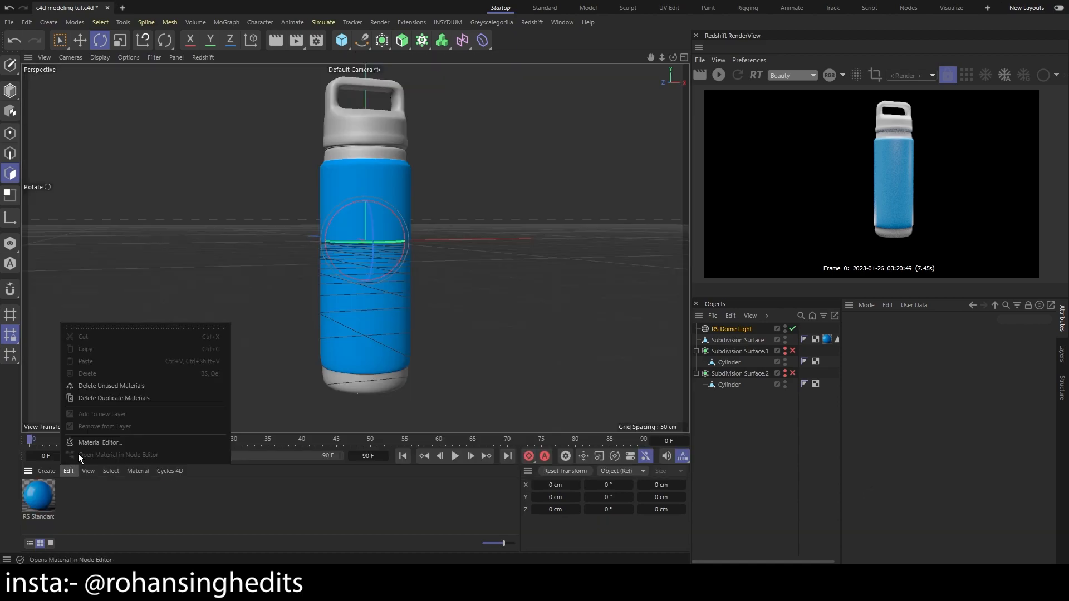
pyautogui.moveTo(47, 471)
pyautogui.moveTo(119, 415)
pyautogui.moveTo(172, 416)
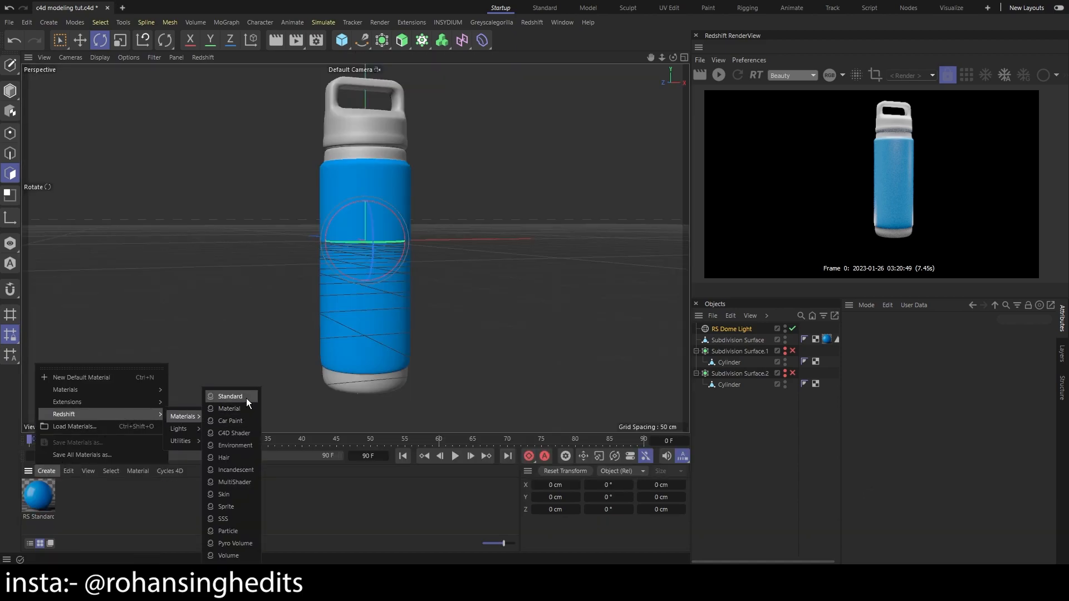
pyautogui.click(240, 409)
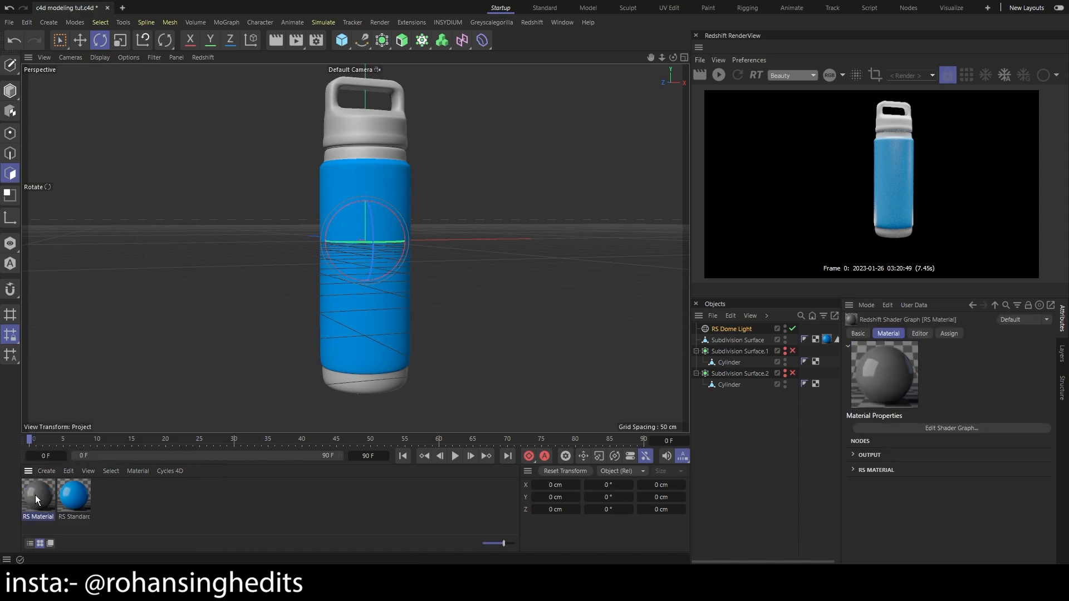
# Apply the Aluminium preset in the new RS Material's base properties and close its shader graph
pyautogui.doubleClick(35, 496)
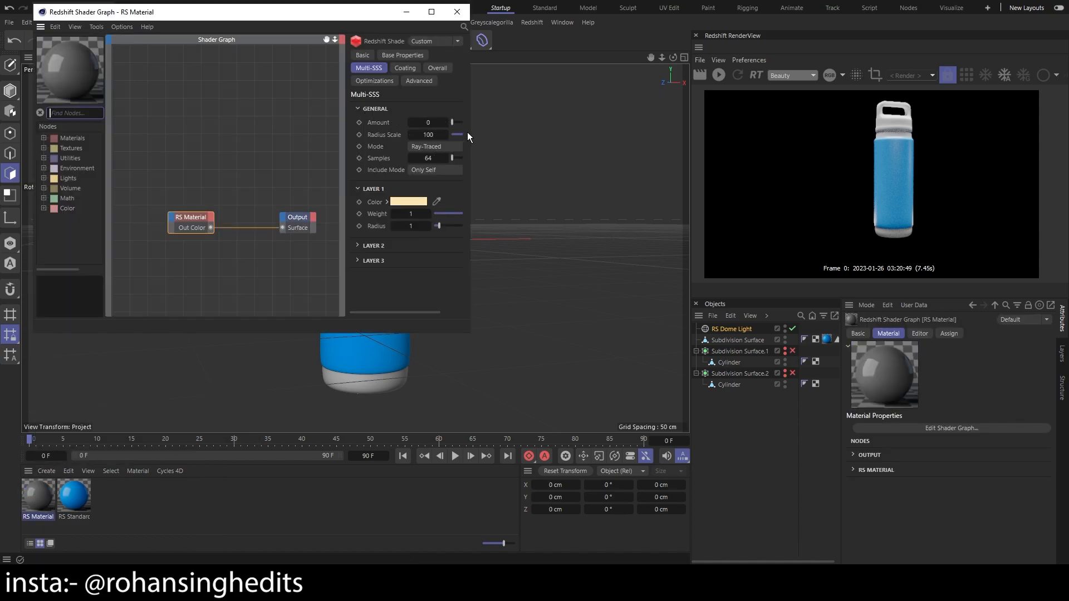
pyautogui.moveTo(469, 132); pyautogui.dragTo(684, 131)
pyautogui.click(554, 56)
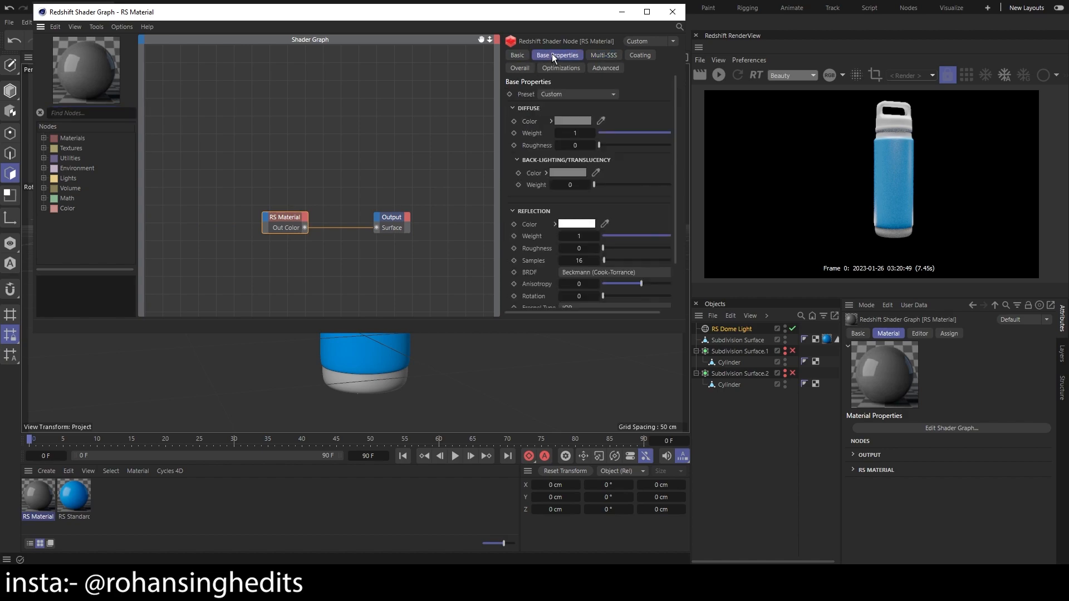
pyautogui.click(586, 95)
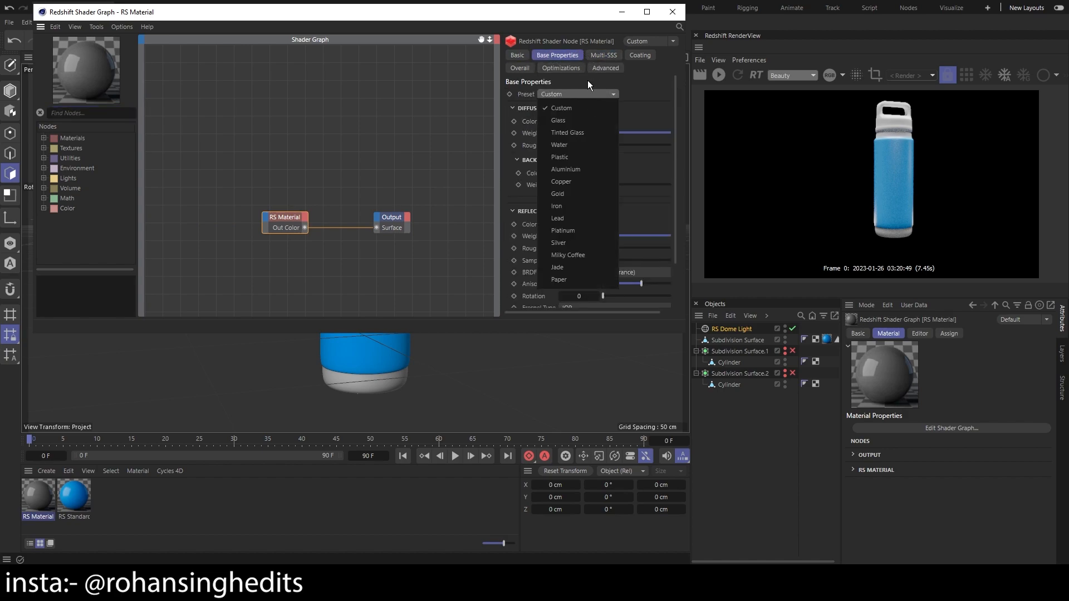
pyautogui.click(573, 107)
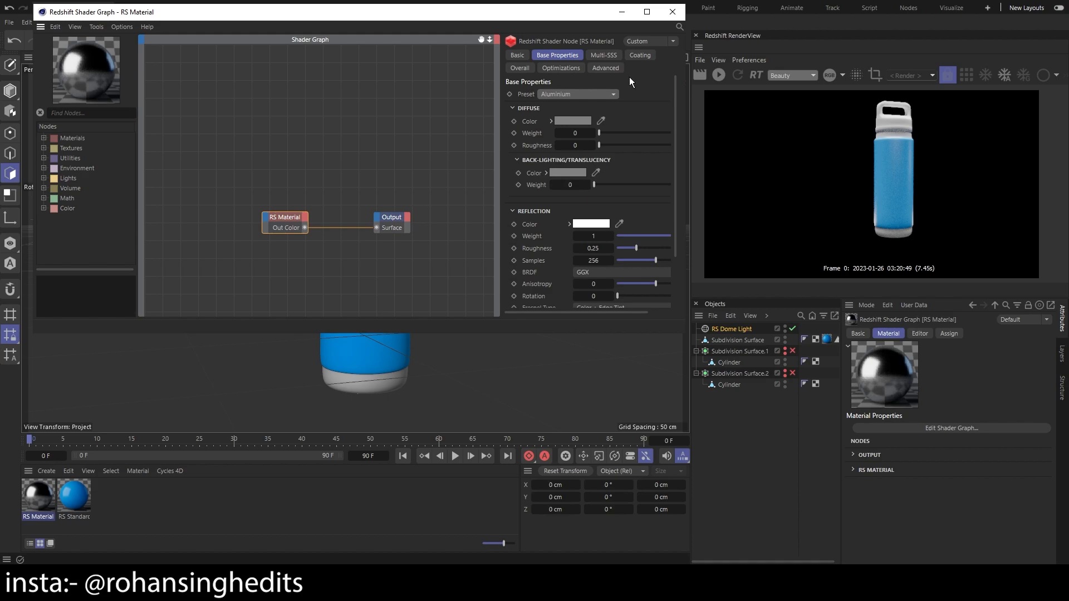
pyautogui.click(673, 12)
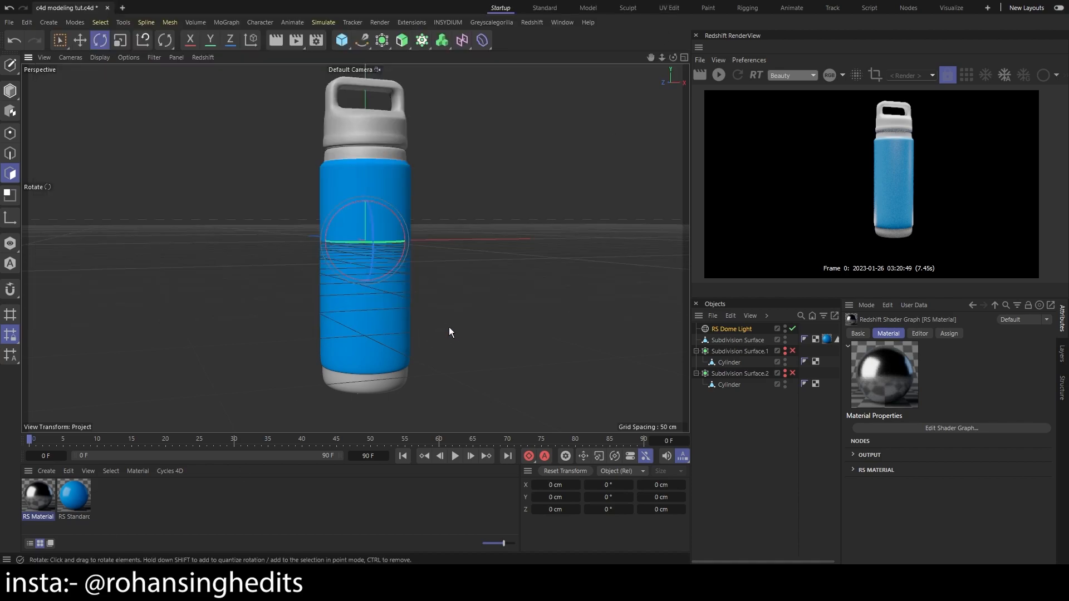
# Assign the aluminium RS Material to the polygons of the bottle's bottom band and check it in the live render
pyautogui.scroll(1, 547, 341)
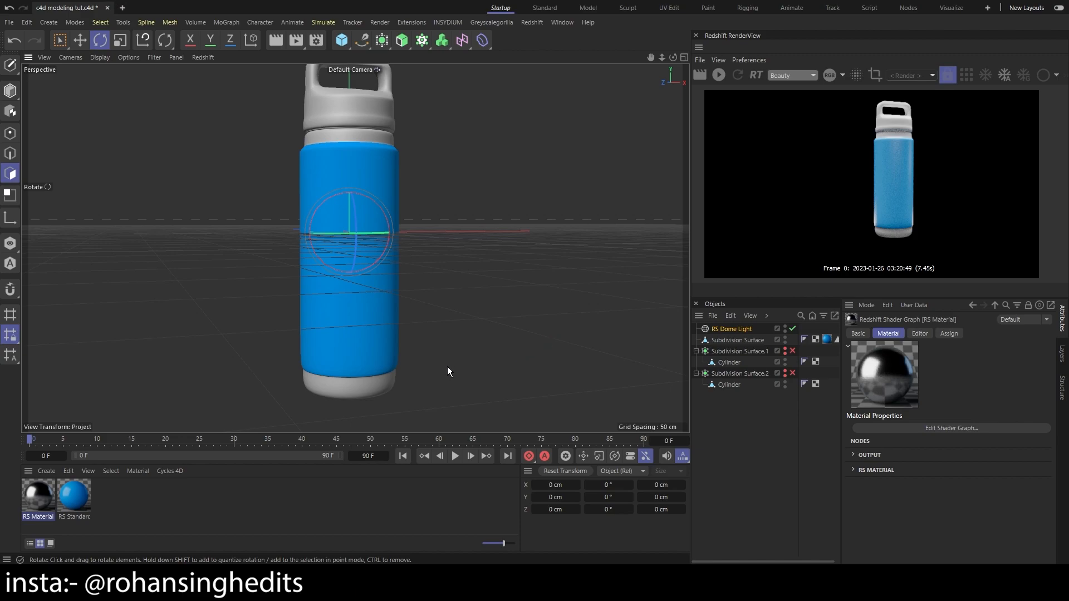
pyautogui.click(747, 341)
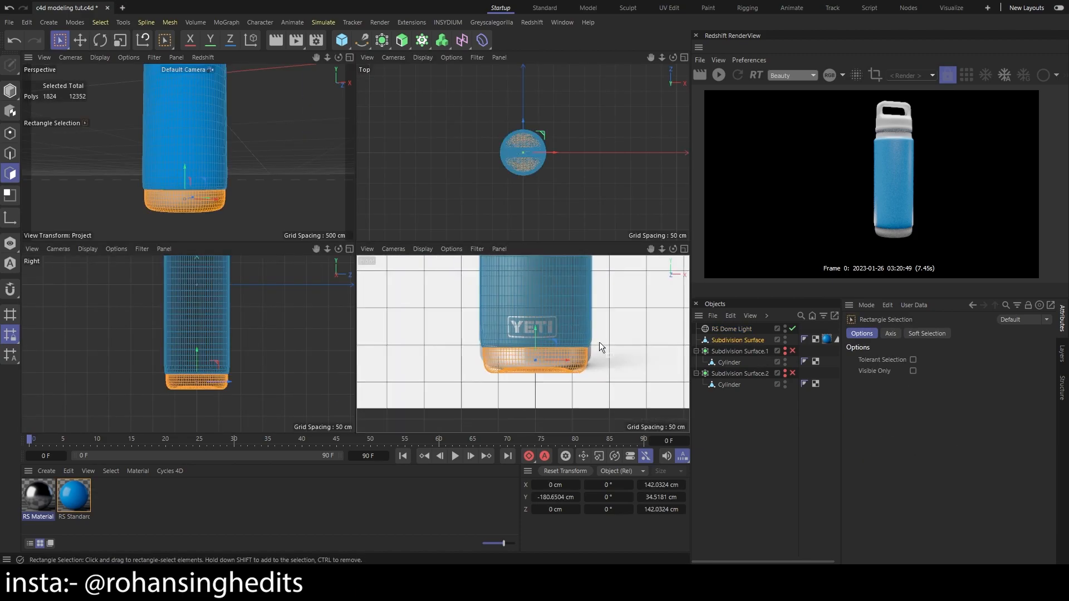
pyautogui.moveTo(599, 342); pyautogui.dragTo(556, 394)
pyautogui.scroll(-5, 557, 393)
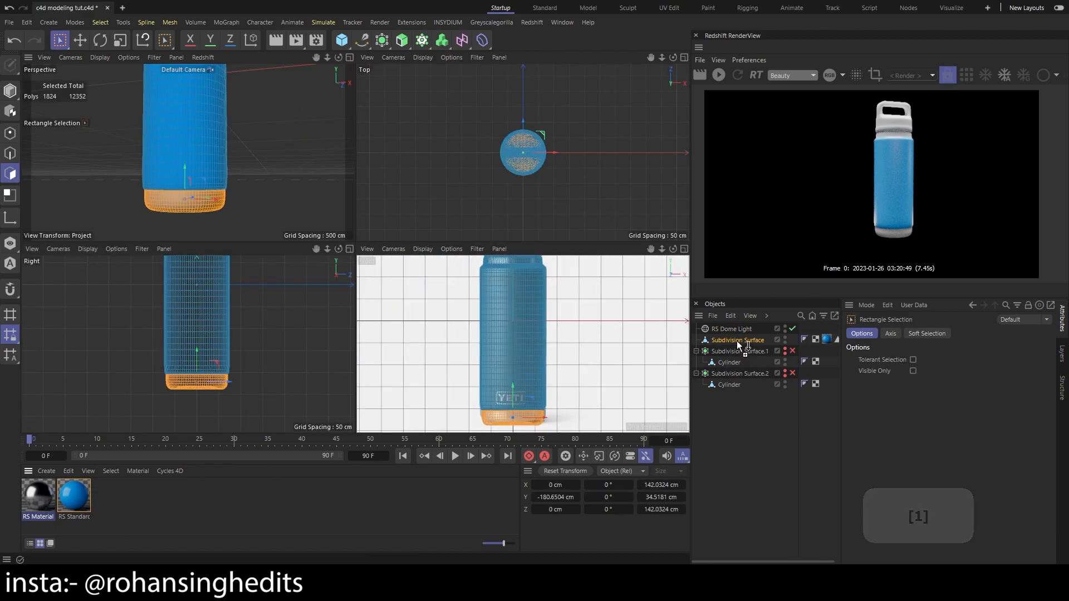
pyautogui.moveTo(514, 419); pyautogui.dragTo(513, 421)
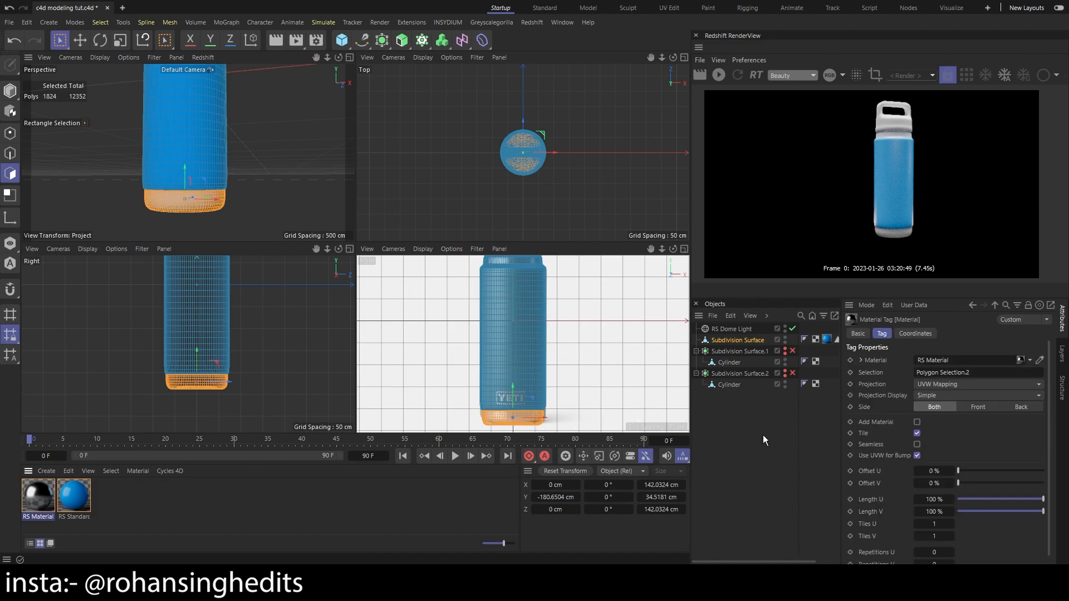
pyautogui.click(719, 77)
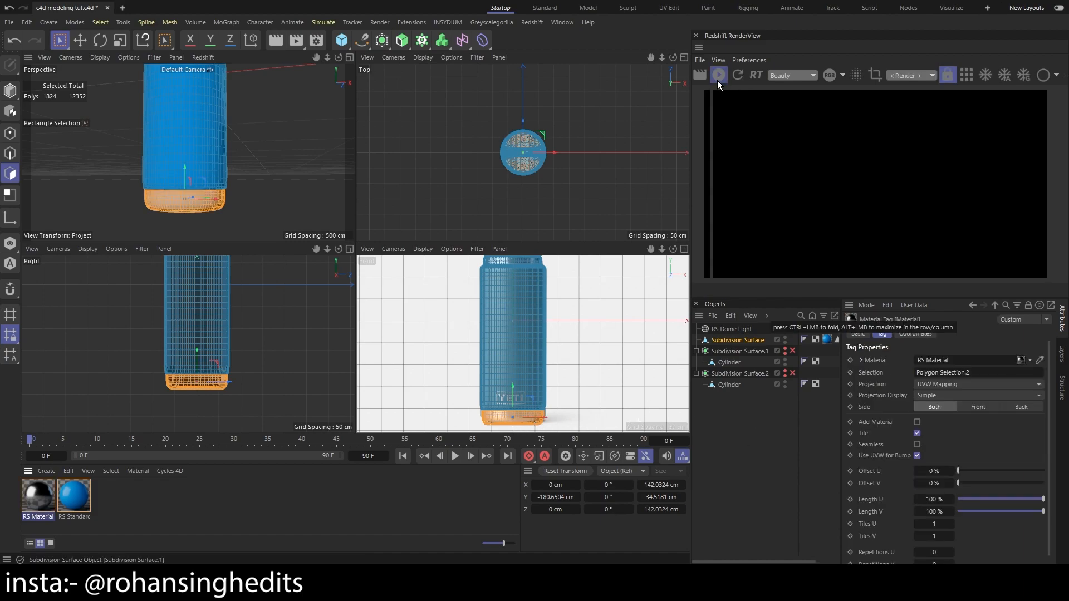
pyautogui.scroll(-1, 940, 187)
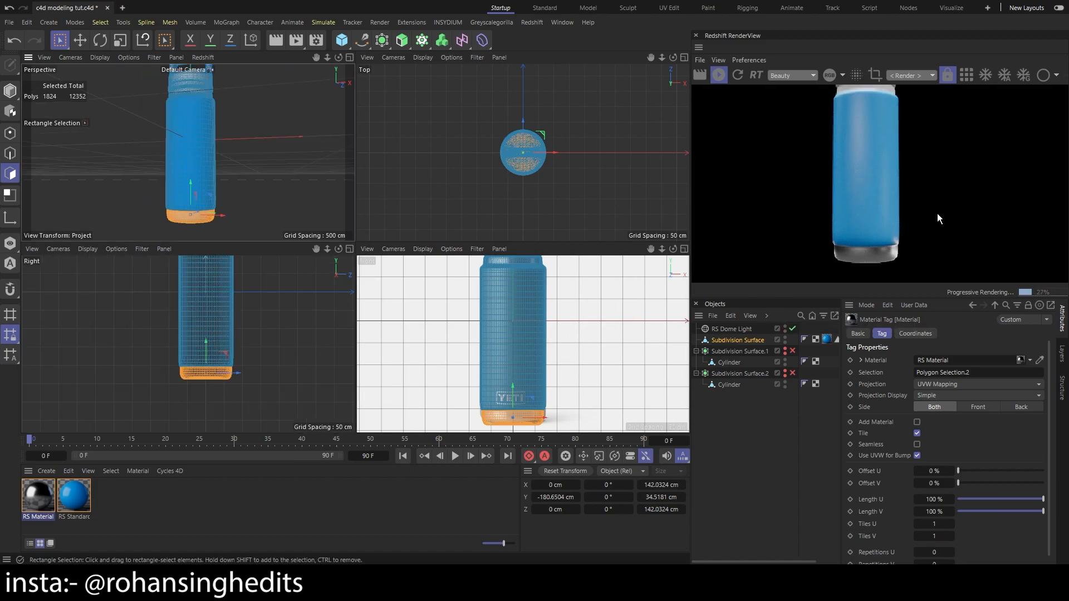
pyautogui.scroll(3, 938, 214)
# Set the render output resolution to 1920 x 1080 pixels
pyautogui.scroll(-4, 937, 214)
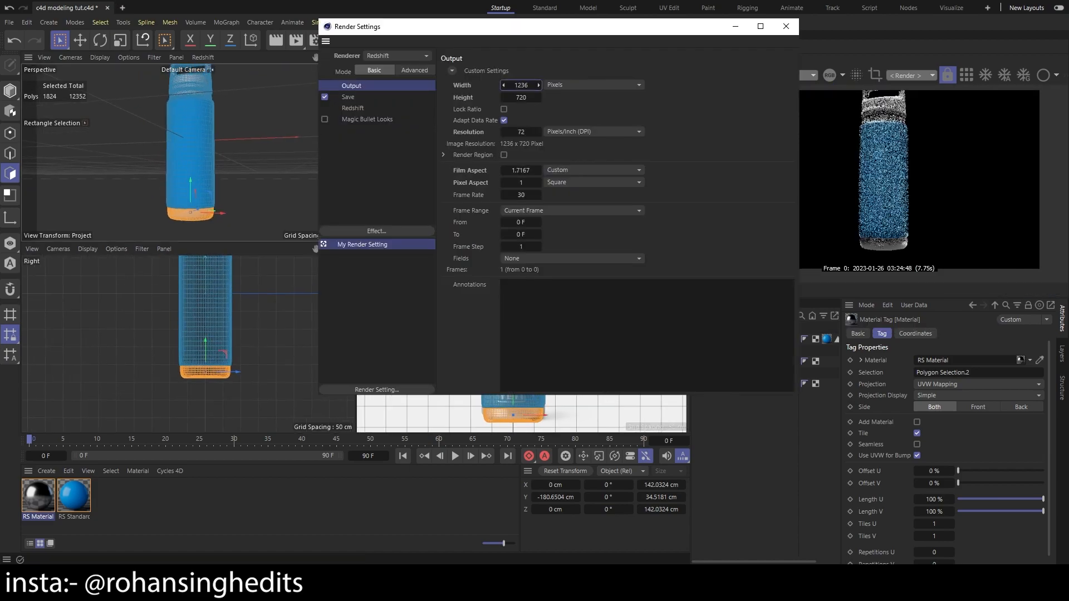
pyautogui.doubleClick(532, 83)
pyautogui.write('1920')
pyautogui.doubleClick(521, 97)
pyautogui.write('1080')
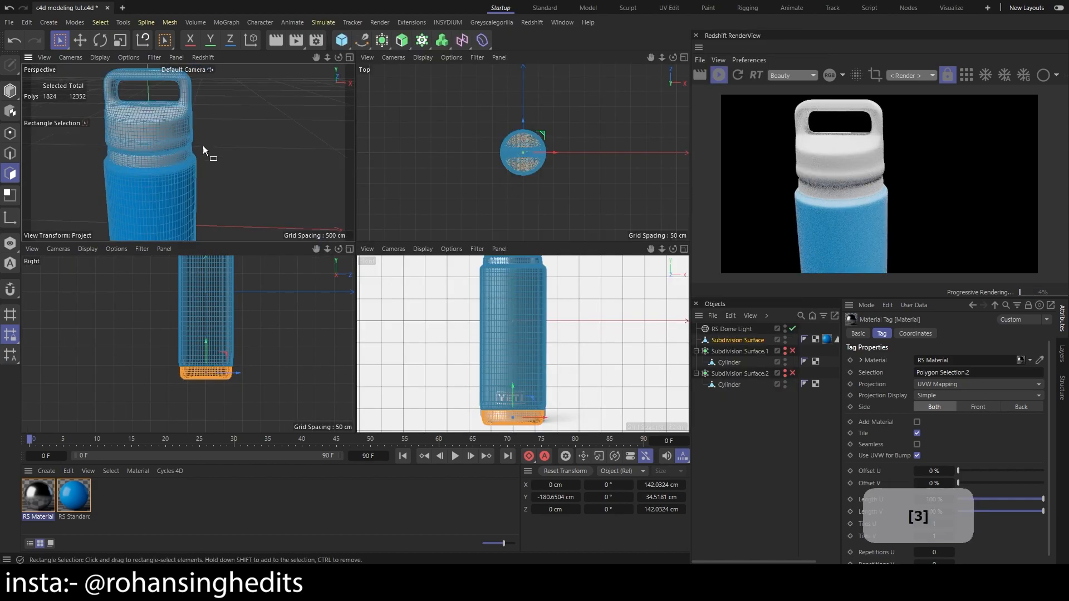
# Assign the aluminium RS Material to the neck ring polygons between body and cap, and clear the object selection
pyautogui.scroll(2, 209, 131)
pyautogui.scroll(3, 145, 138)
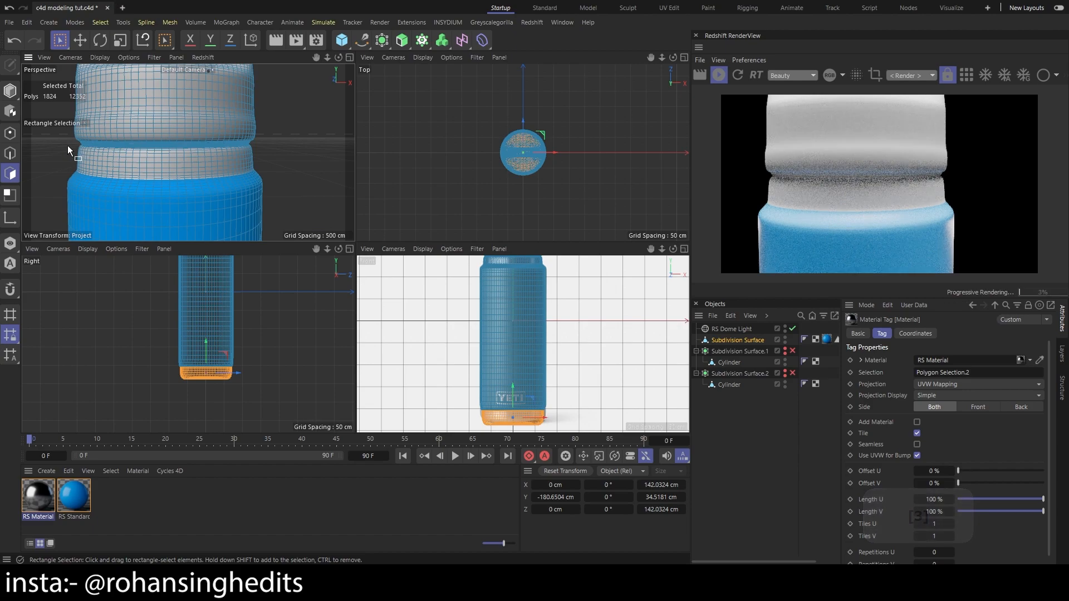
pyautogui.scroll(3, 629, 299)
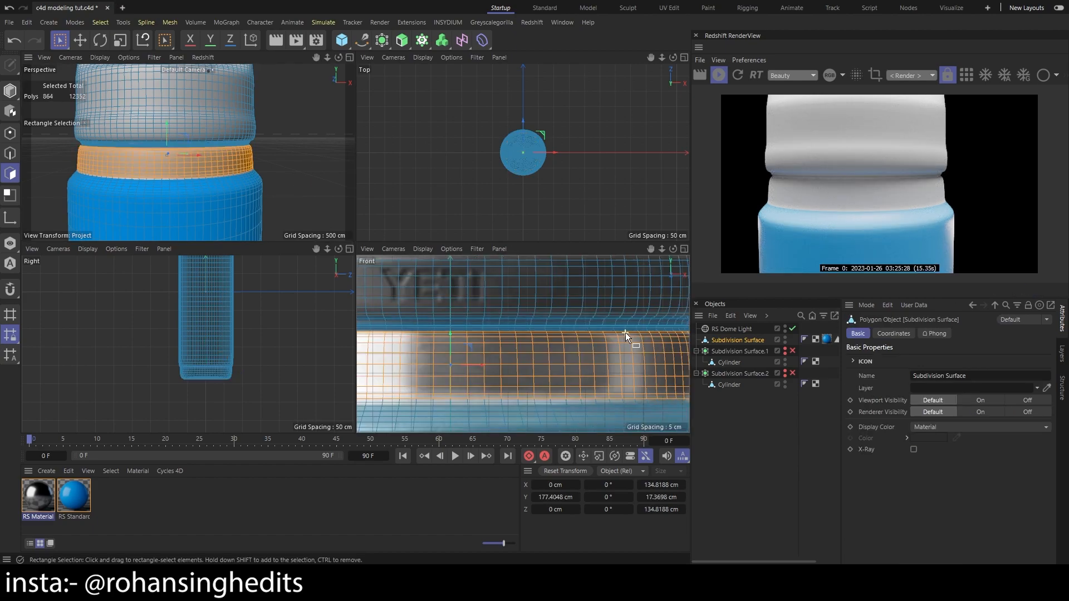
pyautogui.scroll(-3, 626, 332)
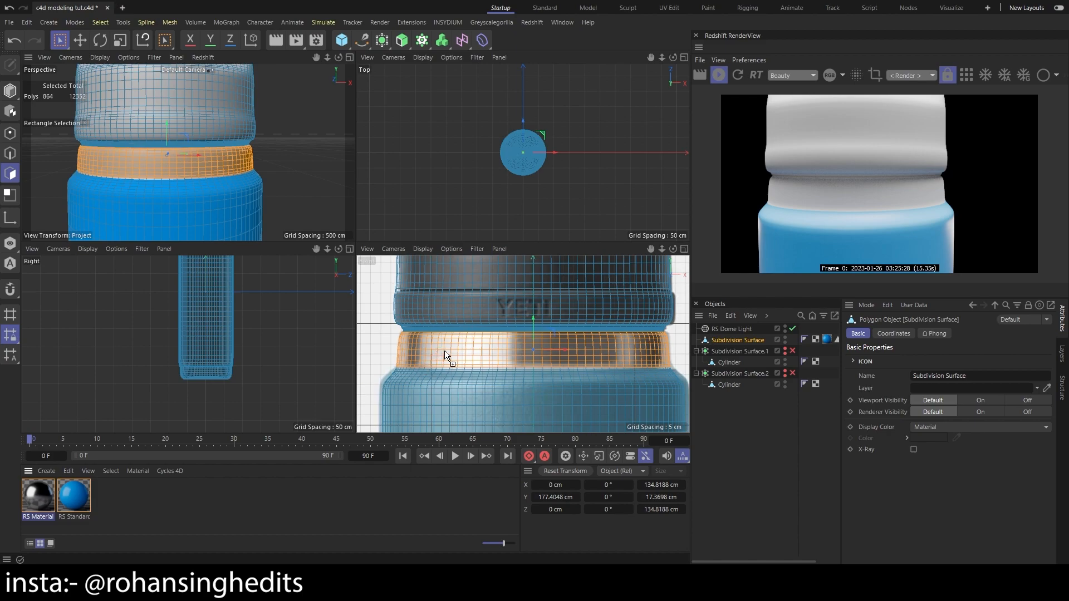
pyautogui.moveTo(444, 350); pyautogui.dragTo(445, 350)
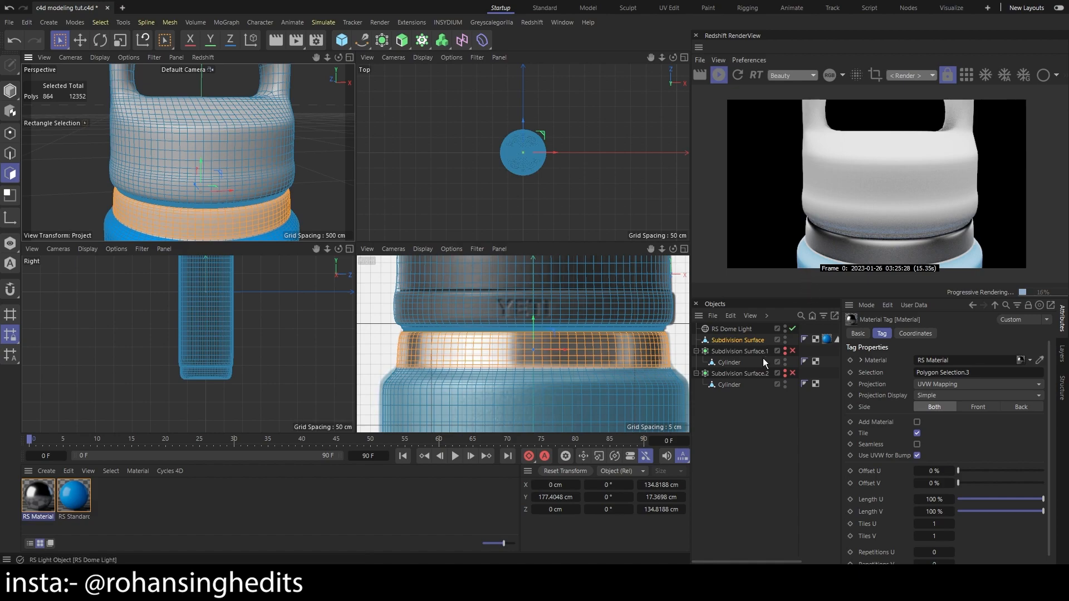
pyautogui.scroll(-2, 646, 303)
pyautogui.click(725, 420)
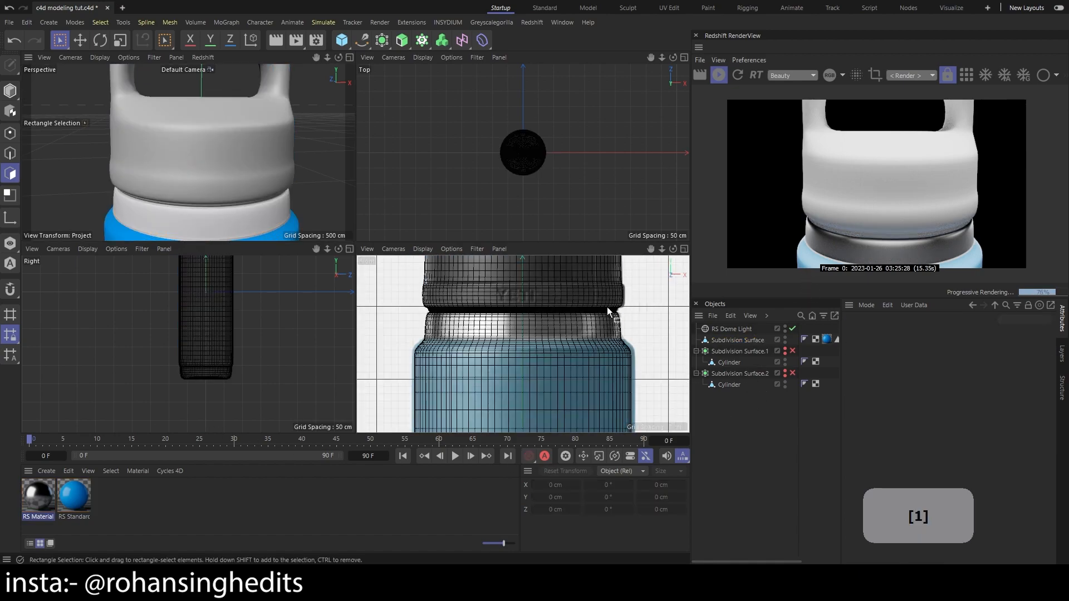
# Examine the cap and handle mesh against the reference image in the front view
pyautogui.moveTo(604, 315); pyautogui.dragTo(583, 412)
pyautogui.scroll(3, 500, 366)
pyautogui.scroll(-4, 493, 363)
pyautogui.scroll(2, 447, 329)
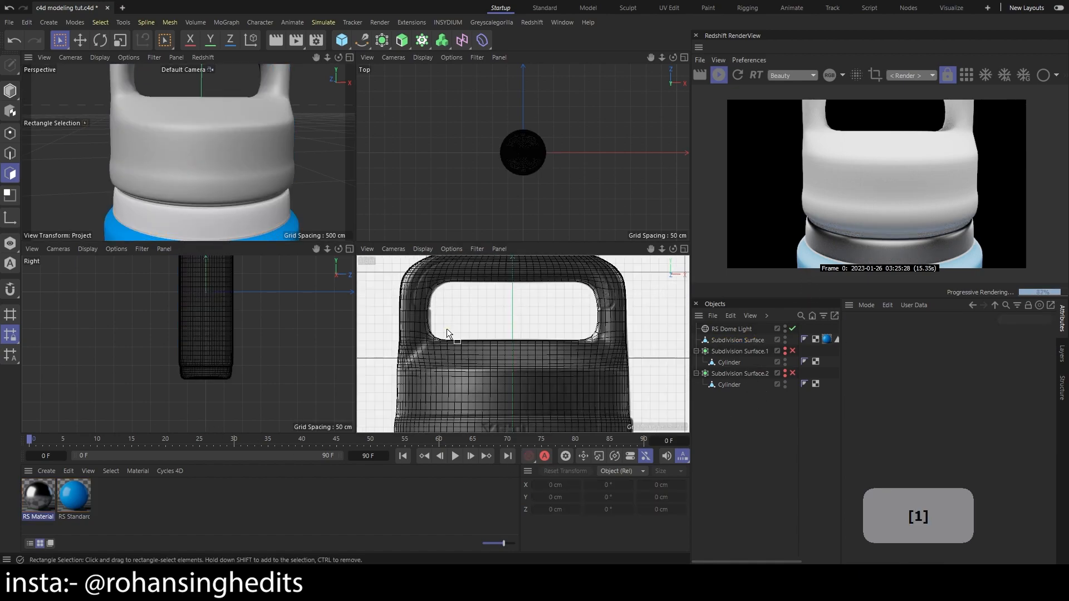
pyautogui.scroll(2, 446, 329)
pyautogui.scroll(-3, 413, 335)
pyautogui.scroll(4, 389, 327)
pyautogui.scroll(-5, 395, 334)
pyautogui.scroll(-2, 840, 206)
pyautogui.scroll(-2, 840, 206)
pyautogui.scroll(2, 861, 204)
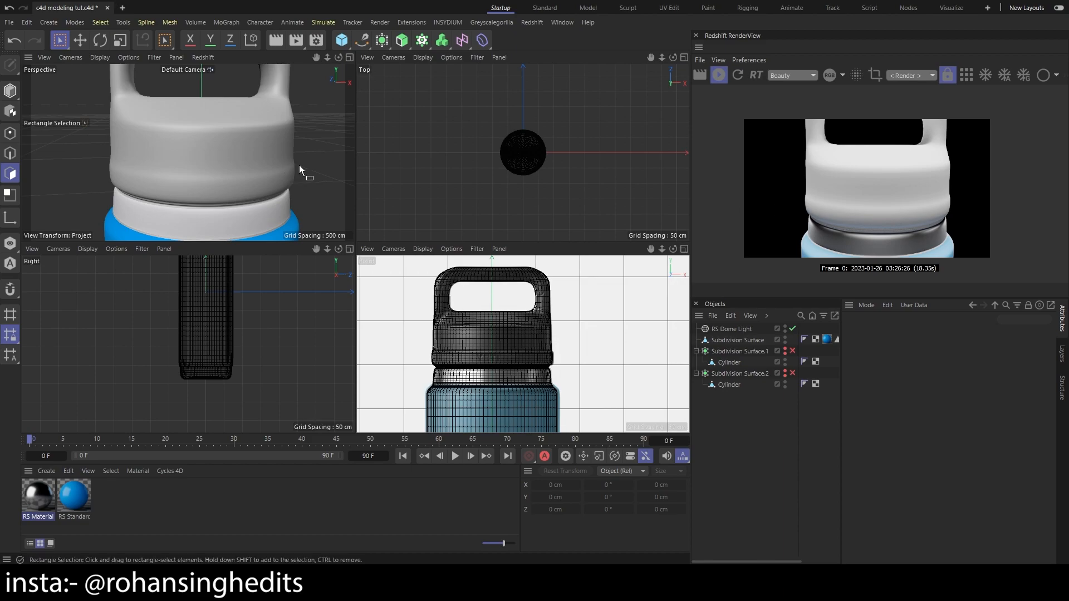
# Create another Redshift Standard material for the bottle's cap
pyautogui.click(46, 471)
pyautogui.moveTo(88, 415)
pyautogui.moveTo(181, 416)
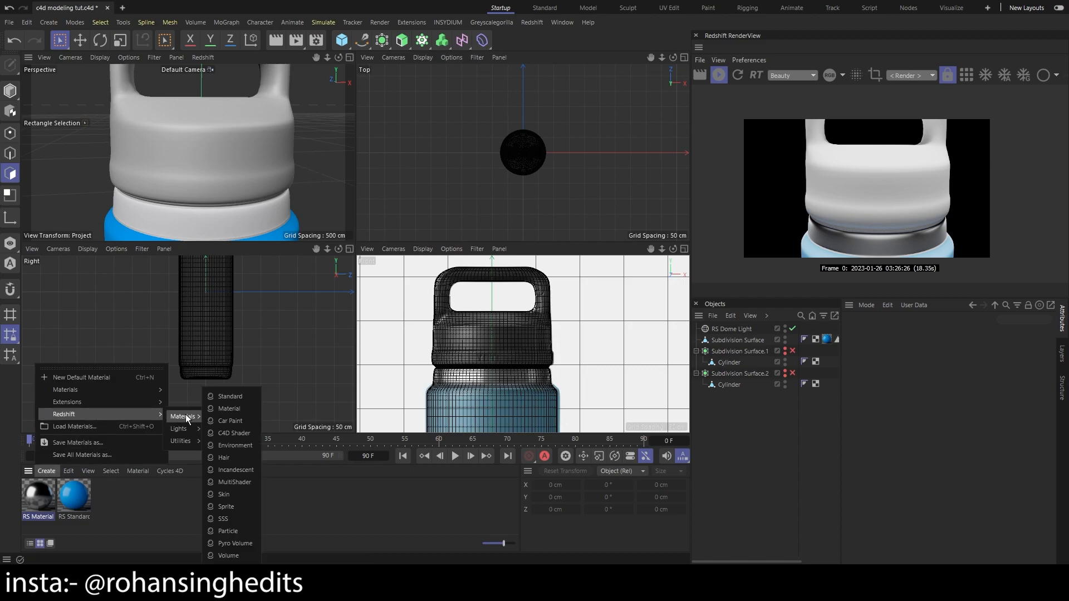
pyautogui.click(225, 399)
# Select all polygons of the cap and handle and assign the new RS Standard material to them
pyautogui.click(443, 330)
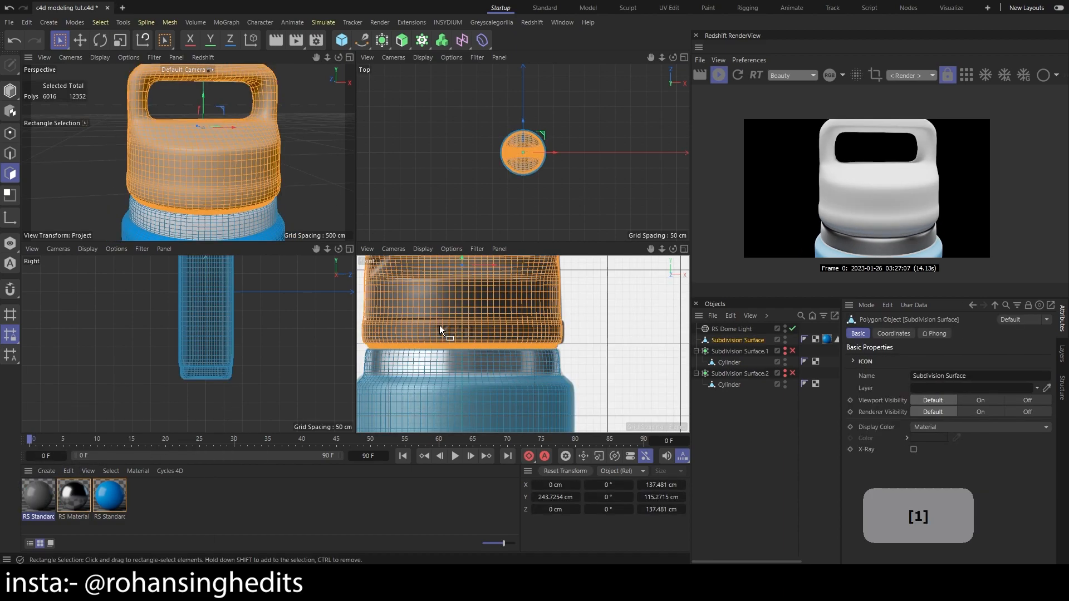
pyautogui.scroll(1, 453, 303)
pyautogui.scroll(-5, 446, 311)
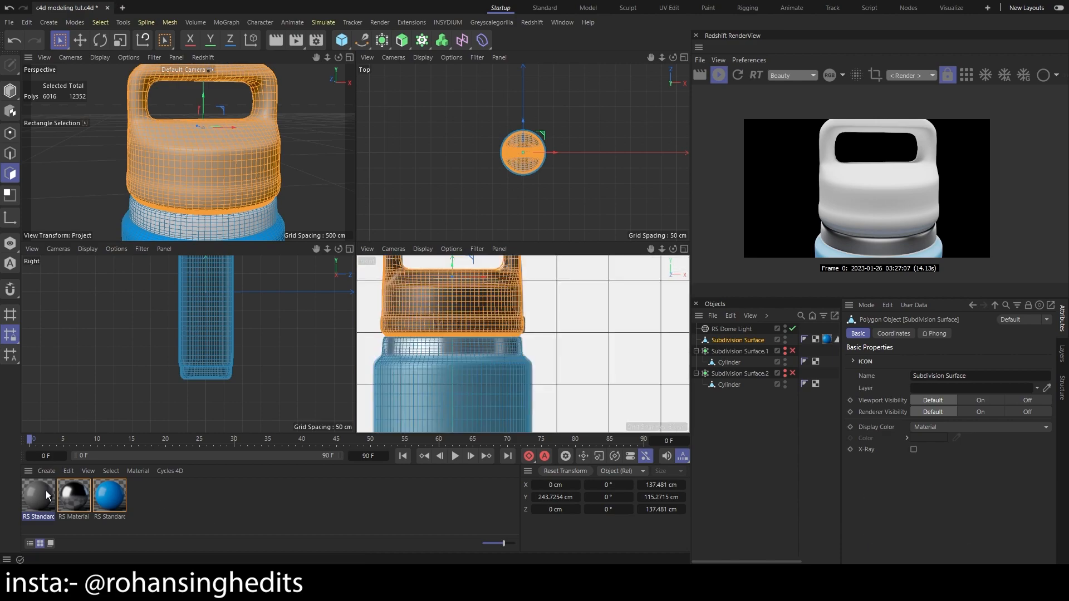
pyautogui.moveTo(475, 299); pyautogui.dragTo(360, 202)
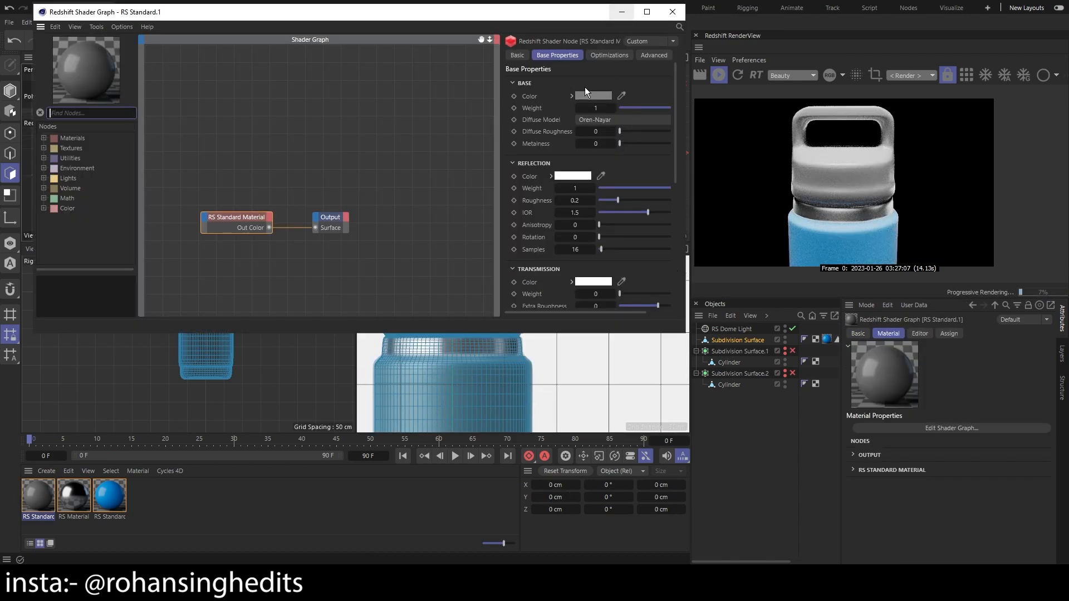
# Set the cap material's base color to near-black, RGB 20, 20, 20
pyautogui.click(591, 96)
pyautogui.click(484, 224)
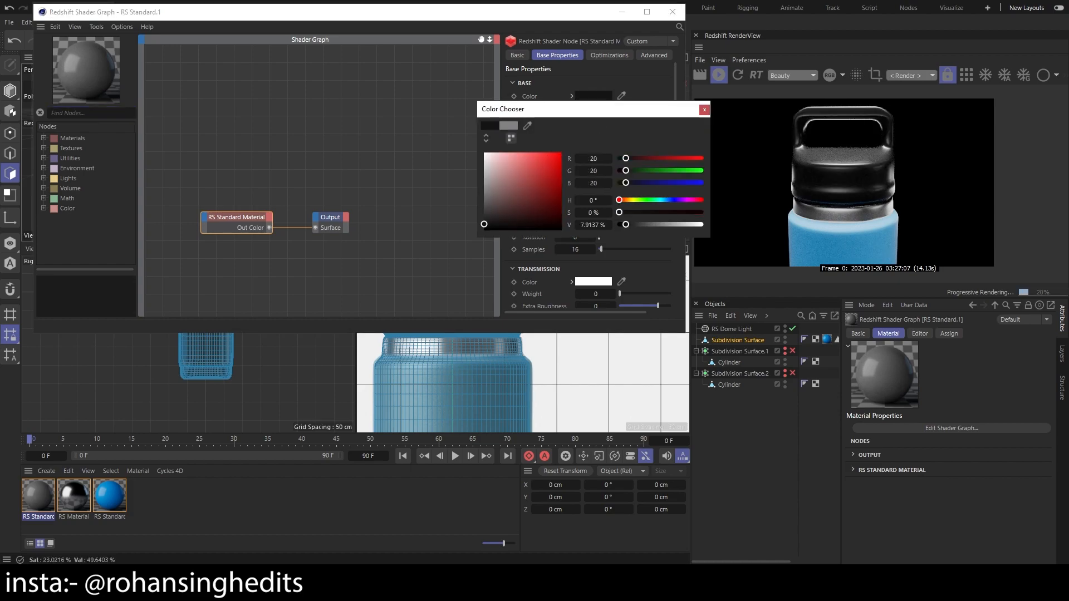
pyautogui.click(705, 109)
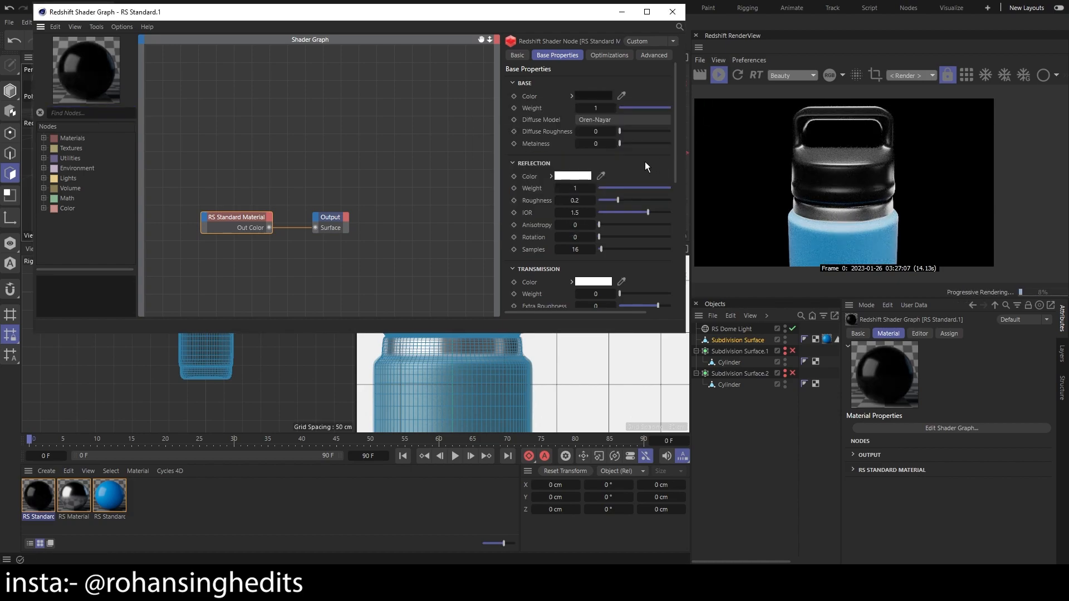
# Set the cap material's reflection weight to about 0.139 and its reflection roughness to about 0.672
pyautogui.click(591, 96)
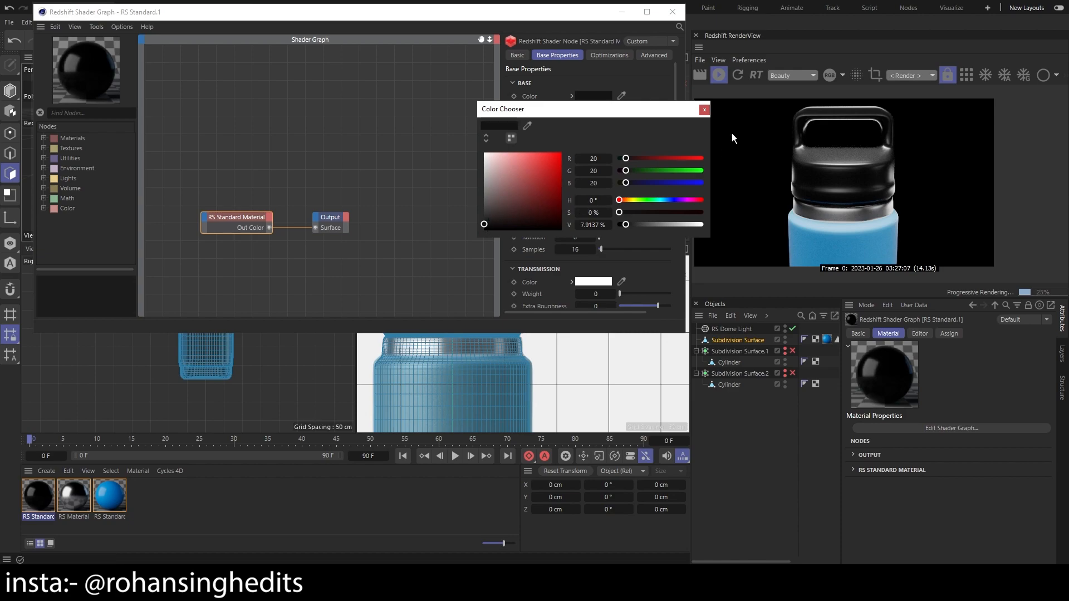
pyautogui.click(705, 110)
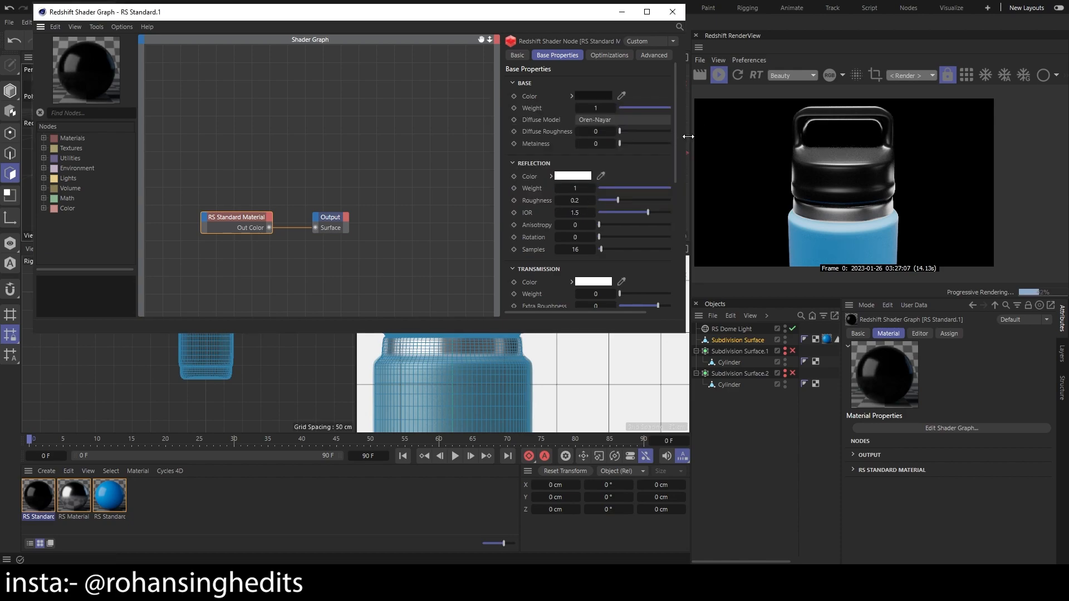
pyautogui.moveTo(688, 136); pyautogui.dragTo(715, 136)
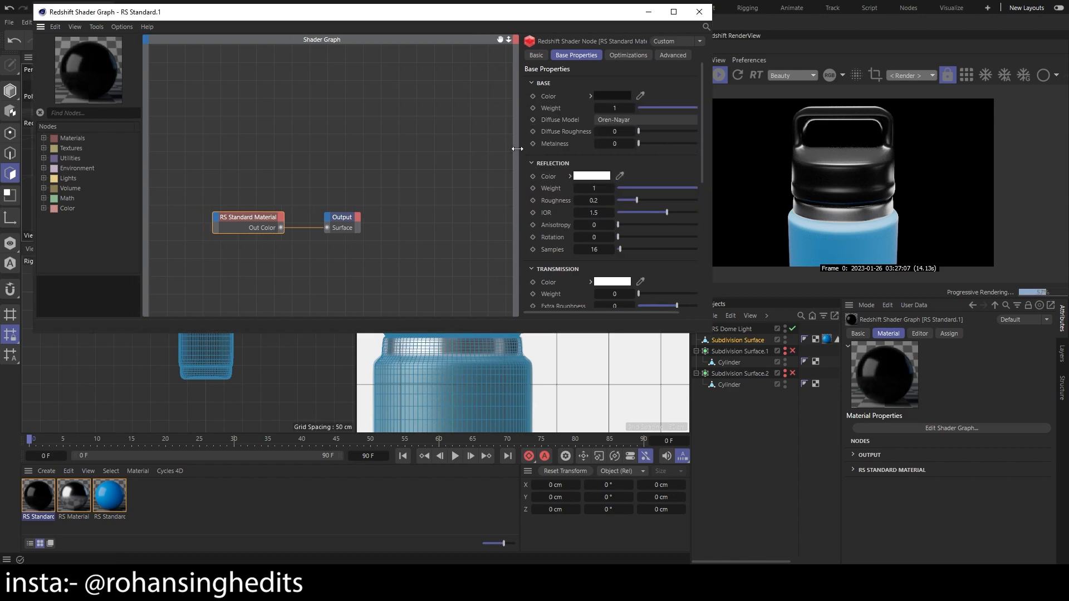
pyautogui.moveTo(518, 148); pyautogui.dragTo(449, 144)
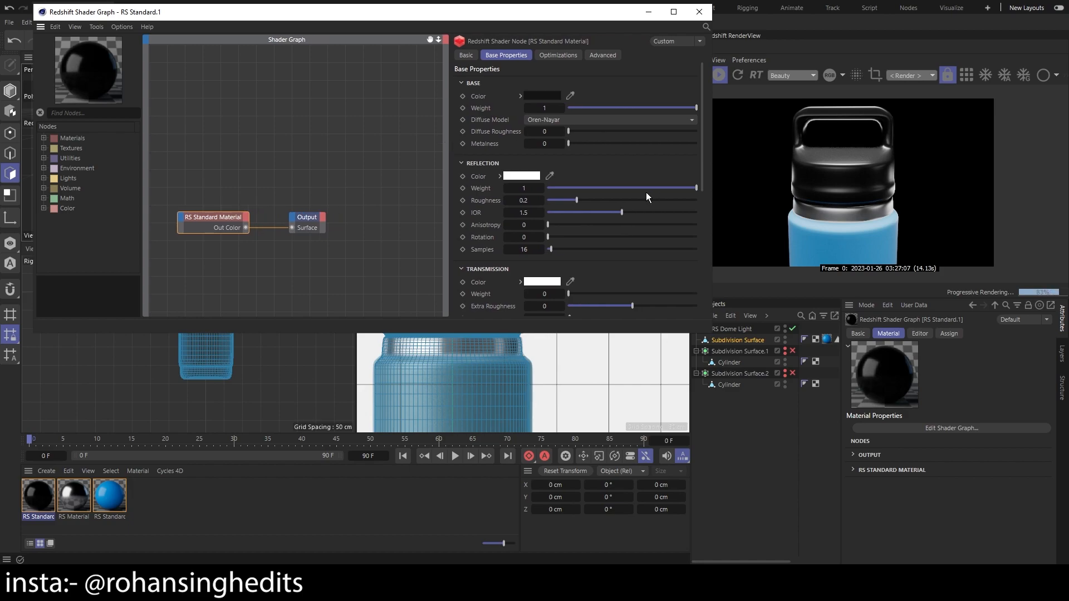
pyautogui.moveTo(665, 187); pyautogui.dragTo(564, 186)
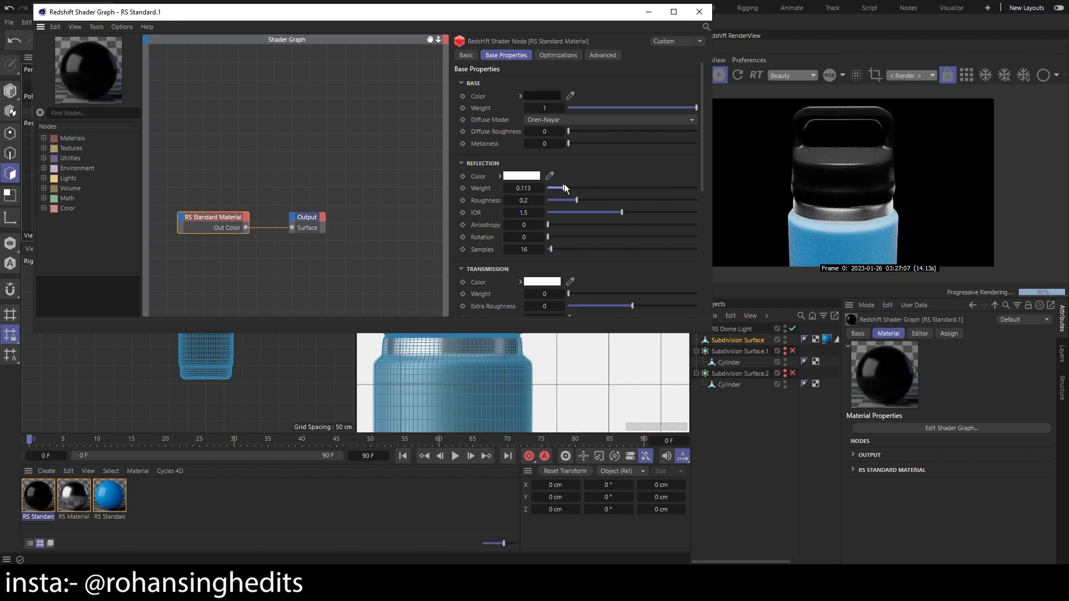
pyautogui.moveTo(576, 200); pyautogui.dragTo(648, 205)
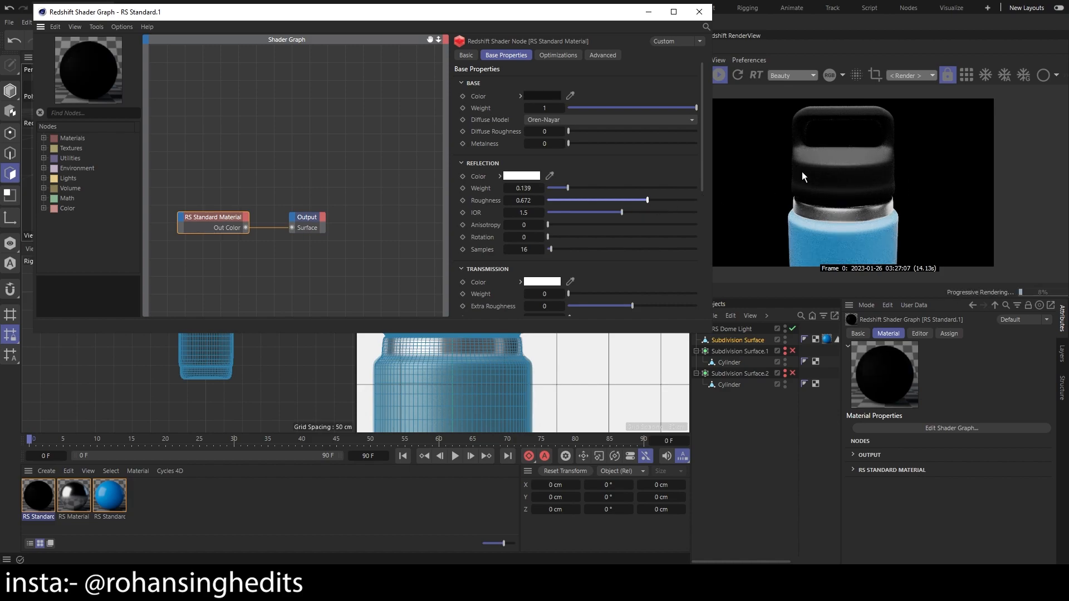
pyautogui.click(699, 12)
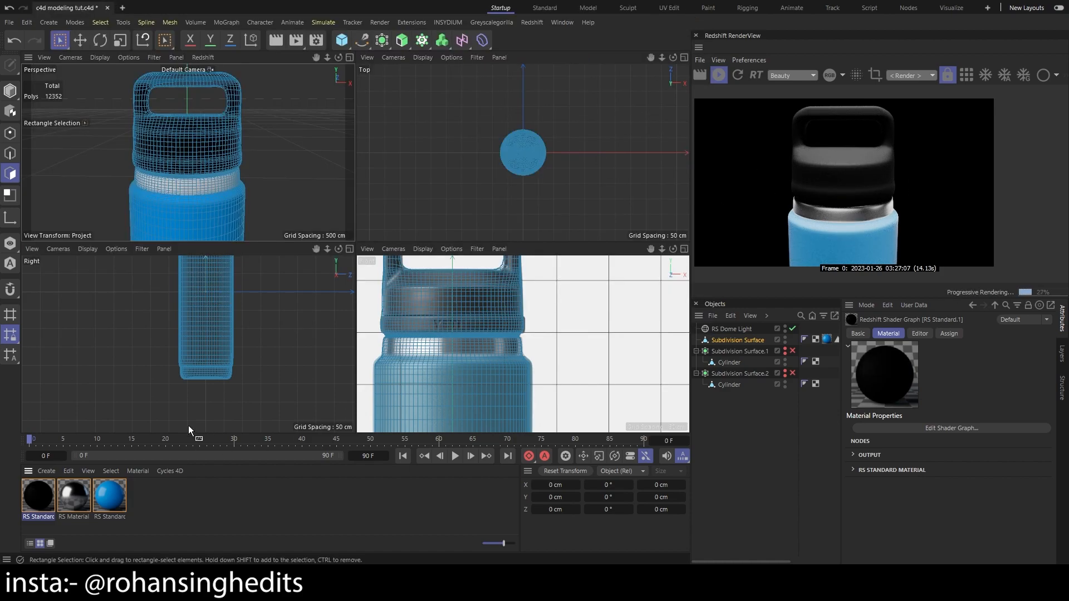
# Review the diffuse and reflection settings of the aluminium RS Material used on the metal bands
pyautogui.doubleClick(74, 495)
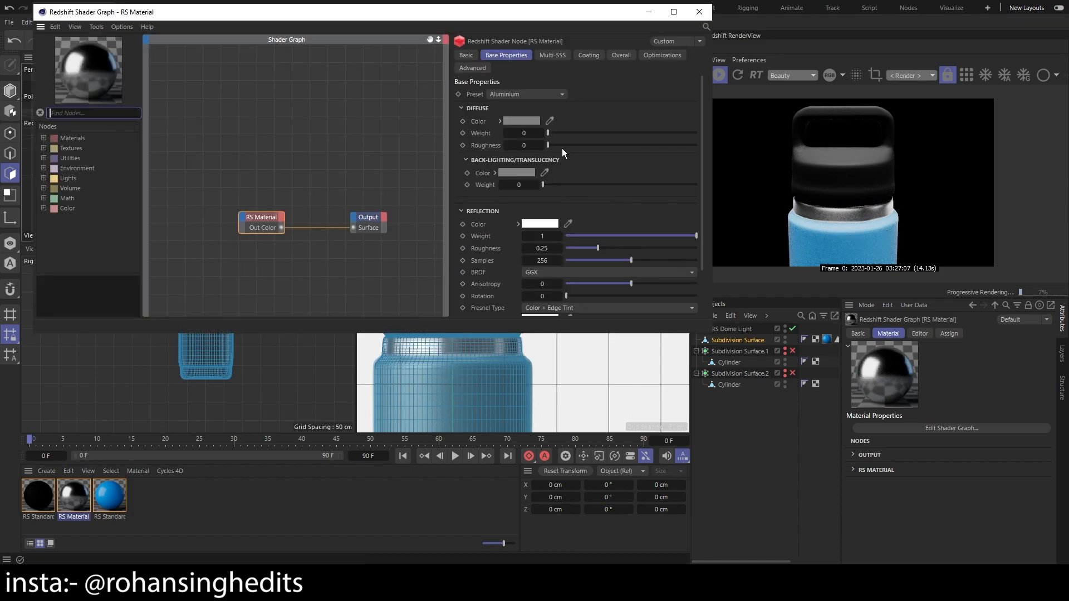
pyautogui.moveTo(702, 148); pyautogui.dragTo(708, 198)
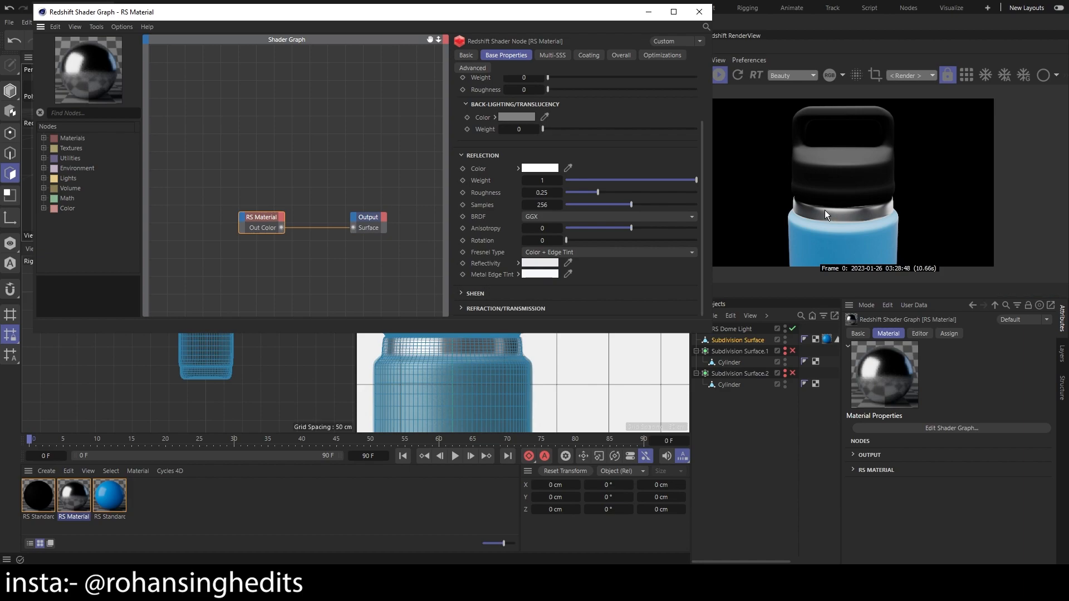
pyautogui.click(699, 12)
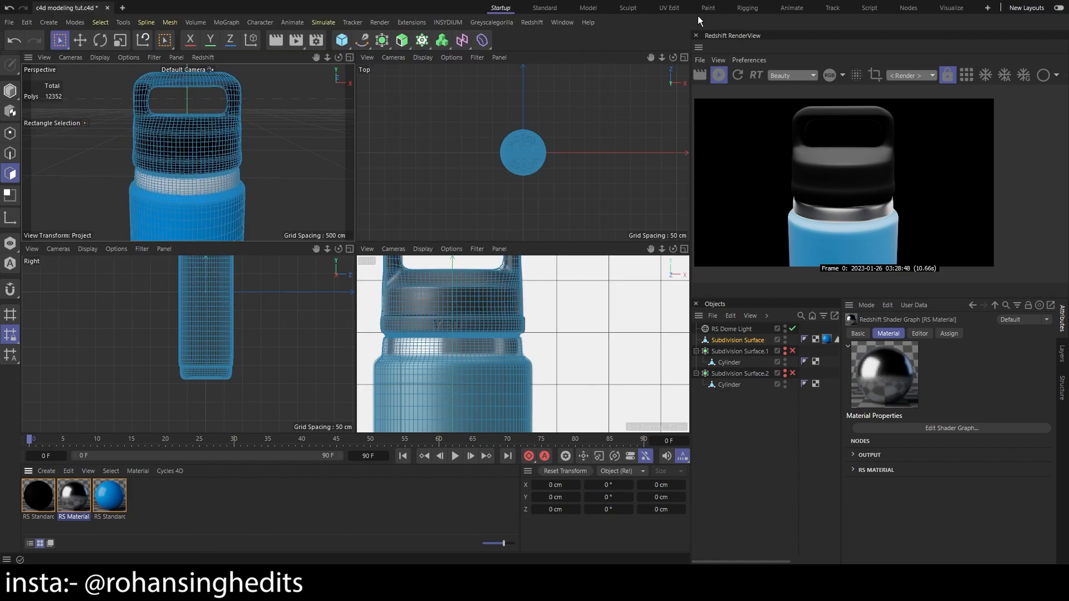
# Clear the polygon selection and examine the bottle's blue body in the front and perspective views
pyautogui.press('1')
pyautogui.moveTo(555, 369)
pyautogui.mouseDown()
pyautogui.moveTo(545, 373)
pyautogui.moveTo(560, 335)
pyautogui.moveTo(542, 358)
pyautogui.moveTo(589, 334)
pyautogui.mouseUp()
pyautogui.scroll(-3, 584, 376)
pyautogui.press('1')
pyautogui.scroll(2, 568, 359)
pyautogui.scroll(2, 528, 369)
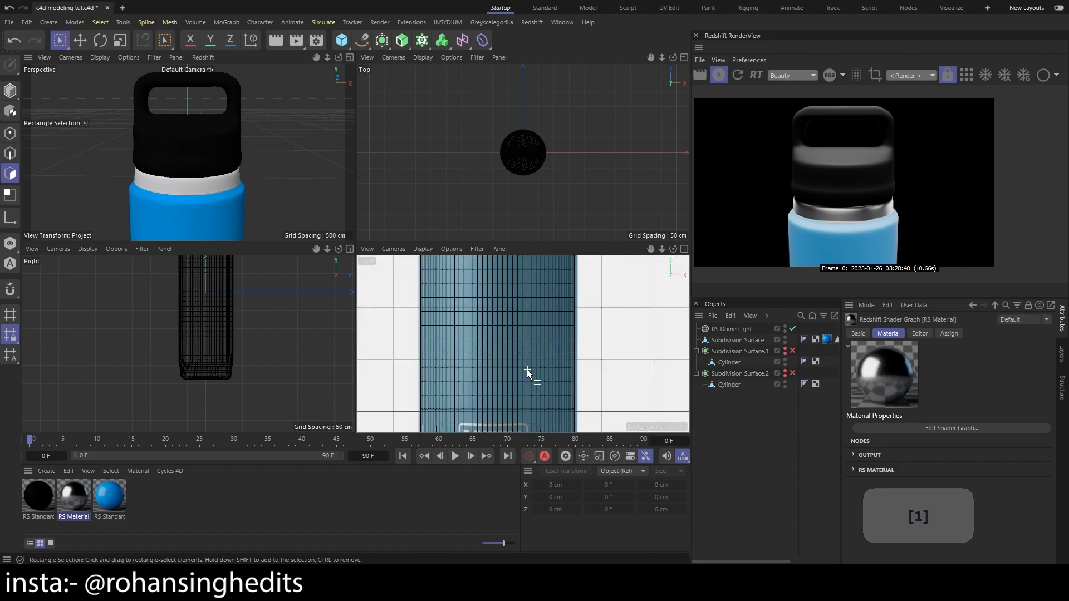
pyautogui.scroll(-3, 923, 216)
pyautogui.scroll(2, 923, 218)
pyautogui.press('1')
pyautogui.moveTo(289, 186); pyautogui.dragTo(275, 129)
pyautogui.scroll(-4, 280, 146)
pyautogui.press('3')
pyautogui.press('1')
pyautogui.scroll(-2, 643, 351)
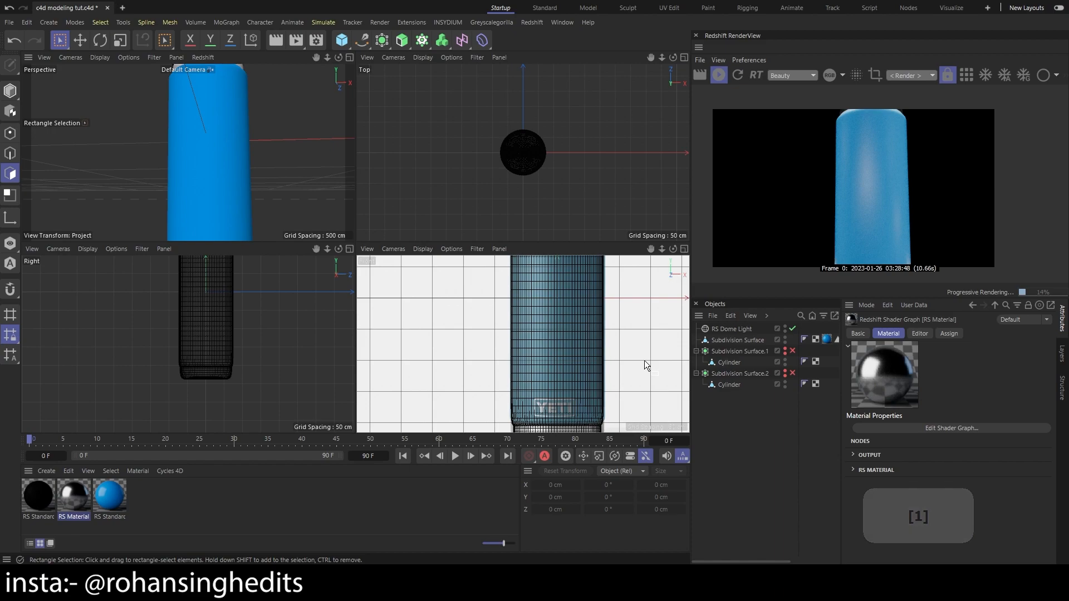
# Increase the reflection roughness of the bottle body's blue RS Standard material
pyautogui.doubleClick(109, 496)
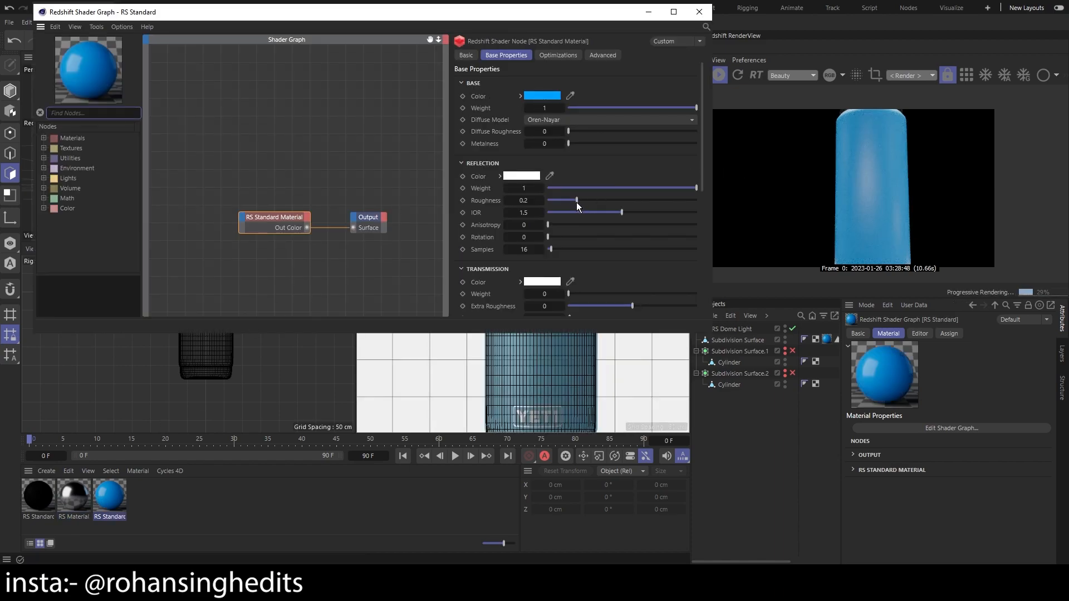
pyautogui.moveTo(576, 203); pyautogui.dragTo(603, 205)
pyautogui.click(699, 11)
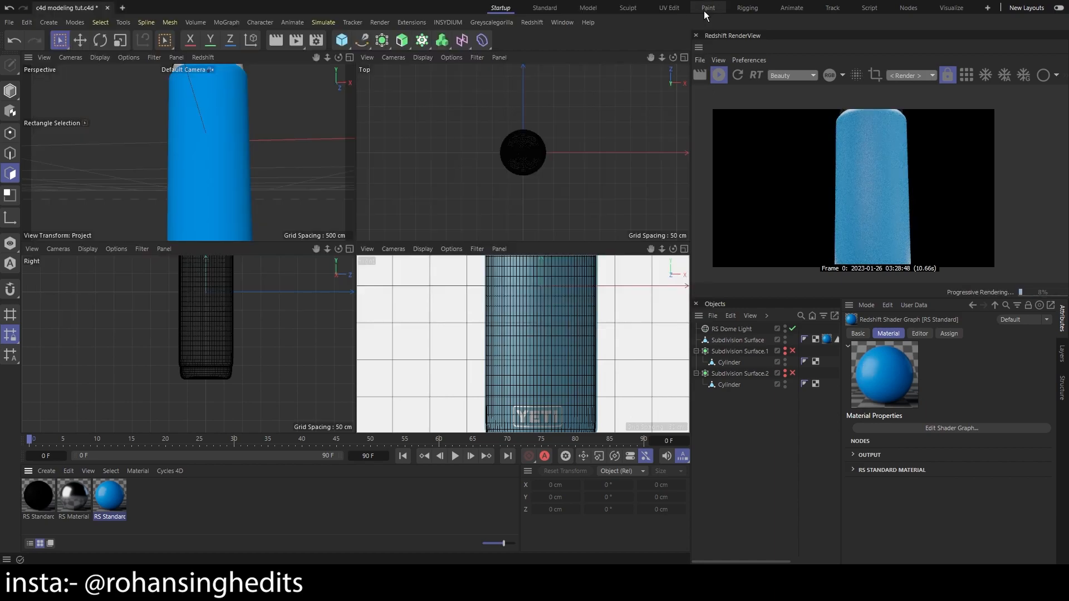
# Examine the whole textured bottle in the perspective view and the Redshift render preview
pyautogui.scroll(-3, 245, 225)
pyautogui.press('3')
pyautogui.moveTo(222, 175)
pyautogui.mouseDown()
pyautogui.moveTo(245, 206)
pyautogui.moveTo(213, 159)
pyautogui.moveTo(226, 139)
pyautogui.moveTo(192, 159)
pyautogui.moveTo(212, 160)
pyautogui.mouseUp()
pyautogui.press('1')
pyautogui.press('3')
pyautogui.press('1')
pyautogui.scroll(2, 213, 160)
pyautogui.scroll(-2, 212, 160)
pyautogui.scroll(2, 213, 160)
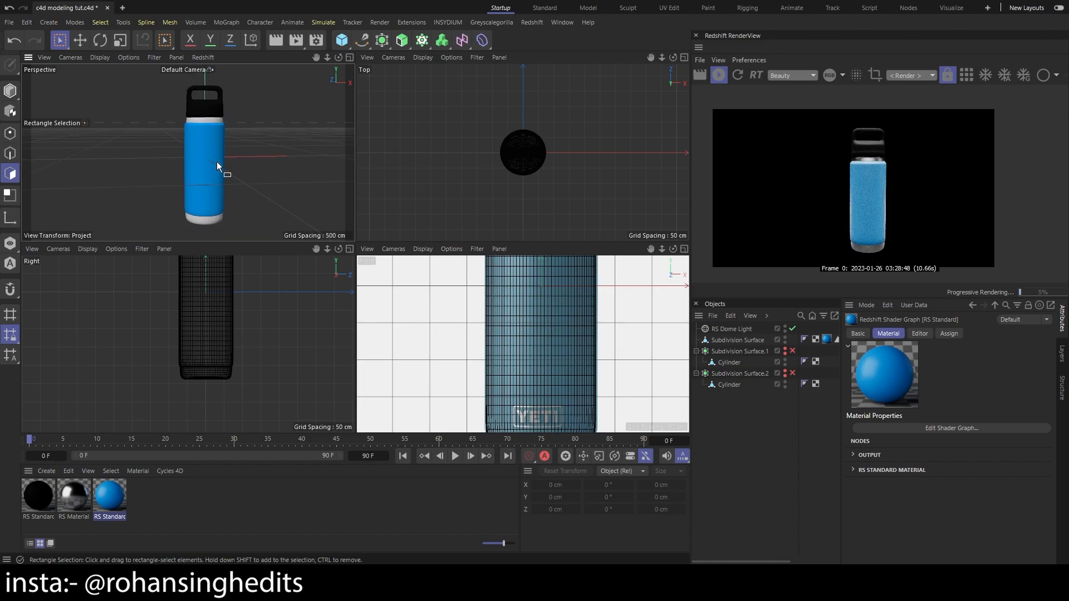
# Disable the HDRI dome light and frame the whole bottle upright in the perspective view
pyautogui.click(727, 329)
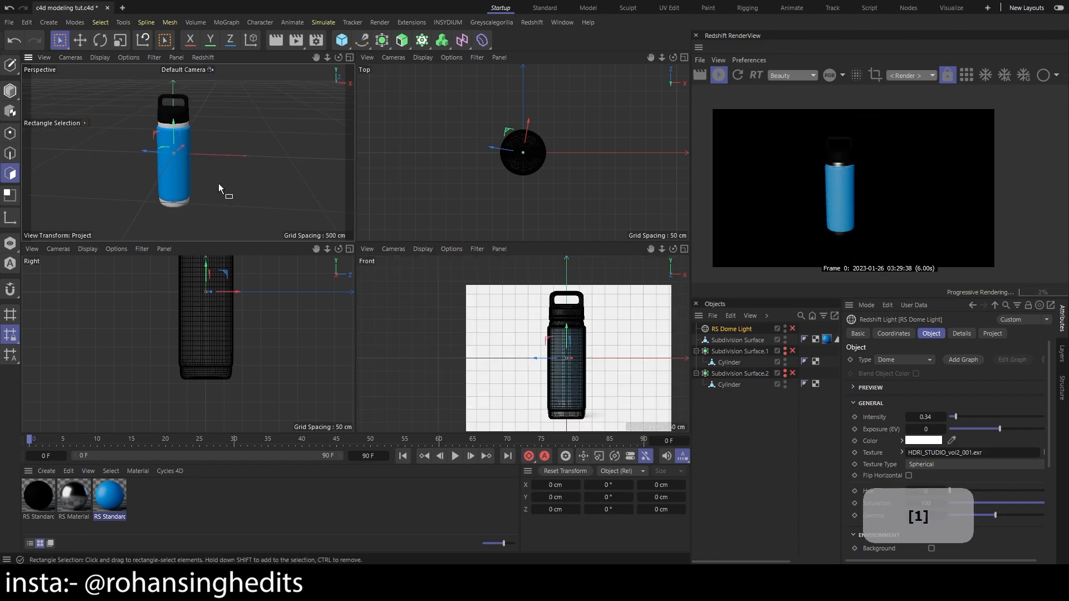
pyautogui.scroll(-3, 218, 183)
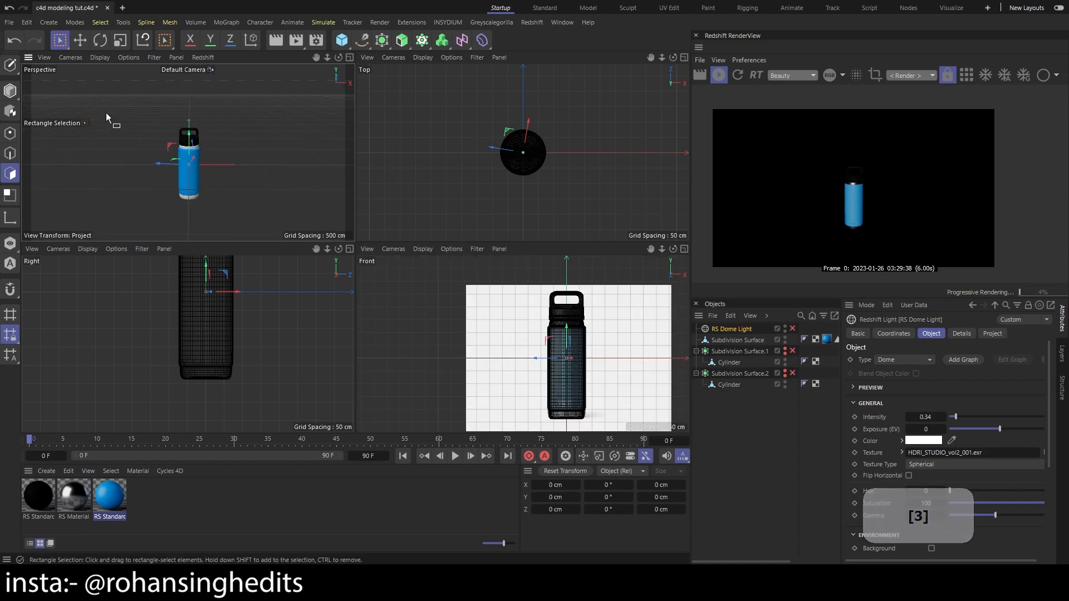
pyautogui.moveTo(141, 149)
pyautogui.mouseDown()
pyautogui.moveTo(148, 156)
pyautogui.moveTo(97, 208)
pyautogui.moveTo(229, 132)
pyautogui.moveTo(246, 144)
pyautogui.moveTo(249, 115)
pyautogui.mouseUp()
pyautogui.press('3')
pyautogui.scroll(7, 206, 170)
pyautogui.press('1')
pyautogui.moveTo(229, 173); pyautogui.dragTo(245, 176)
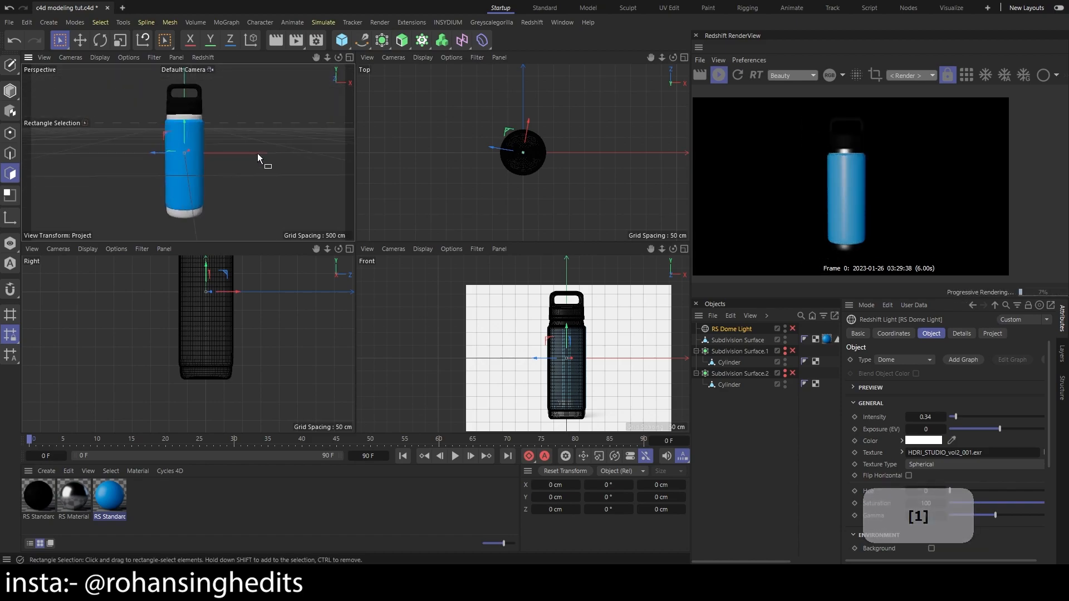
# Add a Redshift camera and look through it with the full bottle in frame
pyautogui.click(255, 152)
pyautogui.click(532, 22)
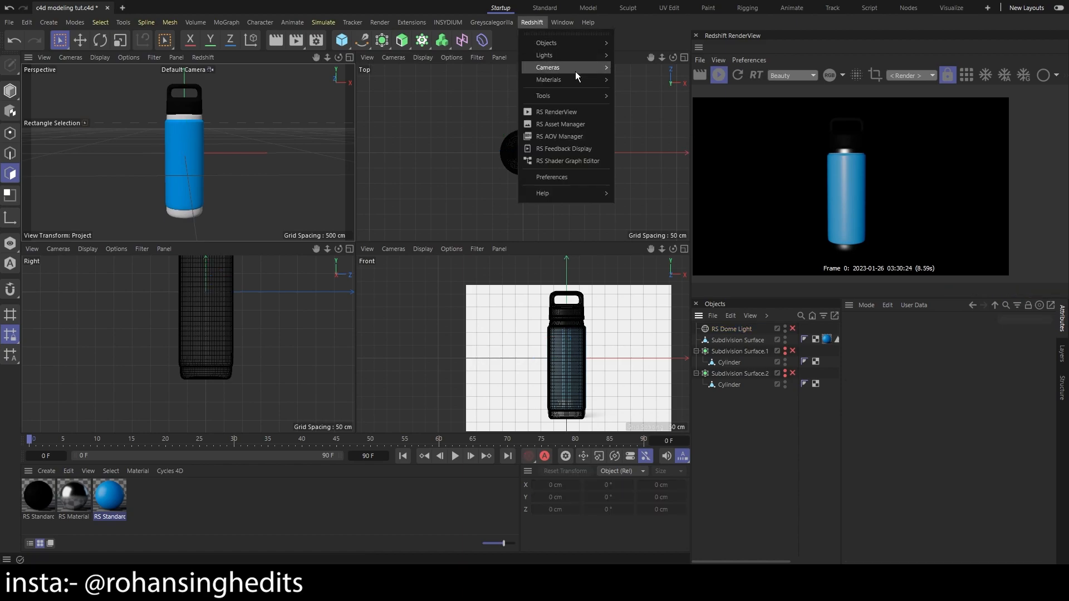
pyautogui.moveTo(592, 67)
pyautogui.click(637, 71)
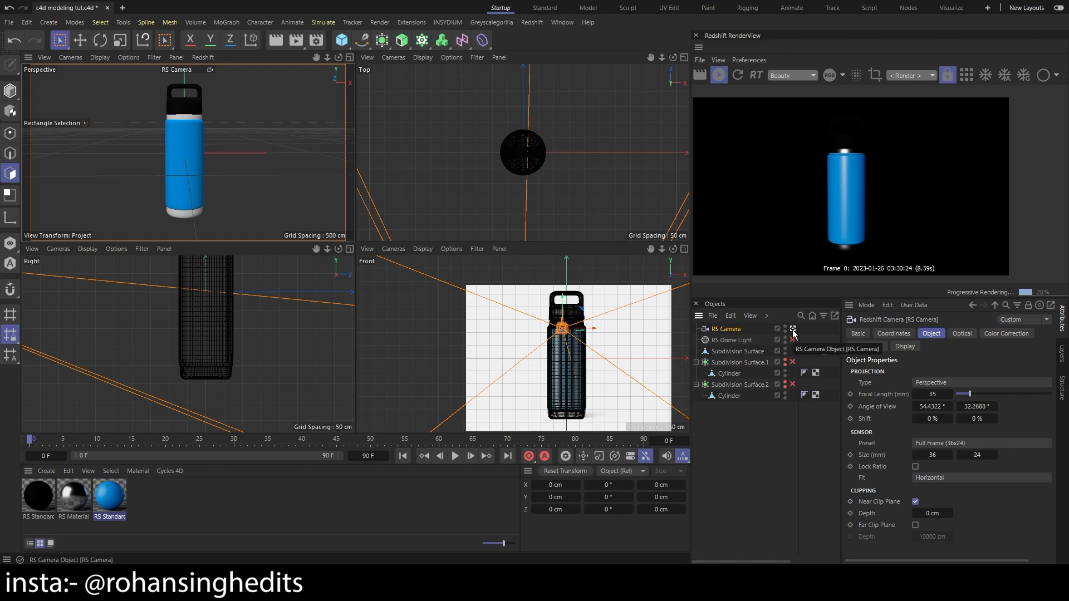
pyautogui.press('1')
pyautogui.moveTo(222, 189); pyautogui.dragTo(241, 176)
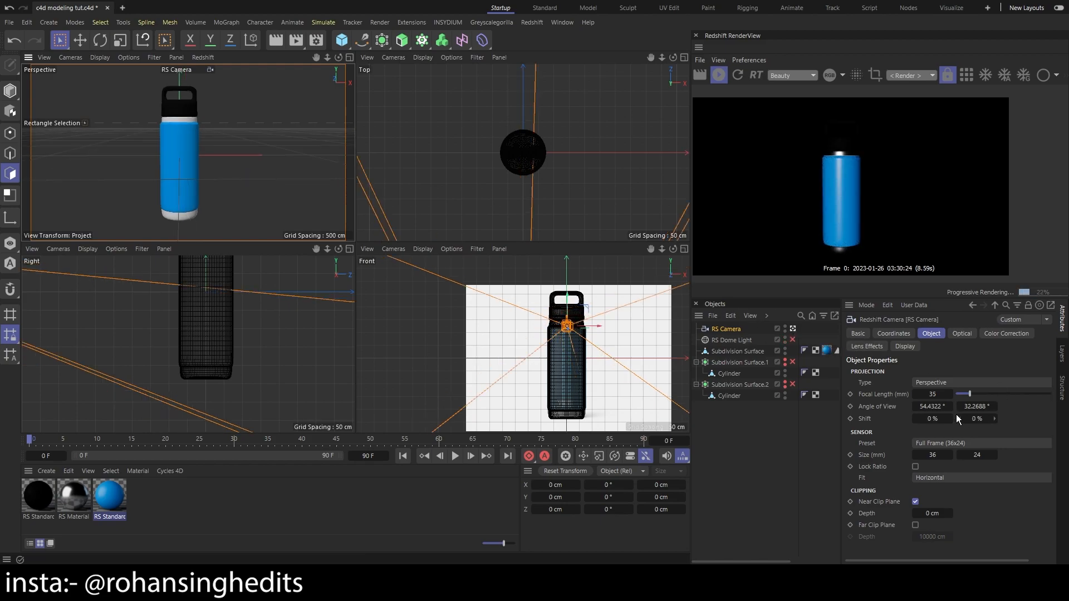
# Set the Redshift camera's focal length to 120 mm
pyautogui.click(935, 394)
pyautogui.write('120')
pyautogui.press('Return')
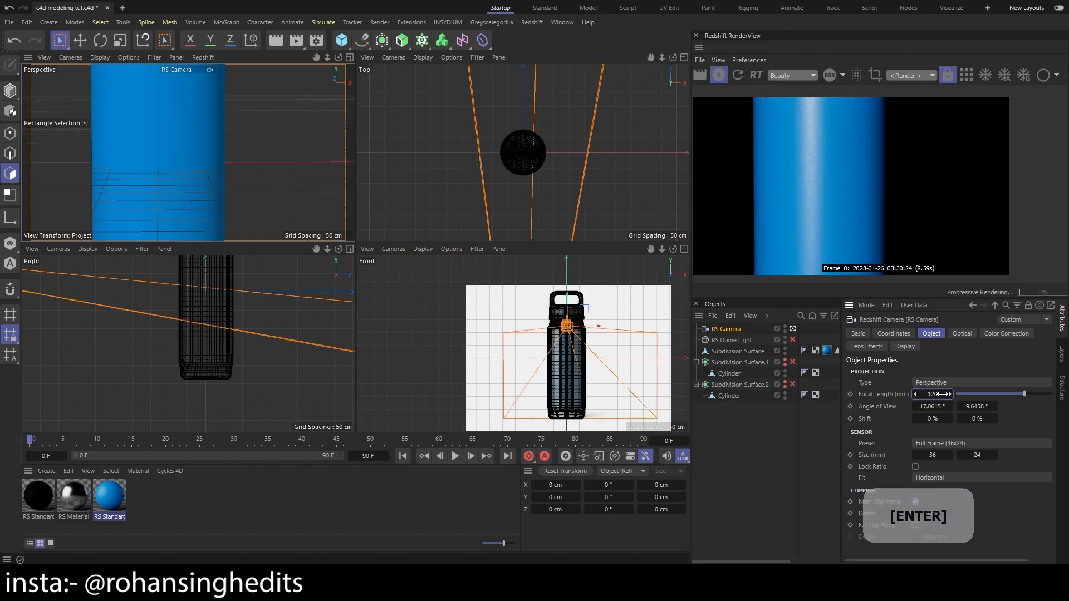
# Pull the camera back and give it a 34° bank, framing the bottle diagonally from below
pyautogui.scroll(-10, 229, 195)
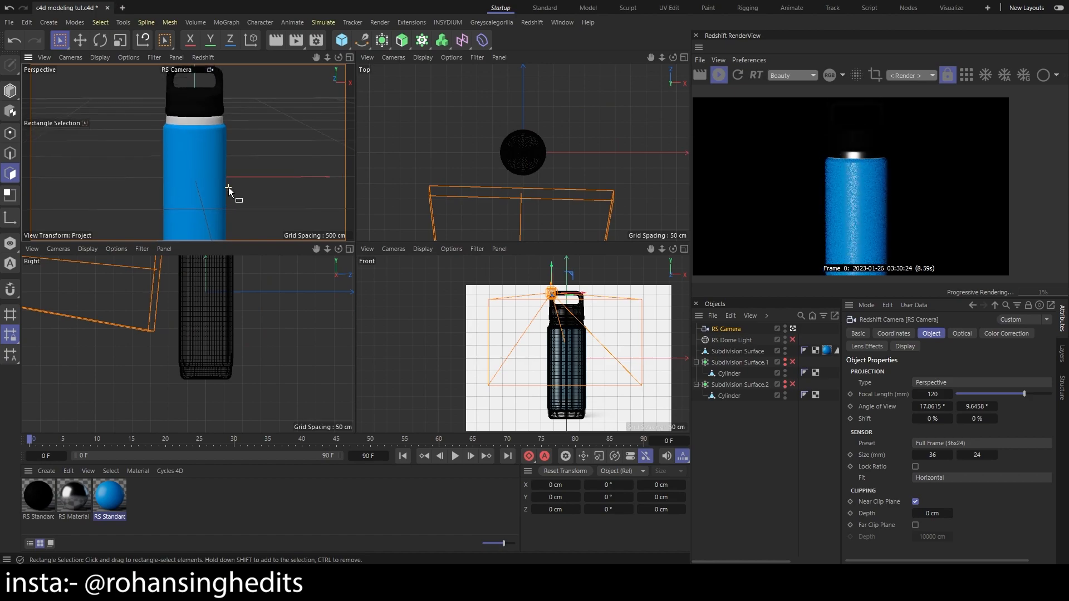
pyautogui.scroll(-3, 229, 188)
pyautogui.press('1')
pyautogui.moveTo(292, 193); pyautogui.dragTo(275, 178)
pyautogui.hotkey('ctrl', 'z')
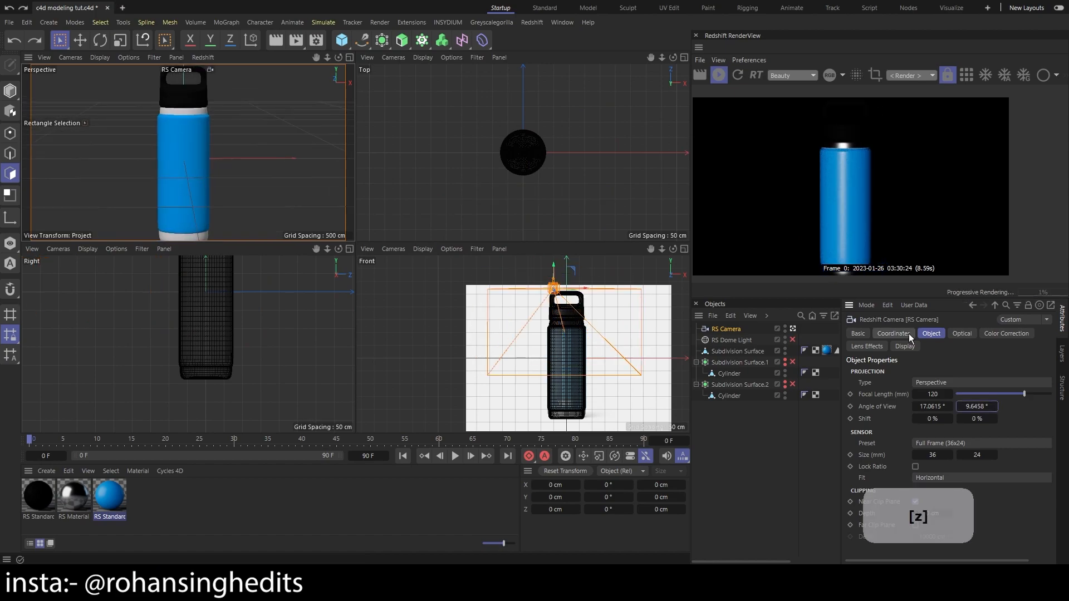
pyautogui.click(909, 336)
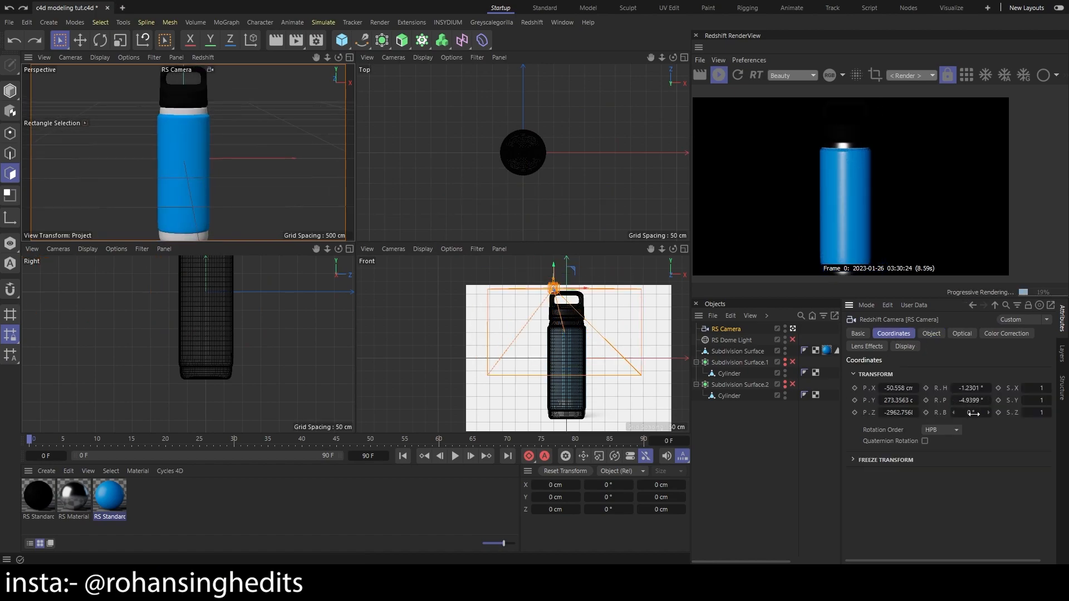
pyautogui.moveTo(972, 413); pyautogui.dragTo(1000, 412)
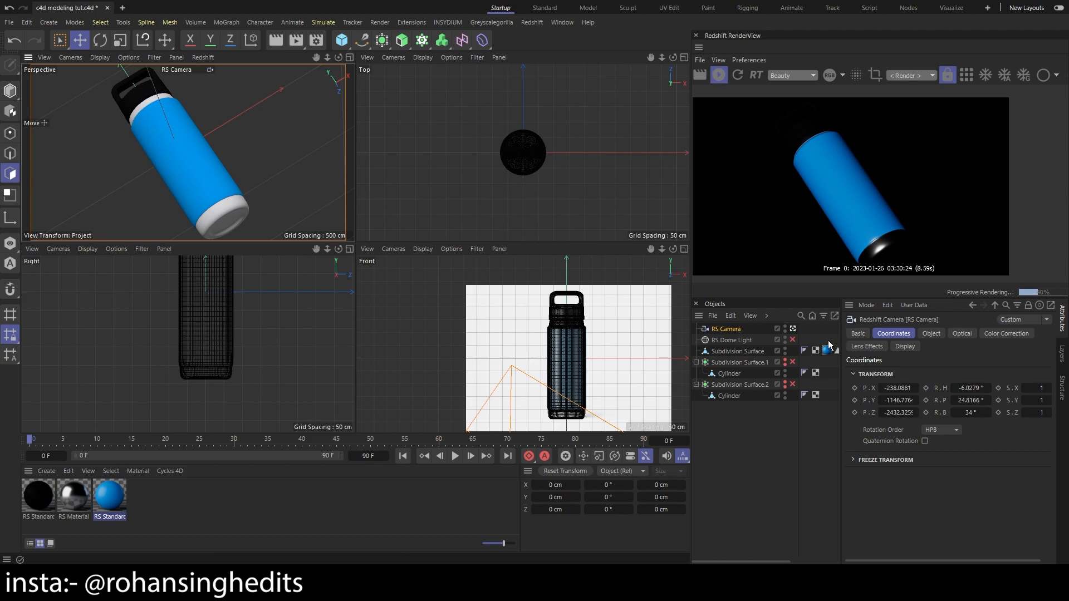
# Return the perspective viewport to the default camera and set the render preview to use RS Camera
pyautogui.keyDown('ctrl'); pyautogui.click(793, 329); pyautogui.keyUp('ctrl')
pyautogui.click(794, 329)
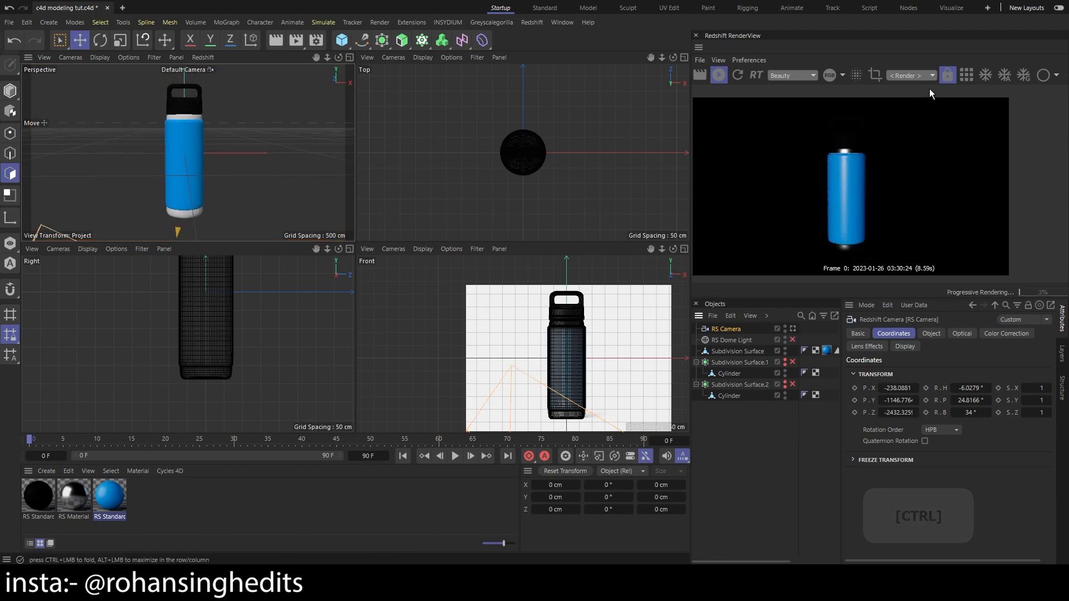
pyautogui.click(925, 75)
pyautogui.click(914, 113)
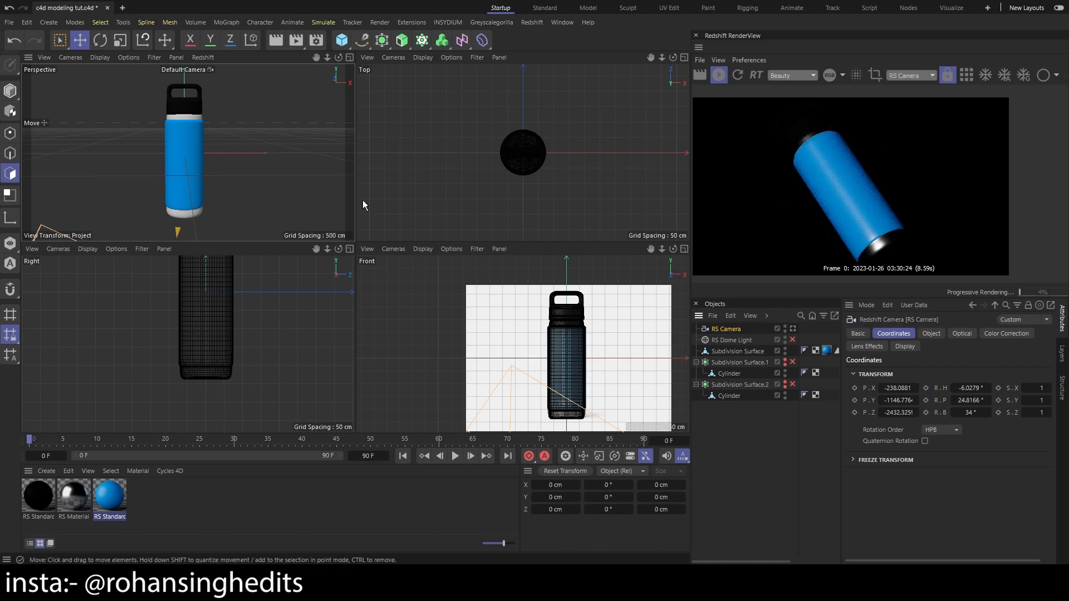
# Add a Redshift area light, move it to about X -622, Y 300, Z -1093 cm, and rotate it toward the bottle
pyautogui.scroll(-2, 199, 165)
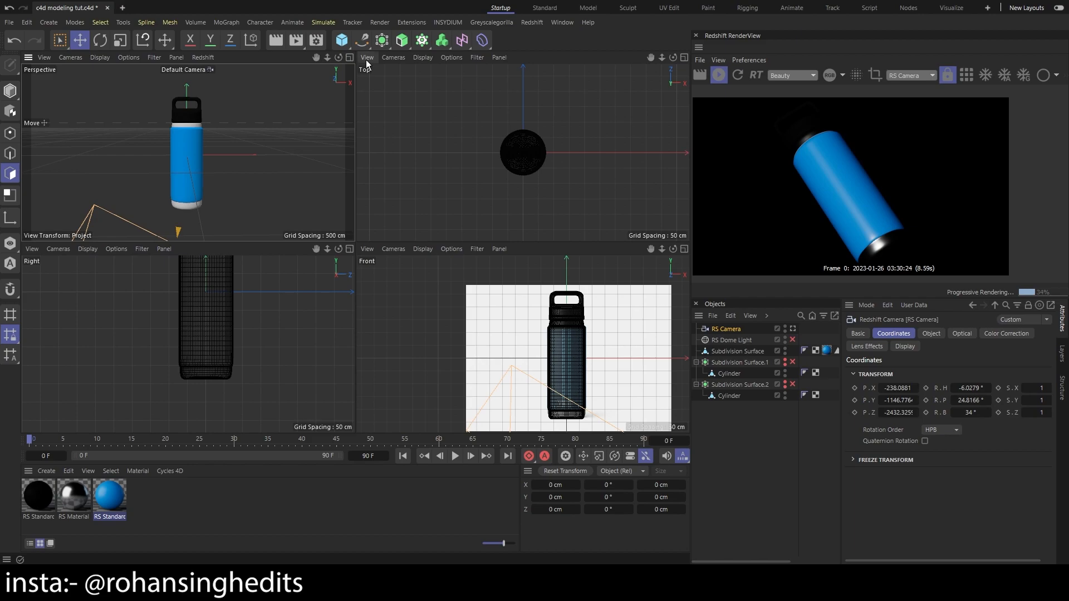
pyautogui.click(530, 23)
pyautogui.moveTo(584, 55)
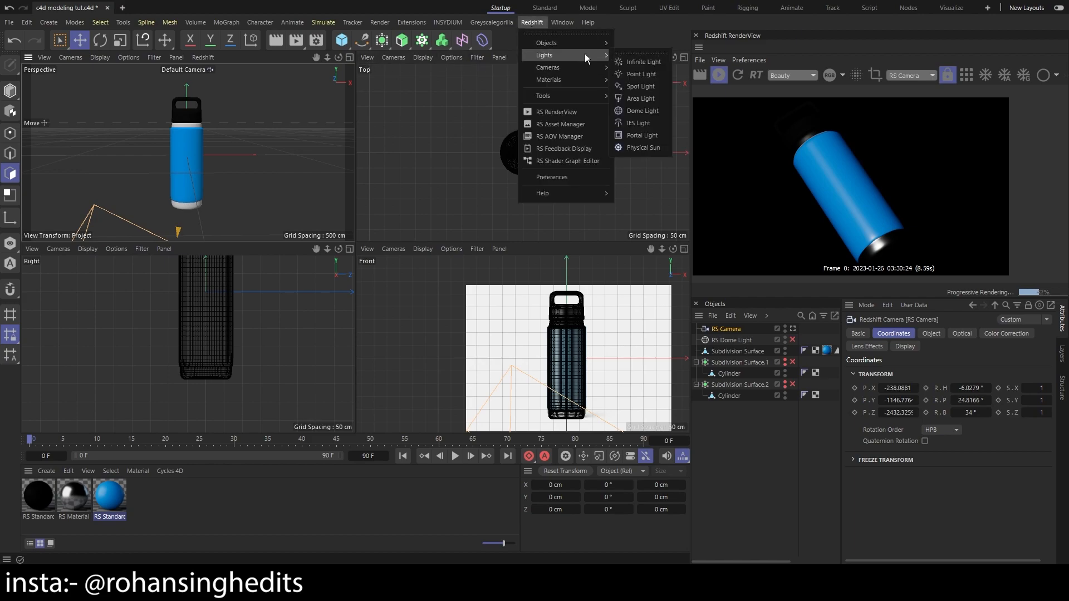
pyautogui.click(640, 98)
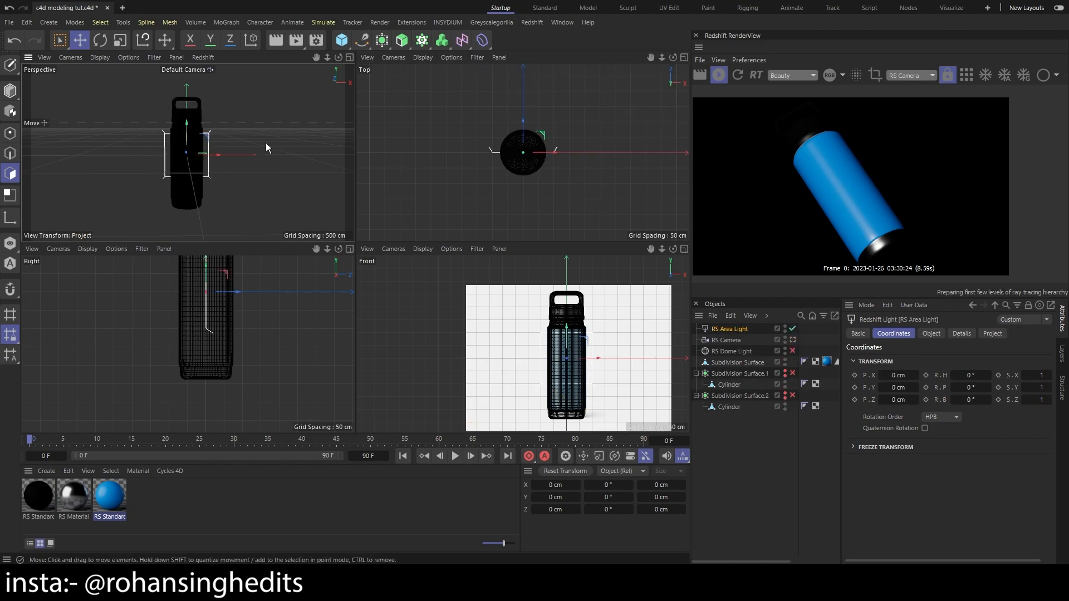
pyautogui.moveTo(235, 190); pyautogui.dragTo(150, 162)
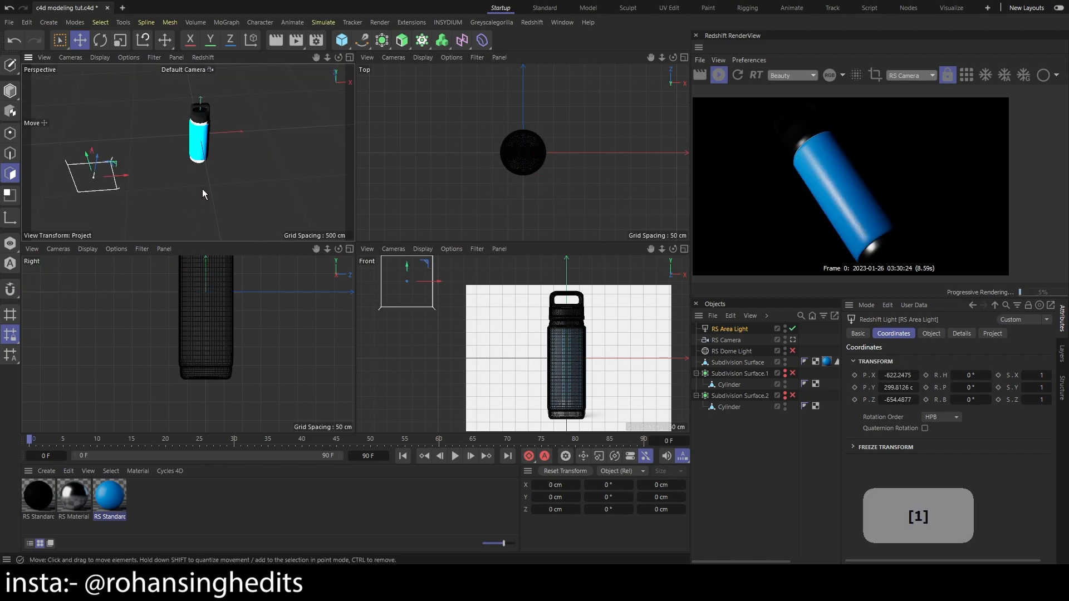
pyautogui.moveTo(202, 190); pyautogui.dragTo(205, 162)
pyautogui.moveTo(103, 127); pyautogui.dragTo(99, 167)
pyautogui.moveTo(188, 152); pyautogui.dragTo(201, 158)
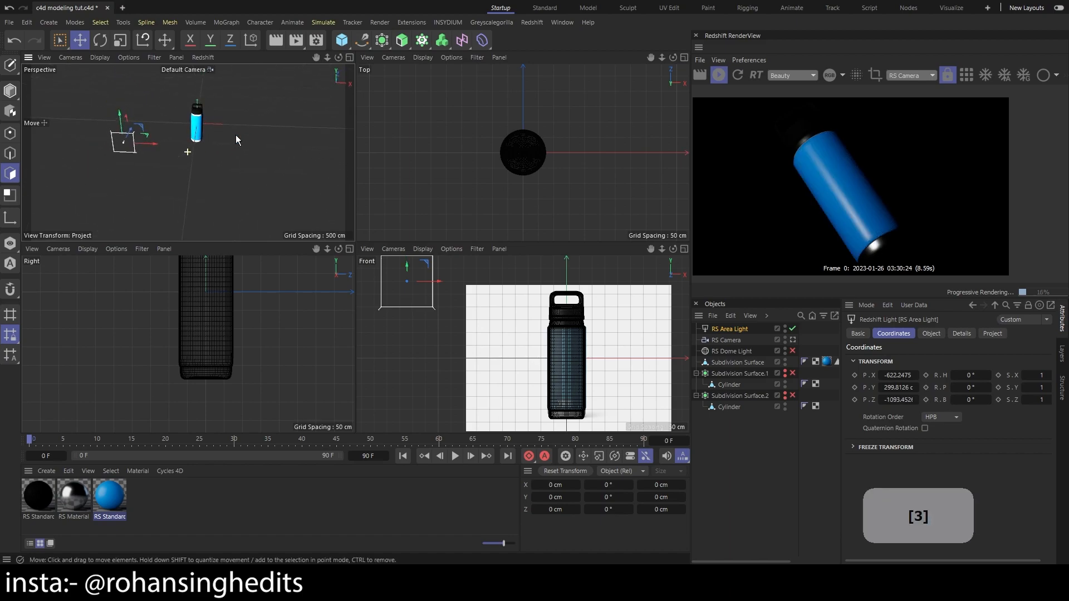
pyautogui.press('r')
pyautogui.moveTo(124, 149); pyautogui.dragTo(132, 152)
# Add a second Redshift area light to the scene
pyautogui.click(566, 24)
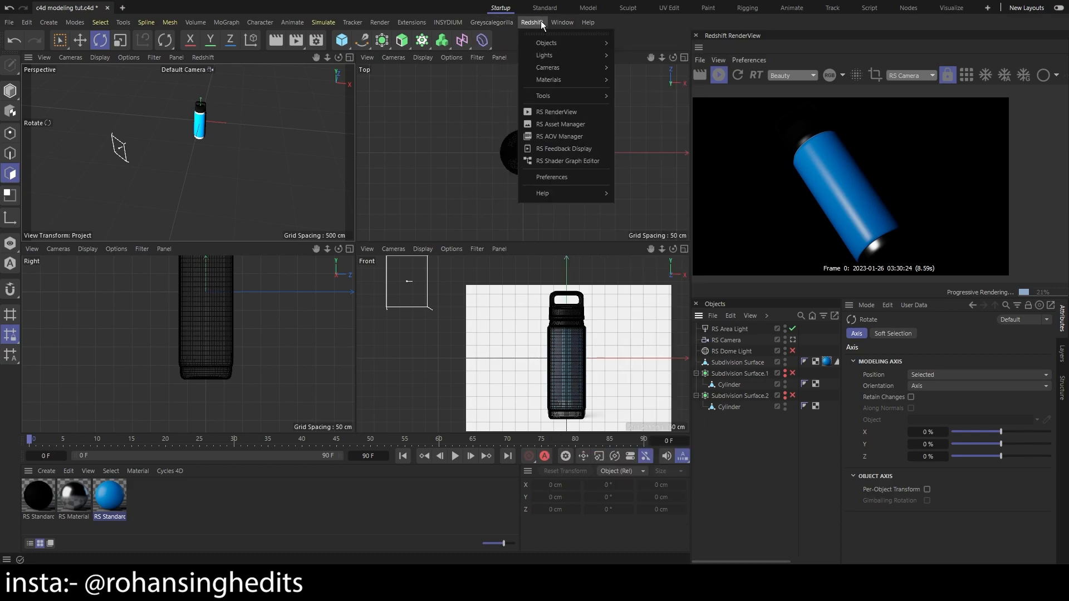
pyautogui.moveTo(582, 57)
pyautogui.click(641, 98)
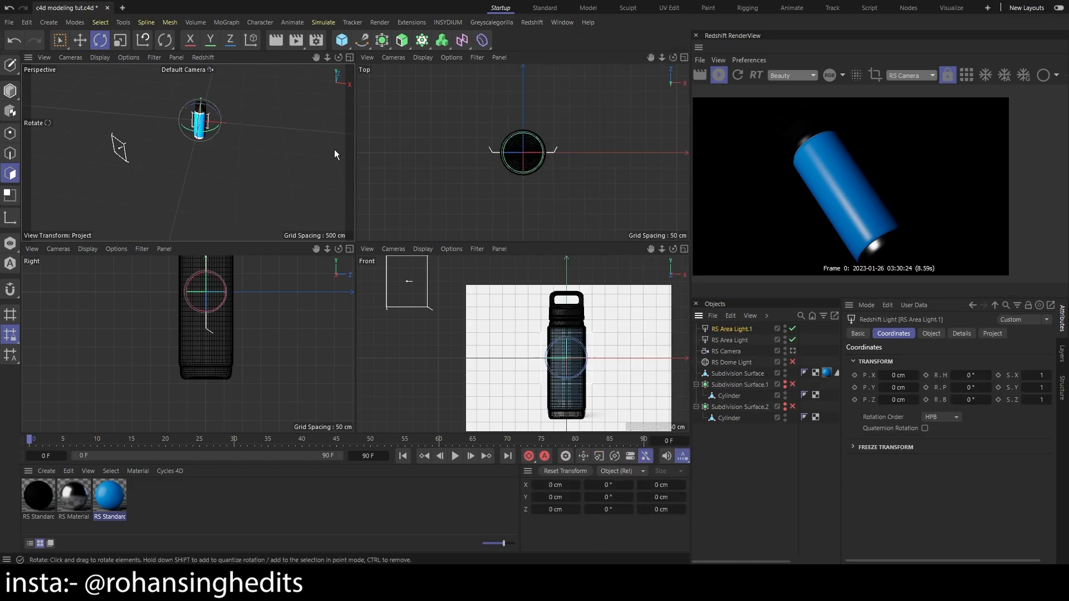
# Move the second area light away from the origin along the Z axis, placing it well behind the bottle
pyautogui.press('3')
pyautogui.moveTo(185, 139); pyautogui.dragTo(93, 121)
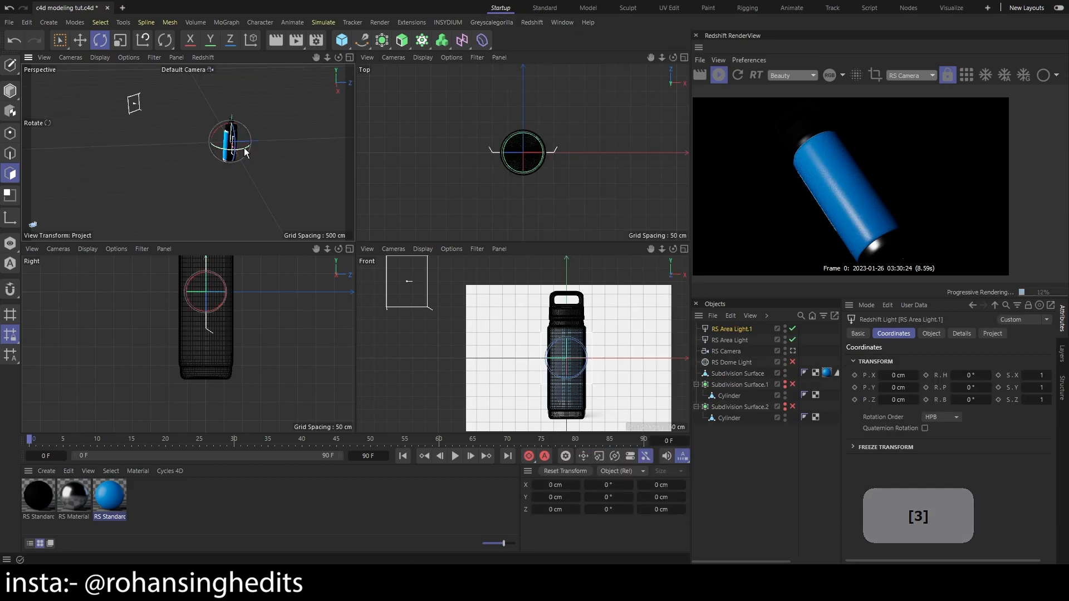
pyautogui.press('e')
pyautogui.moveTo(258, 144); pyautogui.dragTo(306, 146)
pyautogui.press('r')
pyautogui.moveTo(195, 100)
pyautogui.keyDown('shift'); pyautogui.mouseDown()
pyautogui.moveTo(235, 74)
pyautogui.moveTo(201, 69)
pyautogui.moveTo(188, 88)
pyautogui.mouseUp(); pyautogui.keyUp('shift')
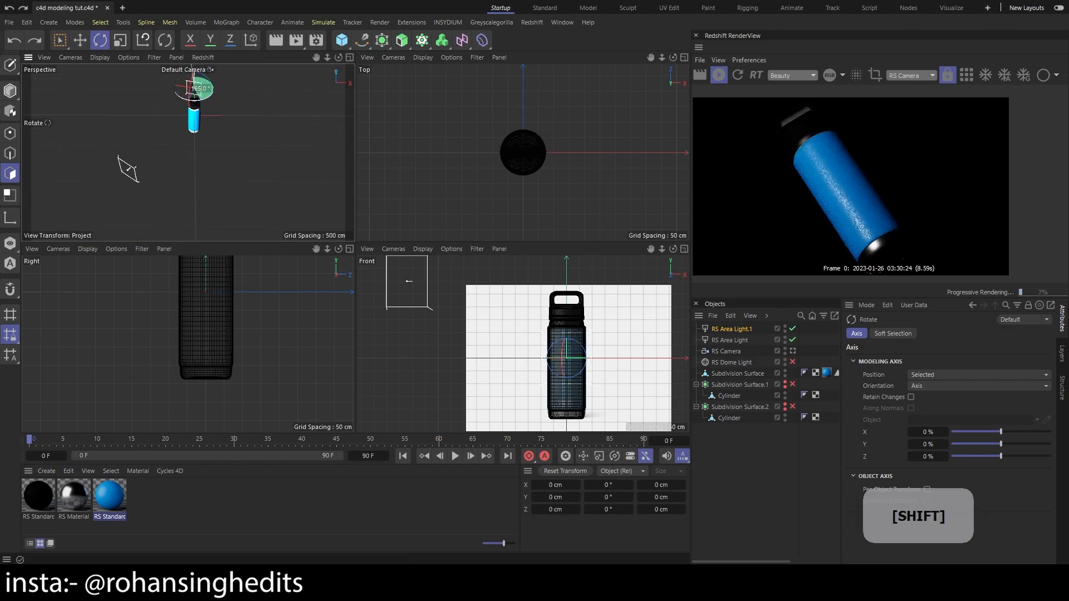
pyautogui.press('1')
pyautogui.moveTo(228, 127); pyautogui.dragTo(220, 167)
pyautogui.scroll(5, 219, 167)
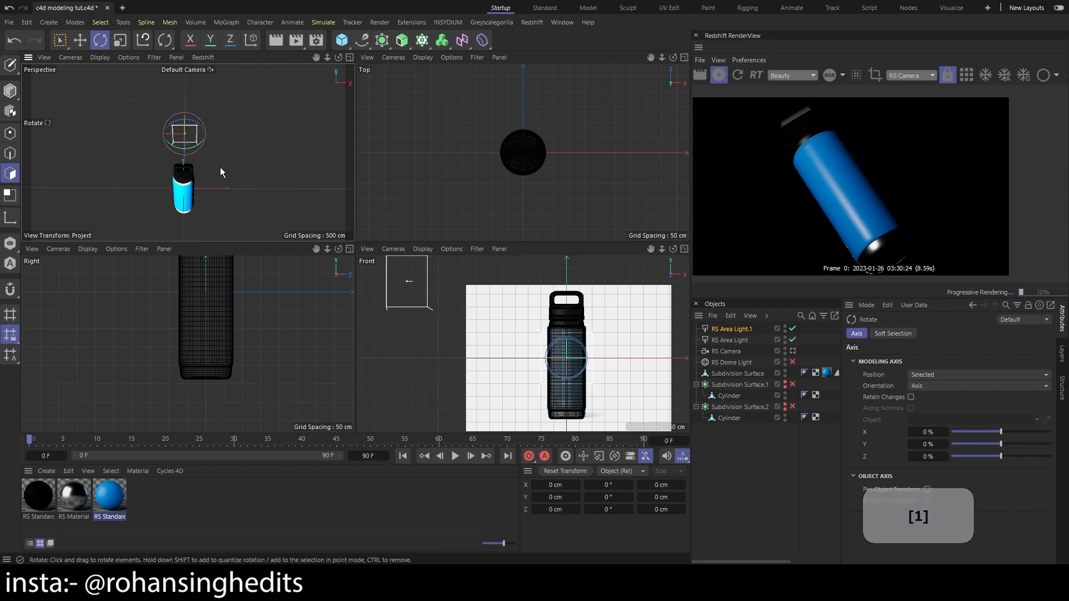
# Shift the second area light along positive X to one side of the bottle and rotate it toward the bottle
pyautogui.press('e')
pyautogui.moveTo(149, 126); pyautogui.dragTo(217, 126)
pyautogui.press('r')
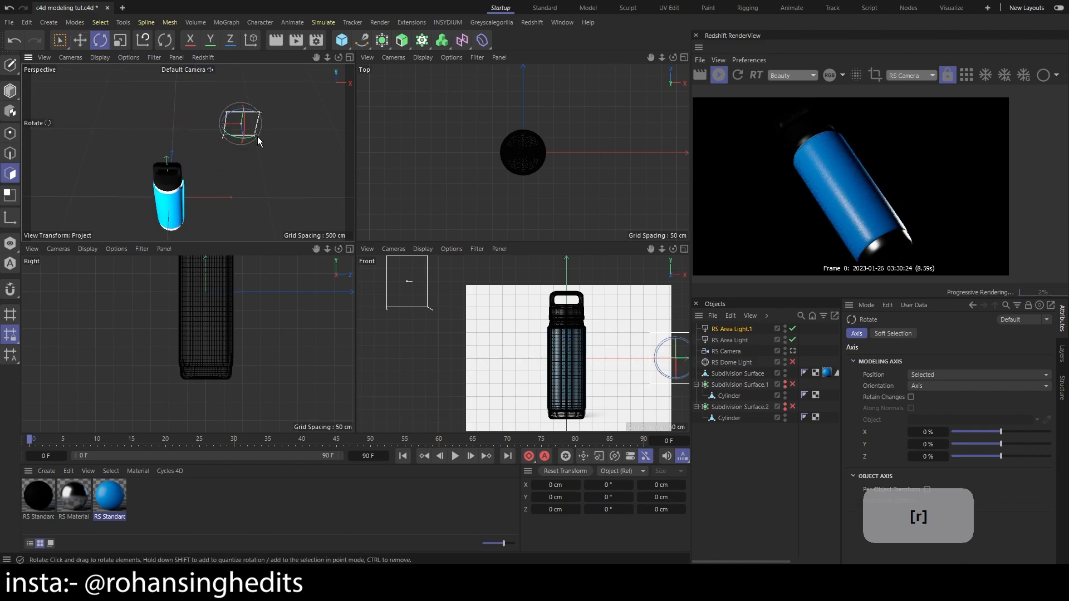
pyautogui.moveTo(248, 140); pyautogui.dragTo(270, 111)
# Raise the second area light to about cap height and adjust its rotation to rim-light the bottle's edge
pyautogui.press('3')
pyautogui.press('e')
pyautogui.moveTo(245, 153); pyautogui.dragTo(215, 132)
pyautogui.press('r')
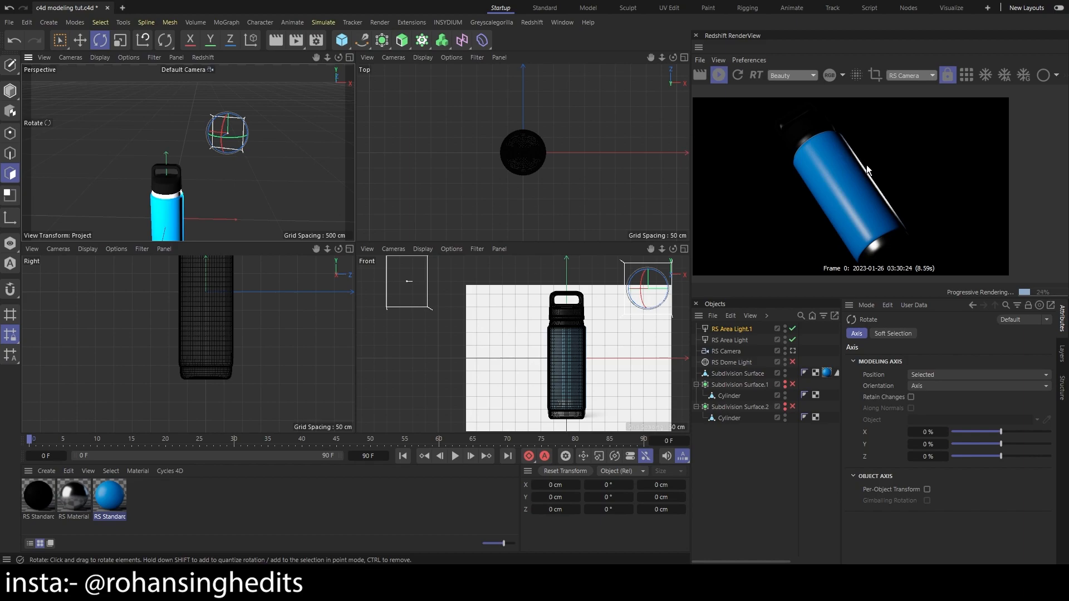
pyautogui.scroll(-2, 915, 242)
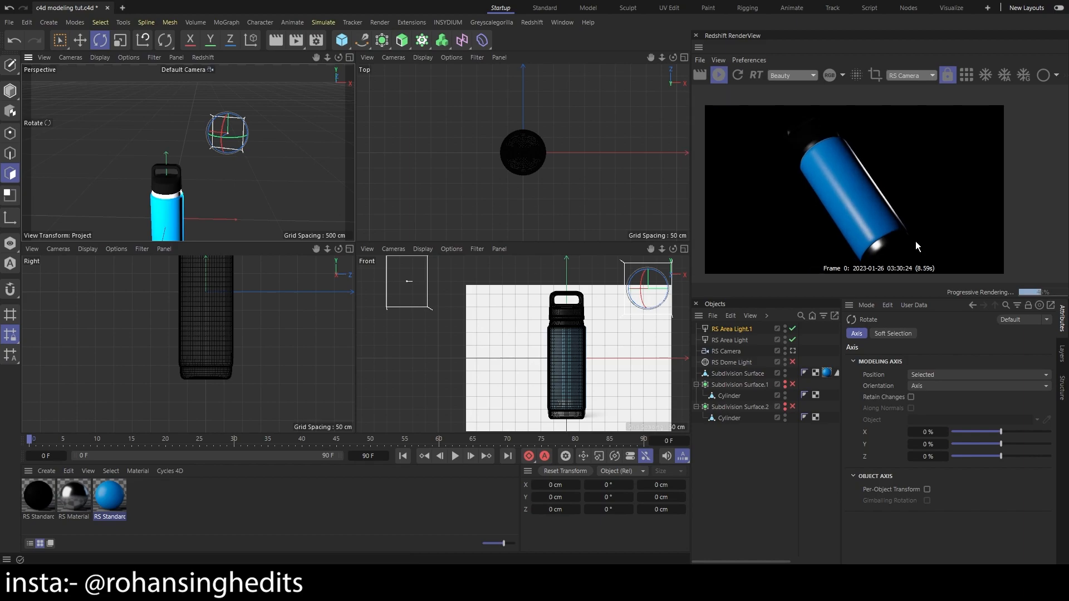
pyautogui.scroll(-1, 217, 212)
pyautogui.press('1')
pyautogui.moveTo(245, 209); pyautogui.dragTo(240, 171)
pyautogui.scroll(-5, 240, 171)
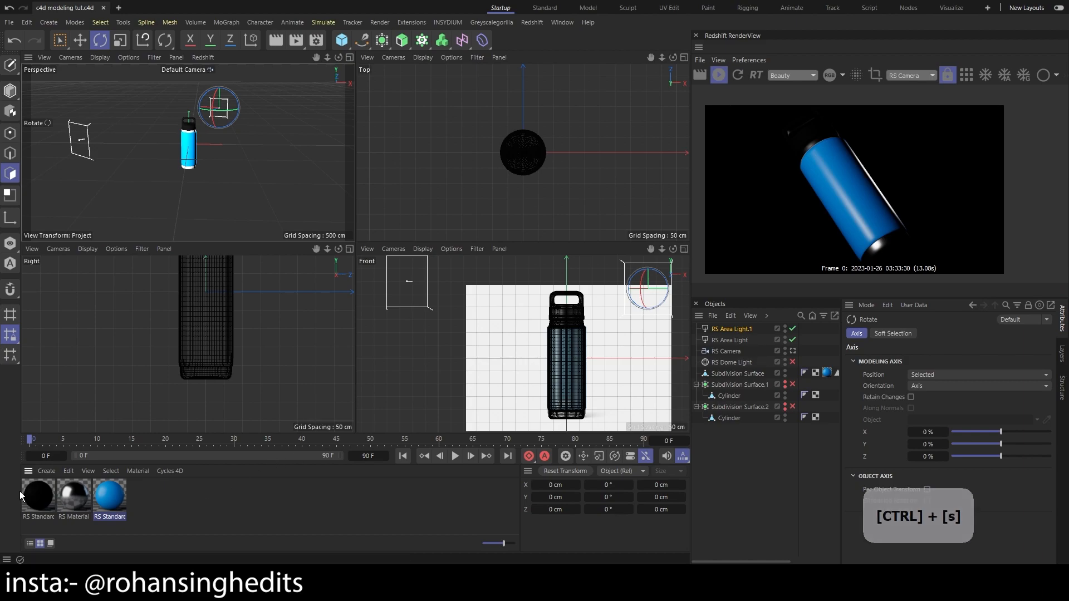
# Lighten the black RS Standard material's base color to a 26% value (RGB 66) and save the project
pyautogui.doubleClick(40, 496)
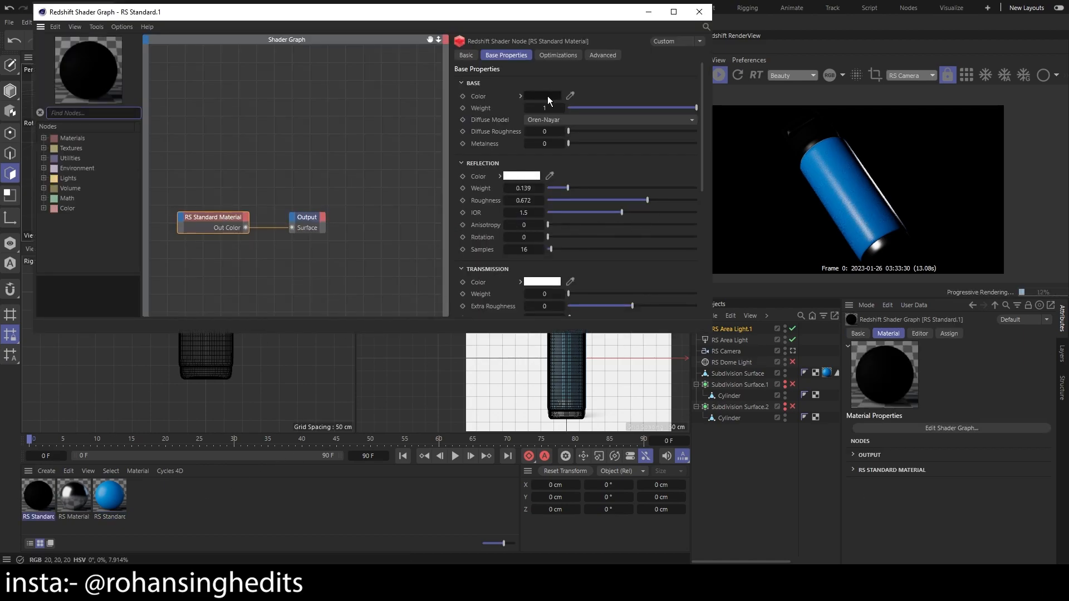
pyautogui.click(543, 96)
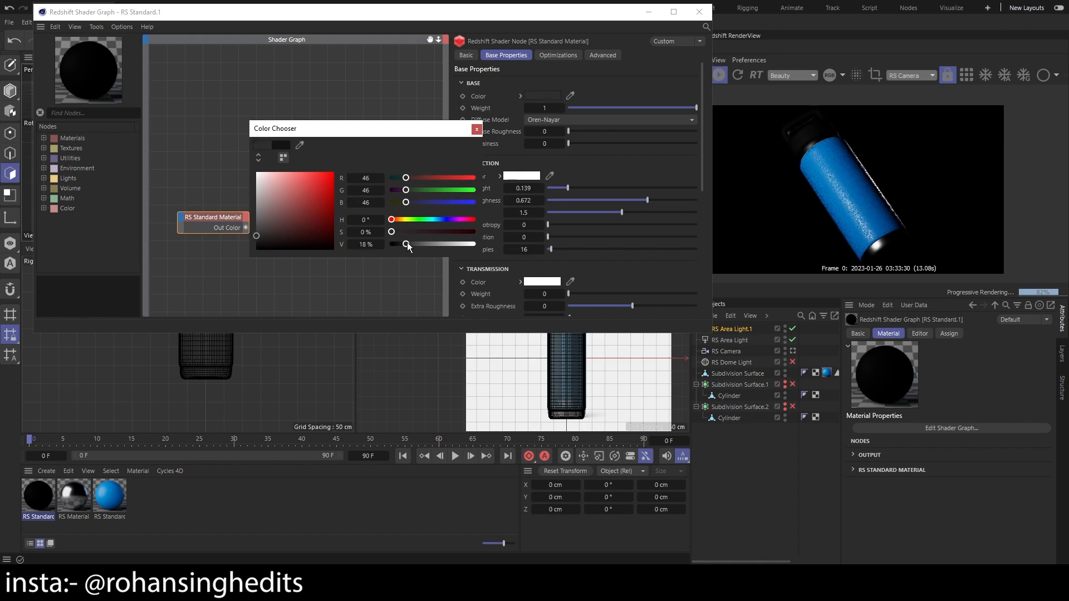
pyautogui.moveTo(412, 244)
pyautogui.mouseDown()
pyautogui.moveTo(425, 243)
pyautogui.moveTo(412, 245)
pyautogui.mouseUp()
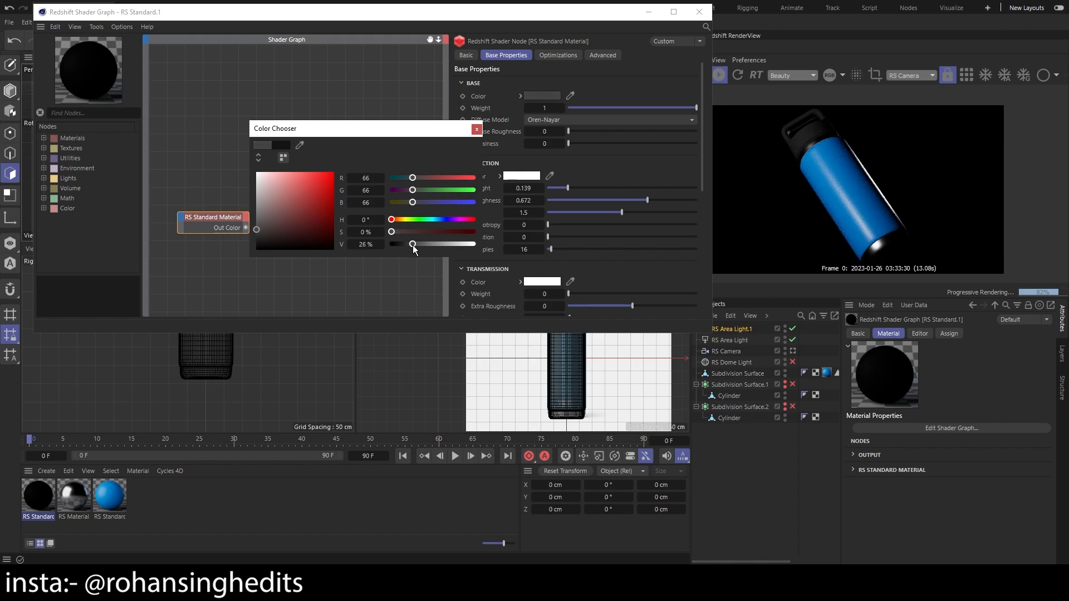
pyautogui.click(699, 11)
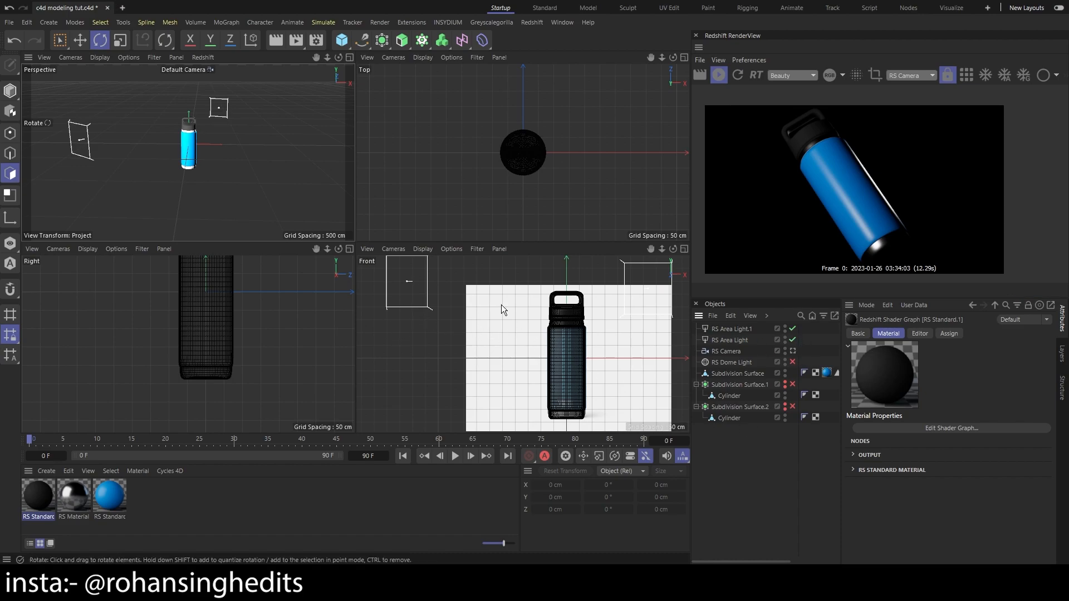
pyautogui.hotkey('ctrl', 's')
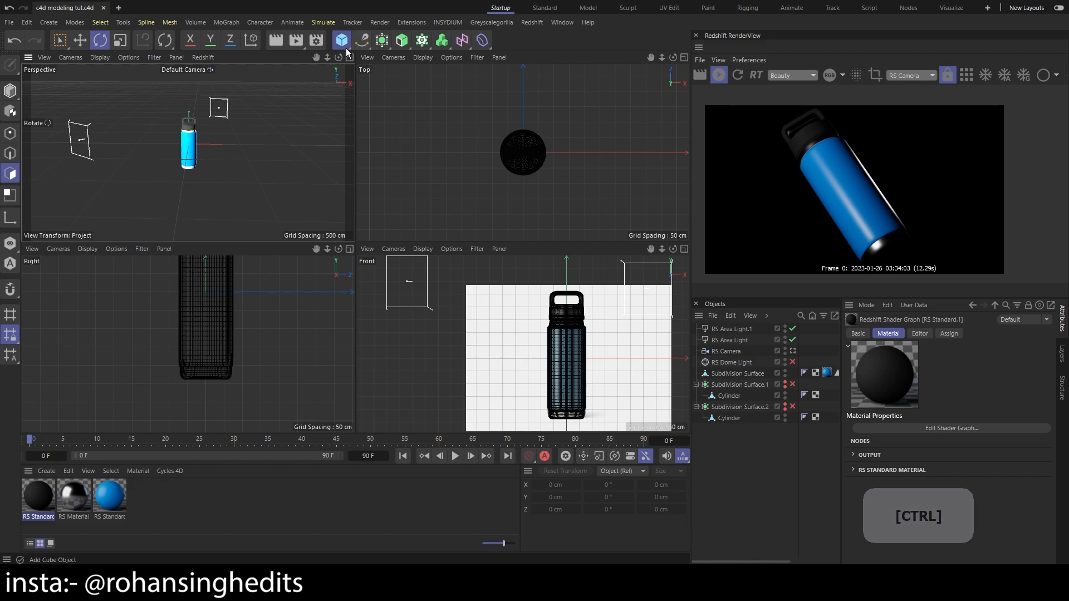
# Add a plane primitive and set its orientation to +Z
pyautogui.click(346, 48)
pyautogui.click(349, 47)
pyautogui.click(349, 46)
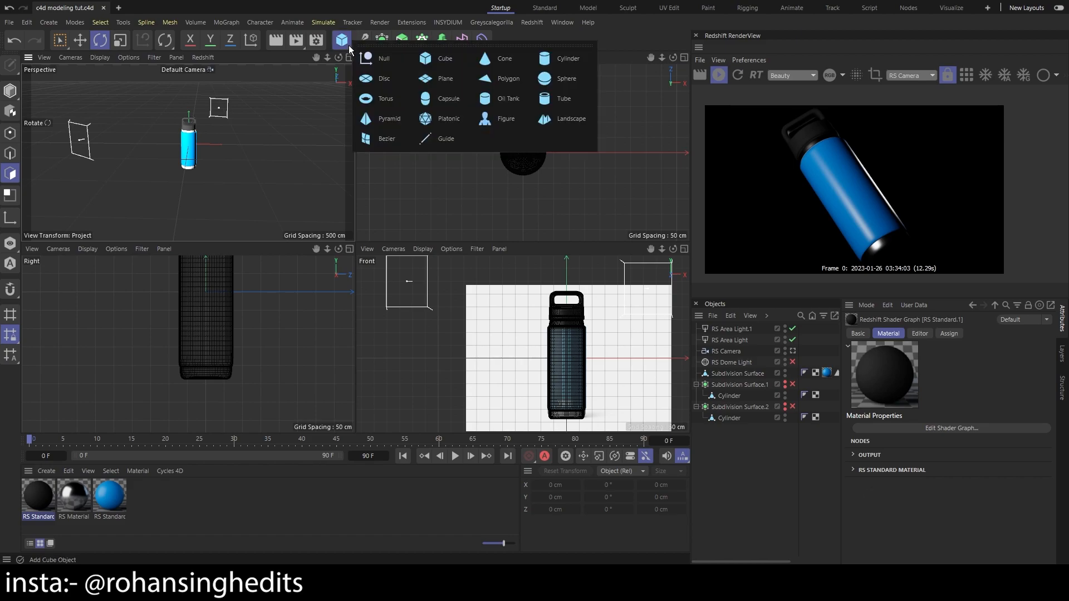
pyautogui.click(452, 78)
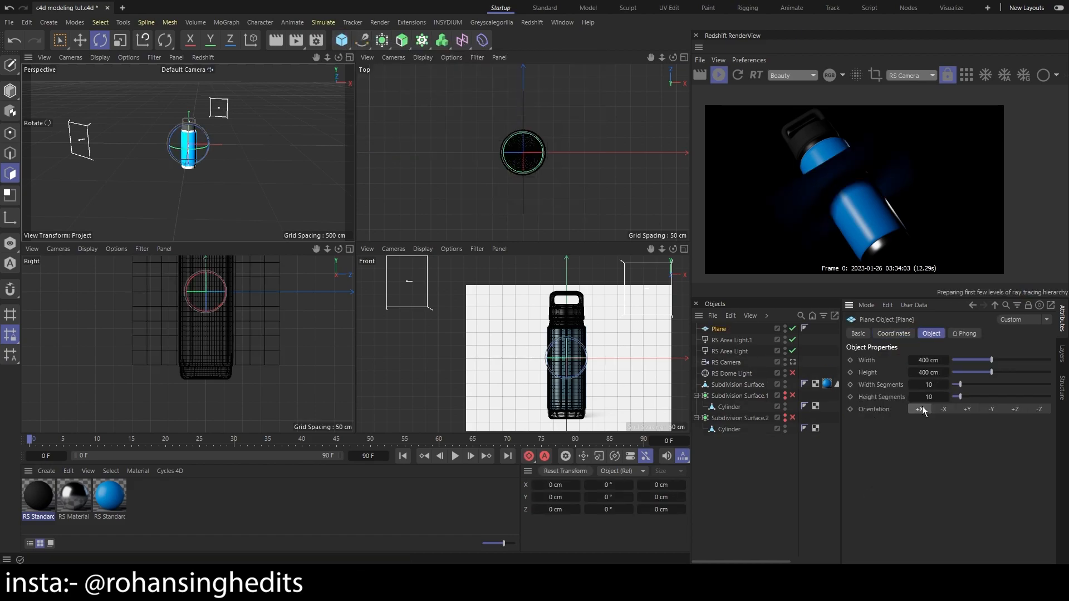
pyautogui.click(922, 410)
pyautogui.click(1017, 409)
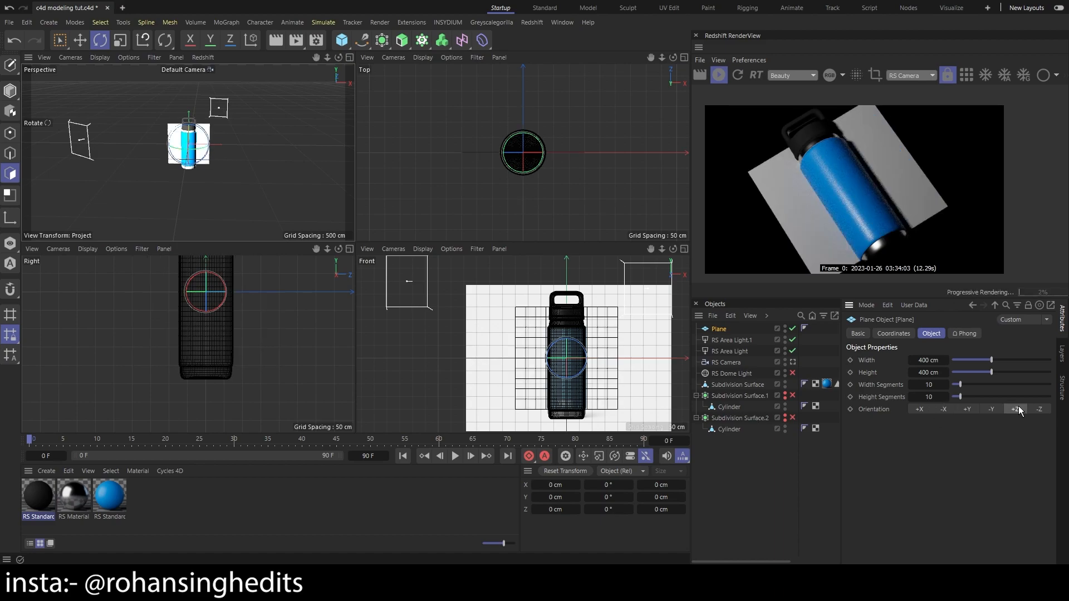
# Move the plane back behind the bottle and raise it about 425 cm
pyautogui.scroll(8, 204, 161)
pyautogui.press('3')
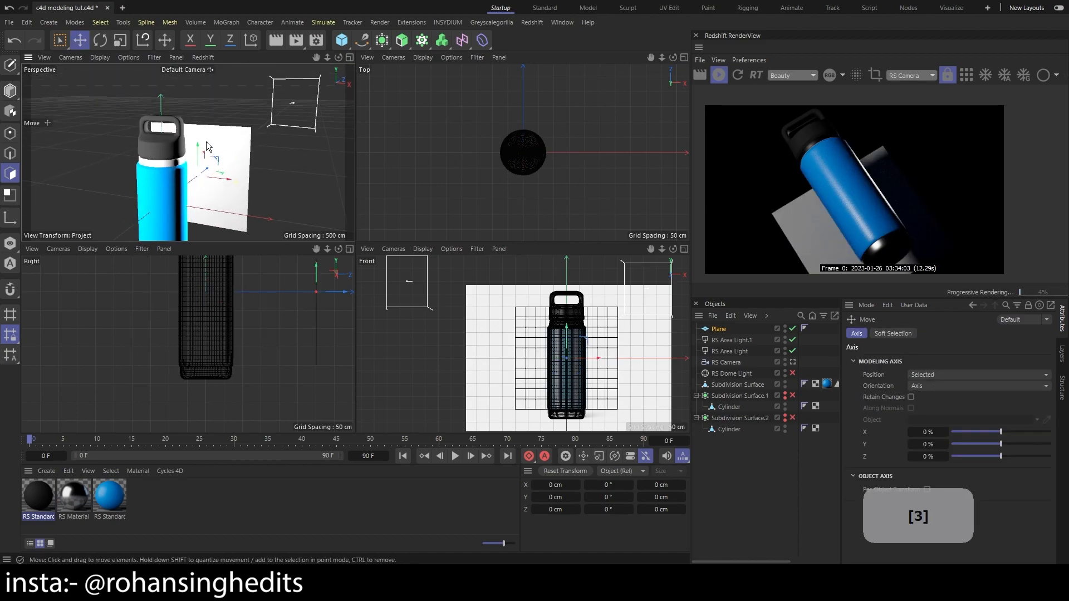
pyautogui.moveTo(206, 141); pyautogui.dragTo(228, 198)
pyautogui.moveTo(203, 143); pyautogui.dragTo(206, 54)
pyautogui.hotkey('ctrl', 'z')
pyautogui.moveTo(288, 148); pyautogui.dragTo(315, 125)
pyautogui.moveTo(206, 179); pyautogui.dragTo(275, 144)
pyautogui.moveTo(230, 112); pyautogui.dragTo(235, 65)
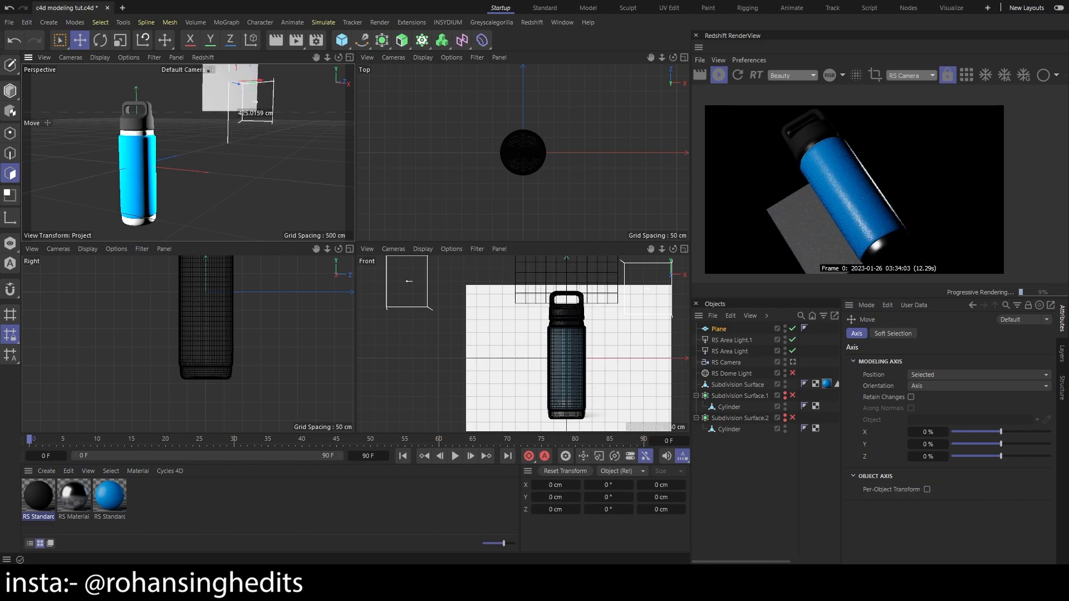
# Scale the plane to about 2298 cm square so it fills the camera background, and save the project
pyautogui.press('t')
pyautogui.moveTo(260, 147); pyautogui.dragTo(506, 136)
pyautogui.moveTo(229, 92); pyautogui.dragTo(937, 289)
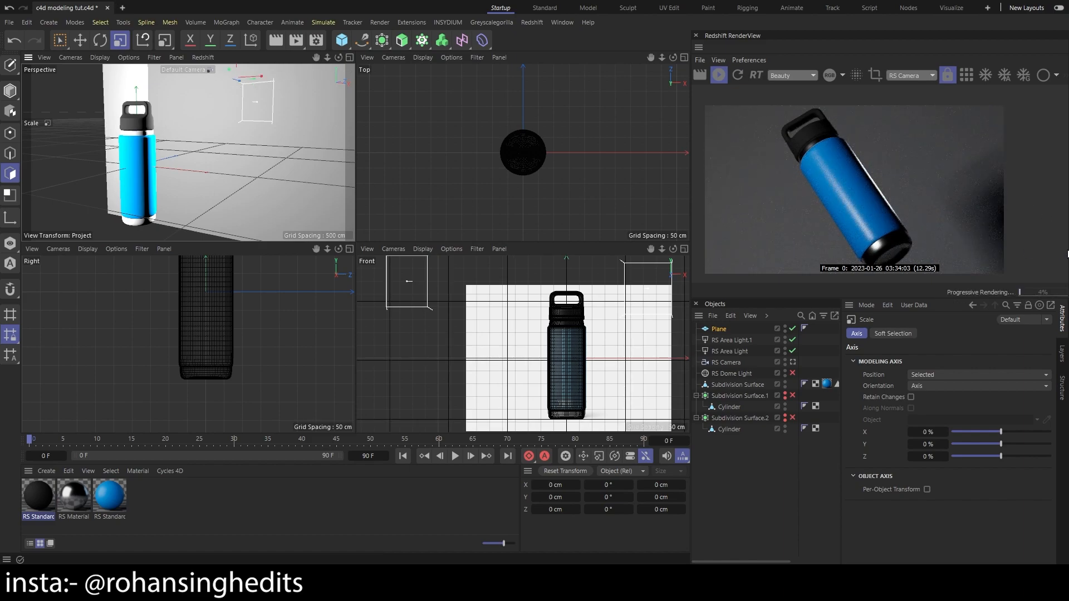
pyautogui.hotkey('ctrl', 's')
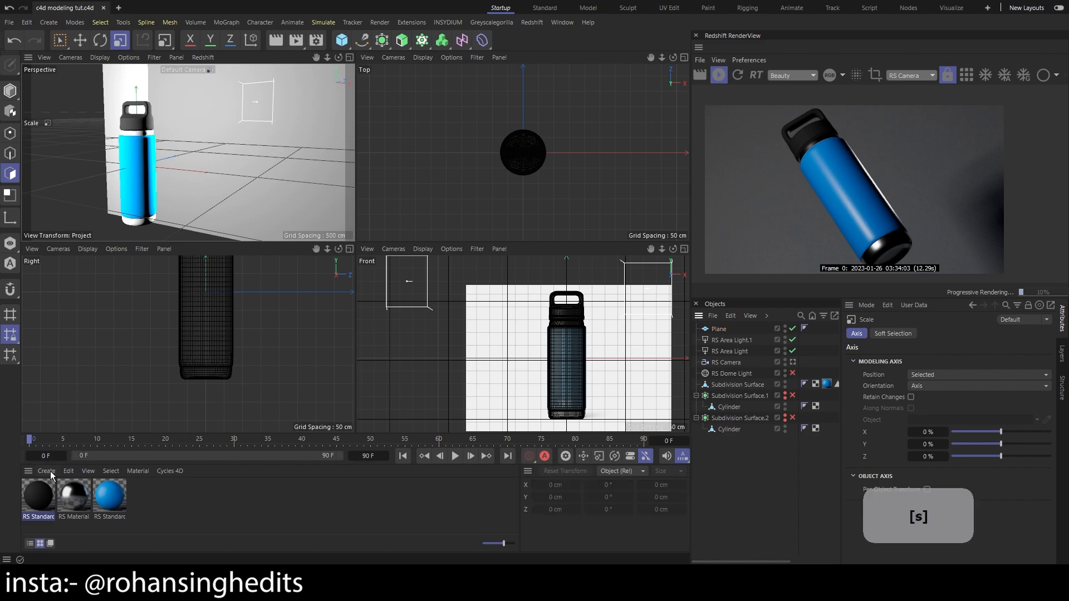
# Create a new Redshift Standard material with a white base color and a reduced reflection weight
pyautogui.click(47, 471)
pyautogui.moveTo(99, 414)
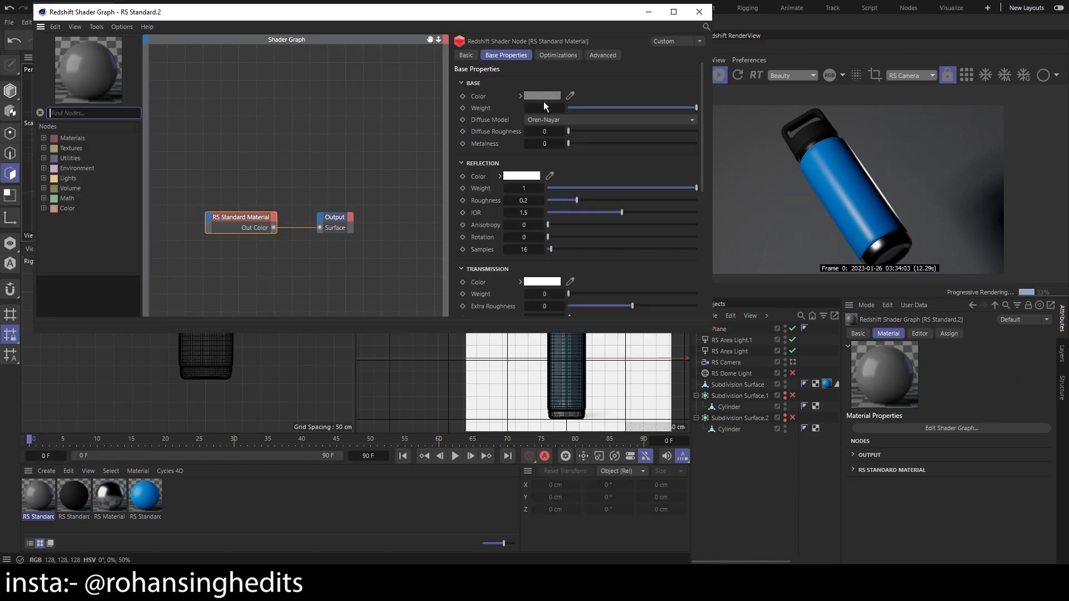
pyautogui.click(543, 96)
pyautogui.moveTo(433, 173); pyautogui.dragTo(433, 153)
pyautogui.click(653, 110)
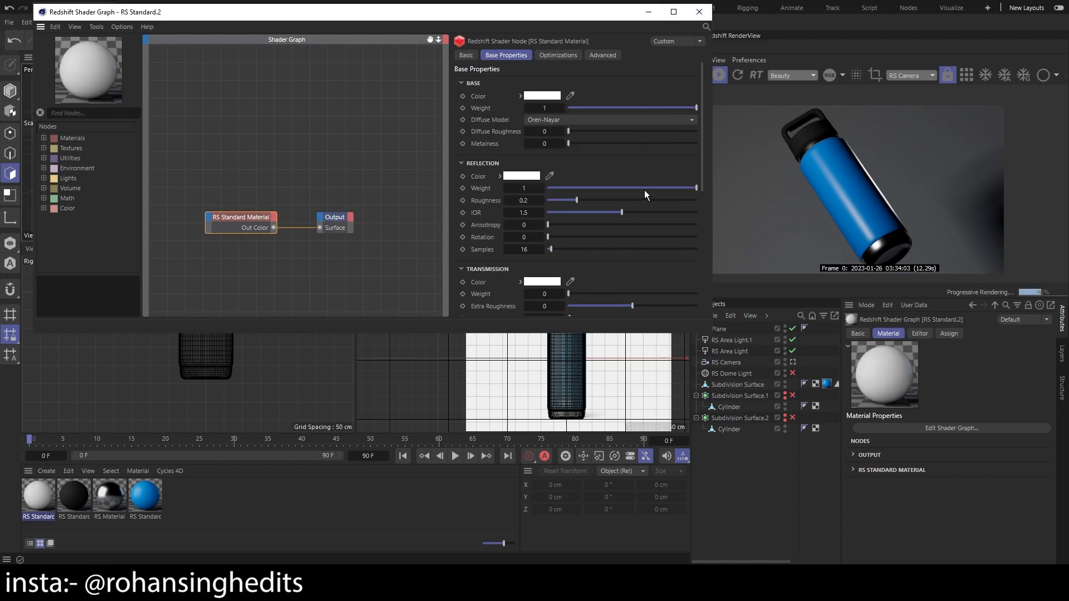
pyautogui.moveTo(666, 188); pyautogui.dragTo(607, 188)
pyautogui.click(699, 11)
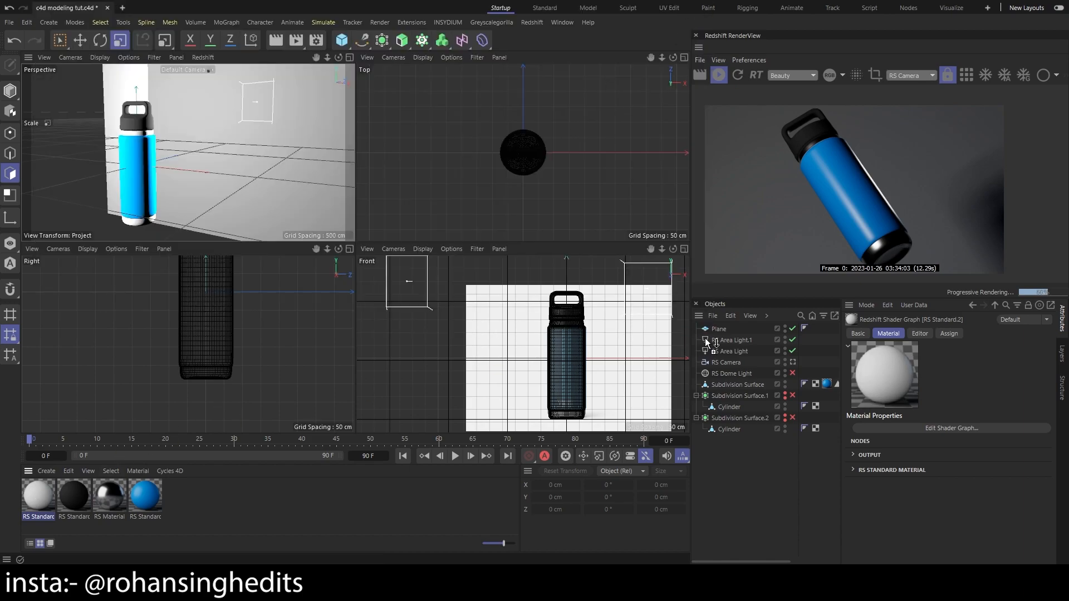
# Apply the new white material to the background plane and save the project
pyautogui.moveTo(723, 328); pyautogui.dragTo(723, 329)
pyautogui.click(749, 479)
pyautogui.hotkey('ctrl', 's')
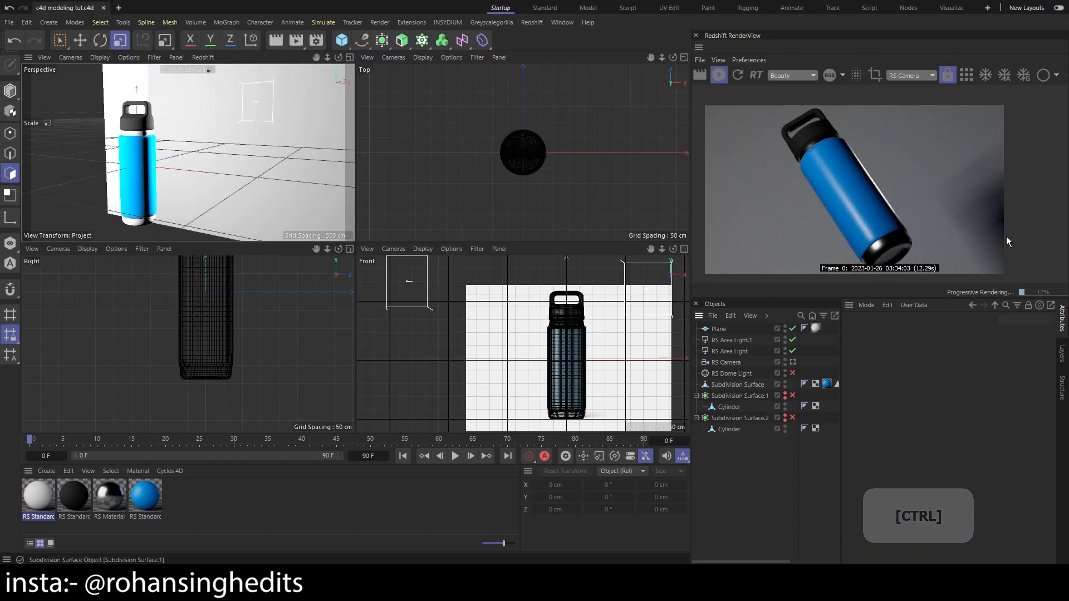
# Add a Redshift dome light and exclude the bottle's Subdivision Surface object from it
pyautogui.click(722, 332)
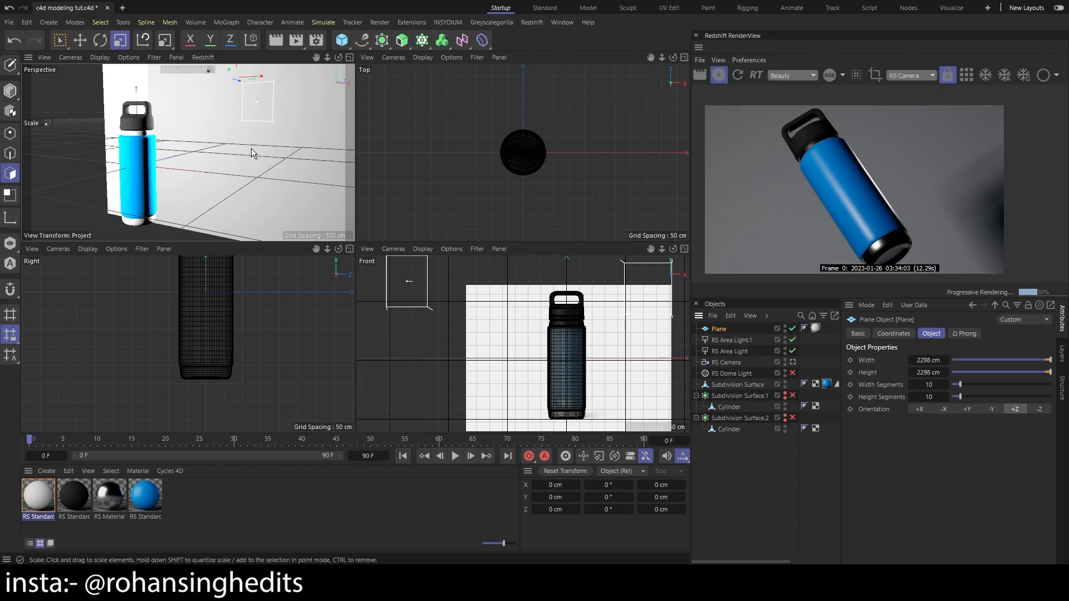
pyautogui.click(532, 22)
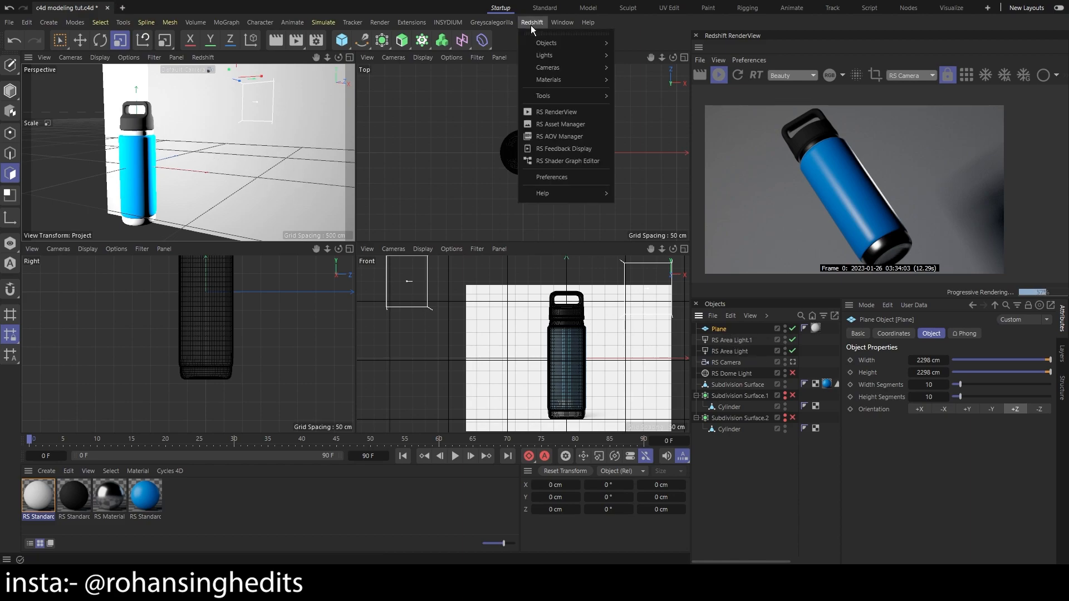
pyautogui.moveTo(583, 58)
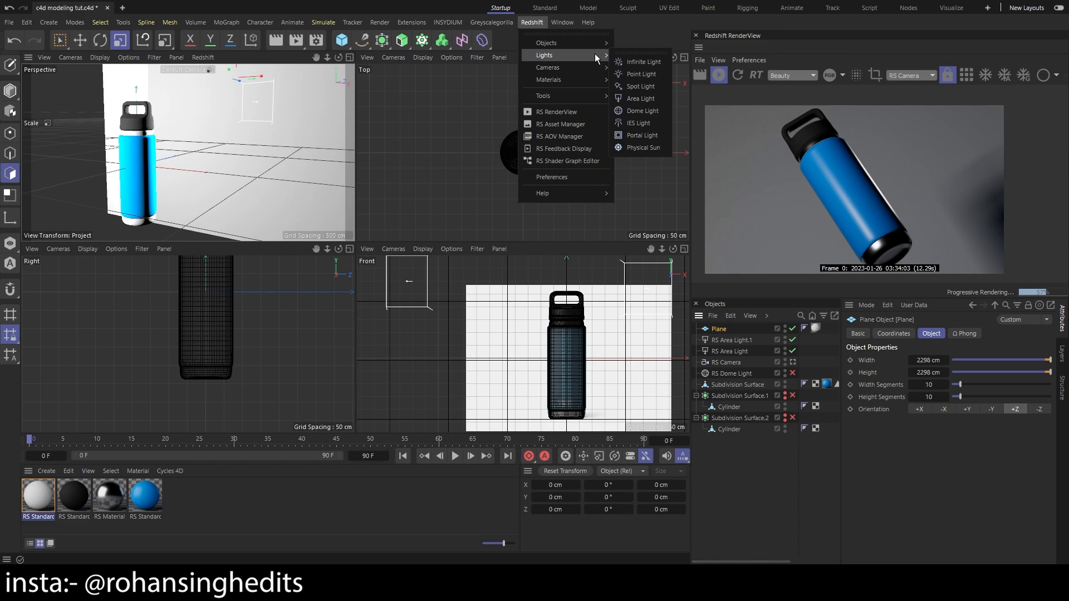
pyautogui.click(642, 110)
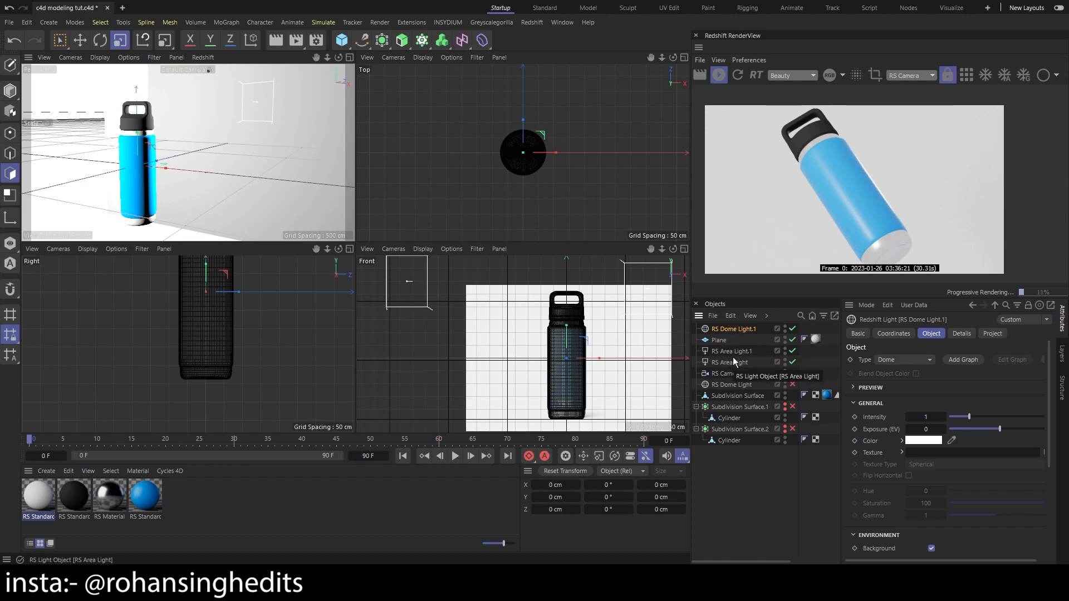
pyautogui.click(992, 334)
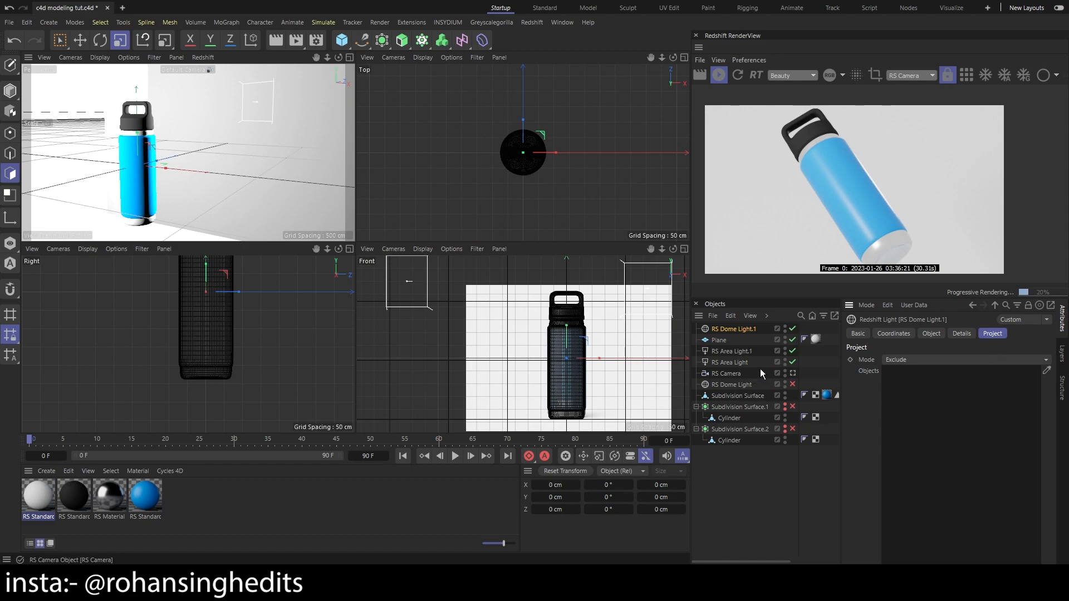
pyautogui.moveTo(749, 399); pyautogui.dragTo(949, 401)
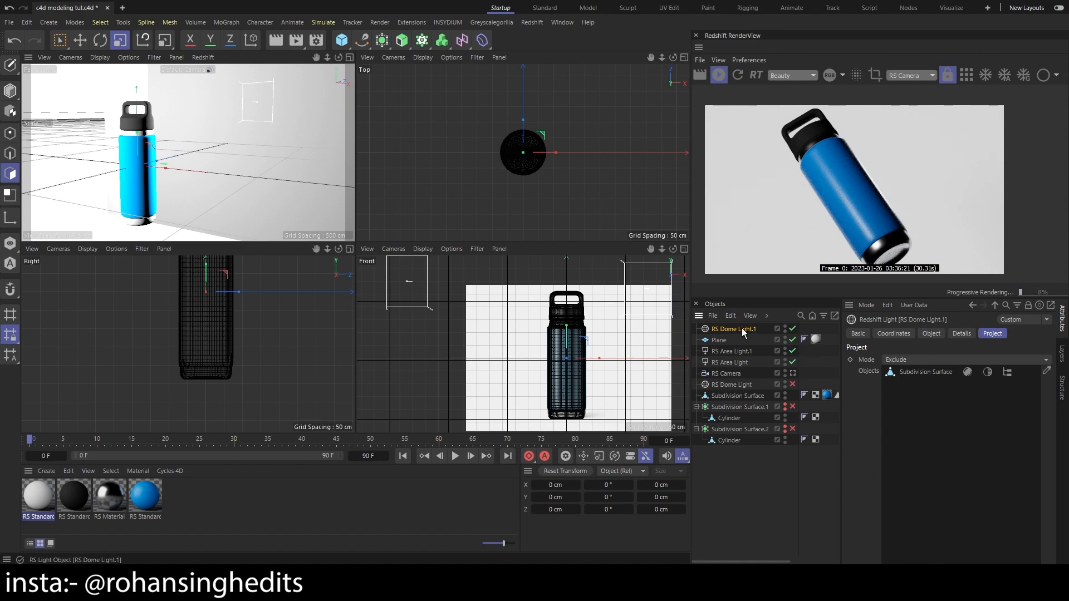
# Set the new dome light's intensity to about 0.938
pyautogui.click(858, 333)
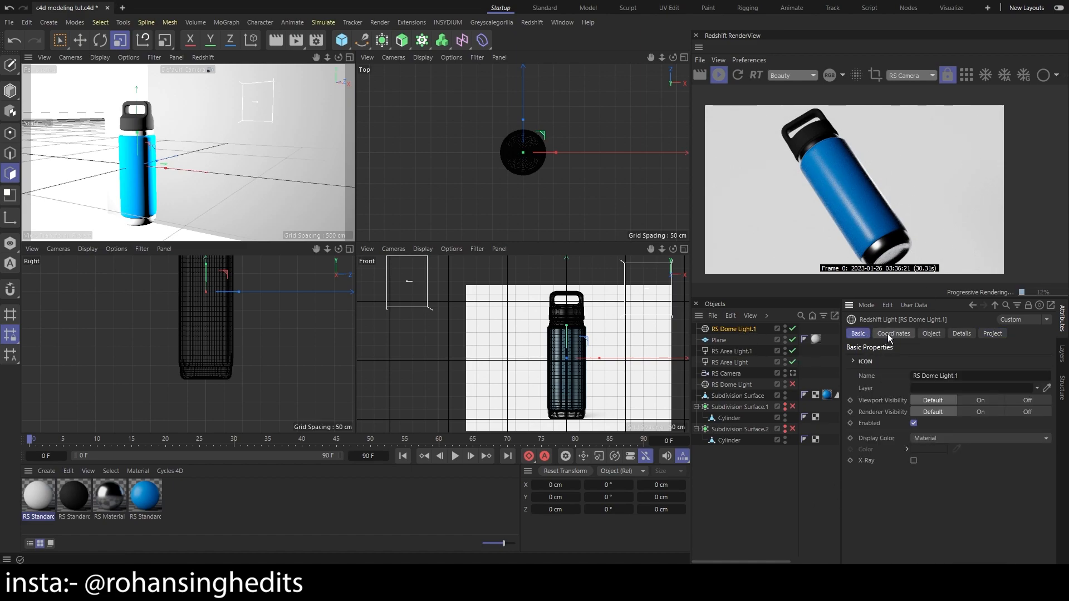
pyautogui.click(889, 338)
pyautogui.click(861, 334)
pyautogui.click(896, 336)
pyautogui.click(926, 336)
pyautogui.moveTo(969, 417); pyautogui.dragTo(958, 419)
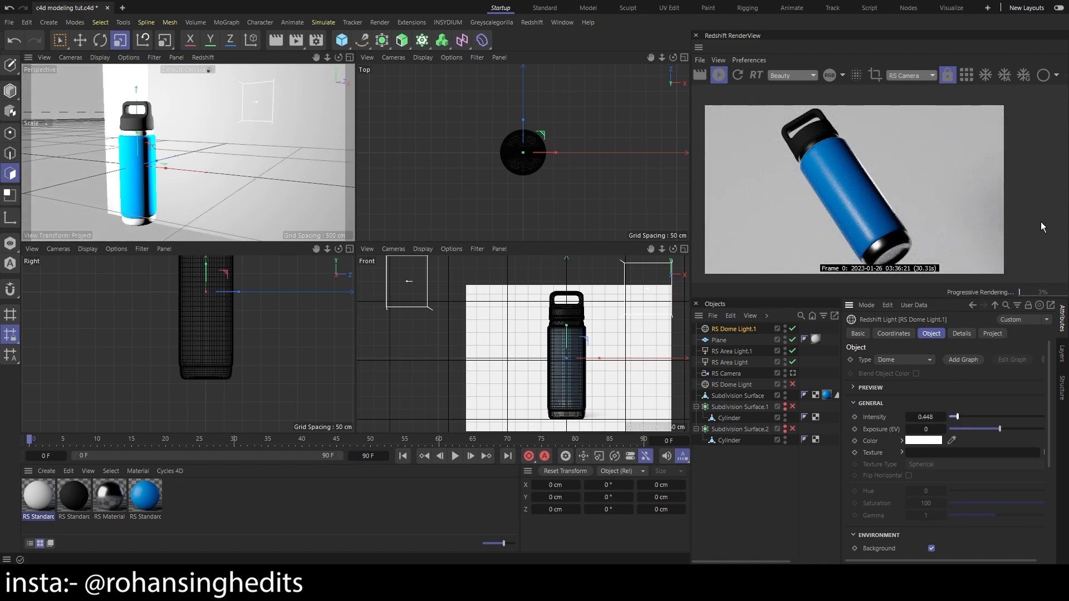
pyautogui.moveTo(957, 416); pyautogui.dragTo(968, 420)
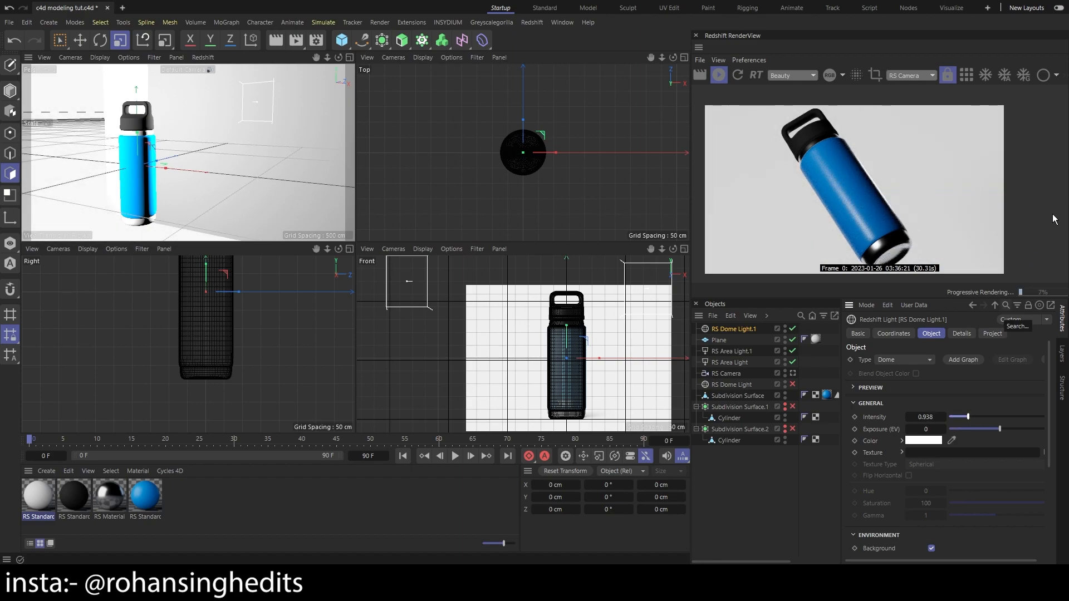
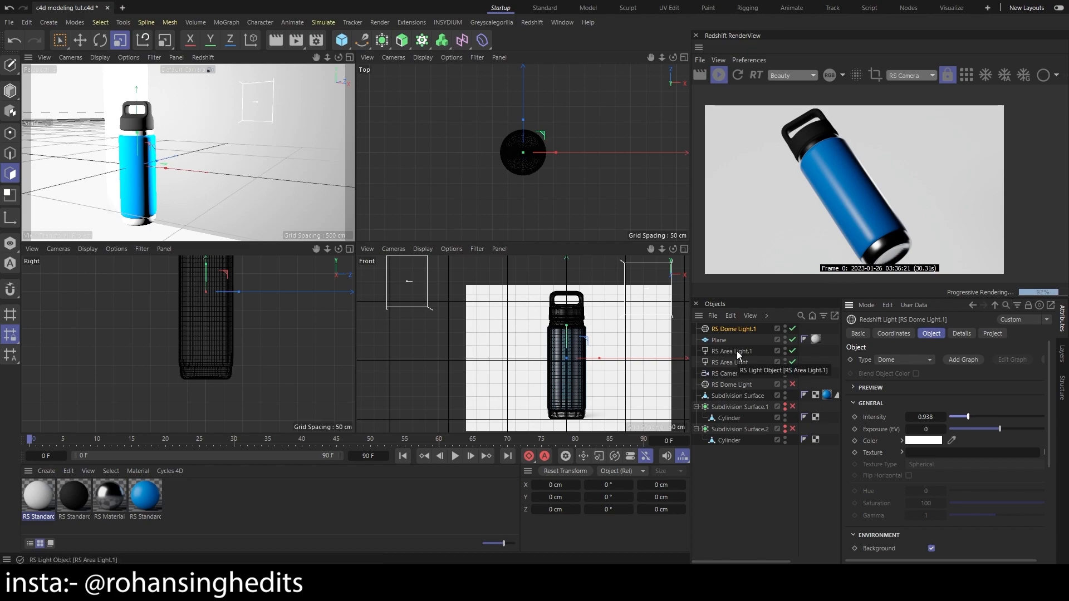
# Look through the RS Camera, reframe the bottle at a new angle, and set the camera's bank rotation to 41°
pyautogui.click(793, 373)
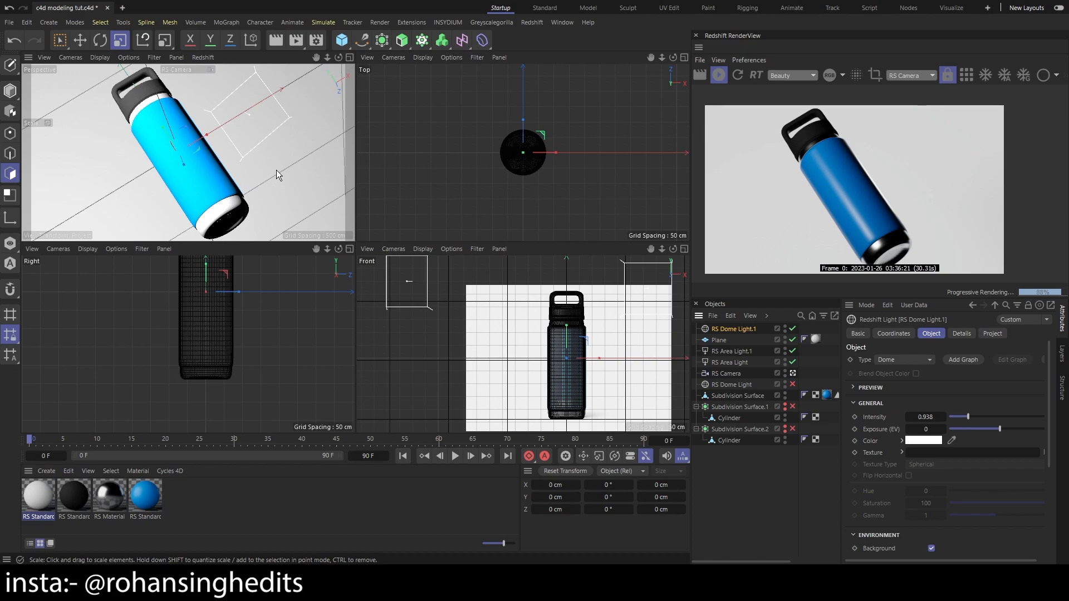
pyautogui.press('3')
pyautogui.moveTo(276, 169); pyautogui.dragTo(228, 190)
pyautogui.press('1')
pyautogui.moveTo(970, 413); pyautogui.dragTo(975, 413)
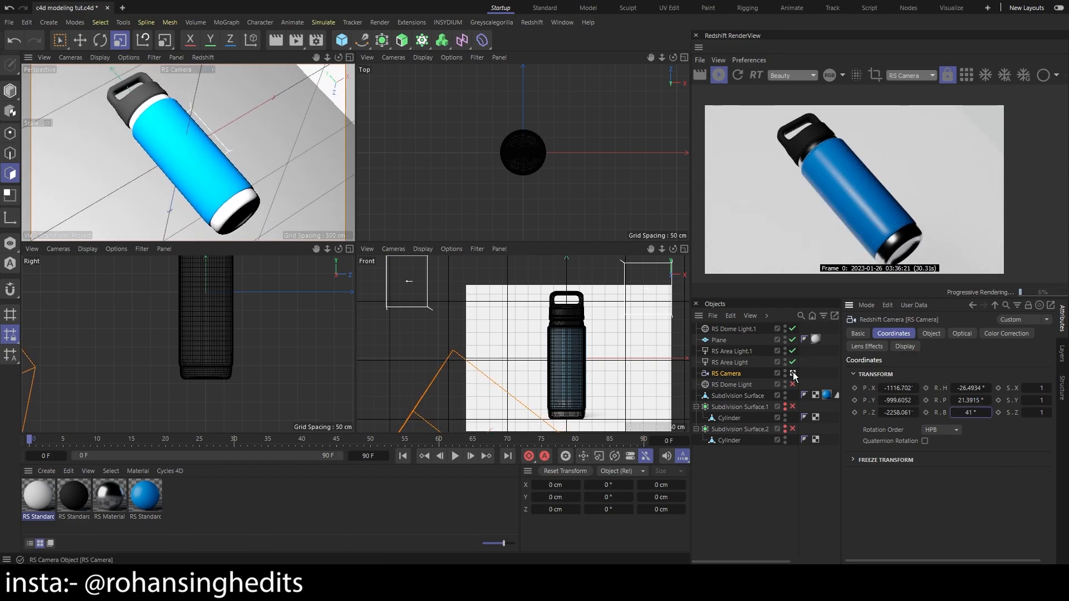
# Save the project and scale up the background plane until it fills the whole camera view behind the bottle
pyautogui.click(746, 396)
pyautogui.click(761, 342)
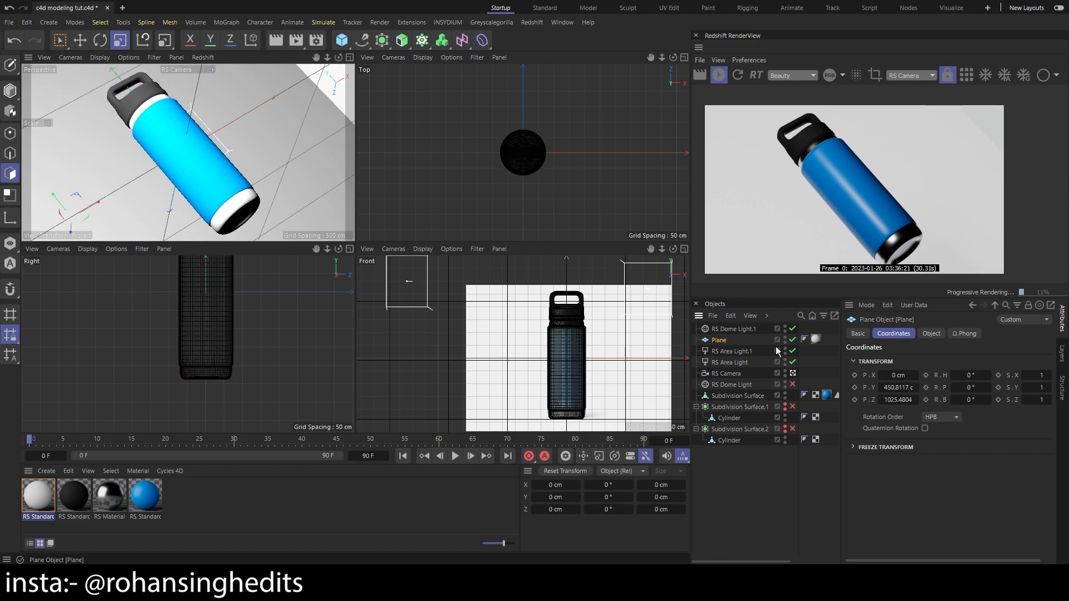
pyautogui.hotkey('ctrl', 's')
pyautogui.click(863, 334)
pyautogui.click(893, 334)
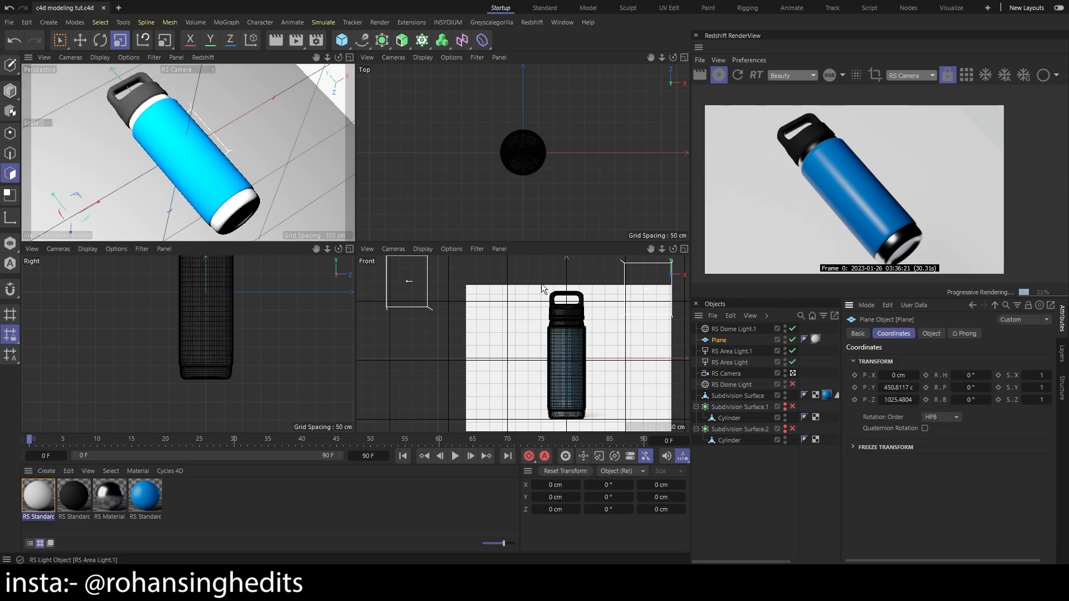
pyautogui.press('t')
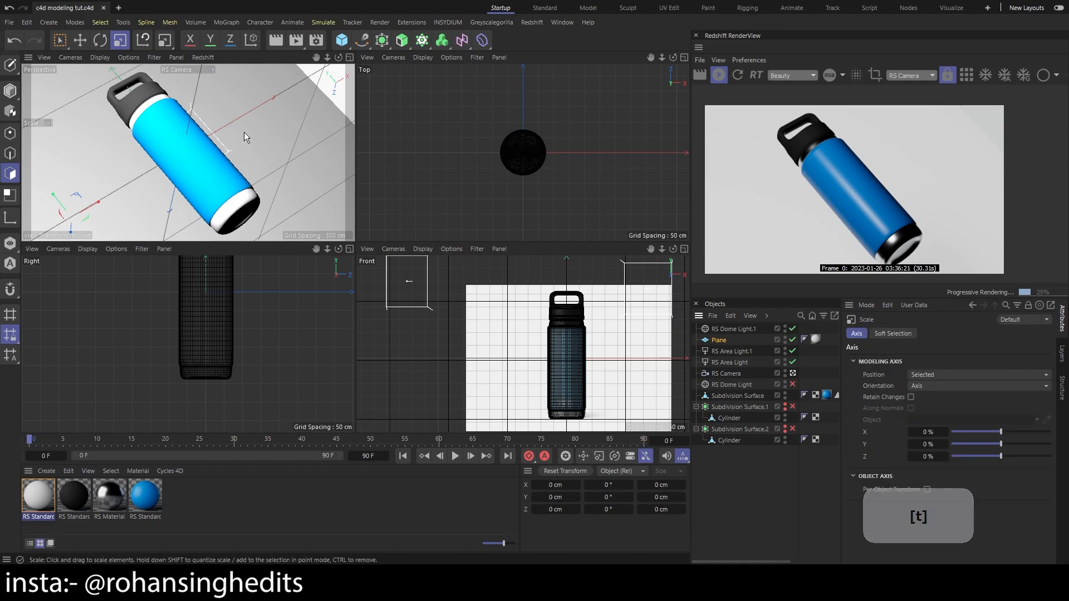
pyautogui.moveTo(118, 179); pyautogui.dragTo(273, 147)
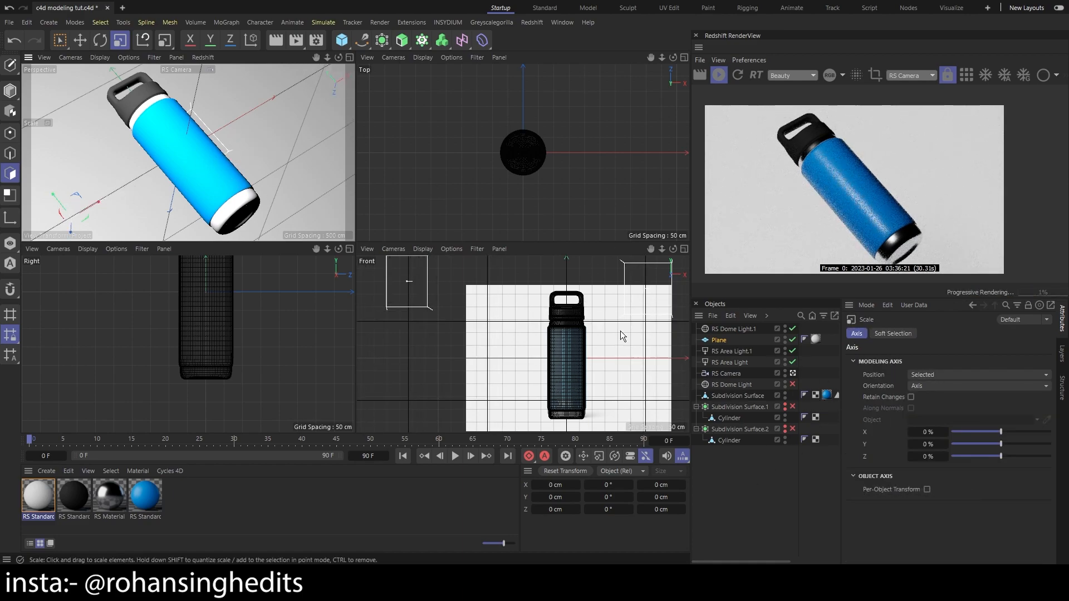
# Deselect the plane and move the camera slightly closer to the bottle
pyautogui.click(191, 166)
pyautogui.scroll(2, 192, 166)
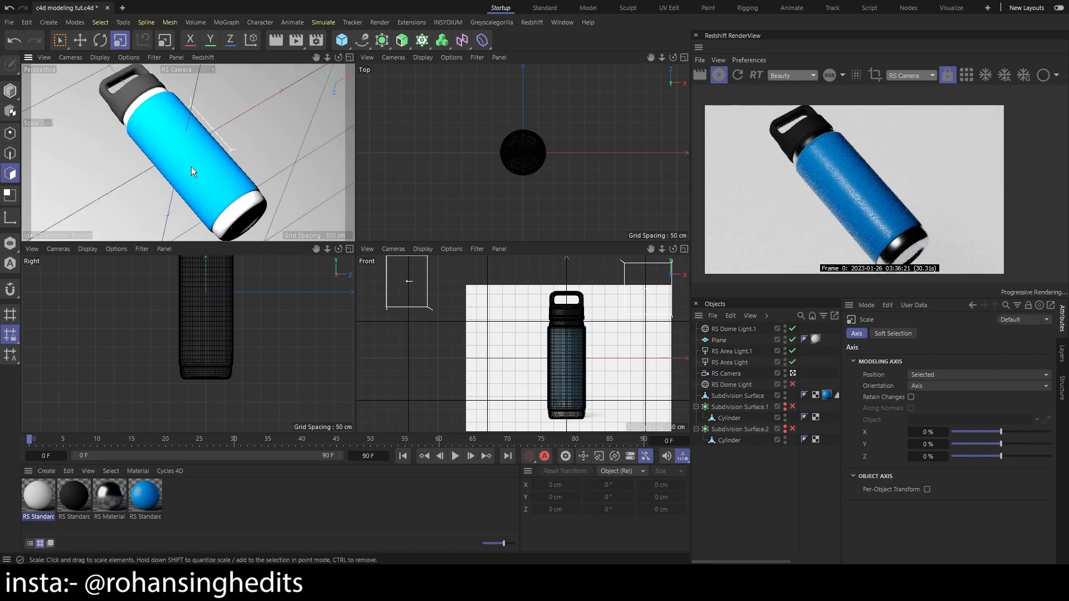
pyautogui.scroll(-1, 192, 166)
pyautogui.press('e')
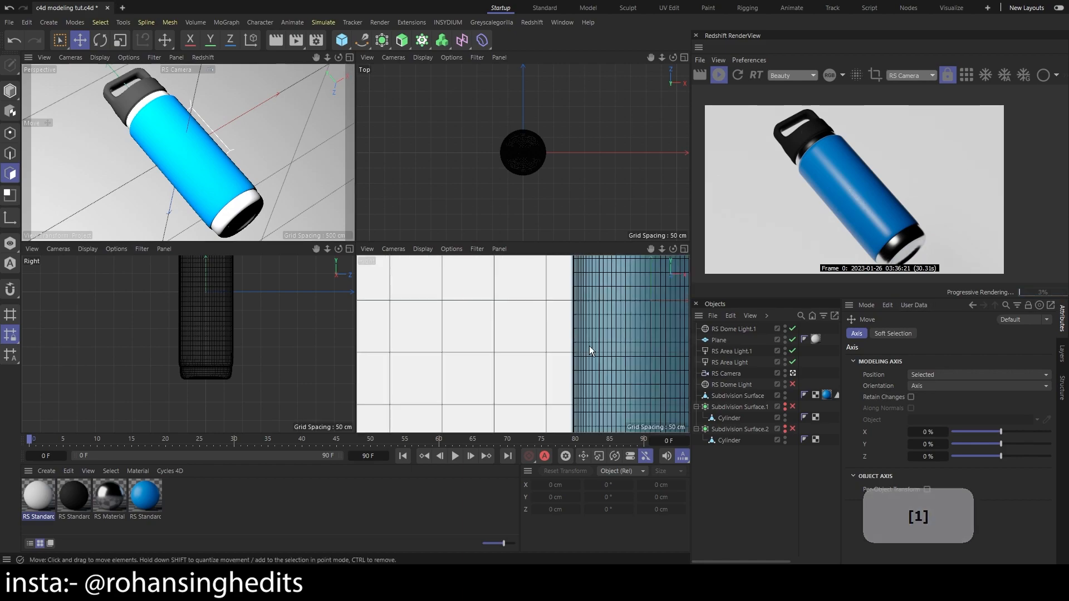
# Examine the bottle's body, logo and steel base on the reference image in the front view
pyautogui.press('1')
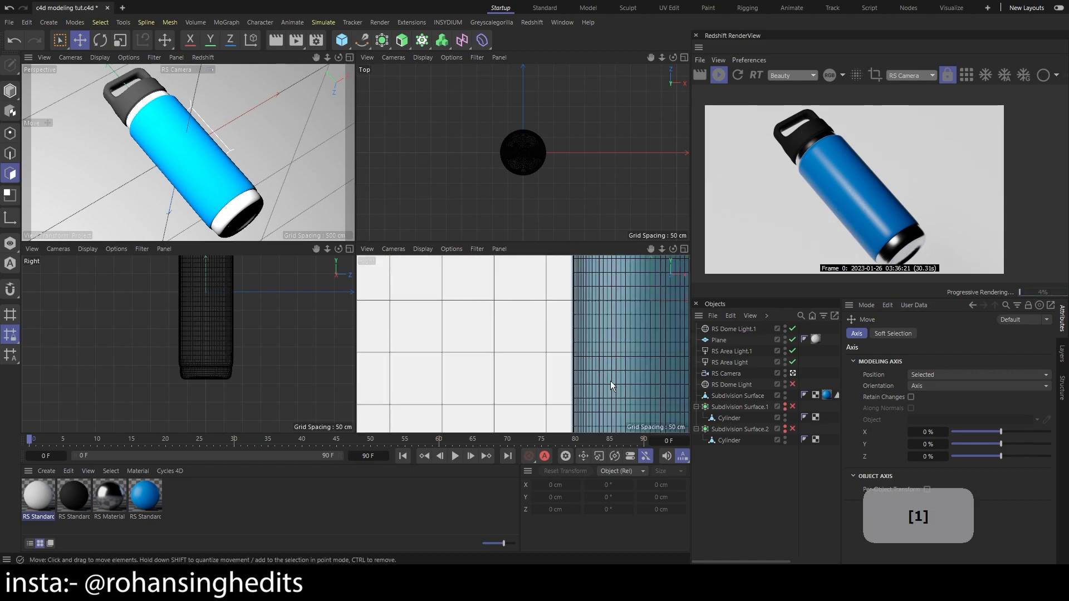
pyautogui.moveTo(609, 380); pyautogui.dragTo(570, 367)
pyautogui.scroll(4, 569, 367)
pyautogui.scroll(2, 621, 370)
pyautogui.scroll(-1, 583, 366)
pyautogui.scroll(-2, 535, 363)
pyautogui.moveTo(409, 356); pyautogui.dragTo(455, 353)
pyautogui.scroll(3, 455, 353)
pyautogui.scroll(-5, 462, 354)
pyautogui.moveTo(581, 350); pyautogui.dragTo(566, 359)
pyautogui.scroll(-4, 566, 360)
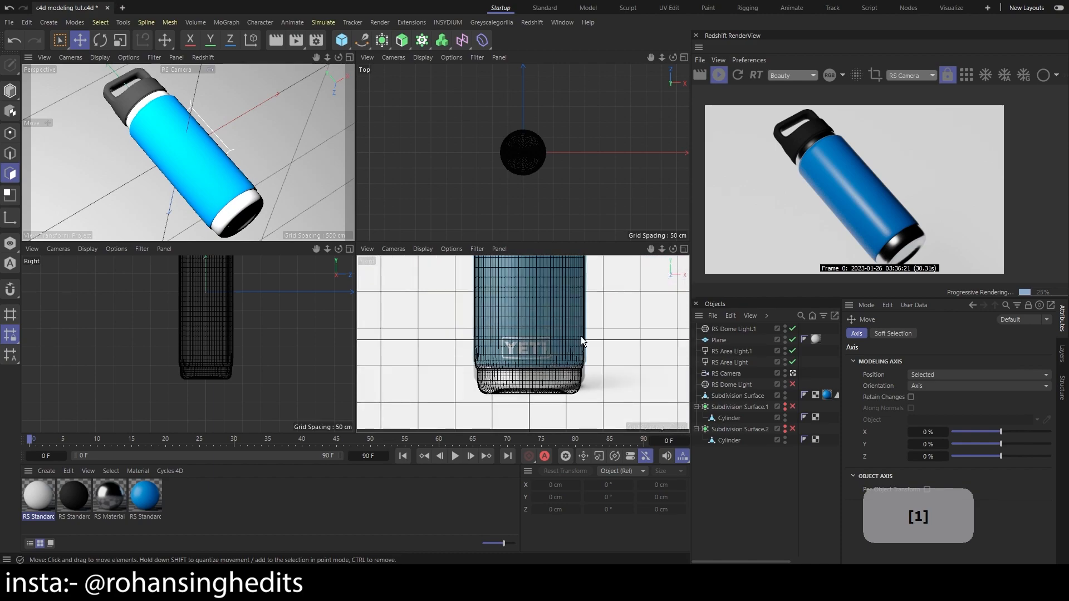
# Add a Texture node using GSG_SI_Smudges_04.jpg to the metal RS Material's shader graph
pyautogui.doubleClick(103, 497)
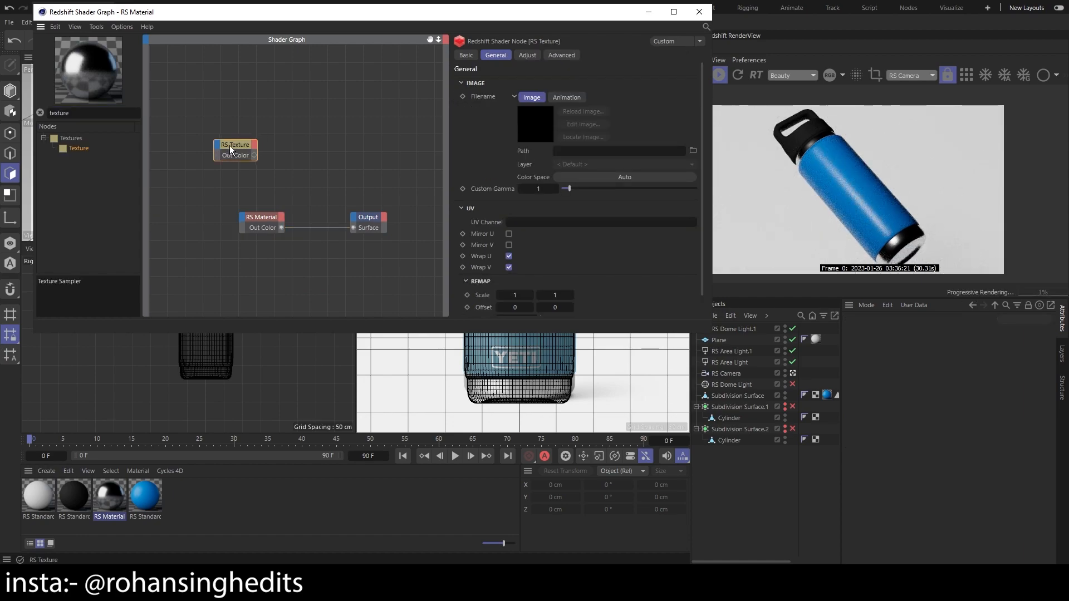
pyautogui.moveTo(673, 273); pyautogui.dragTo(586, 149)
pyautogui.click(567, 334)
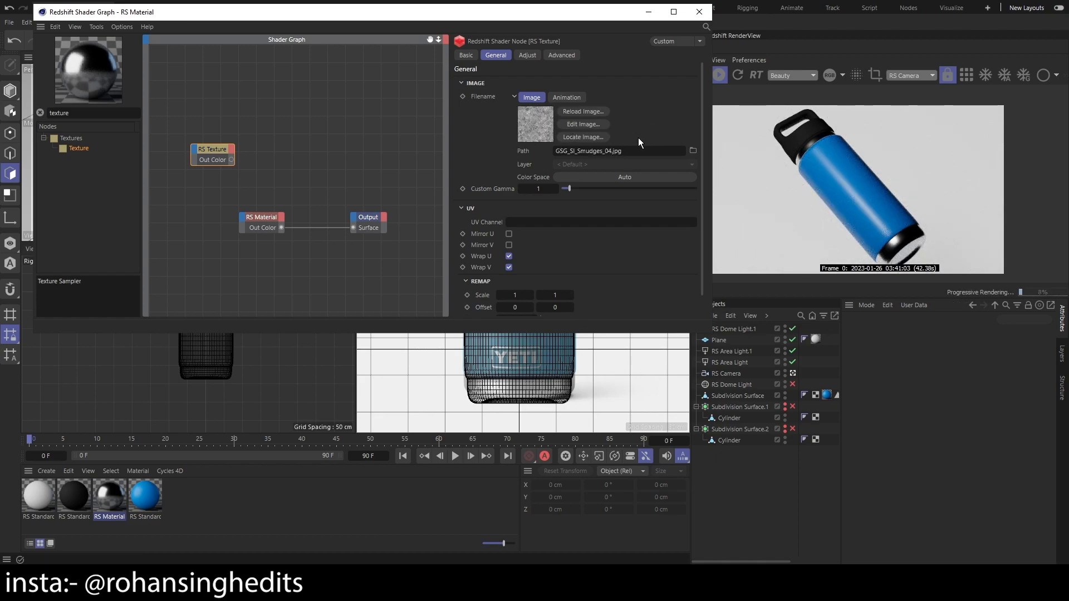
pyautogui.moveTo(213, 150); pyautogui.dragTo(189, 168)
# Add a Ramp node fed by the smudge texture and connect its output to the metal material's Refl Roughness
pyautogui.rightClick(242, 162)
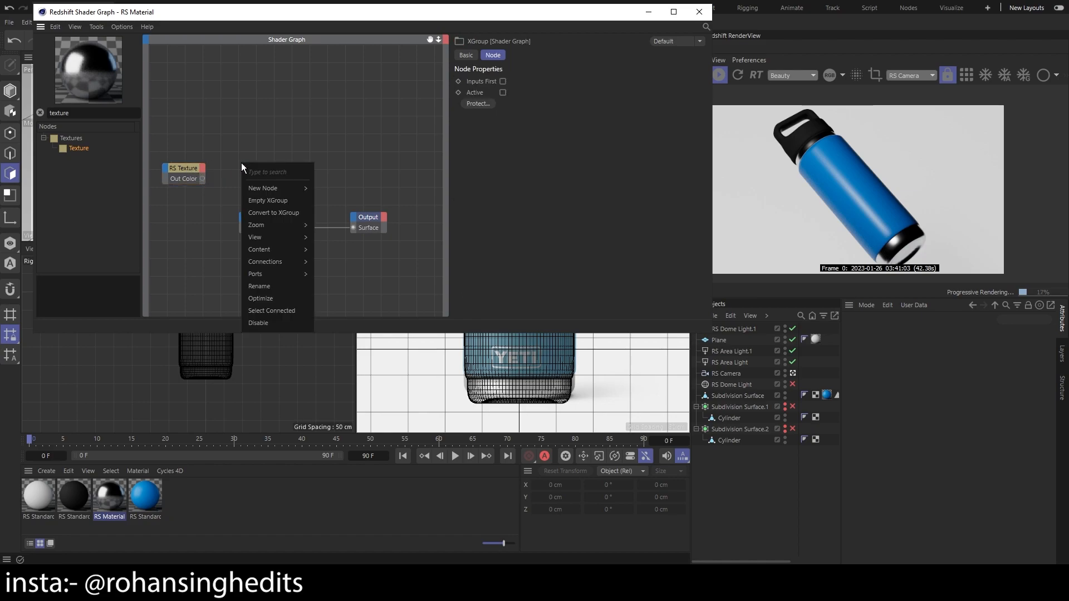
pyautogui.doubleClick(92, 116)
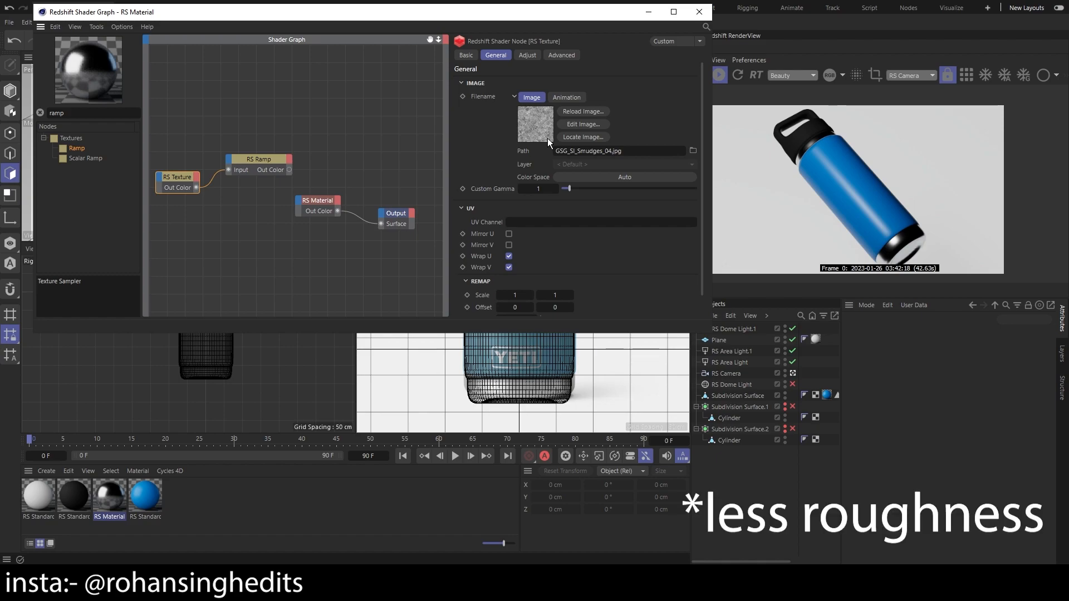
pyautogui.click(257, 159)
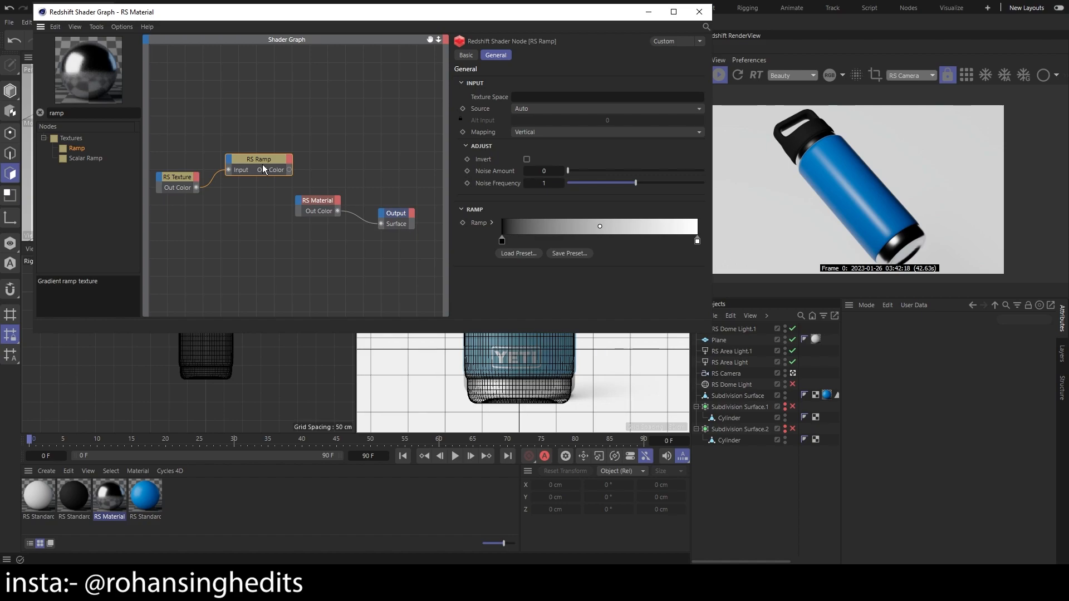
pyautogui.moveTo(289, 170); pyautogui.dragTo(300, 201)
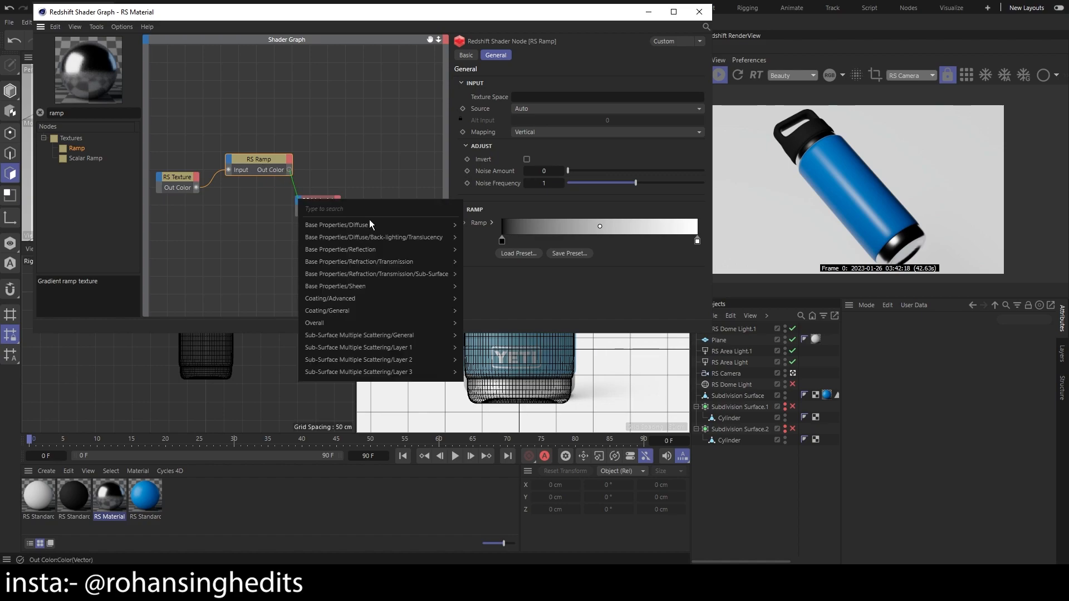
pyautogui.moveTo(342, 237)
pyautogui.moveTo(404, 250)
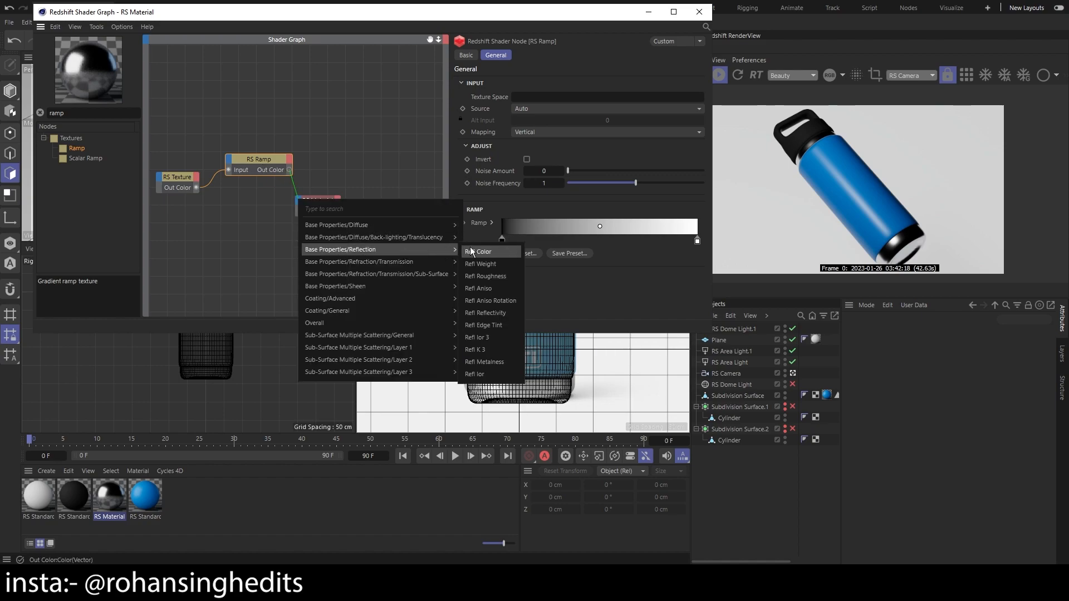
pyautogui.click(489, 276)
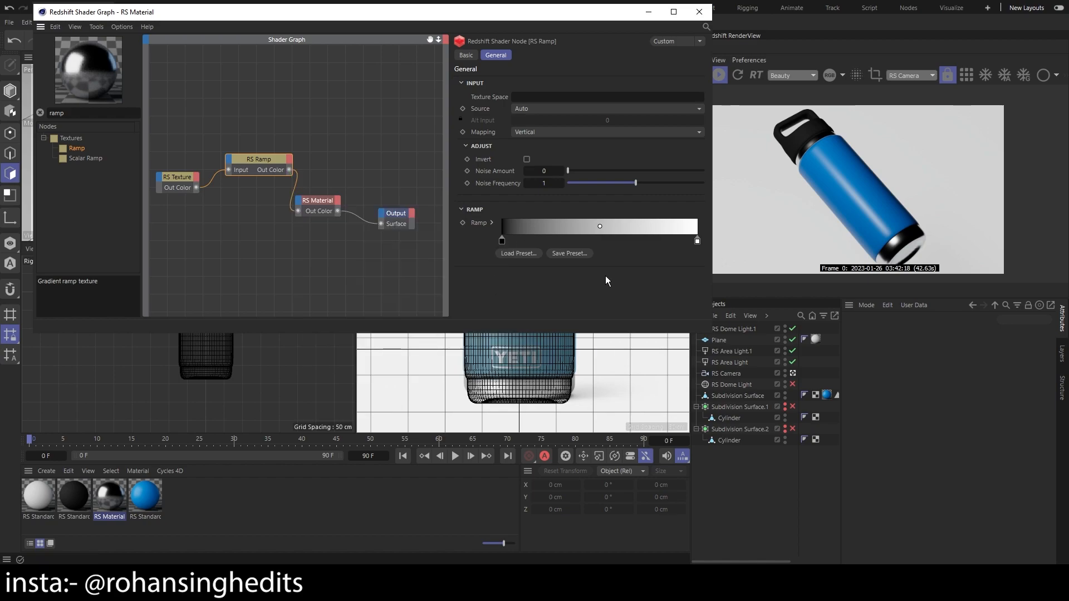
pyautogui.scroll(3, 917, 242)
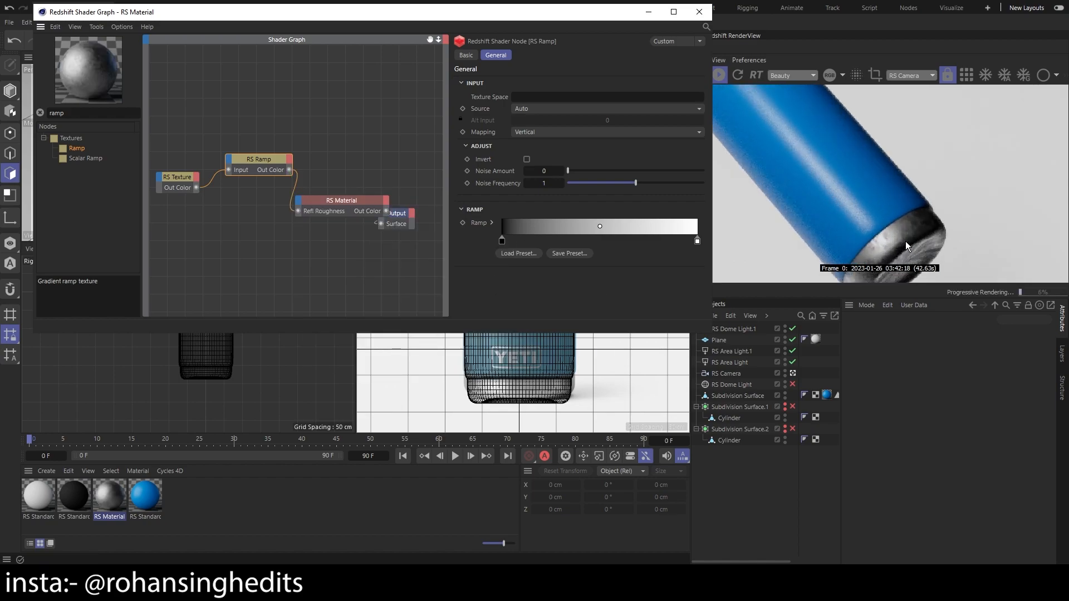
pyautogui.scroll(-3, 914, 248)
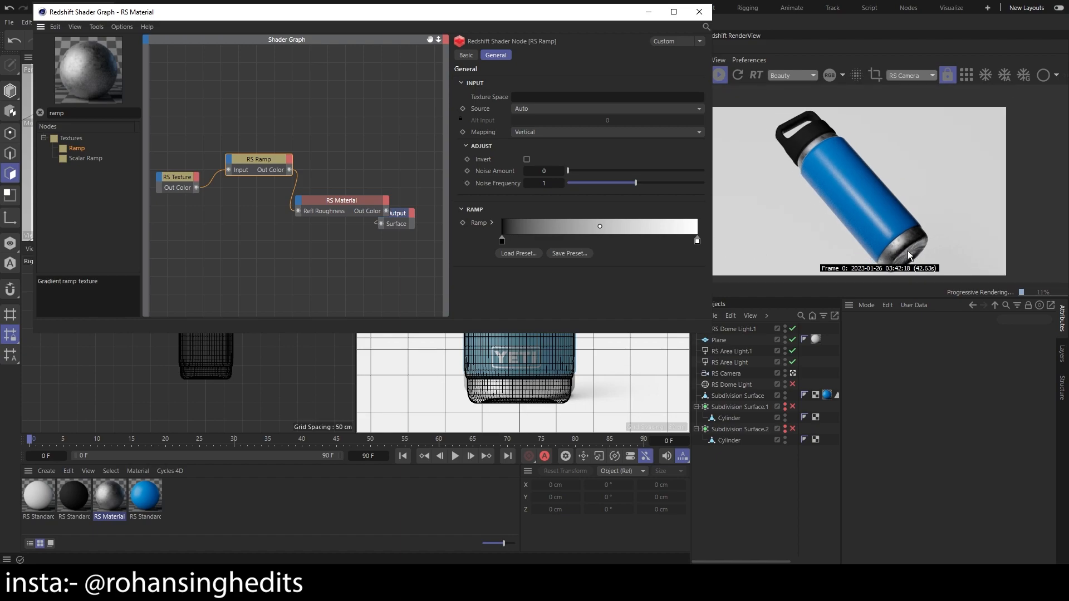
pyautogui.scroll(1, 900, 252)
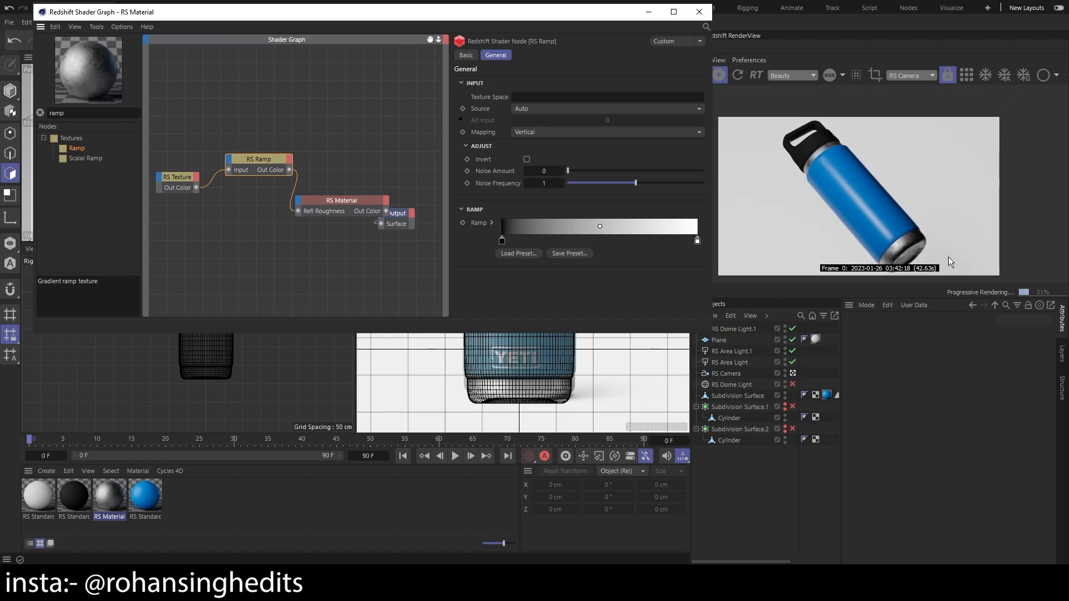
# Shift the roughness ramp's black knot inward and lighten it to dark gray
pyautogui.moveTo(502, 241); pyautogui.dragTo(527, 241)
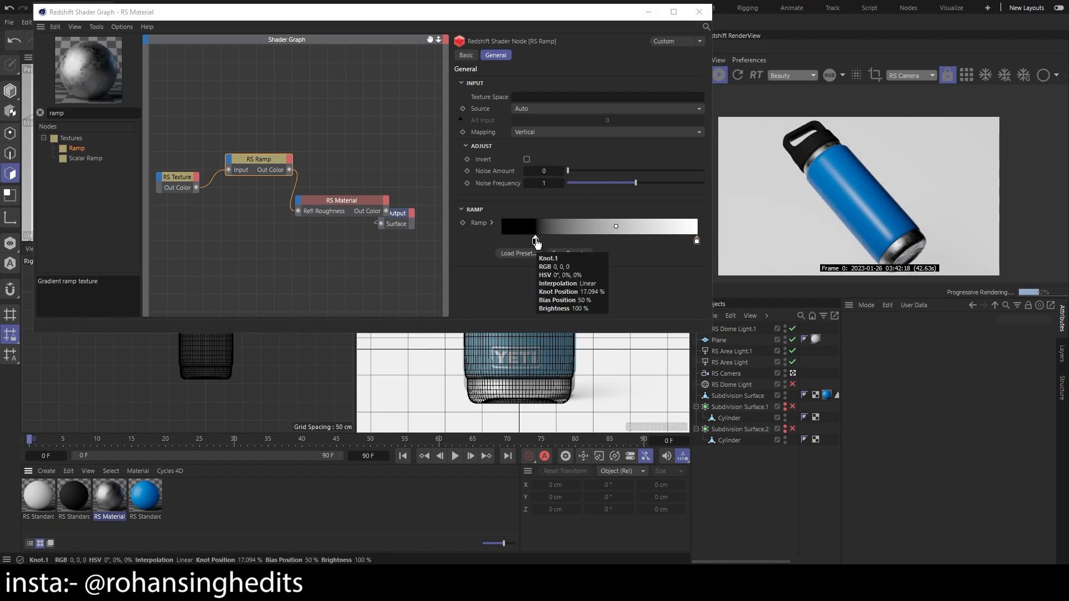
pyautogui.doubleClick(536, 243)
pyautogui.moveTo(573, 172); pyautogui.dragTo(409, 117)
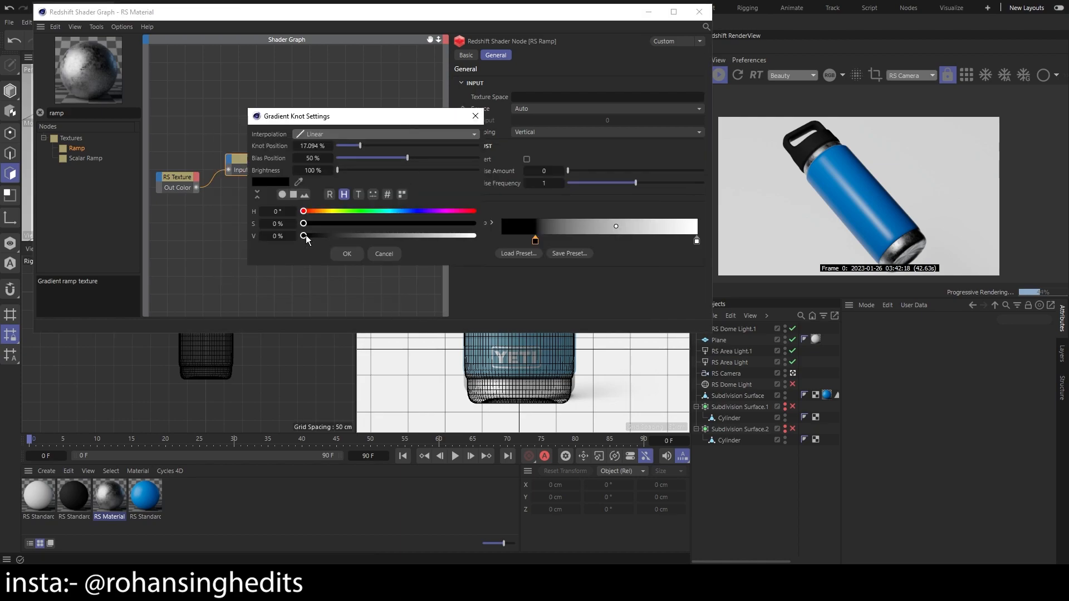
pyautogui.moveTo(305, 236); pyautogui.dragTo(323, 238)
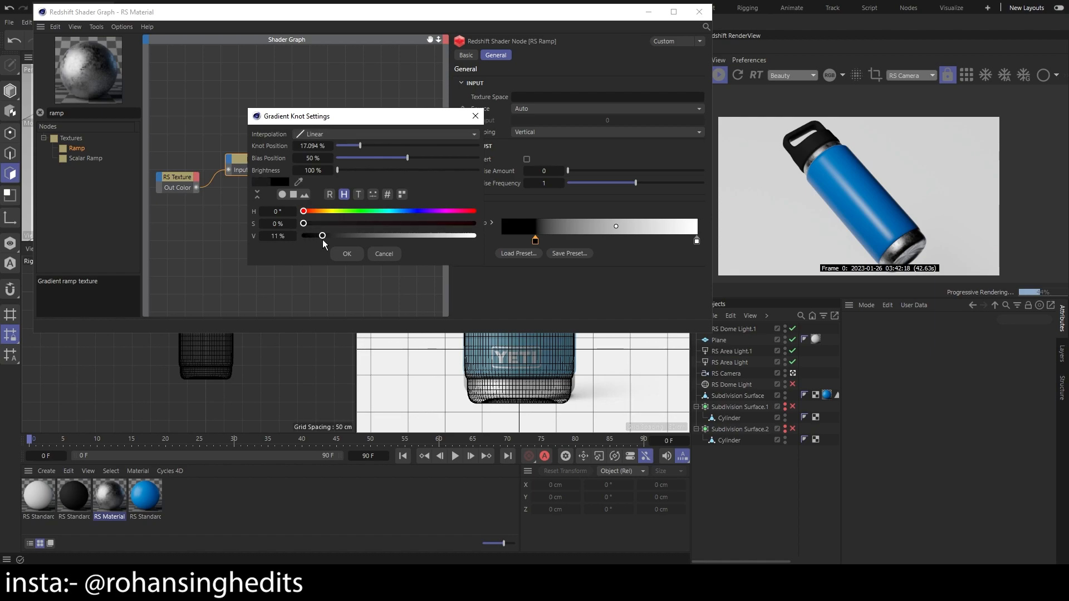
pyautogui.moveTo(323, 239); pyautogui.dragTo(337, 239)
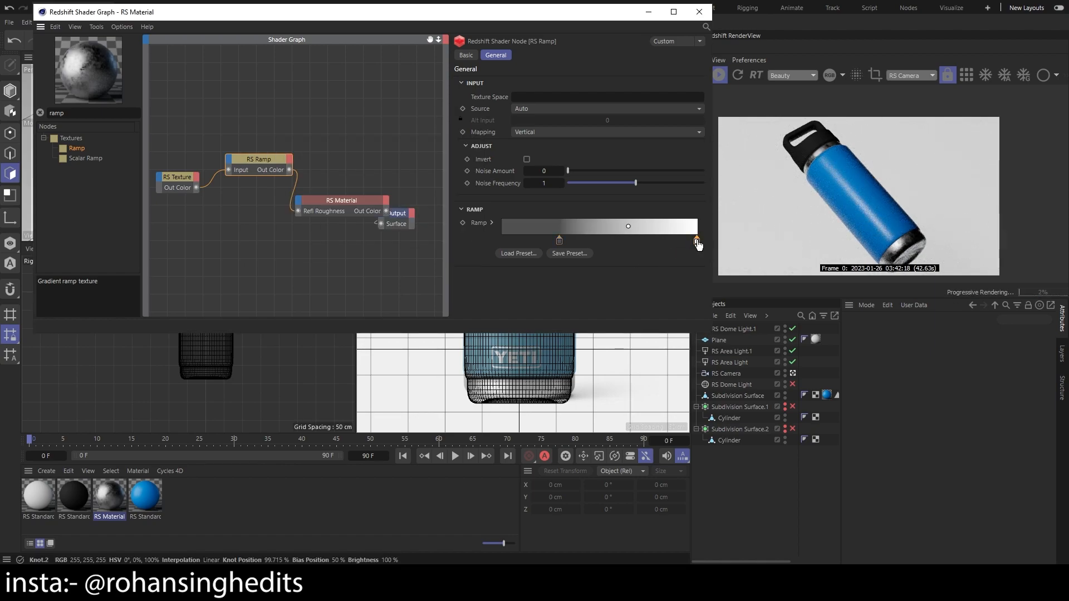
# Darken the ramp's white knot to a 73% gray and shift it inward
pyautogui.doubleClick(697, 241)
pyautogui.moveTo(805, 287); pyautogui.dragTo(759, 288)
pyautogui.click(678, 305)
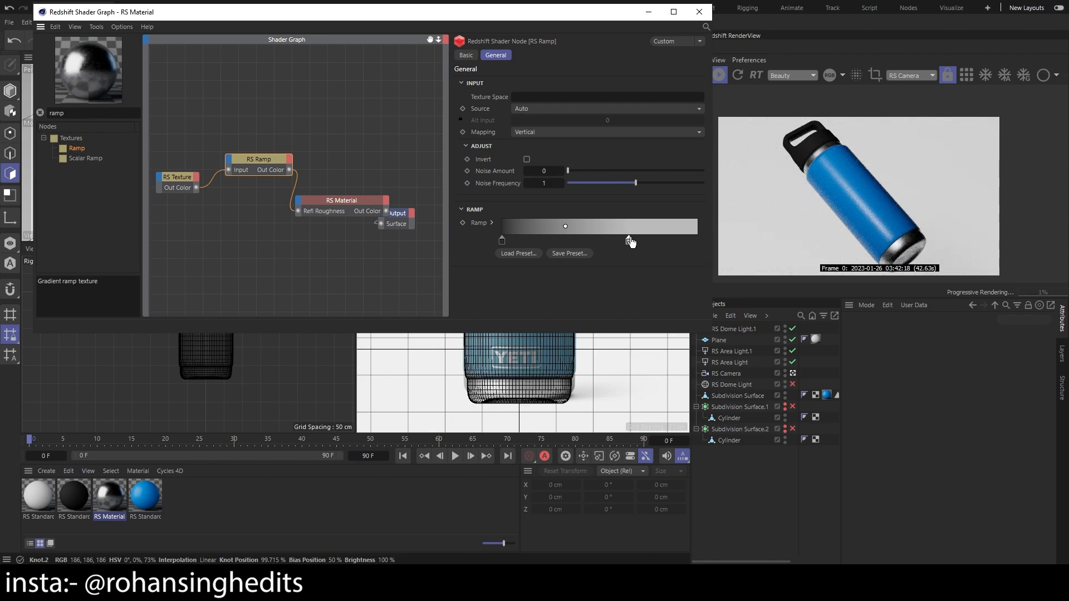
pyautogui.moveTo(630, 242); pyautogui.dragTo(654, 242)
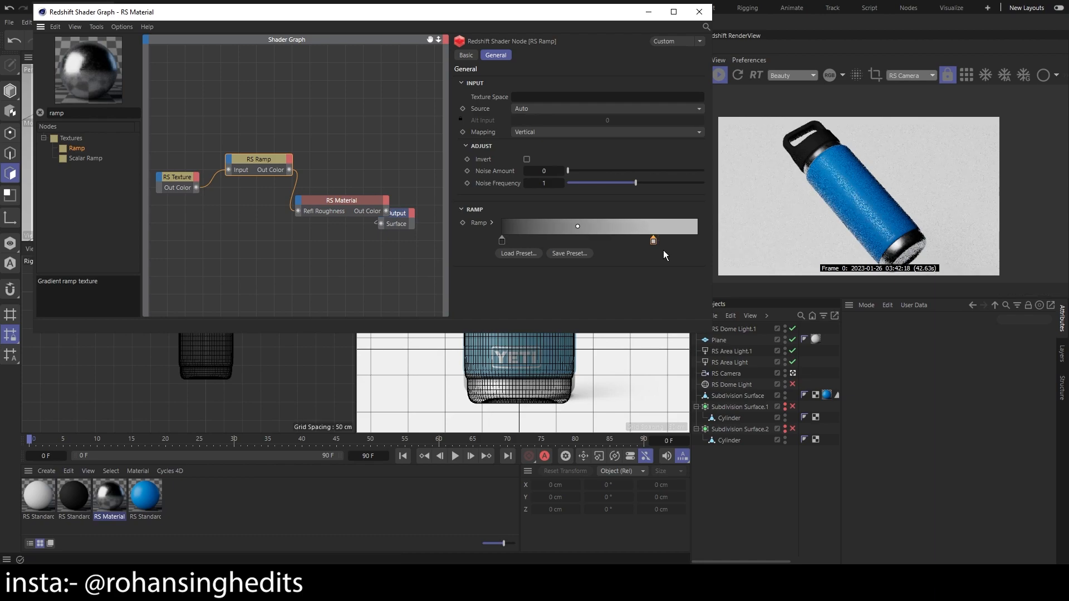
# Close the metal material's shader graph, inspect the metal base in the render, and save the project
pyautogui.click(700, 11)
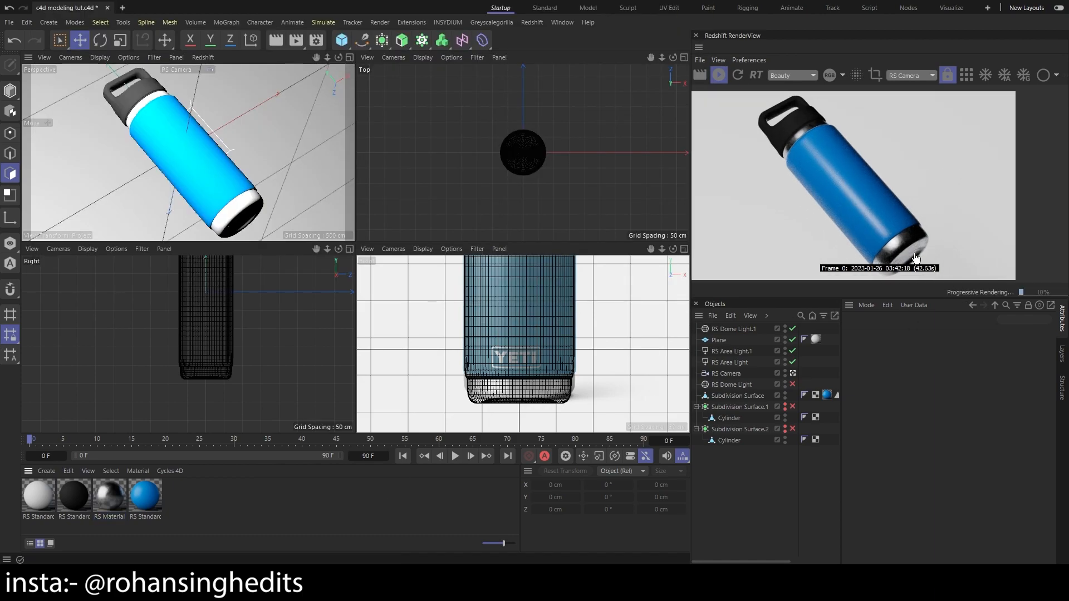
pyautogui.scroll(1, 901, 254)
pyautogui.scroll(-6, 901, 254)
pyautogui.scroll(2, 901, 254)
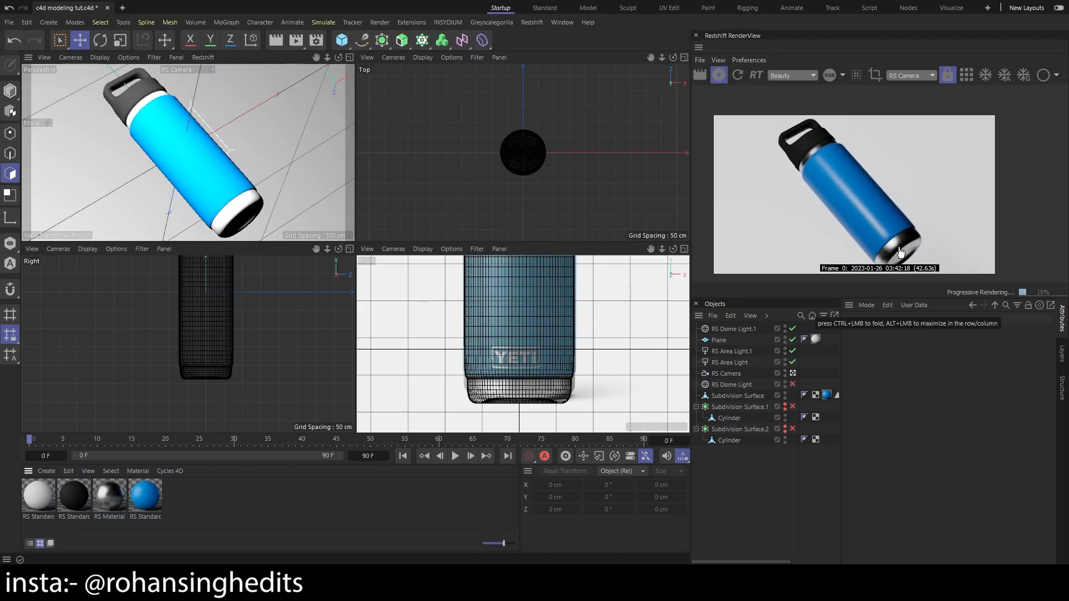
pyautogui.hotkey('ctrl', 's')
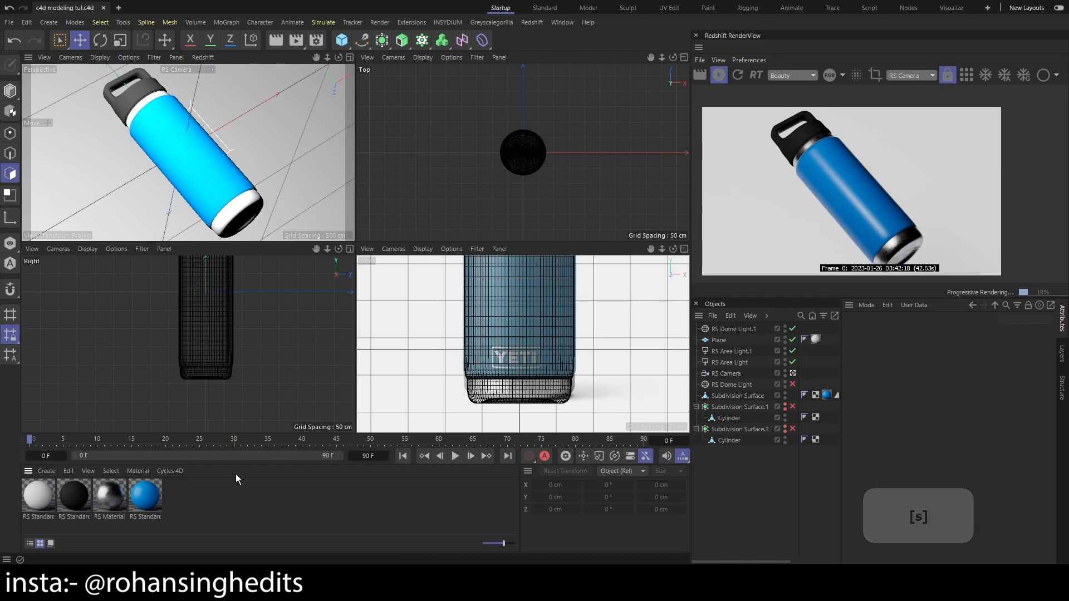
# Add a Texture node with an image and a connected Ramp node to the blue RS Standard material's shader graph
pyautogui.doubleClick(149, 503)
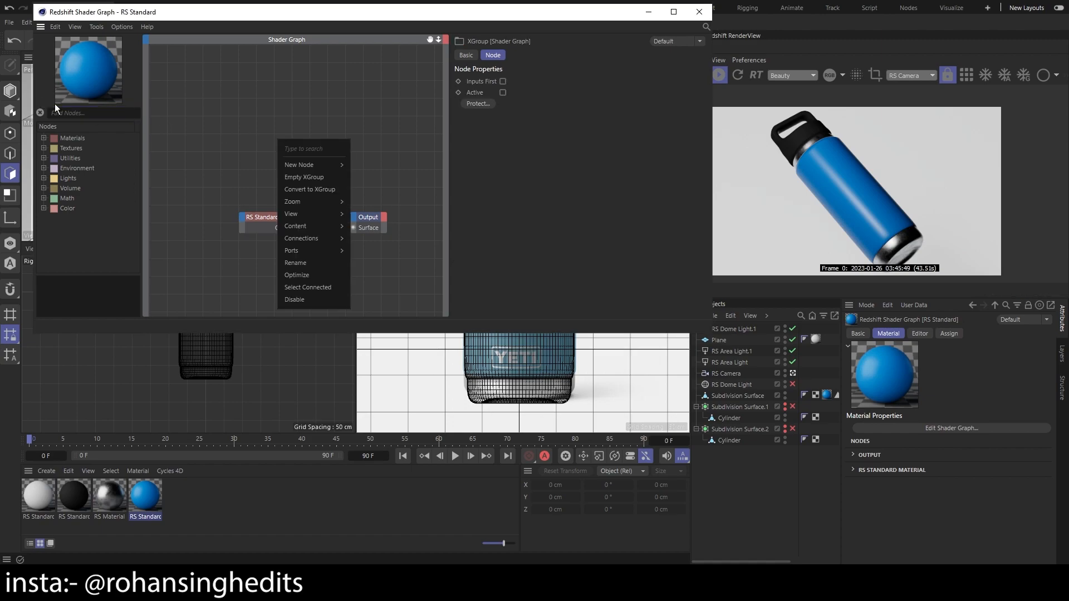
pyautogui.click(55, 112)
pyautogui.write('texture')
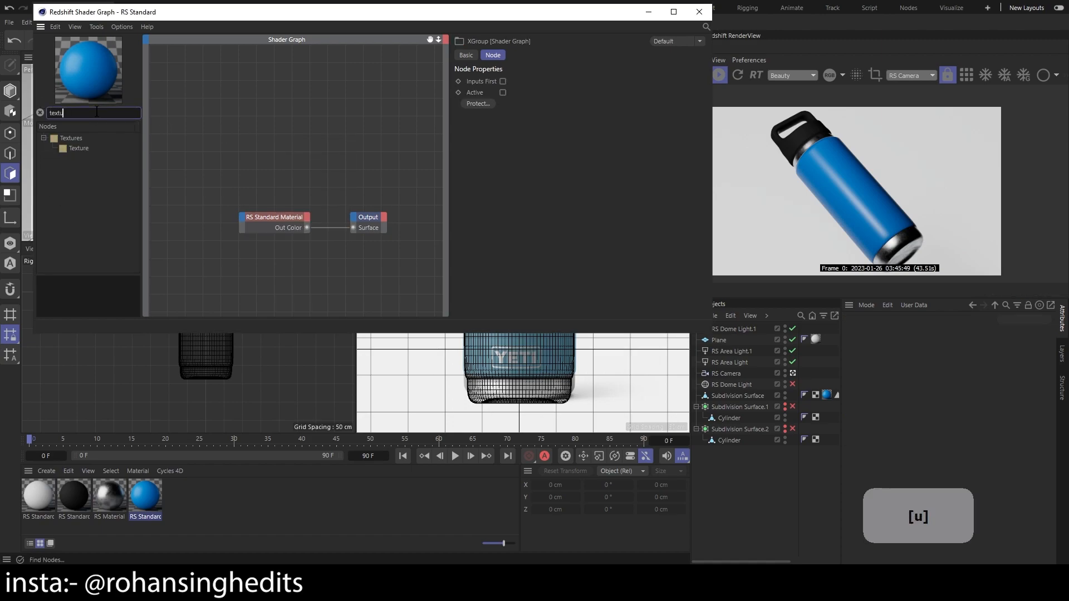
pyautogui.press('Return')
pyautogui.click(557, 577)
pyautogui.click(725, 528)
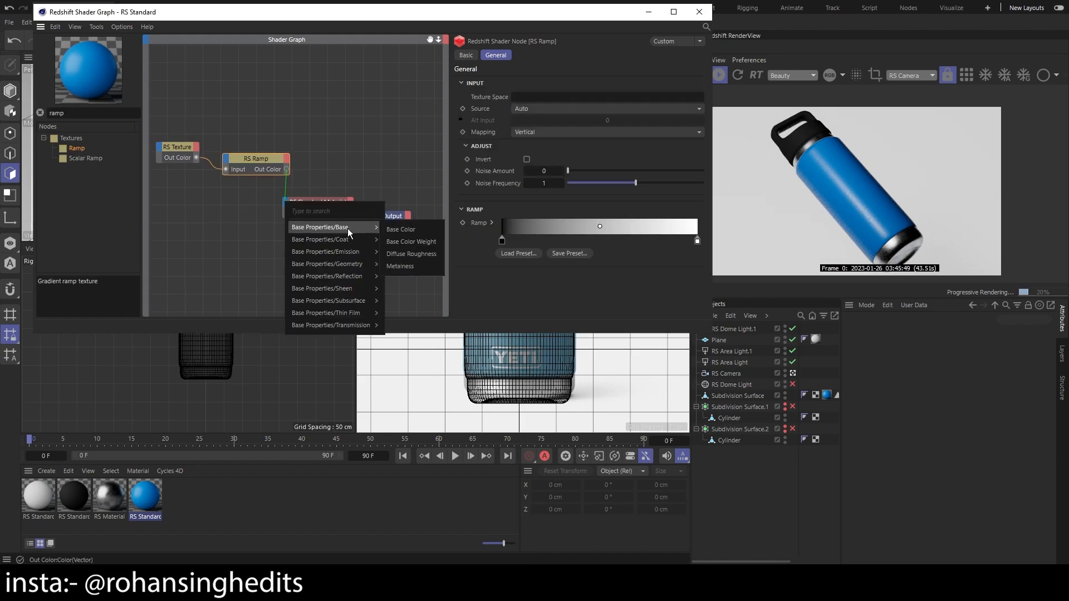
# Connect the ramp to the blue material's Refl Roughness and inspect the bottle body in the render
pyautogui.moveTo(358, 281)
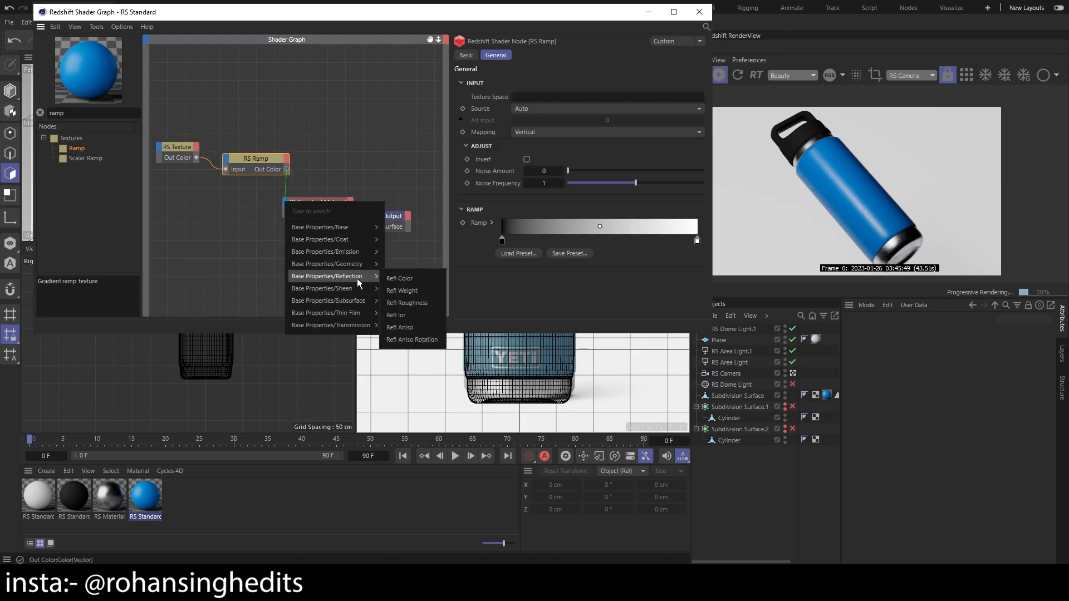
pyautogui.click(423, 301)
pyautogui.scroll(3, 871, 209)
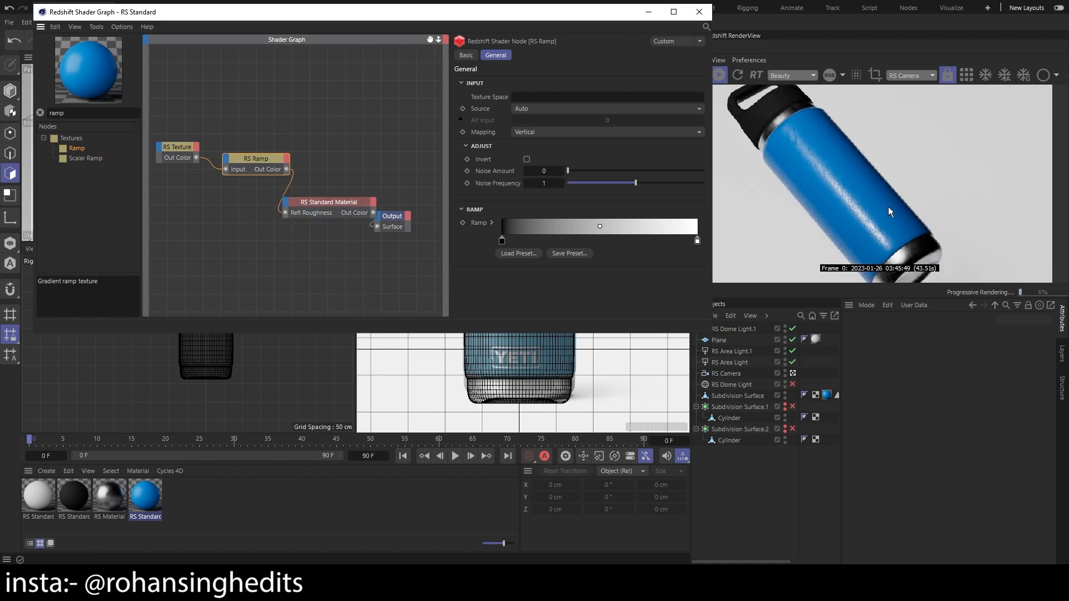
# Darken the white knot of the blue material's roughness ramp to 70% gray and inspect the bottle in the render
pyautogui.scroll(-5, 887, 206)
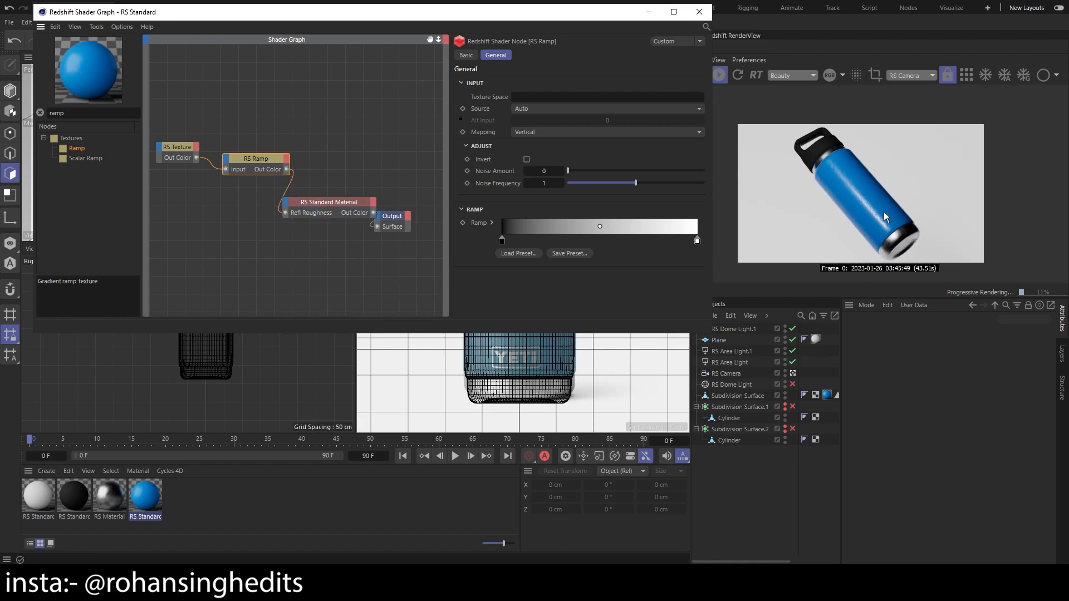
pyautogui.scroll(1, 885, 216)
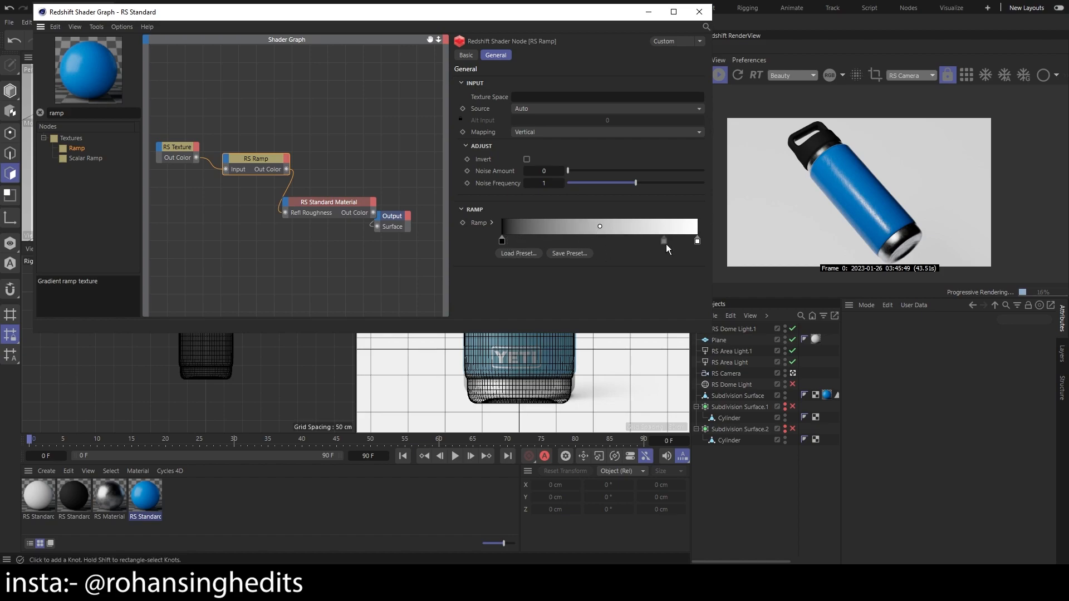
pyautogui.doubleClick(698, 241)
pyautogui.moveTo(787, 289); pyautogui.dragTo(756, 288)
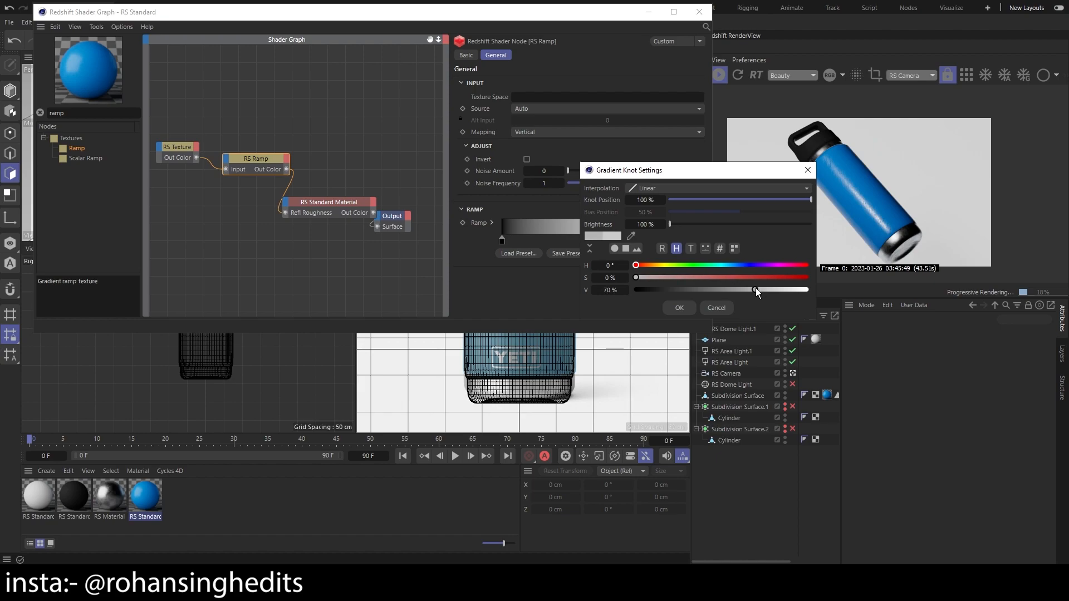
pyautogui.click(679, 307)
pyautogui.scroll(6, 882, 203)
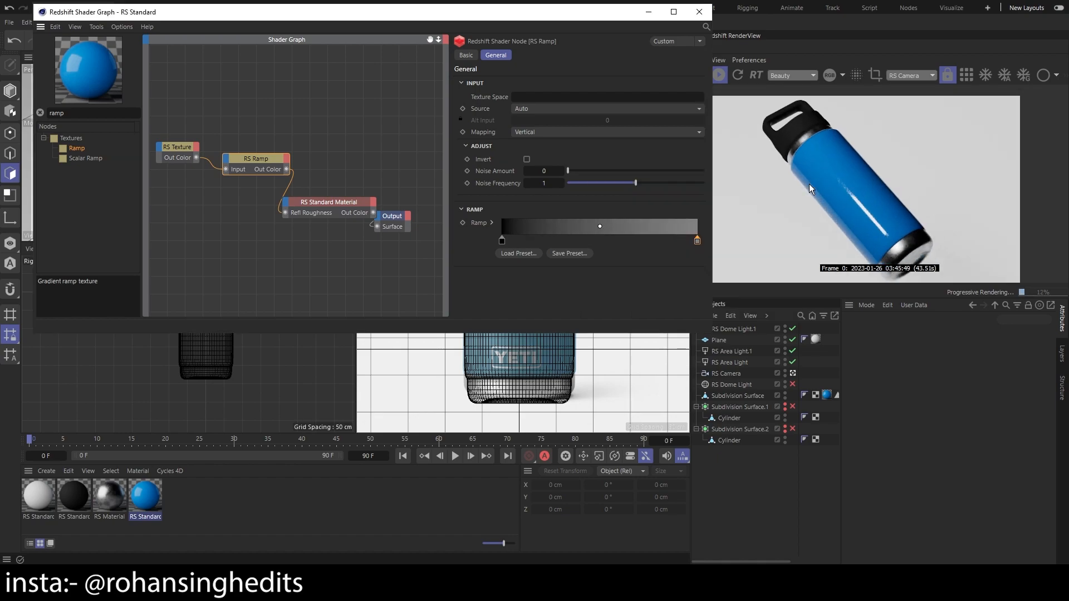
pyautogui.scroll(-3, 810, 184)
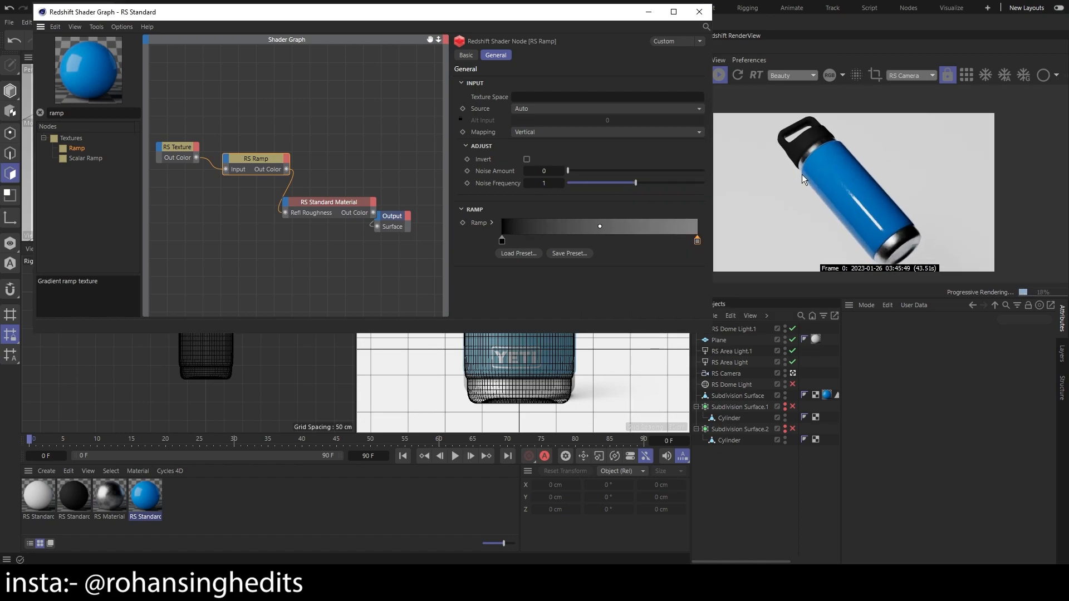
pyautogui.scroll(1, 840, 185)
pyautogui.scroll(-1, 835, 200)
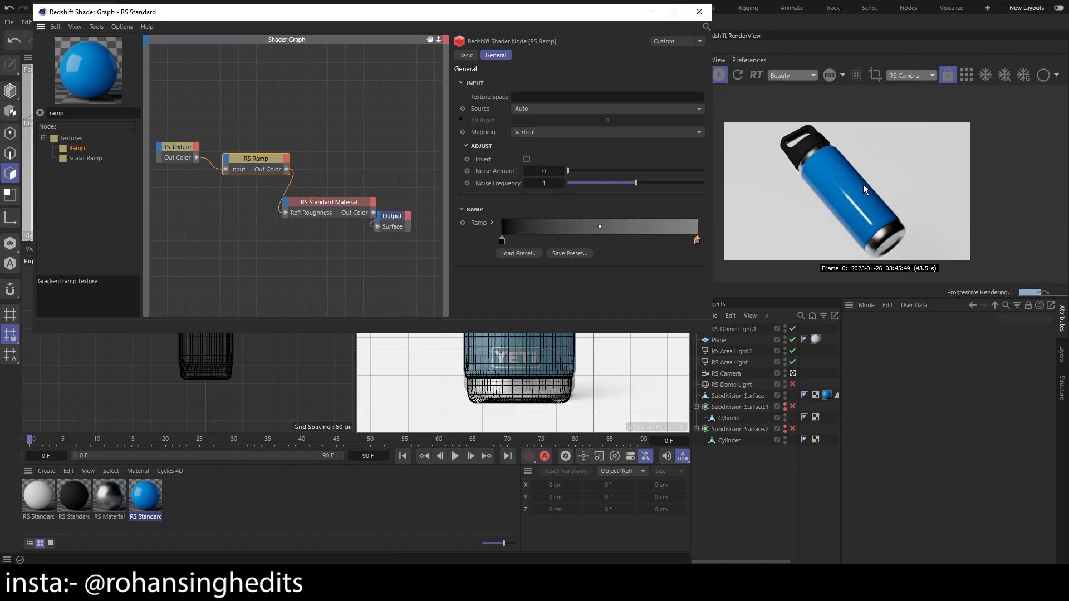
# Set the brightness value of the ramp's light end knot to 73%
pyautogui.doubleClick(698, 241)
pyautogui.moveTo(729, 286); pyautogui.dragTo(758, 287)
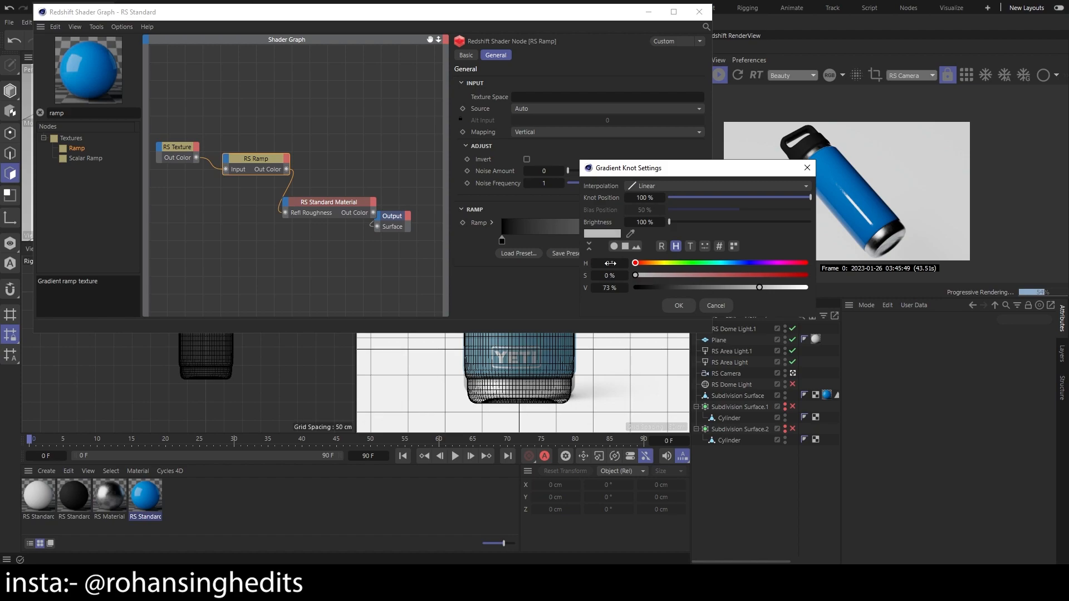
pyautogui.click(807, 167)
# Shift the ramp's black knot inward and lighten it to dark gray, and move the light knot to about 80%
pyautogui.moveTo(502, 240); pyautogui.dragTo(527, 240)
pyautogui.doubleClick(526, 241)
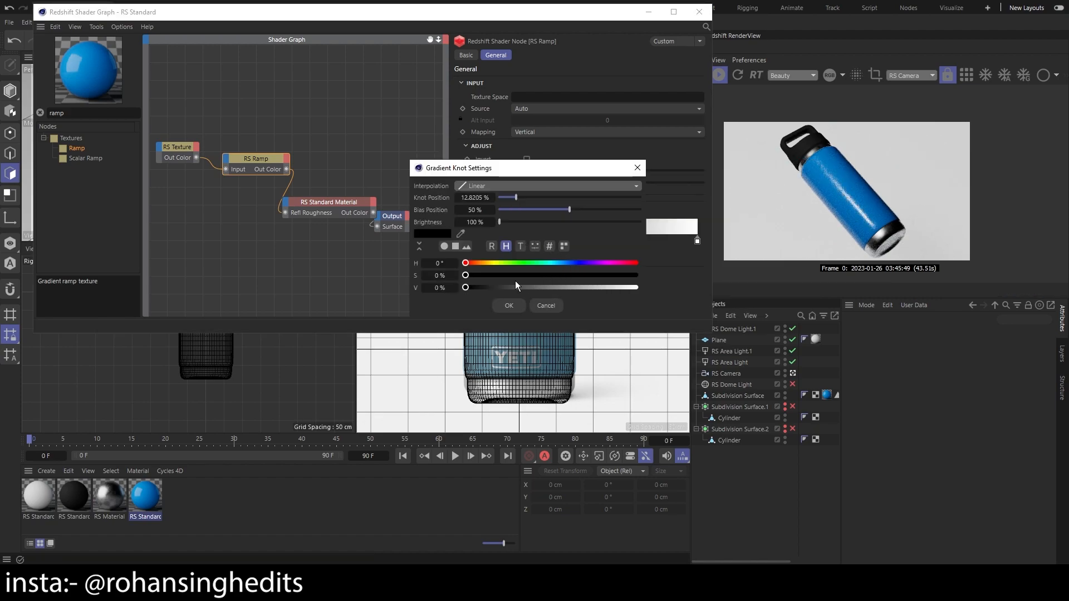
pyautogui.moveTo(521, 287); pyautogui.dragTo(500, 287)
pyautogui.click(509, 305)
pyautogui.moveTo(697, 240); pyautogui.dragTo(660, 250)
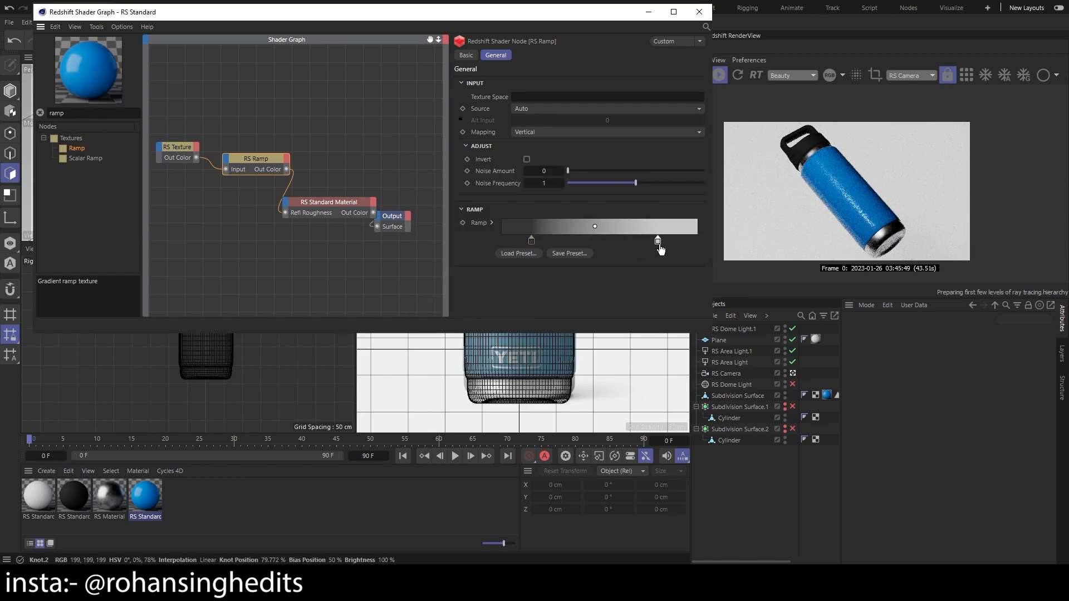
# Set the reflection weight of the blue RS Standard Material to 0.587 and close its shader graph
pyautogui.click(337, 203)
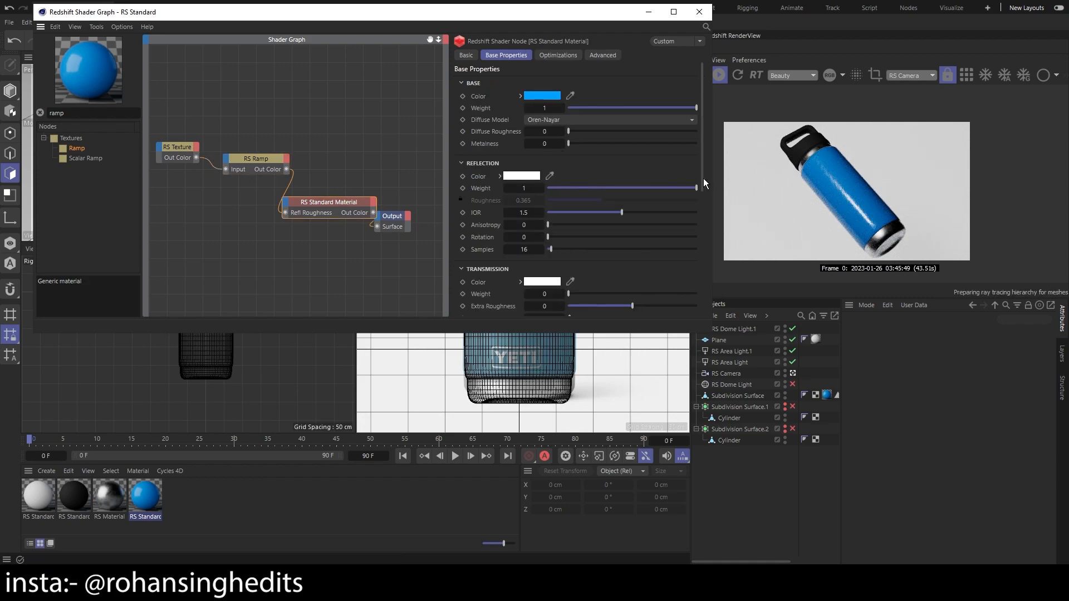
pyautogui.moveTo(691, 188); pyautogui.dragTo(575, 189)
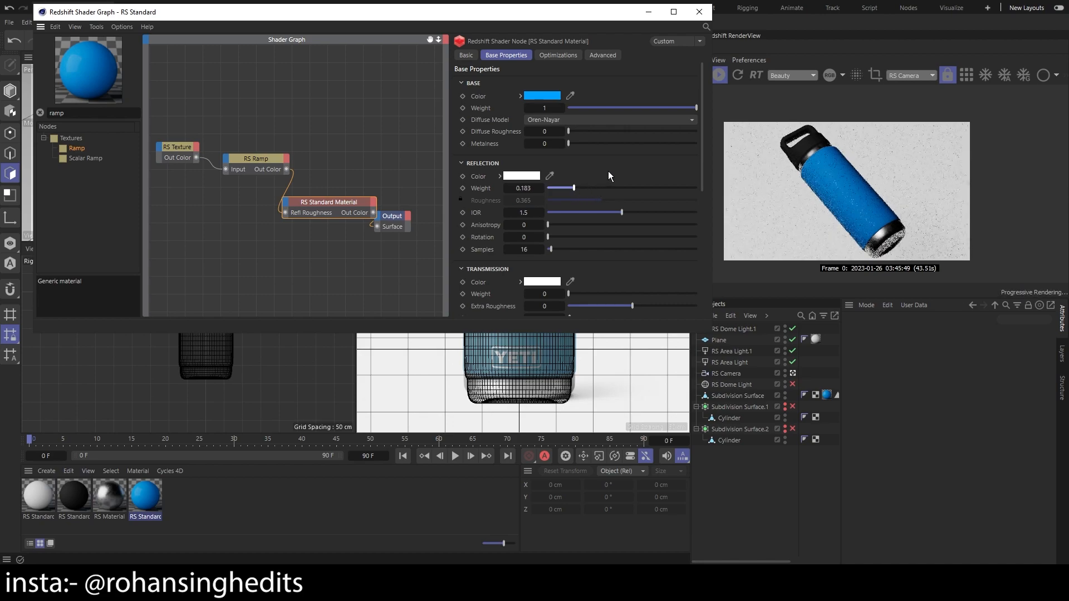
pyautogui.click(597, 186)
pyautogui.moveTo(608, 187); pyautogui.dragTo(636, 186)
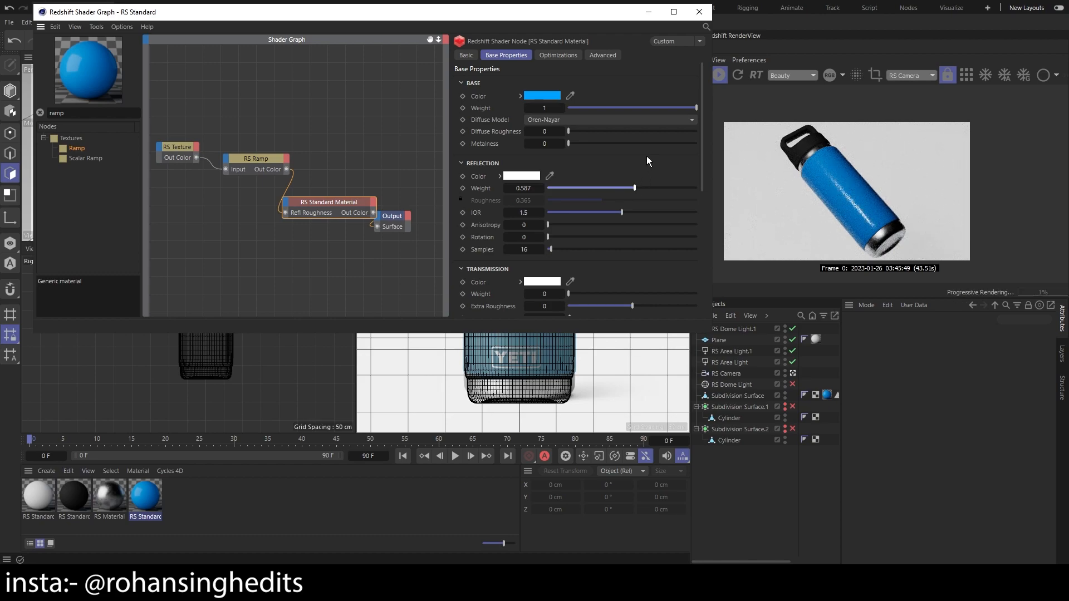
pyautogui.click(256, 160)
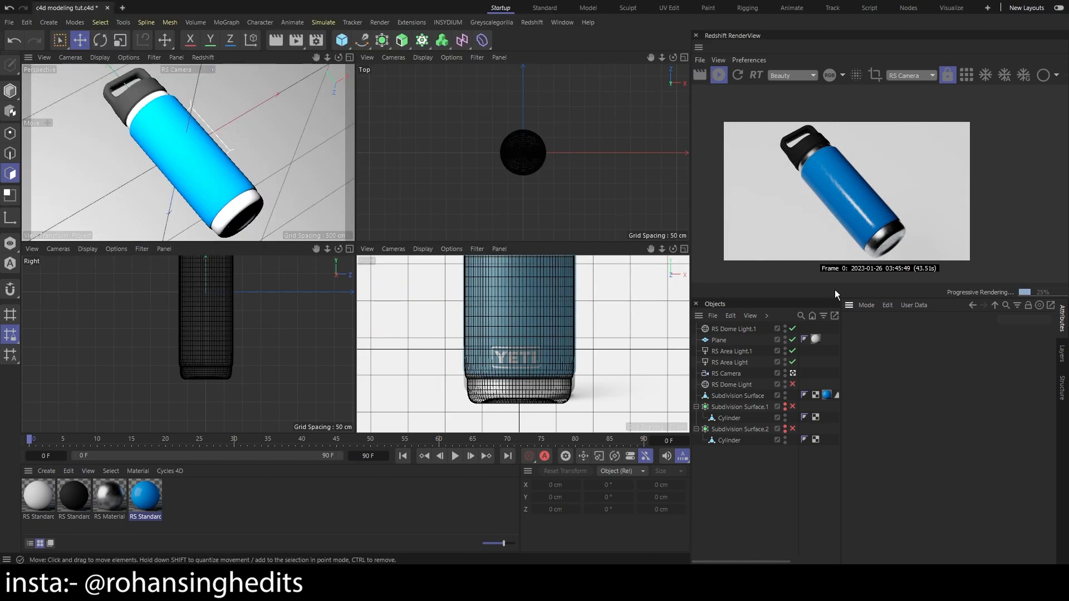
# Examine the black cap and handle surface against the reference image in the front view
pyautogui.doubleClick(61, 497)
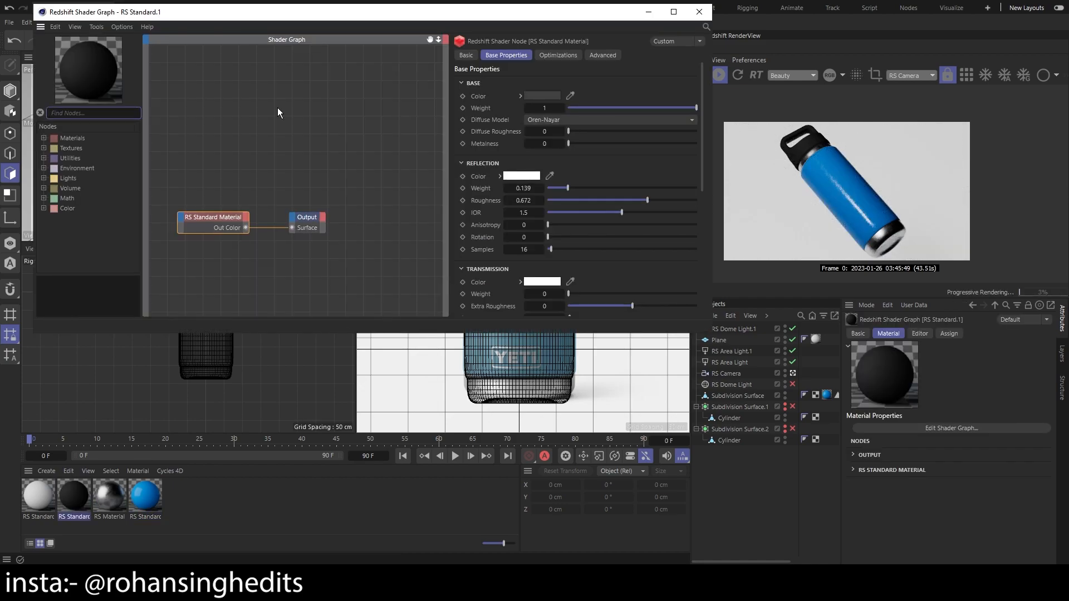
pyautogui.click(648, 12)
pyautogui.scroll(-2, 586, 291)
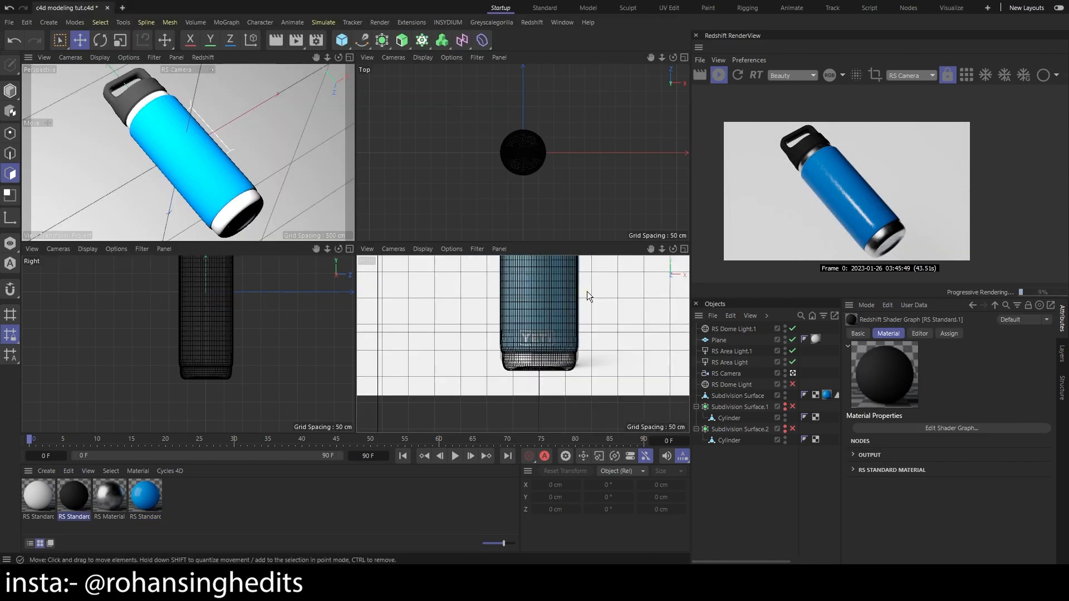
pyautogui.press('1')
pyautogui.scroll(2, 597, 285)
pyautogui.moveTo(596, 290); pyautogui.dragTo(585, 309)
pyautogui.scroll(3, 563, 281)
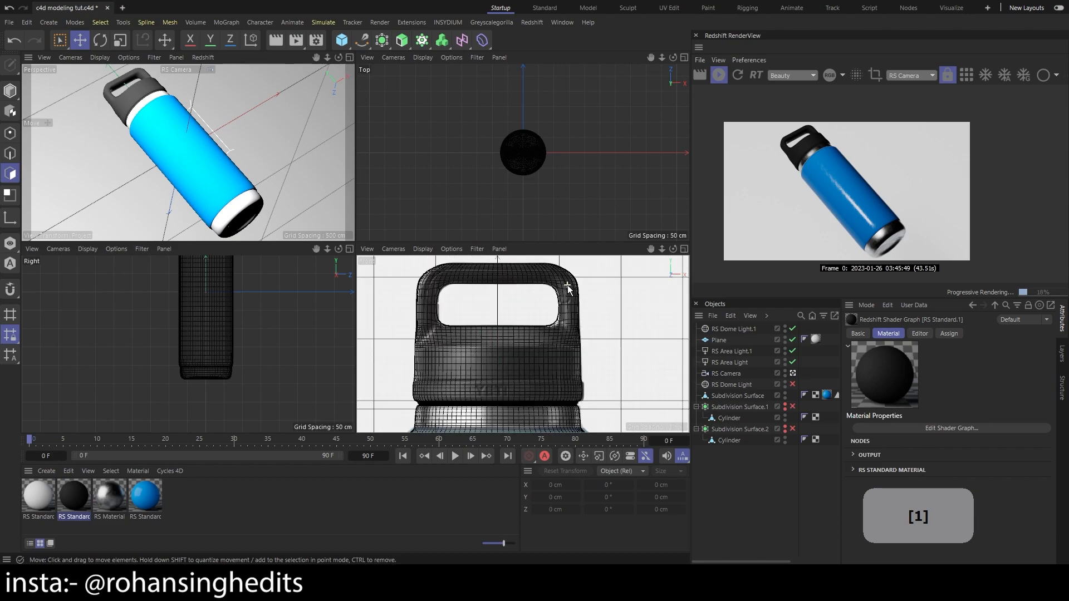
pyautogui.scroll(4, 613, 299)
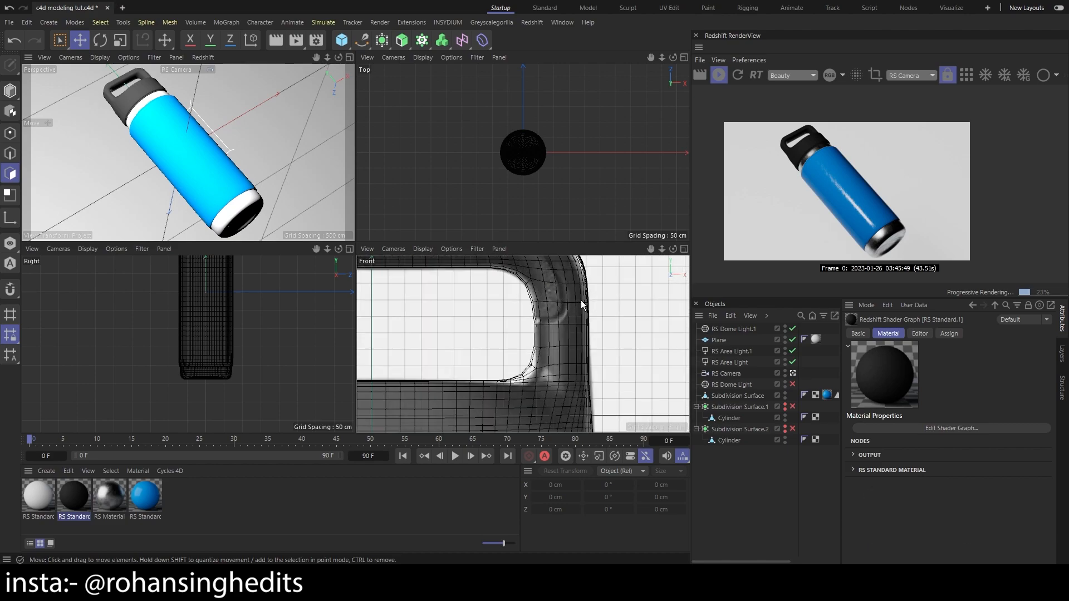
pyautogui.scroll(-3, 580, 299)
pyautogui.scroll(-3, 583, 299)
pyautogui.scroll(-1, 619, 390)
pyautogui.scroll(-1, 619, 384)
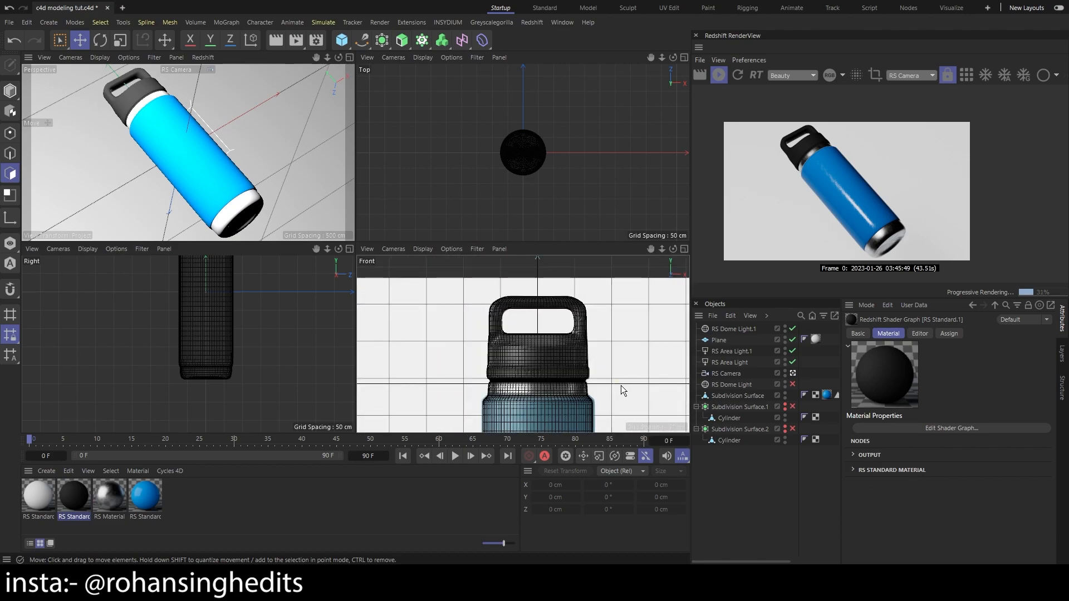
pyautogui.scroll(2, 621, 389)
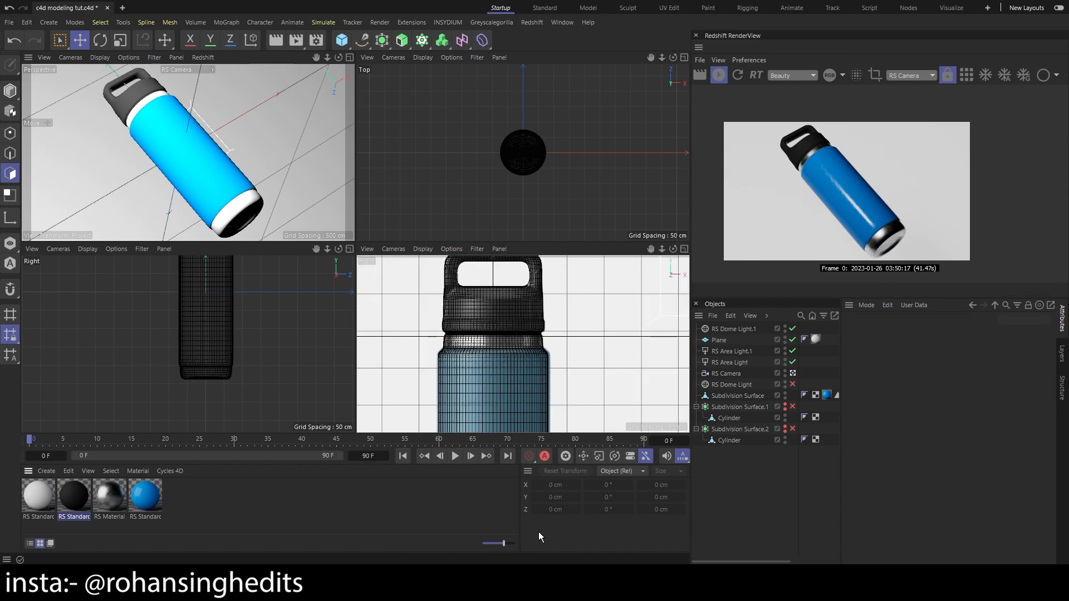
# Add a Texture node to the black material's shader graph and load leather_red_02_rough_4k.jpg into it
pyautogui.doubleClick(66, 489)
pyautogui.rightClick(361, 196)
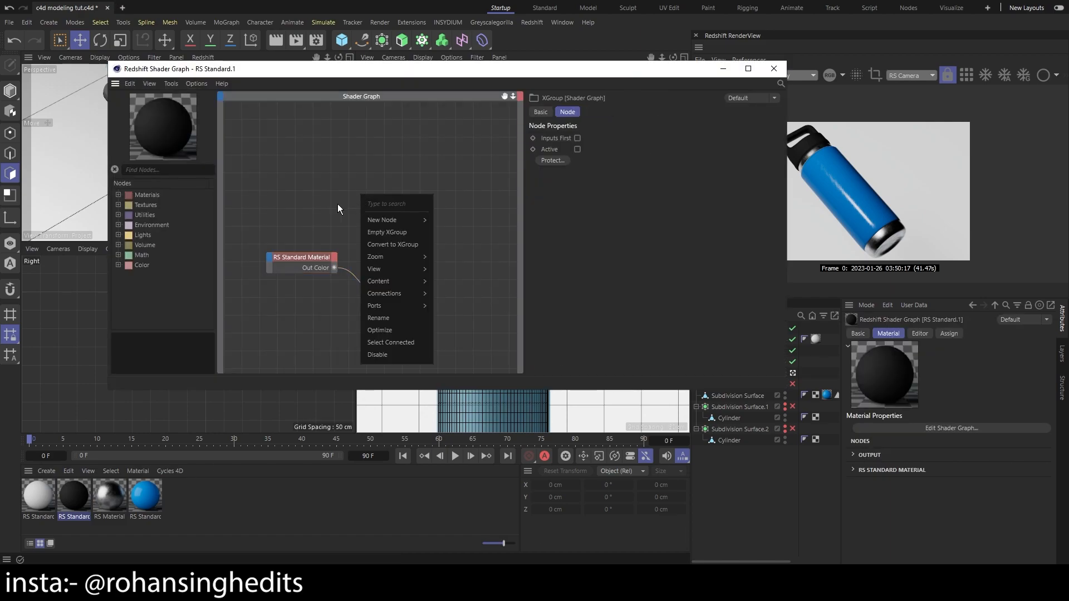
pyautogui.click(160, 170)
pyautogui.write('tex')
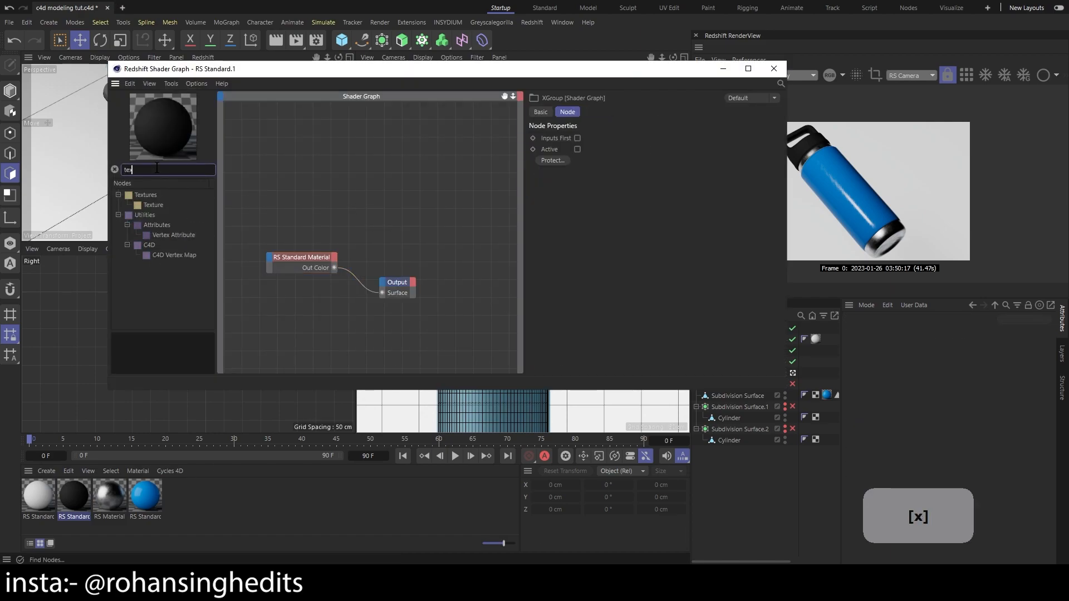
pyautogui.write('ture')
pyautogui.moveTo(158, 202); pyautogui.dragTo(342, 203)
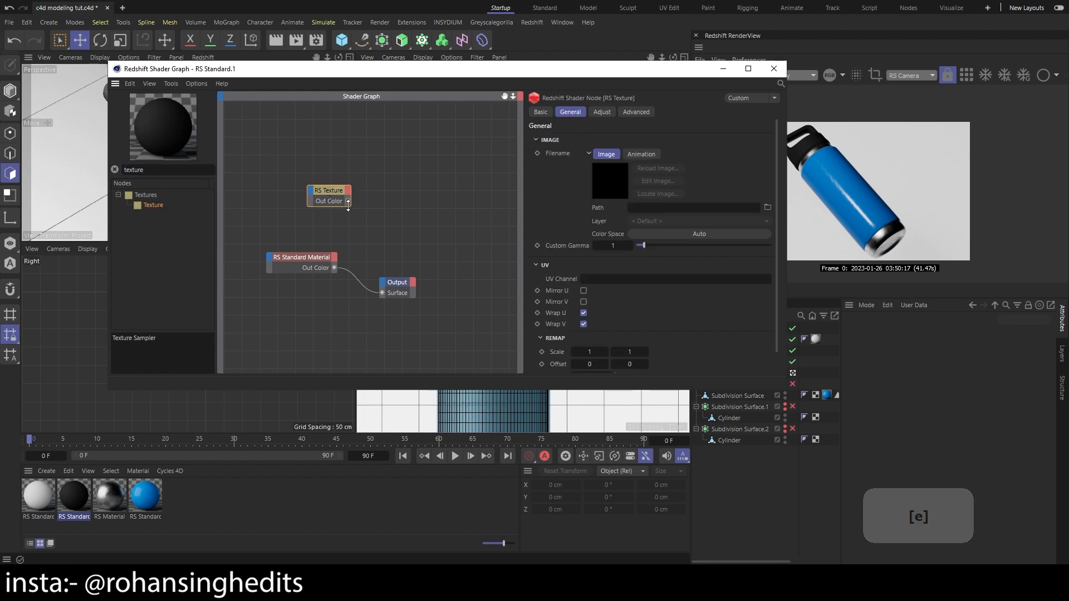
pyautogui.moveTo(311, 258); pyautogui.dragTo(326, 257)
pyautogui.moveTo(328, 191); pyautogui.dragTo(297, 192)
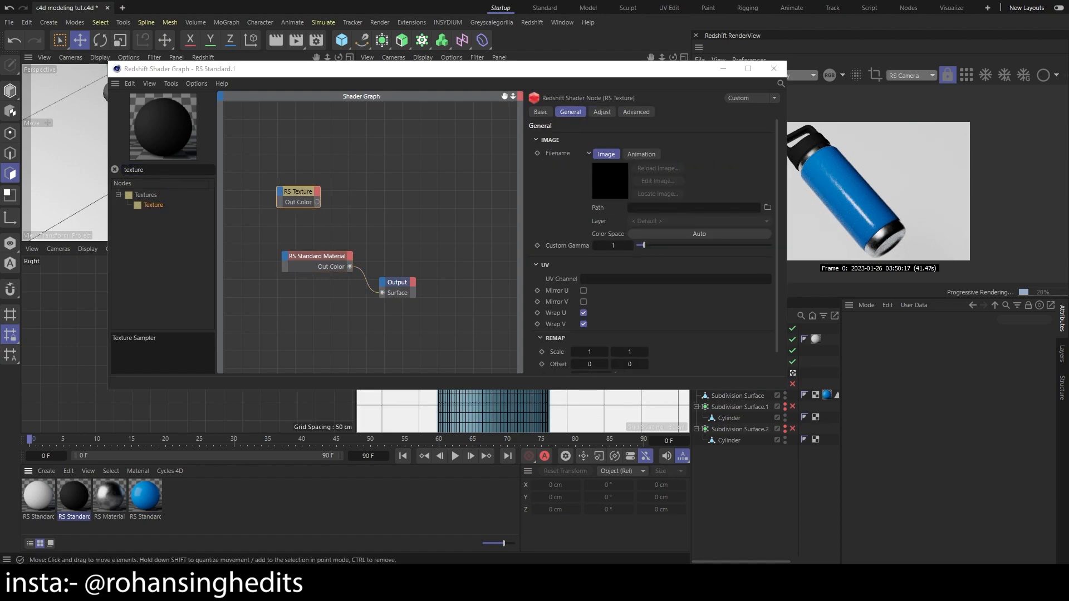
pyautogui.moveTo(694, 223); pyautogui.dragTo(689, 208)
pyautogui.click(584, 333)
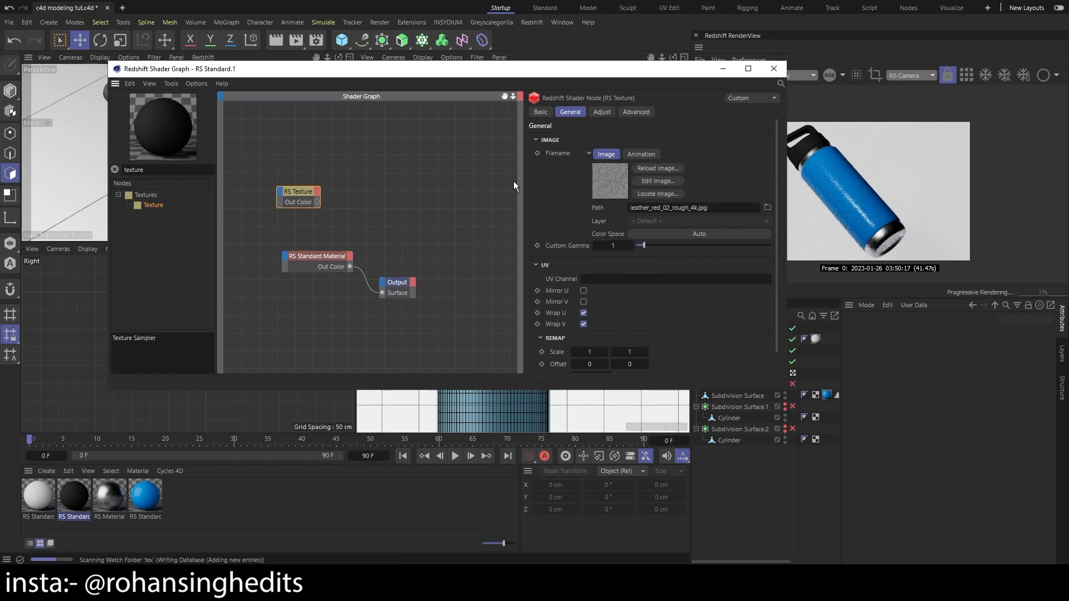
# Add a Ramp node to the black material and connect the Texture node's Out Color to its Input
pyautogui.moveTo(292, 198); pyautogui.dragTo(277, 198)
pyautogui.rightClick(343, 210)
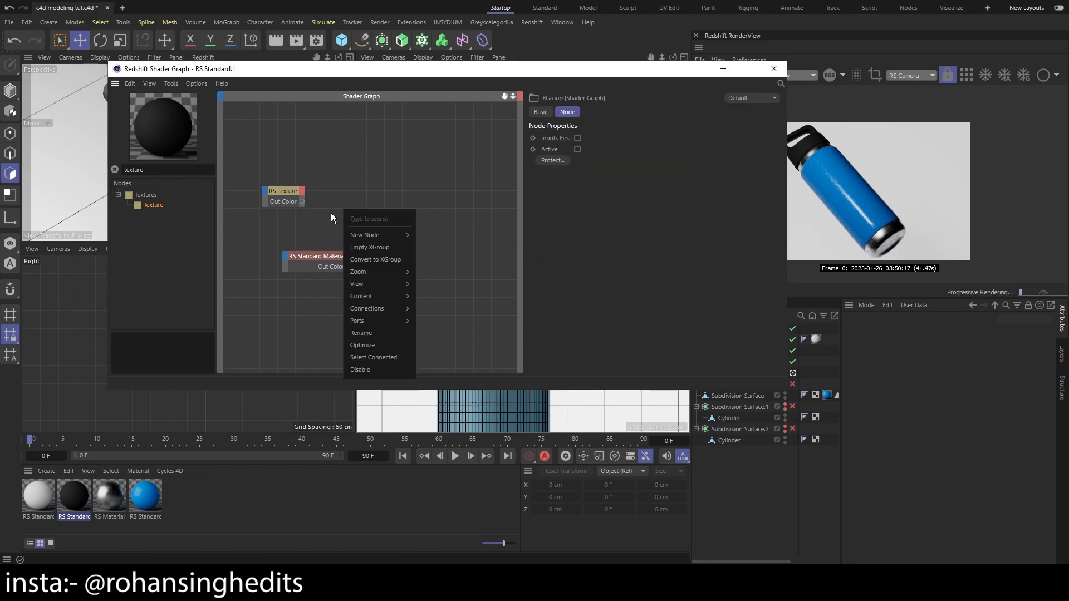
pyautogui.click(330, 212)
pyautogui.click(271, 188)
pyautogui.moveTo(162, 172); pyautogui.dragTo(40, 181)
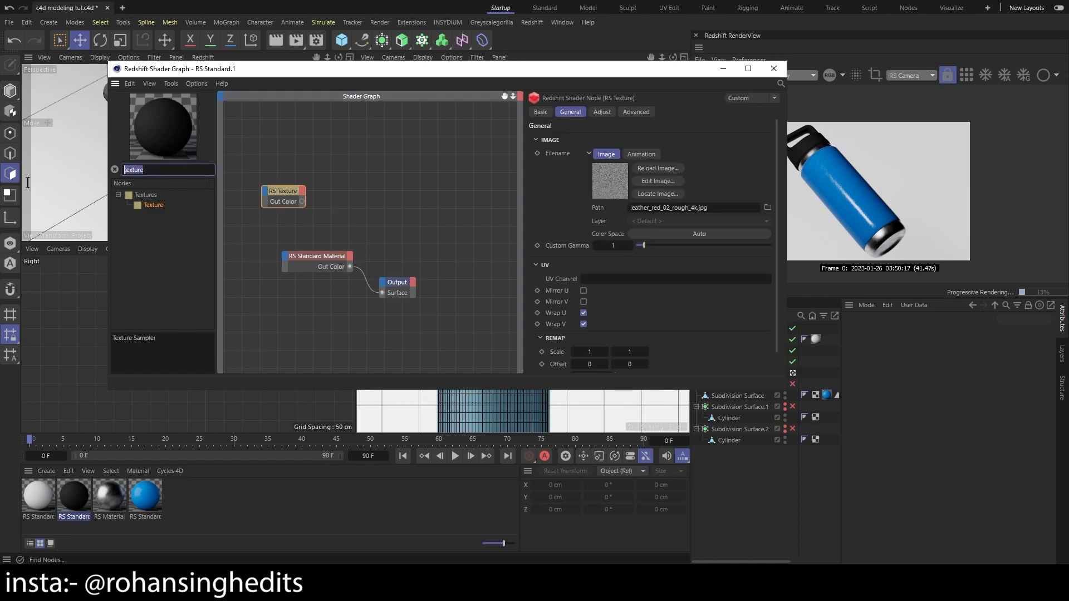
pyautogui.write('ramp')
pyautogui.moveTo(152, 205); pyautogui.dragTo(273, 192)
pyautogui.click(340, 193)
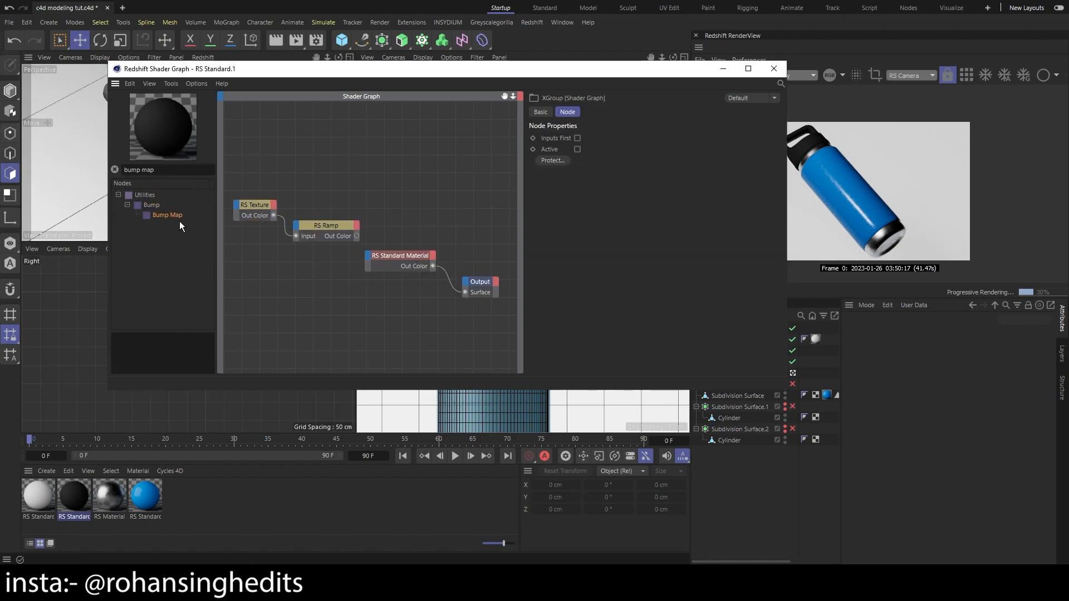
# Add a Bump Map node, connect the ramp to its texture Input, and link it to the RS Standard Material's Bump Input
pyautogui.moveTo(171, 217); pyautogui.dragTo(369, 222)
pyautogui.moveTo(406, 235)
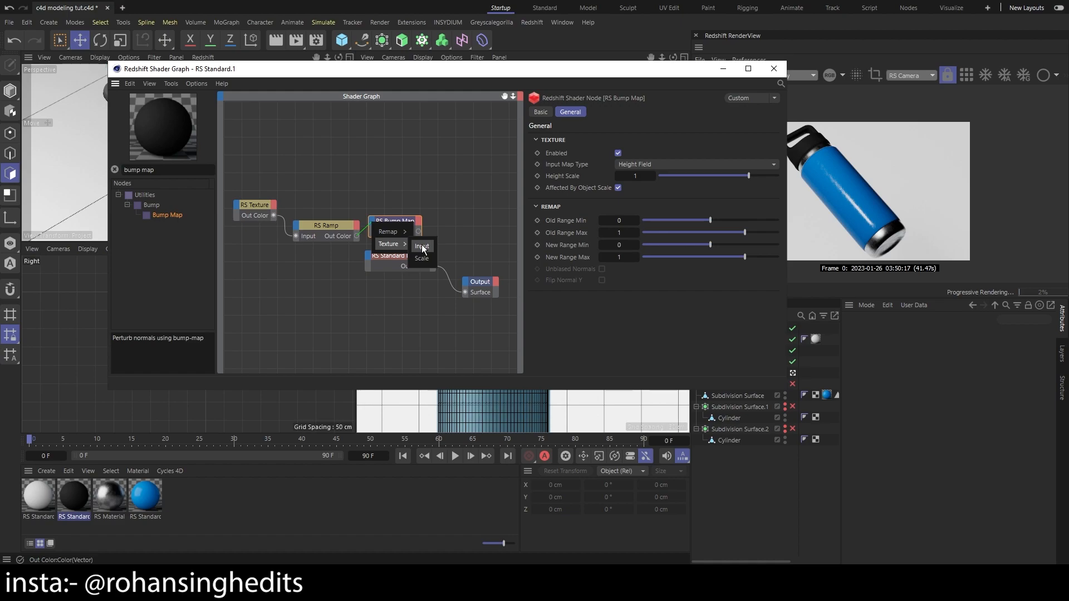
pyautogui.click(425, 247)
pyautogui.moveTo(498, 302); pyautogui.dragTo(390, 245)
pyautogui.scroll(-2, 398, 257)
pyautogui.moveTo(408, 258)
pyautogui.mouseDown()
pyautogui.moveTo(440, 261)
pyautogui.moveTo(410, 259)
pyautogui.mouseUp()
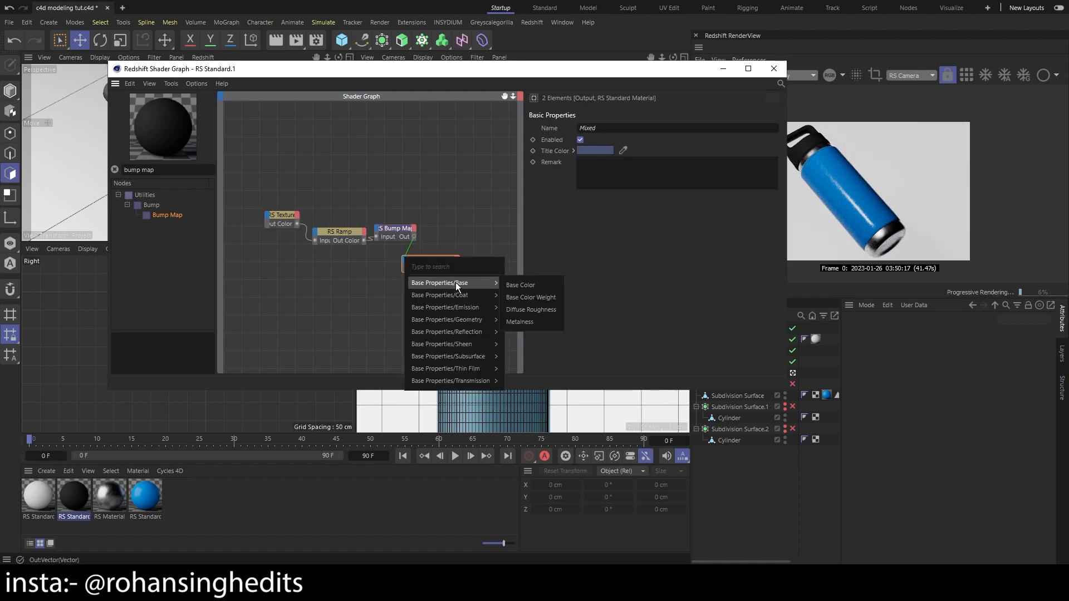
pyautogui.moveTo(477, 296)
pyautogui.moveTo(486, 320)
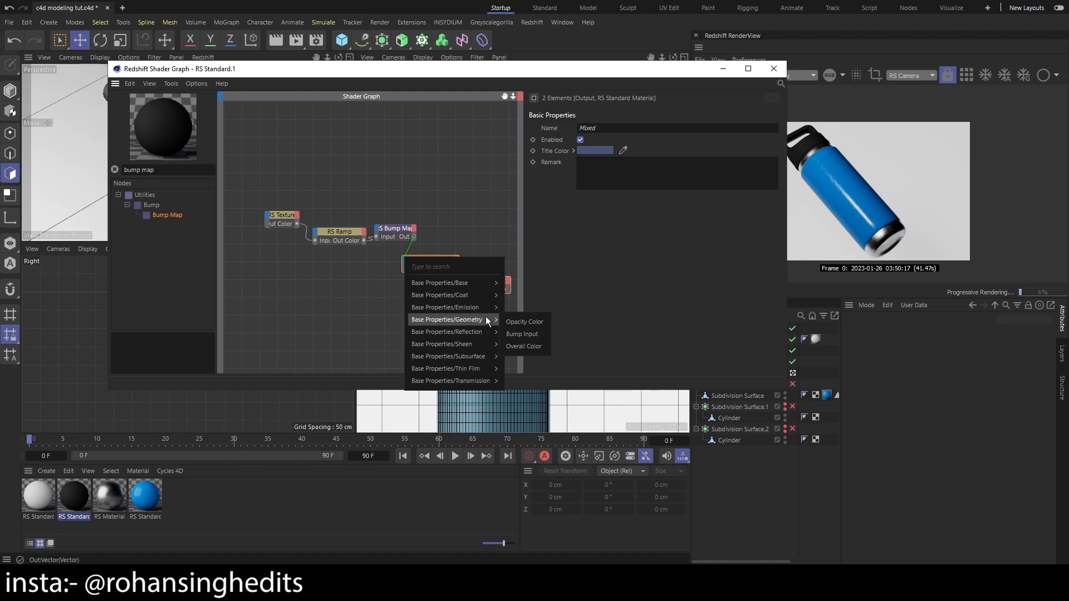
pyautogui.click(529, 335)
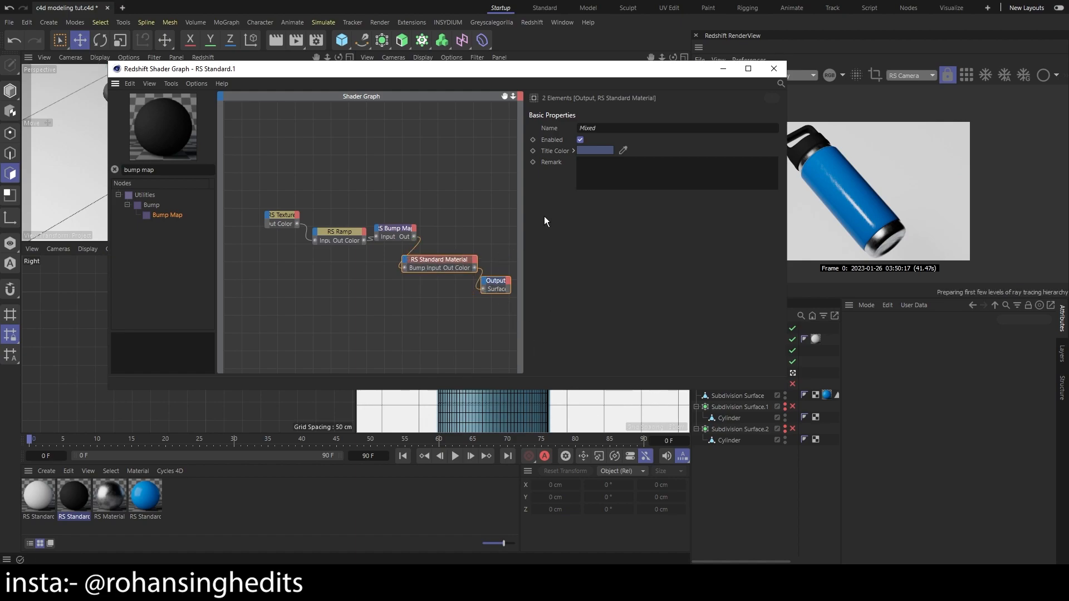
# Close the black material's shader graph and switch the render view's camera to <Render> for a cap close-up
pyautogui.click(768, 69)
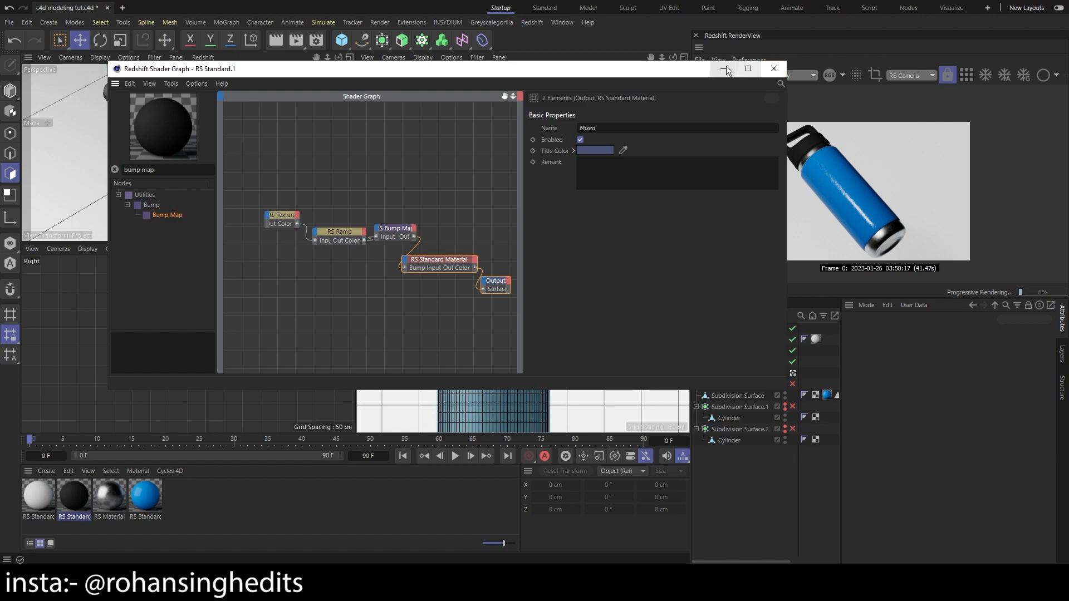
pyautogui.click(911, 76)
pyautogui.click(920, 91)
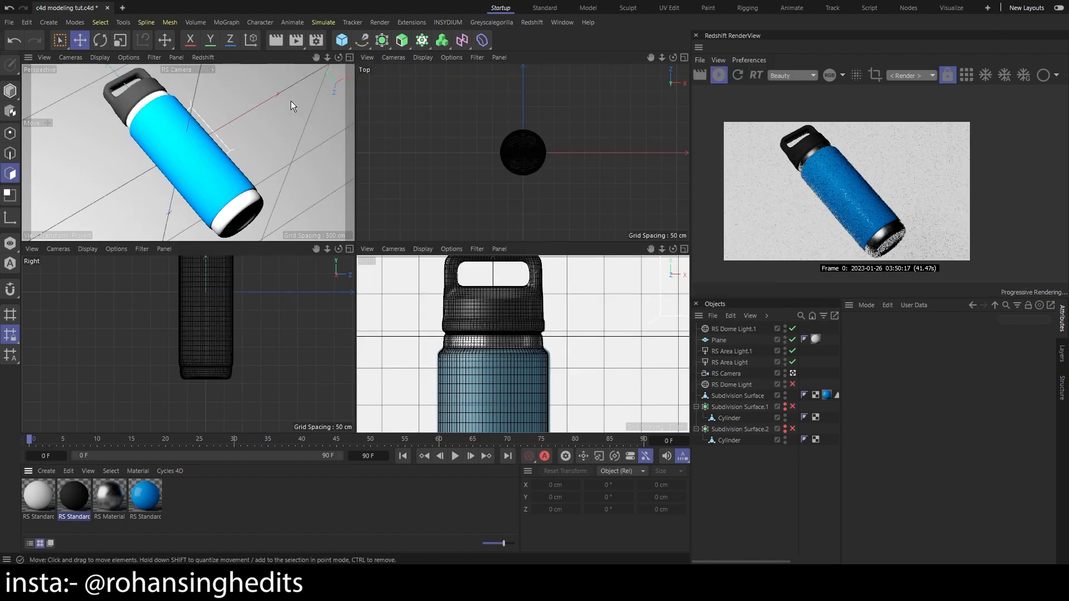
# Lower the Bump Map node's Height Scale to 0.112 in the black material's shader graph and close the graph
pyautogui.doubleClick(89, 498)
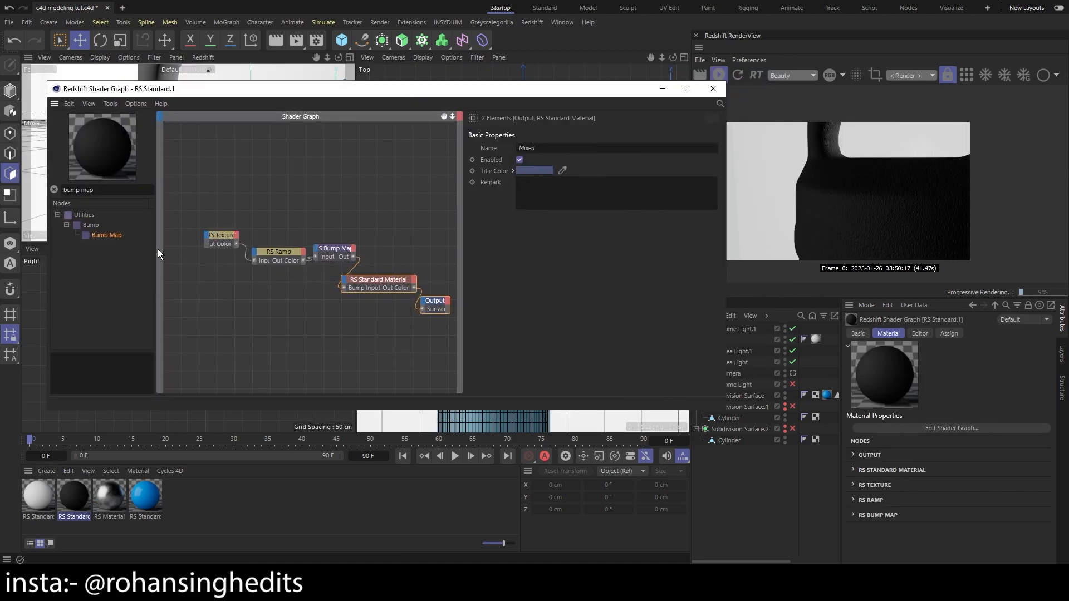
pyautogui.click(352, 257)
pyautogui.moveTo(276, 255); pyautogui.dragTo(269, 253)
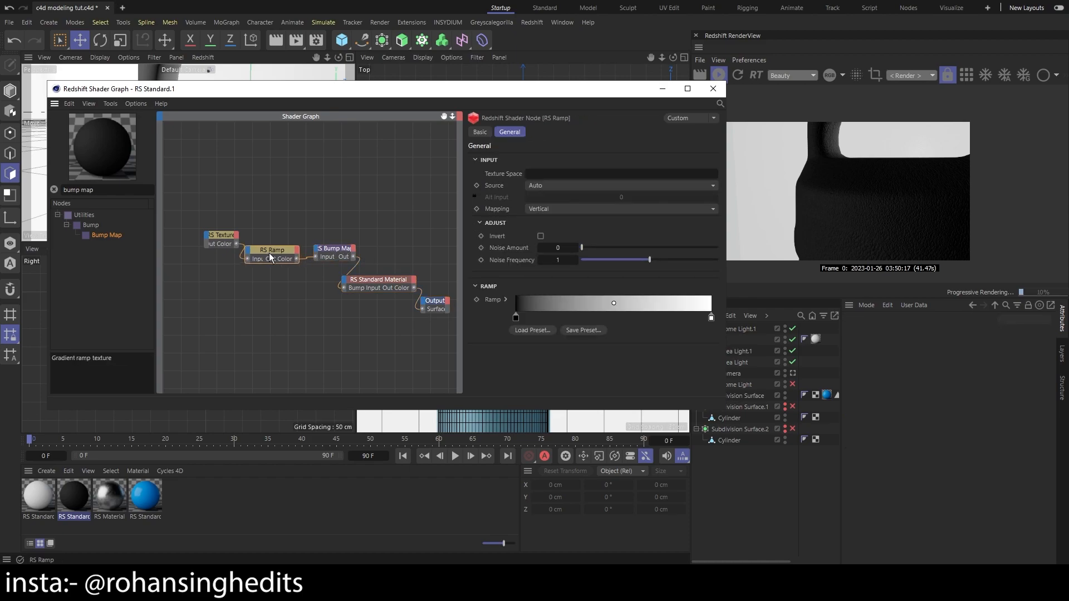
pyautogui.click(351, 257)
pyautogui.moveTo(688, 196); pyautogui.dragTo(662, 196)
pyautogui.scroll(1, 933, 222)
pyautogui.scroll(-2, 840, 185)
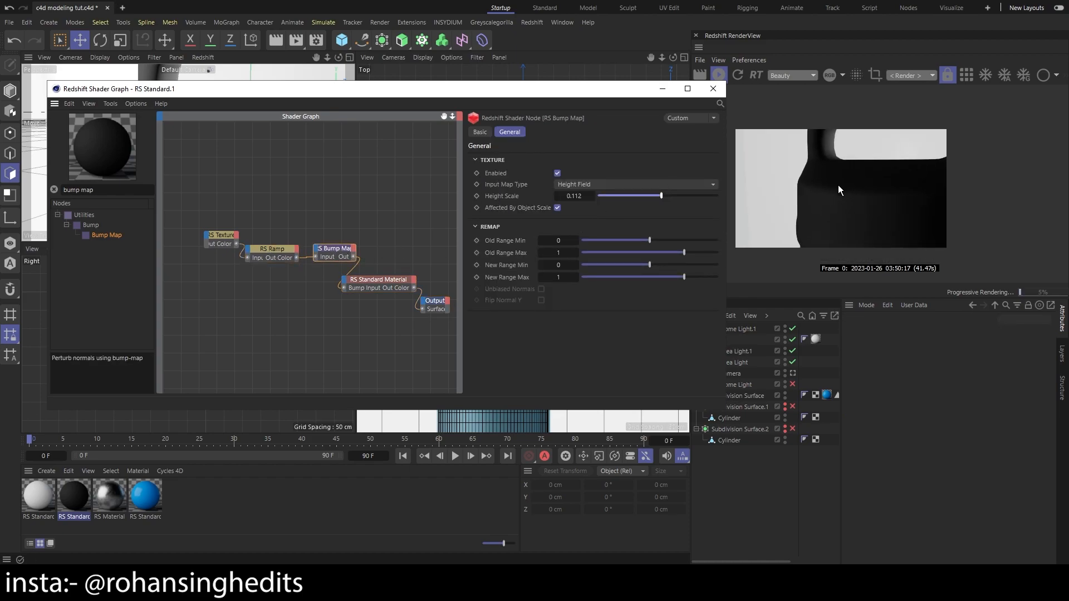
pyautogui.click(711, 89)
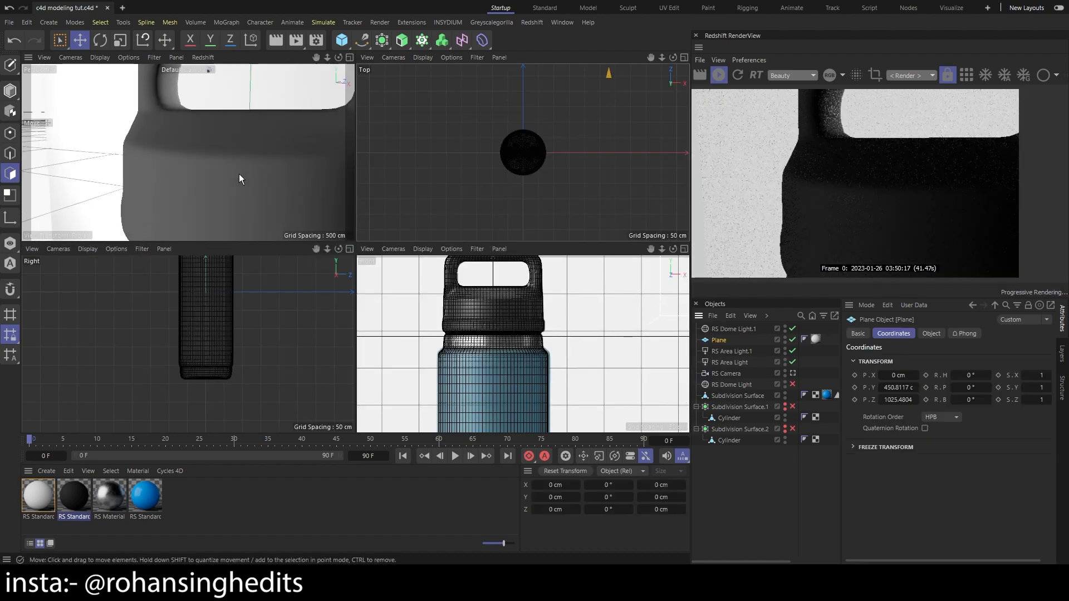
# Set the blue material's Reflection Weight to 0.187, close its shader graph, and return the perspective view to the RS Camera
pyautogui.press('1')
pyautogui.moveTo(229, 198); pyautogui.dragTo(204, 59)
pyautogui.moveTo(209, 173); pyautogui.dragTo(202, 67)
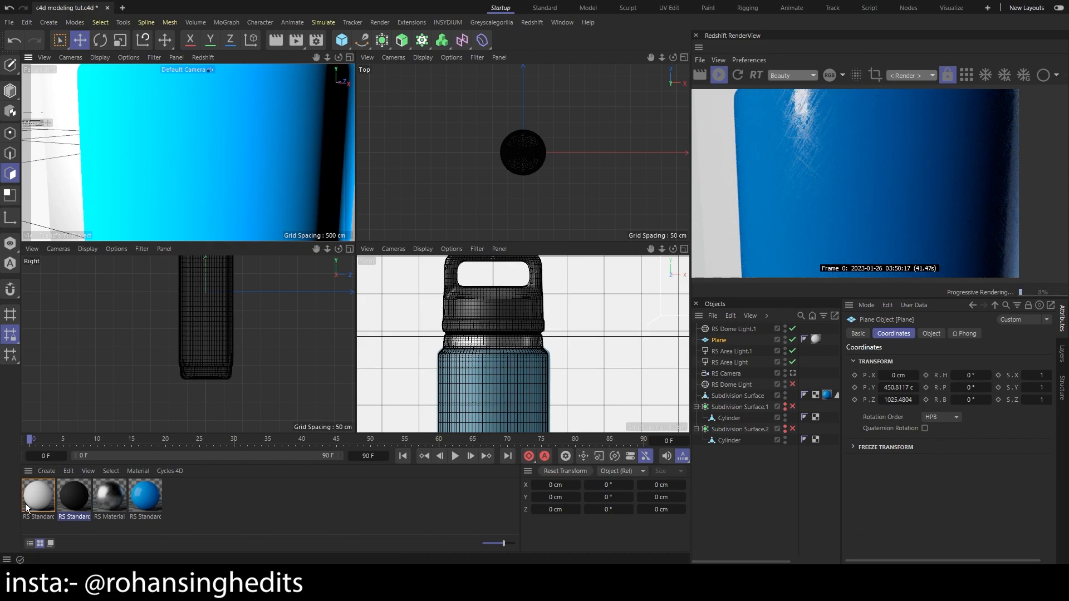
pyautogui.doubleClick(142, 500)
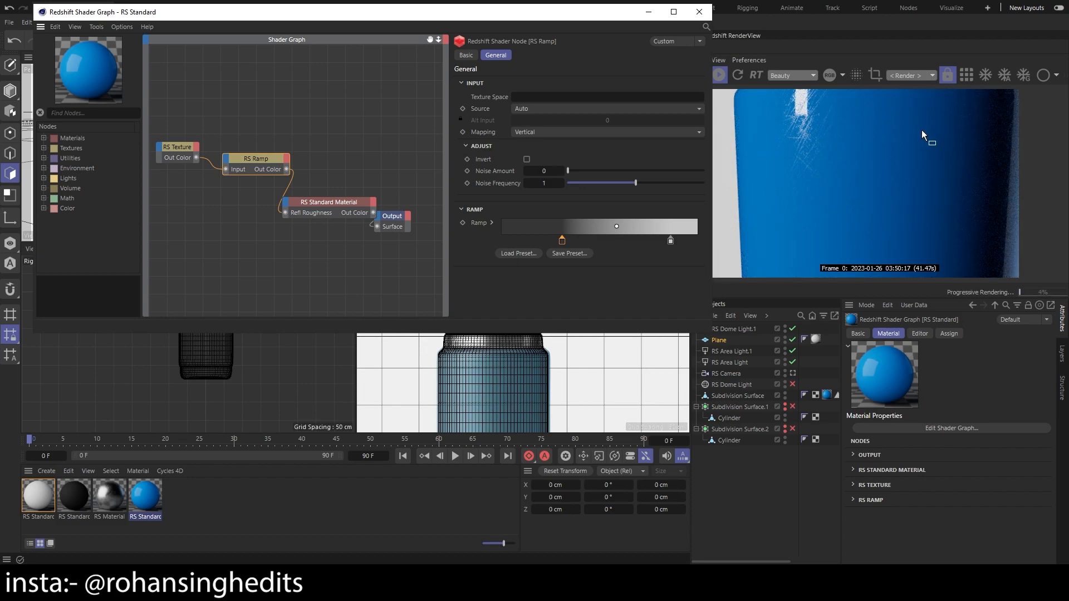
pyautogui.click(699, 12)
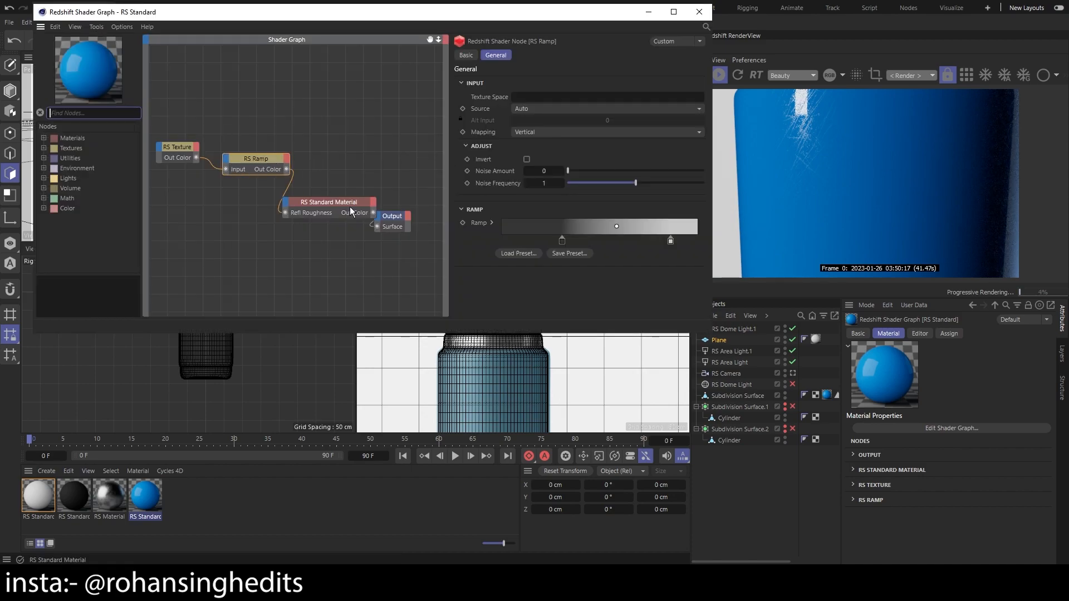
pyautogui.click(328, 202)
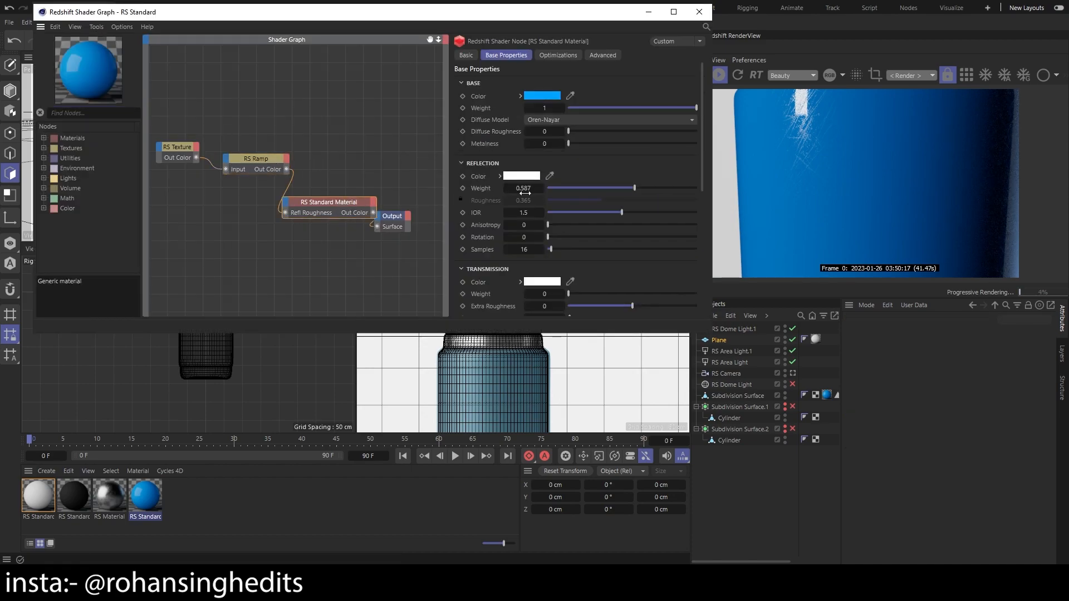
pyautogui.moveTo(633, 187); pyautogui.dragTo(576, 191)
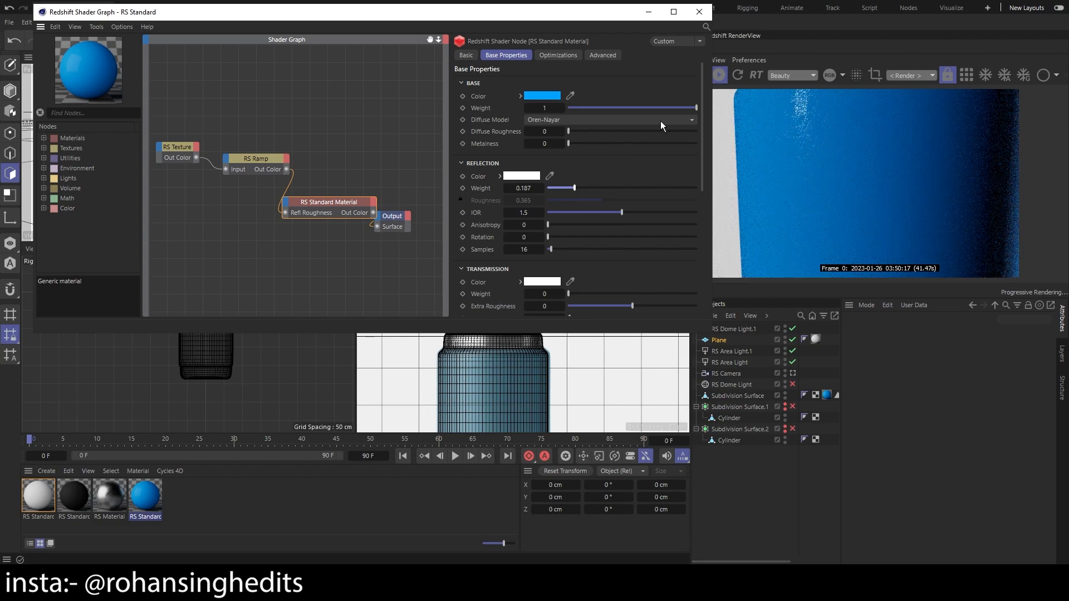
pyautogui.click(700, 12)
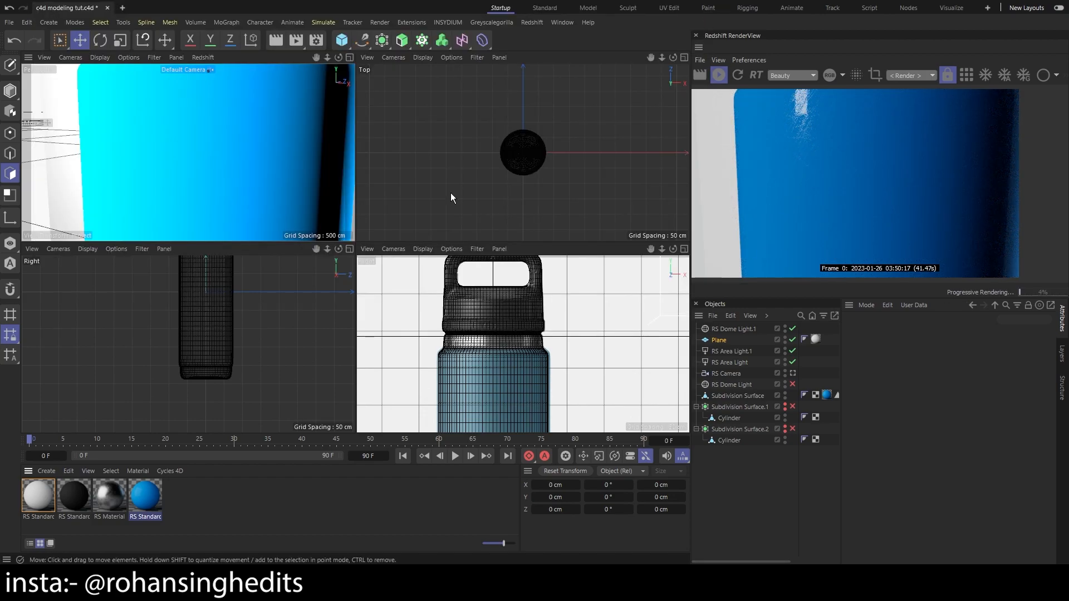
pyautogui.click(793, 374)
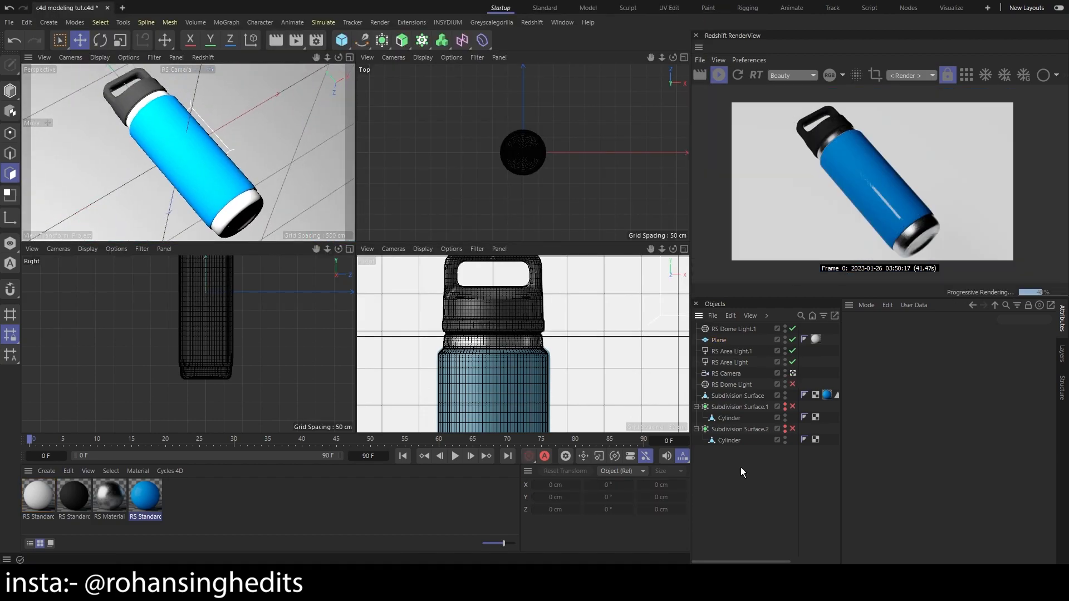